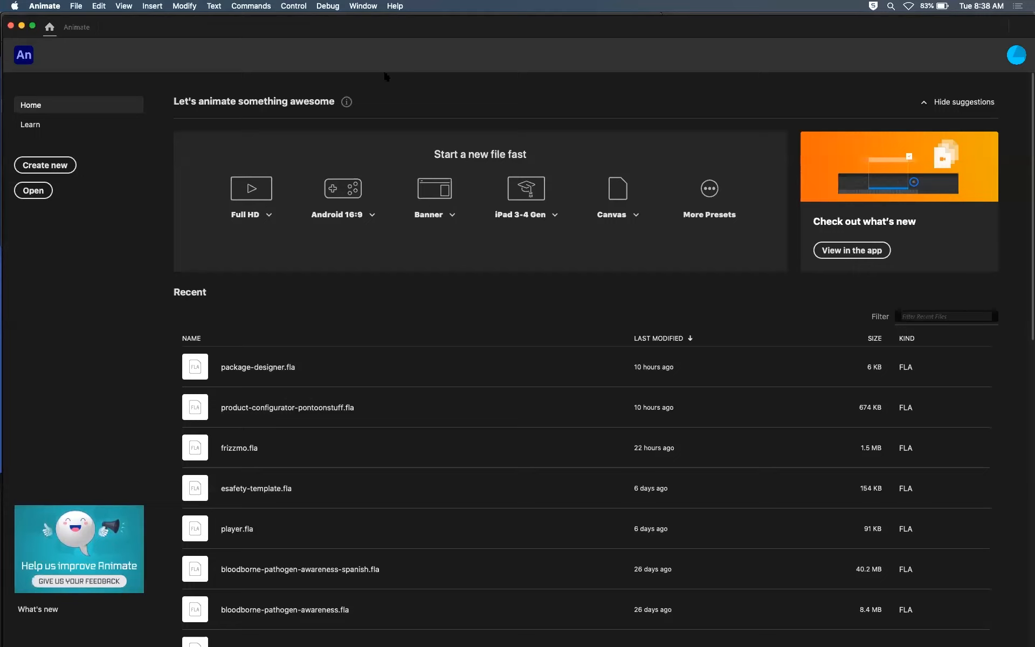
Step: Switch to Finder and create a folder named Sunrise on the Desktop
mouse_move(381, 639)
click(29, 638)
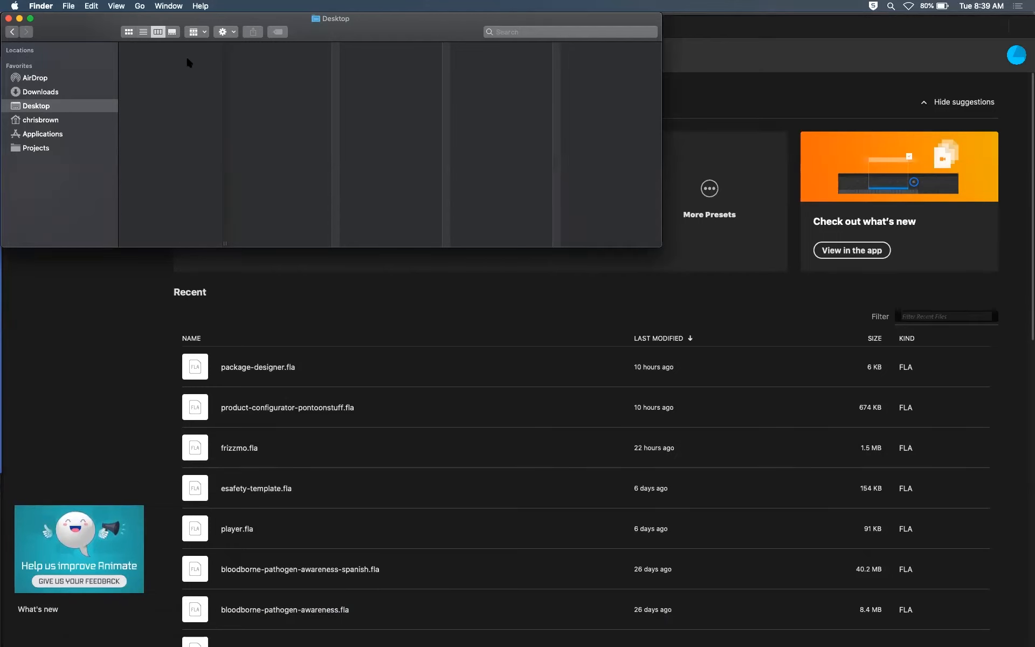
right_click(163, 72)
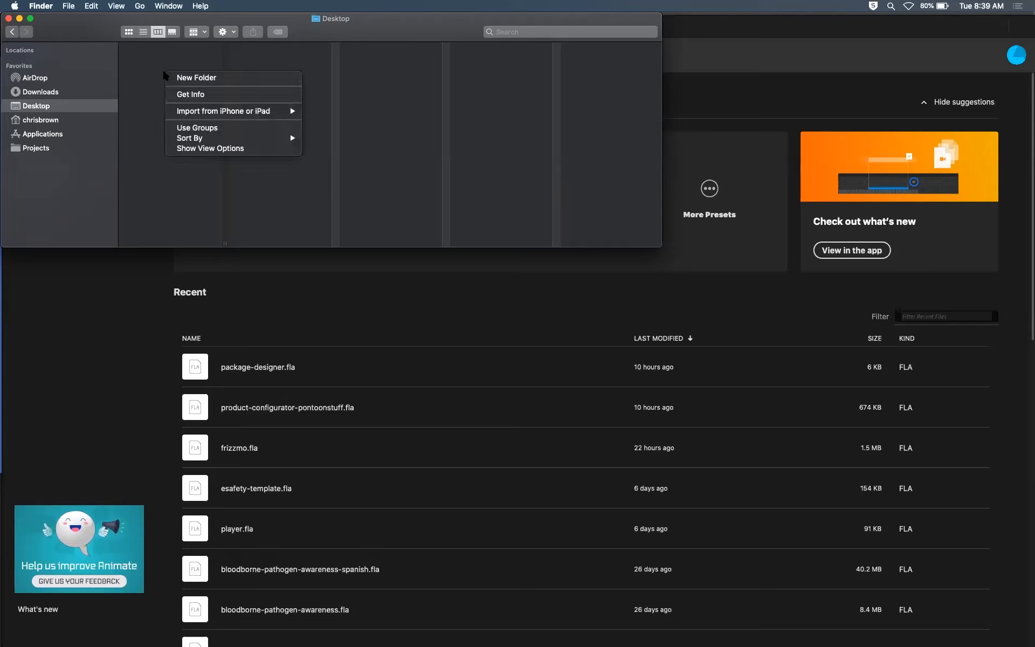
click(197, 77)
text(S)
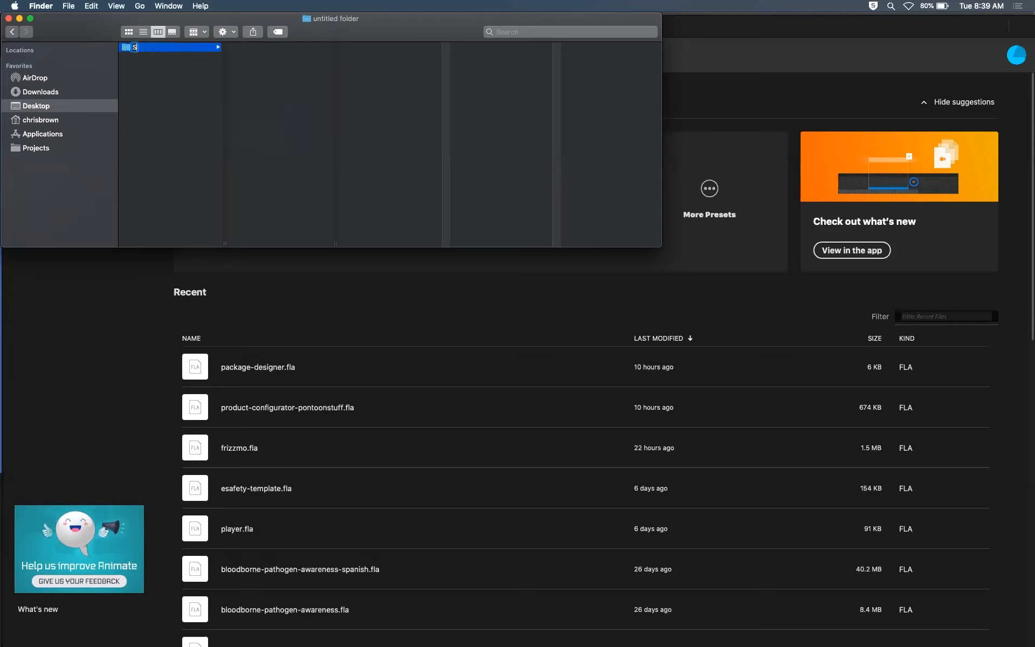
text(unrise)
key(Return)
click(195, 56)
click(196, 47)
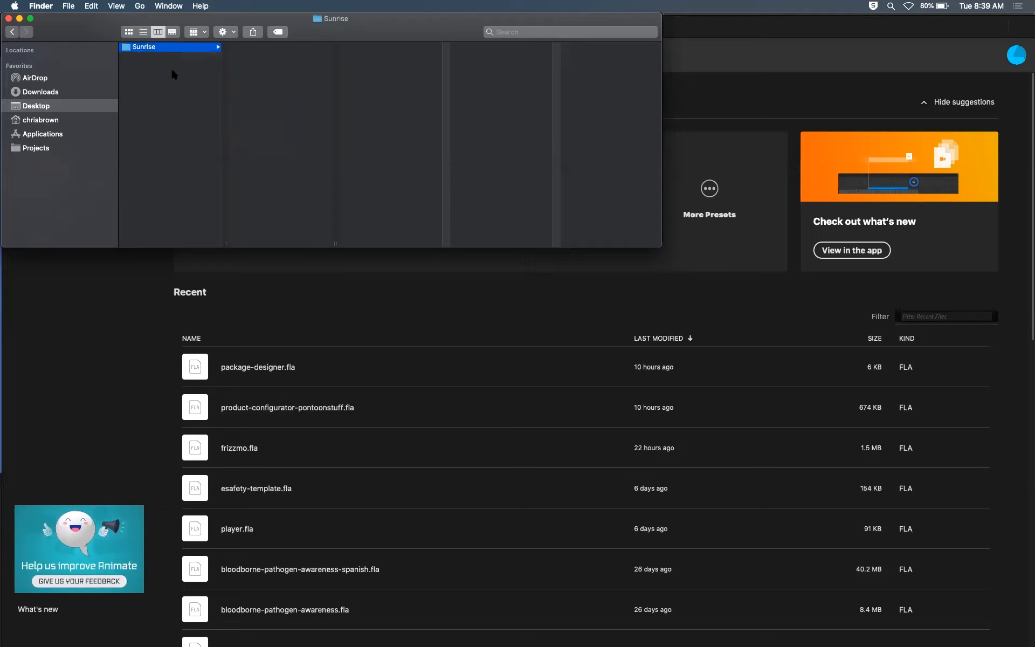
click(150, 81)
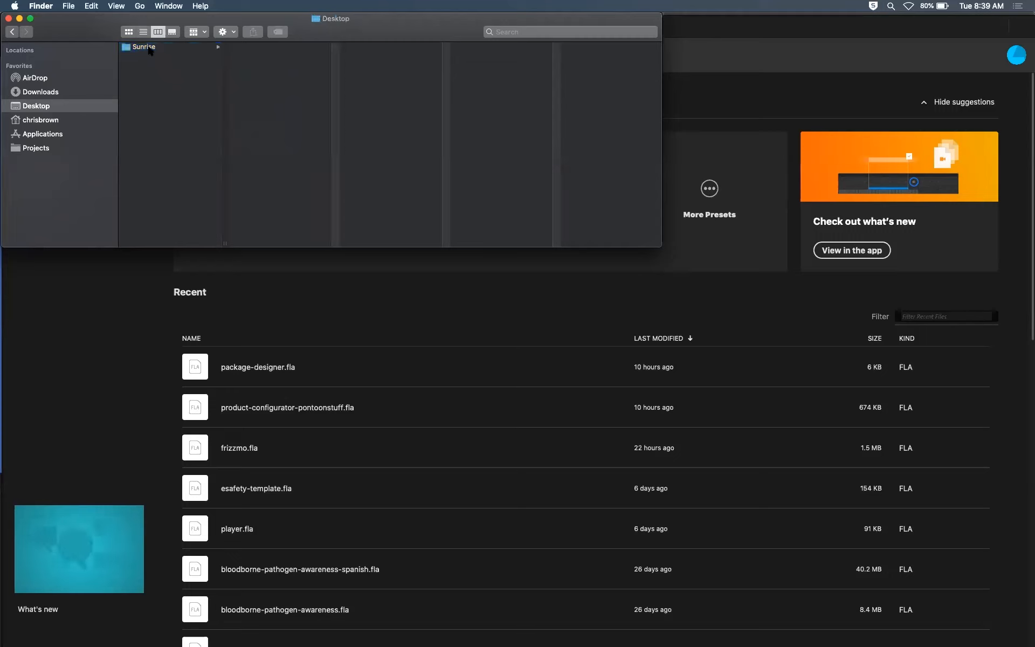
click(149, 48)
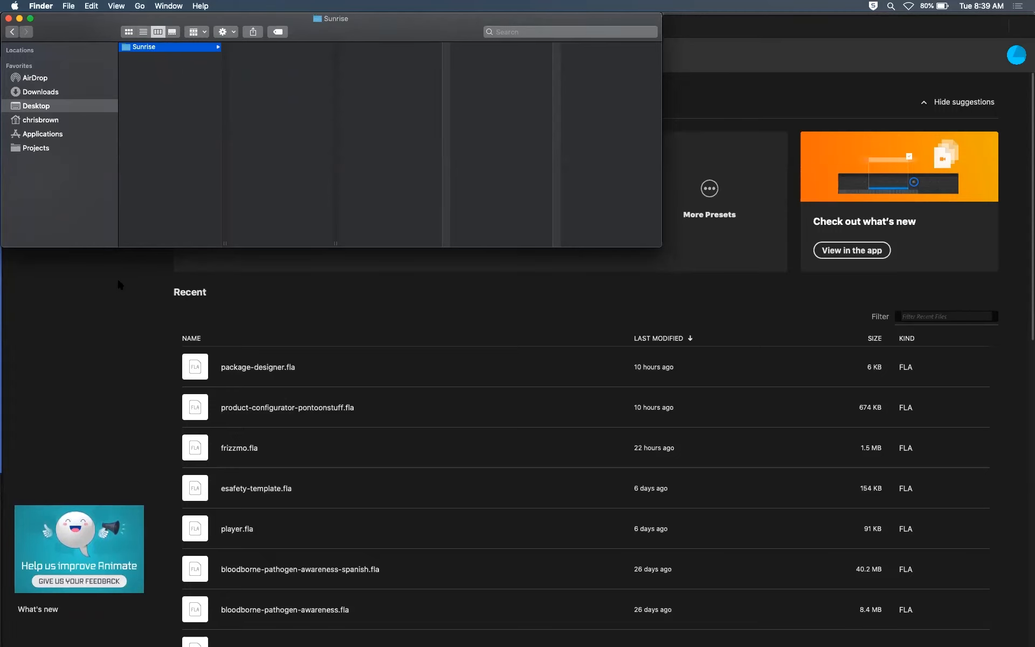
Step: Switch back to Animate and create a new HTML5 Canvas document, 960 by 540 pixels at 30 fps
click(119, 324)
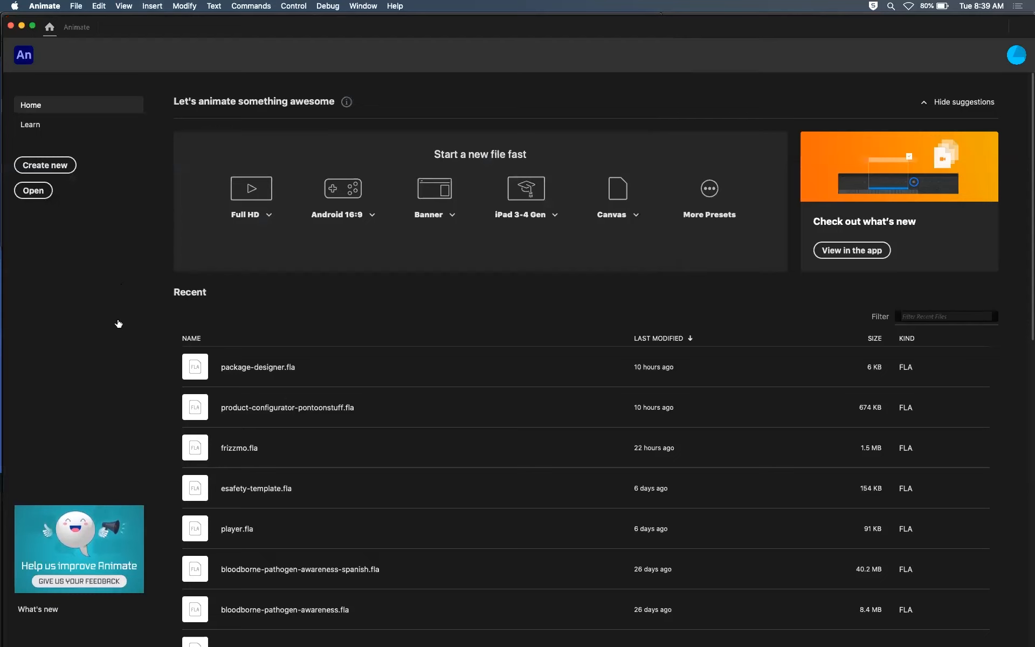
click(61, 170)
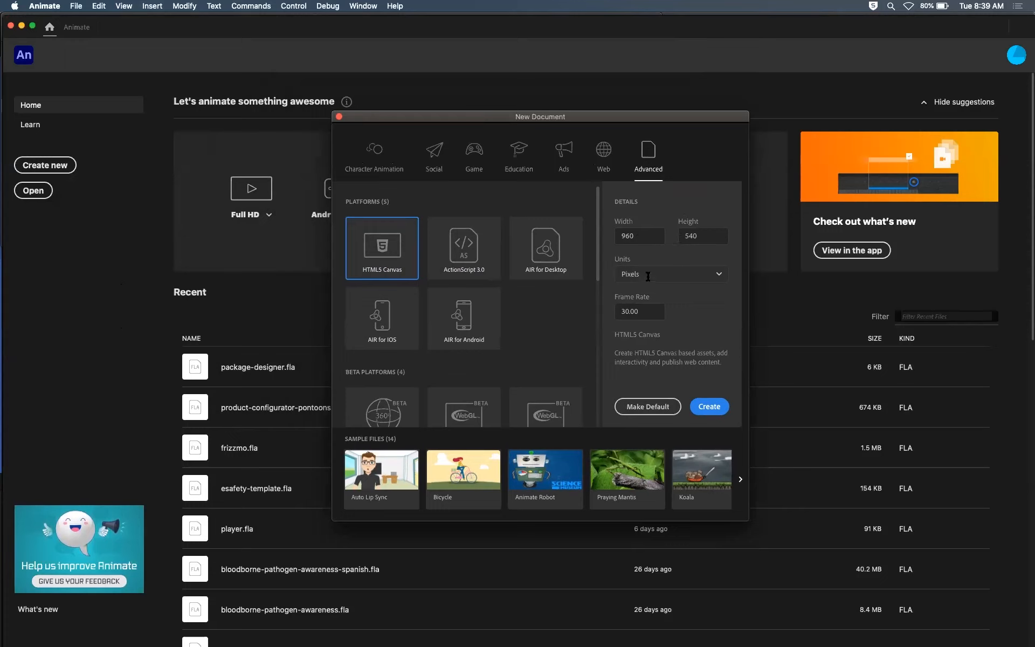
click(639, 235)
click(687, 236)
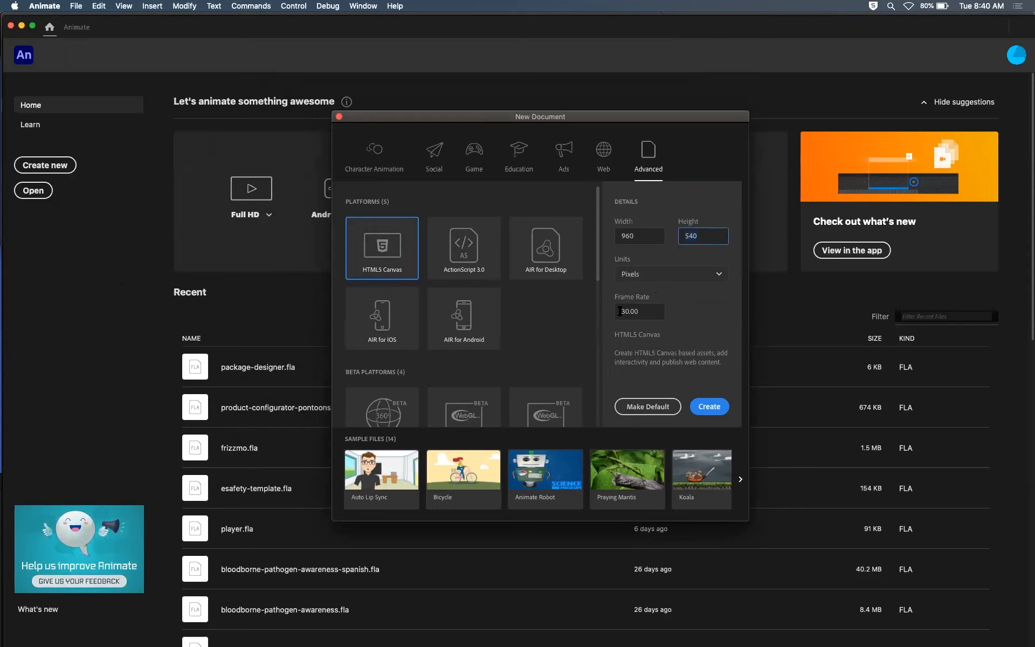
click(644, 313)
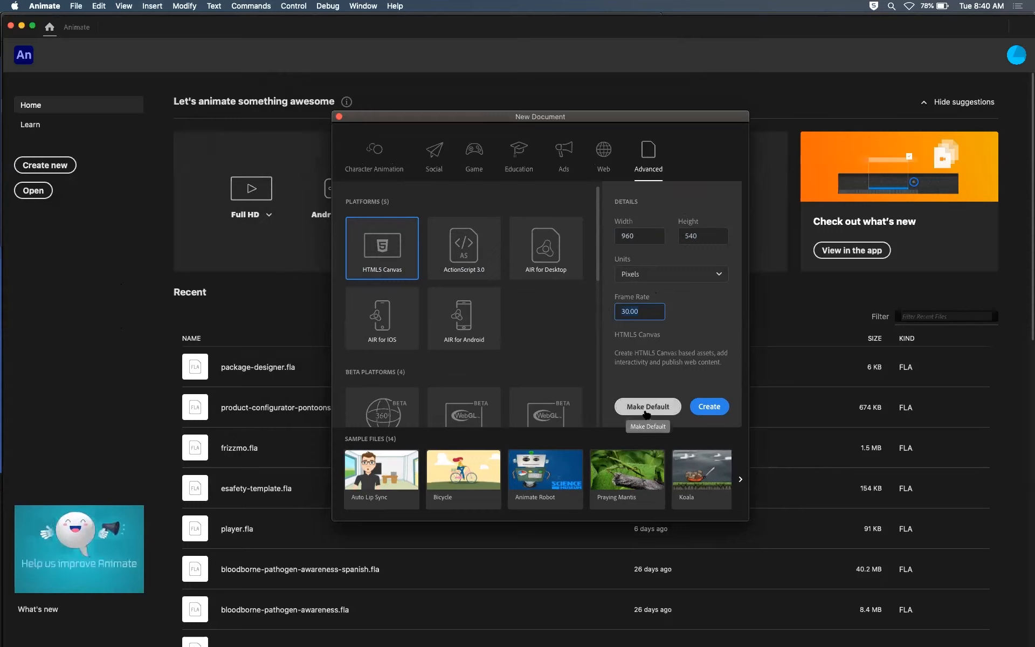
click(642, 238)
drag(642, 237, 618, 234)
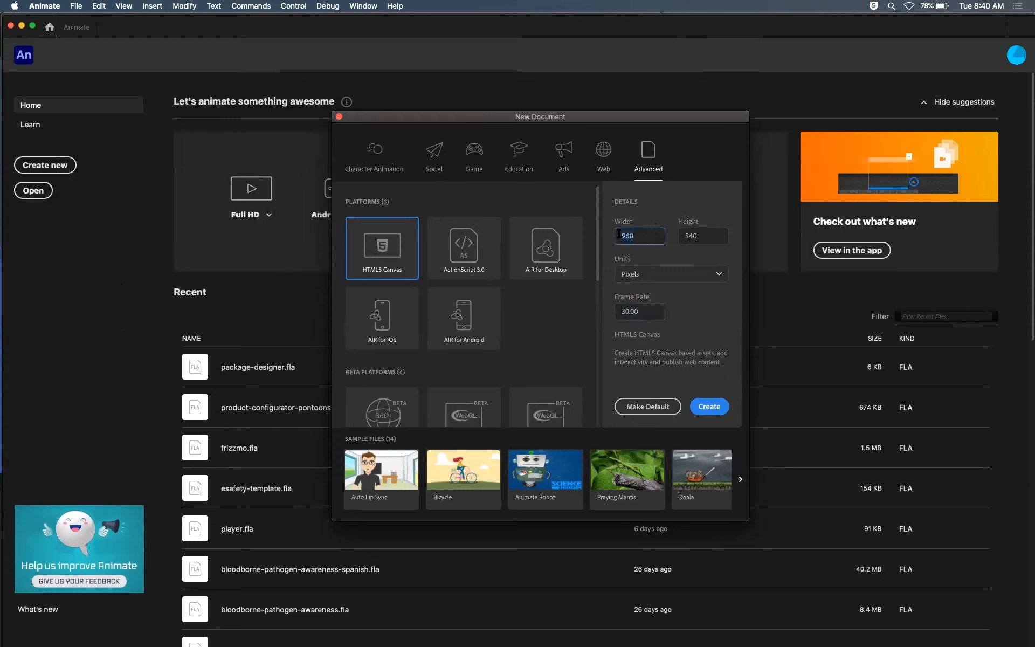
click(710, 236)
click(619, 311)
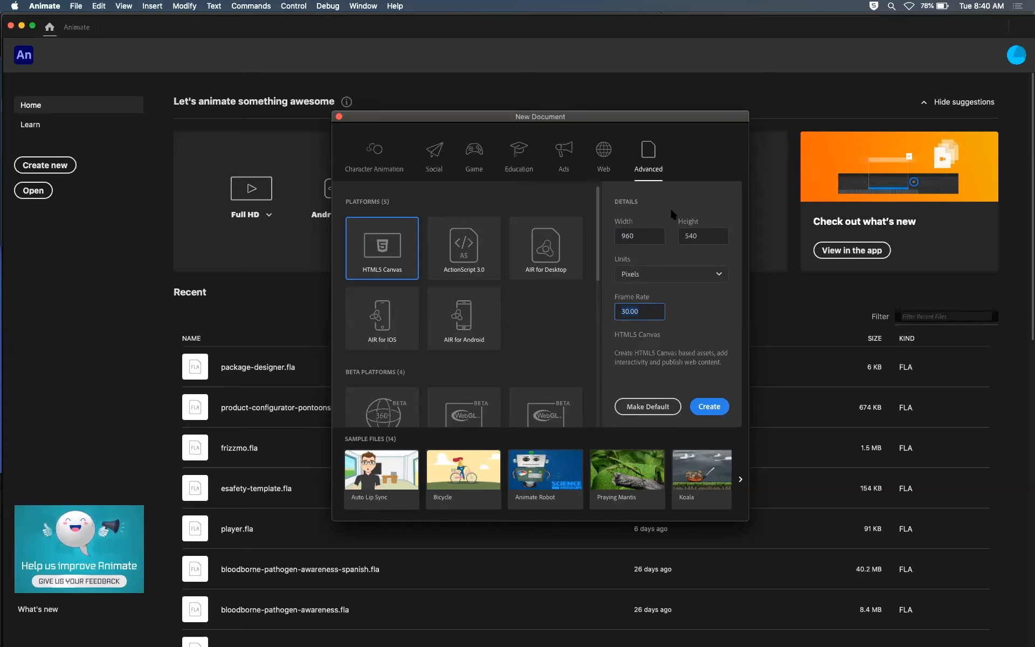
click(709, 406)
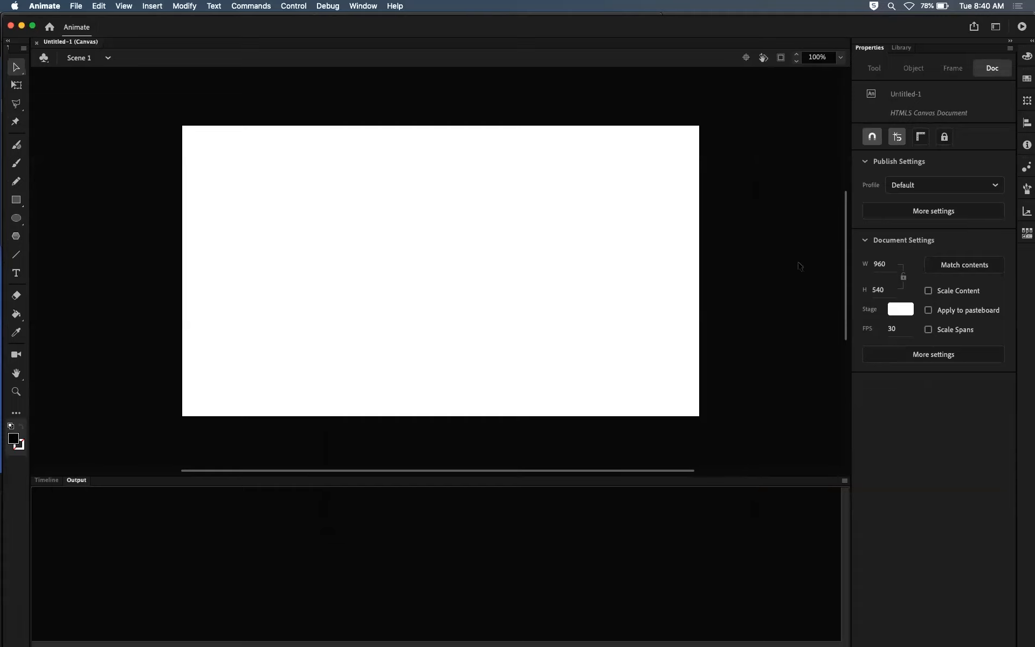
Step: Show the timeline and rename Layer_1 to ground
scroll(844, 278, down, 1)
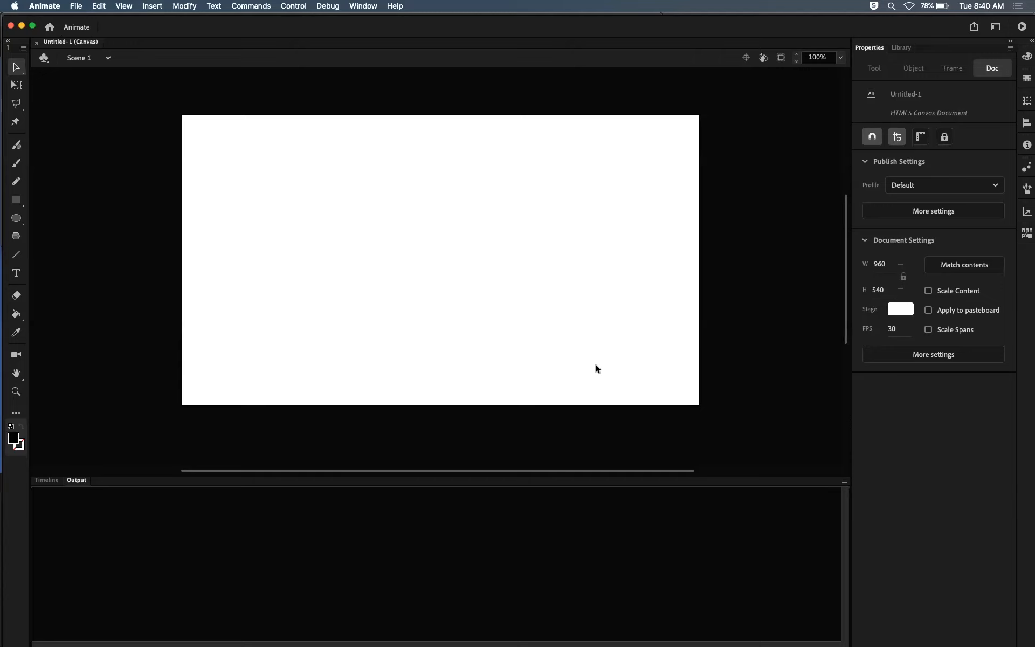
click(46, 479)
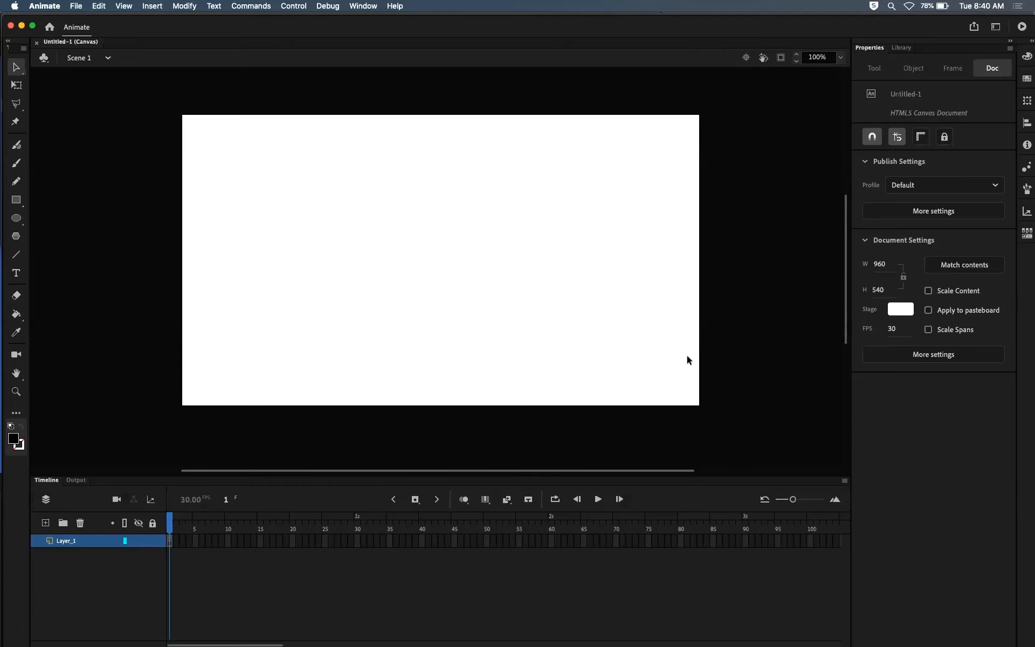
scroll(844, 296, down, 1)
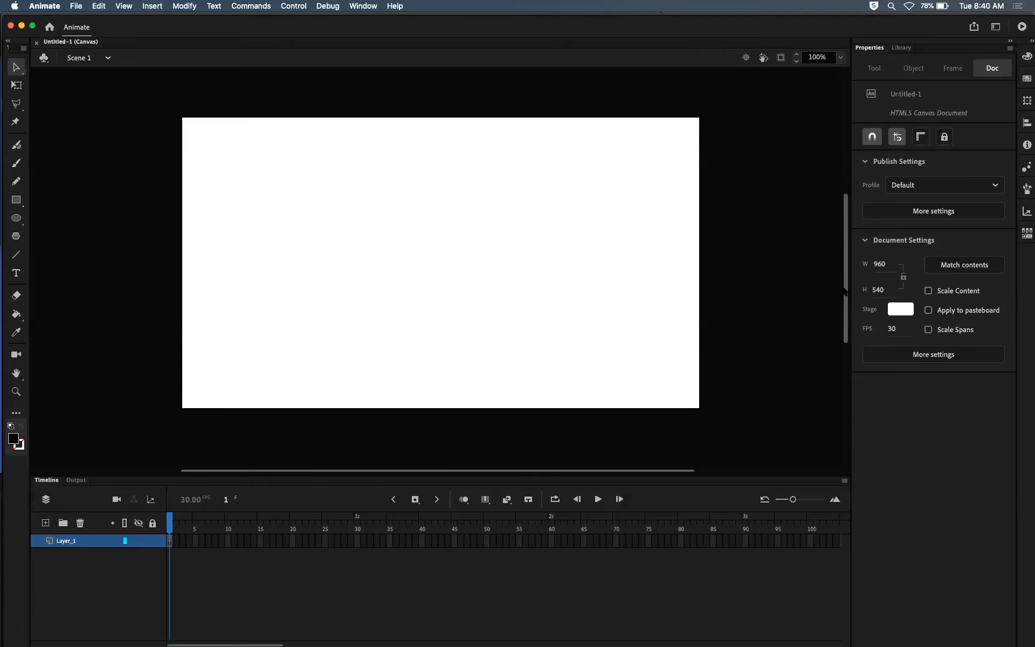
drag(675, 470, 689, 470)
click(746, 58)
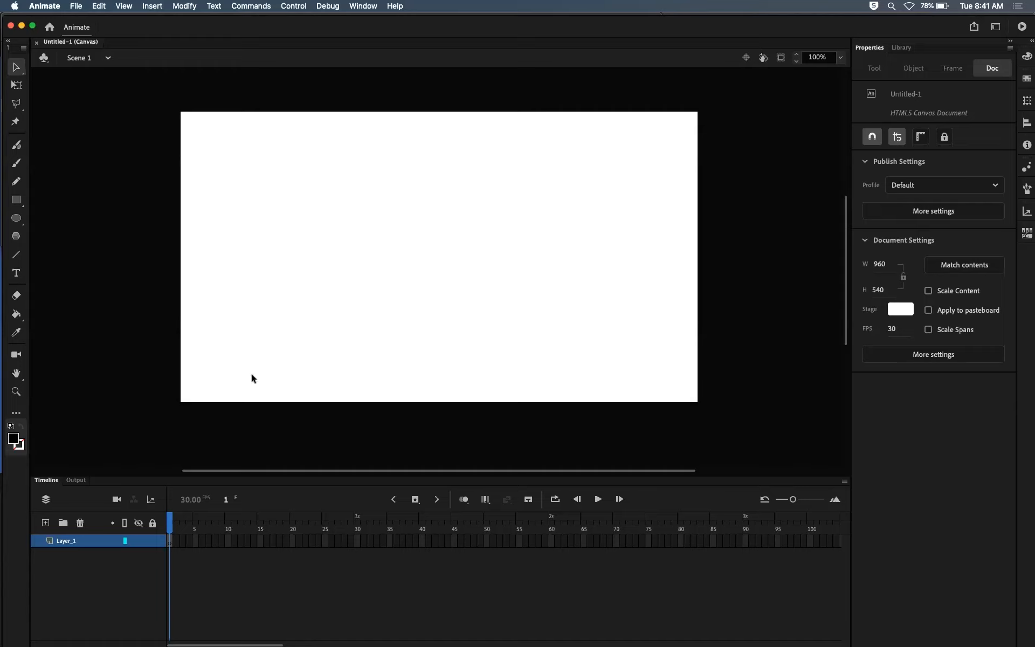
click(74, 543)
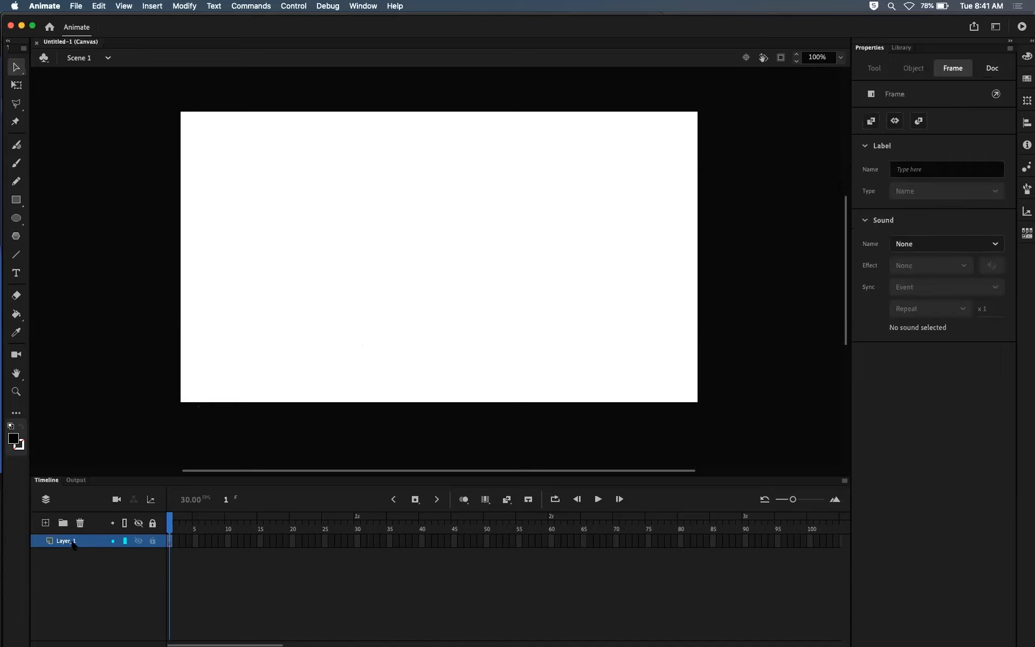
double_click(69, 544)
text(ground)
key(Return)
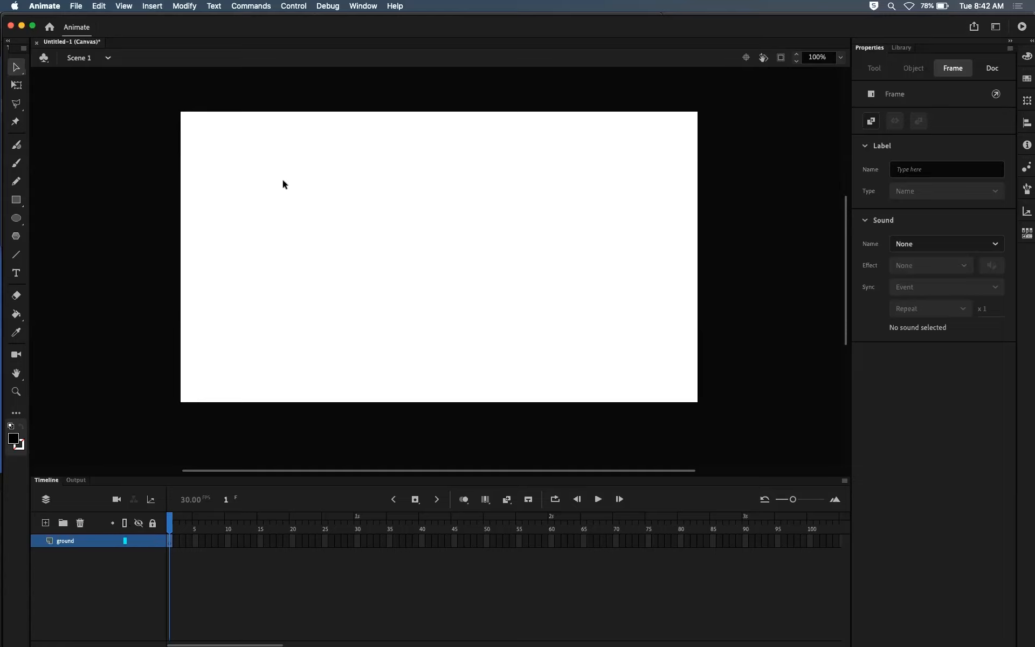
Step: Draw a dark green rectangle without stroke, about 1001 by 238 px, across the lower part of the stage and slightly past its edges
click(16, 200)
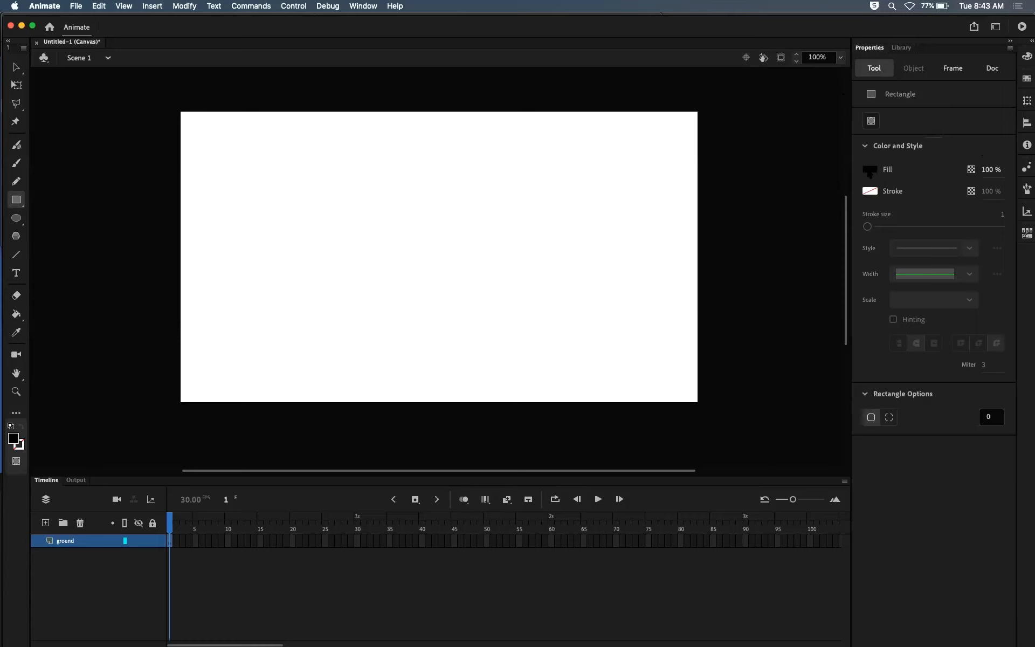
click(870, 174)
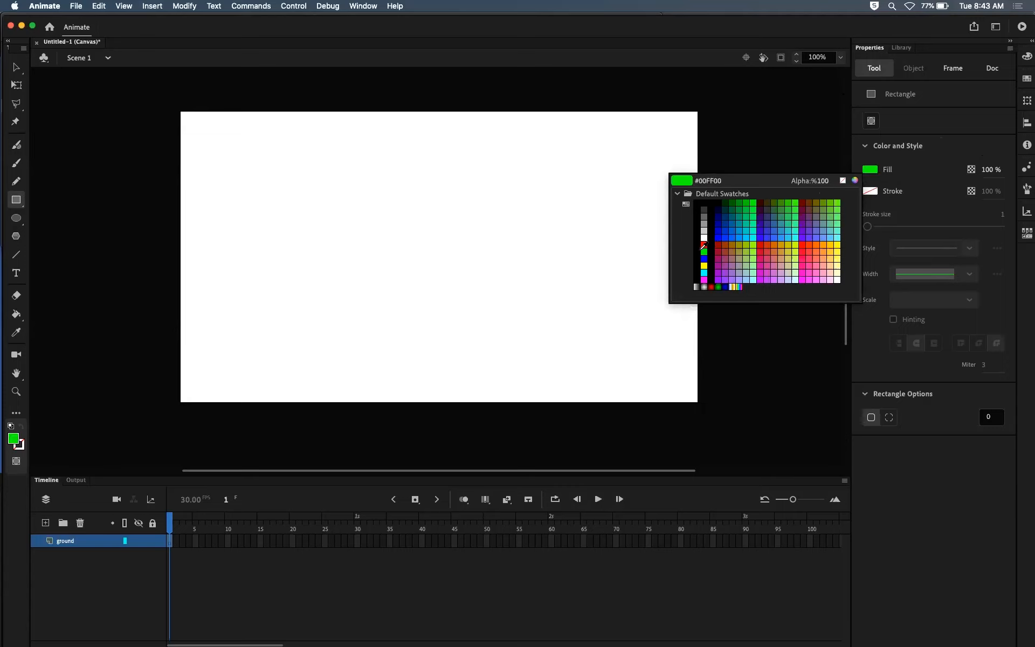
click(733, 209)
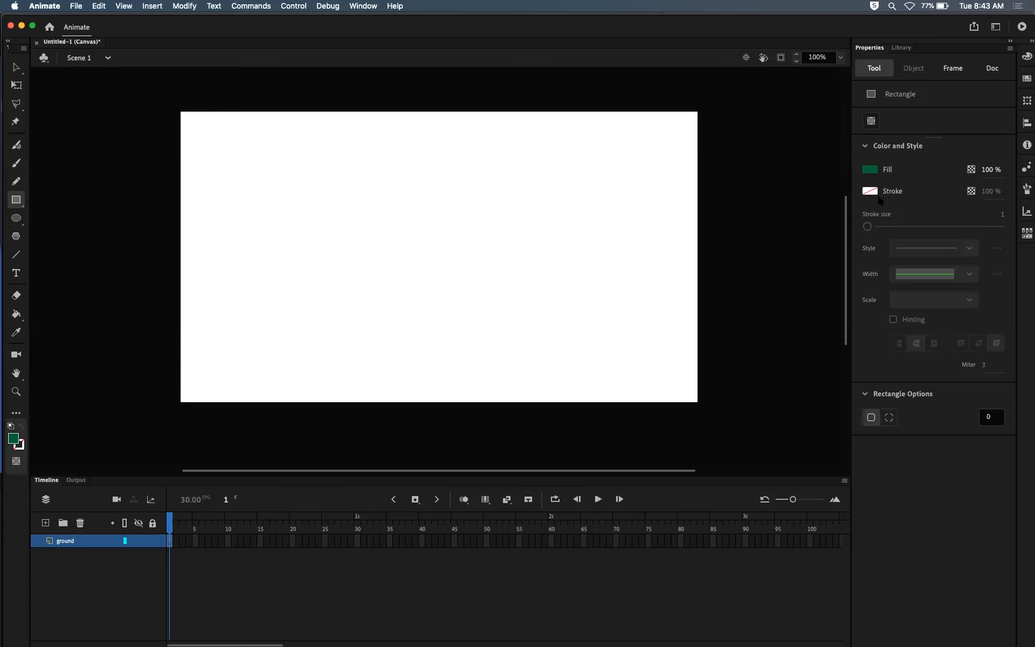
click(870, 190)
click(869, 190)
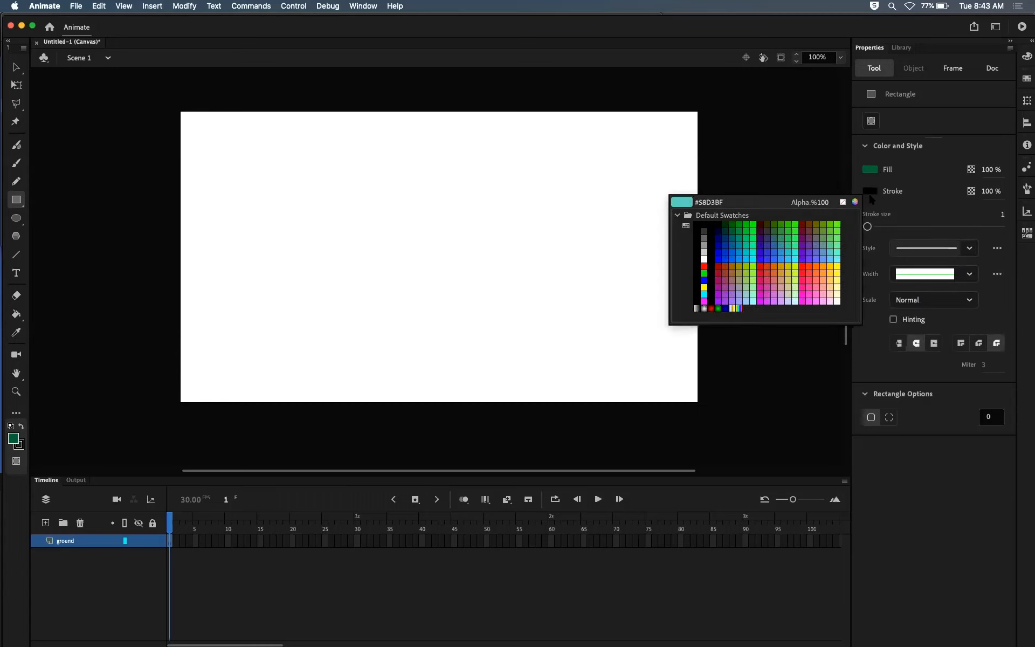
click(843, 202)
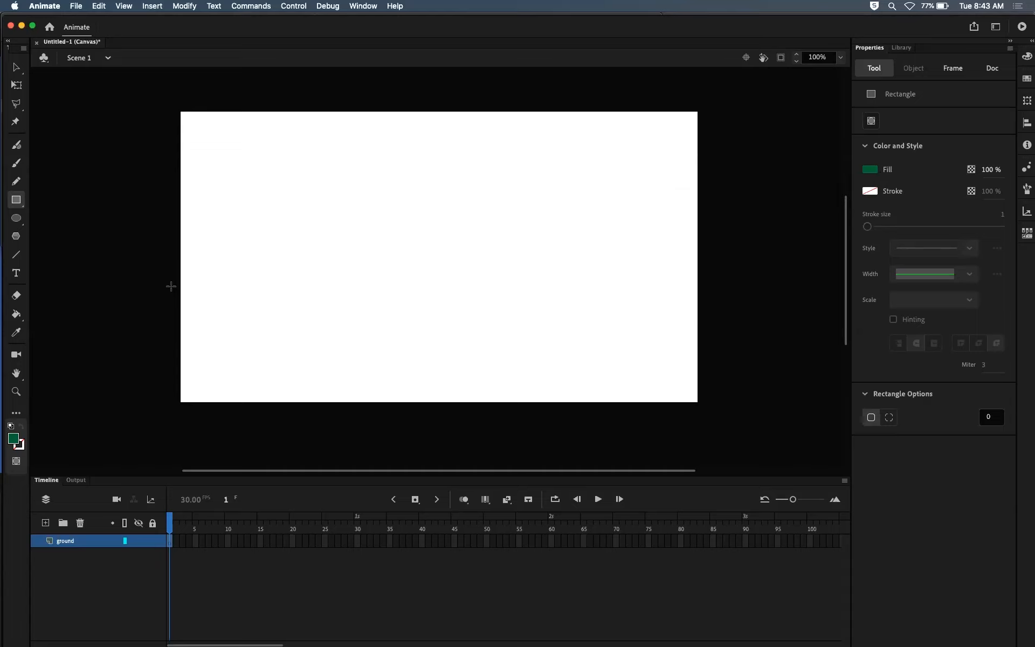
mouse_move(170, 284)
mouse_down()
mouse_move(263, 377)
mouse_move(701, 400)
mouse_move(709, 413)
mouse_up()
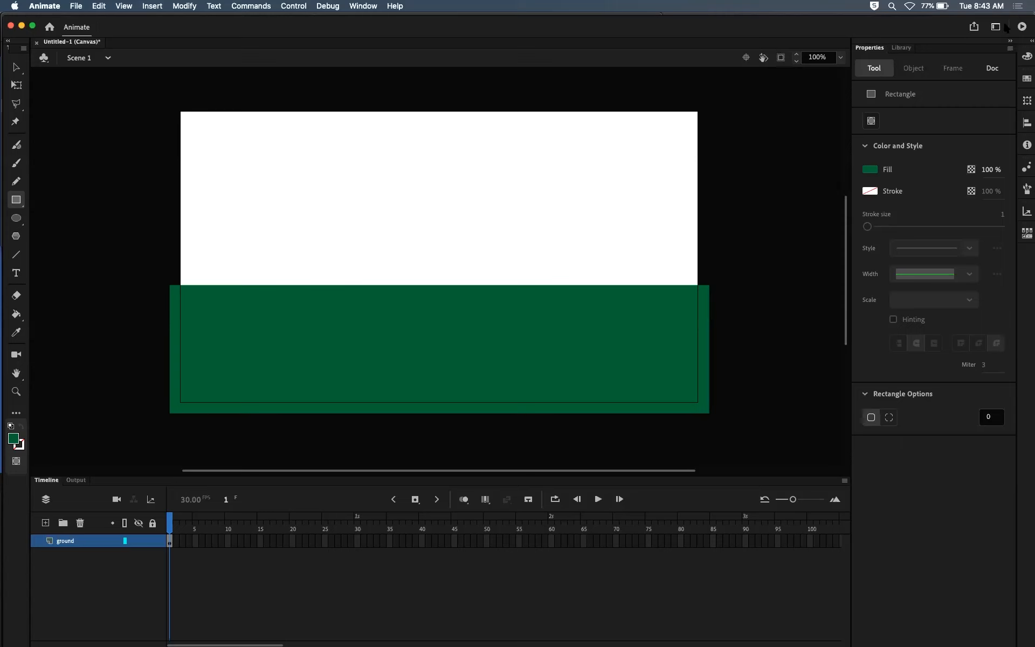
Step: Convert the green rectangle to a Graphic symbol named ground with its registration point at the centre
click(17, 68)
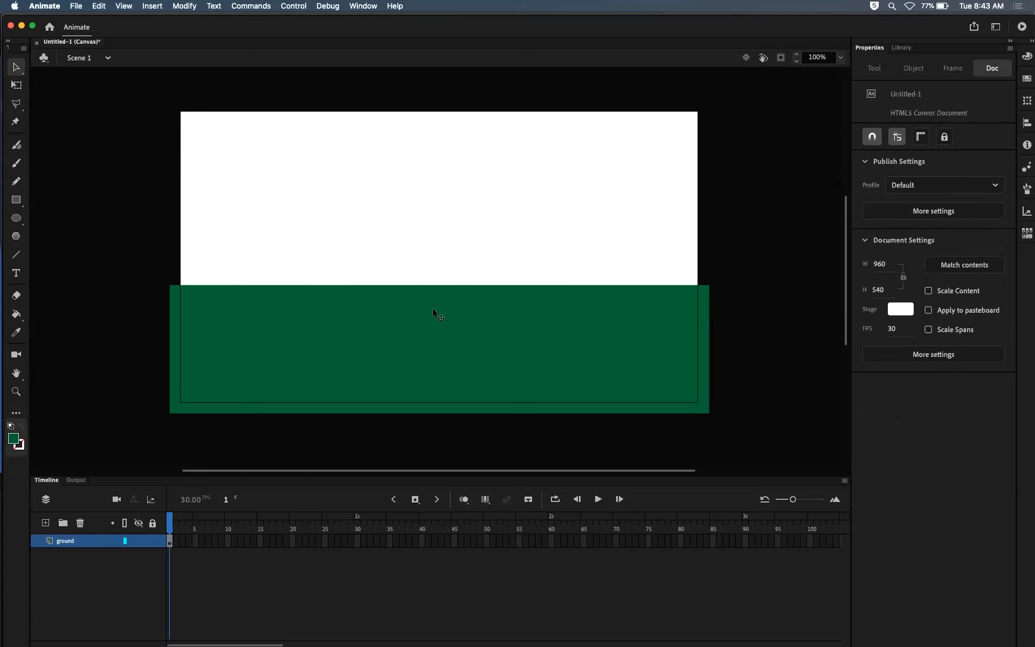
click(419, 335)
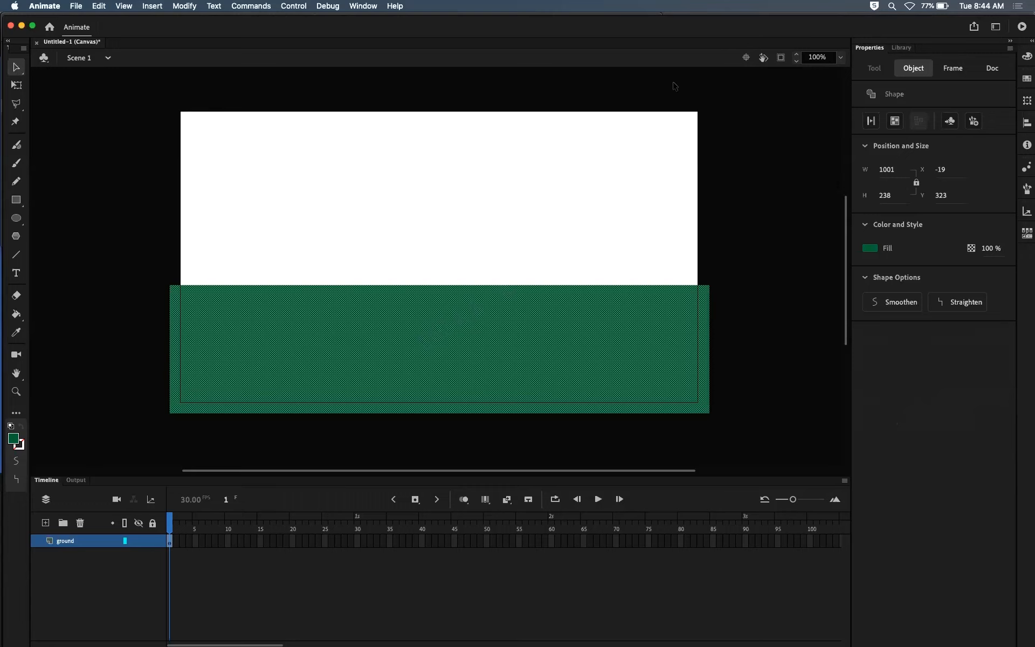
key(F8)
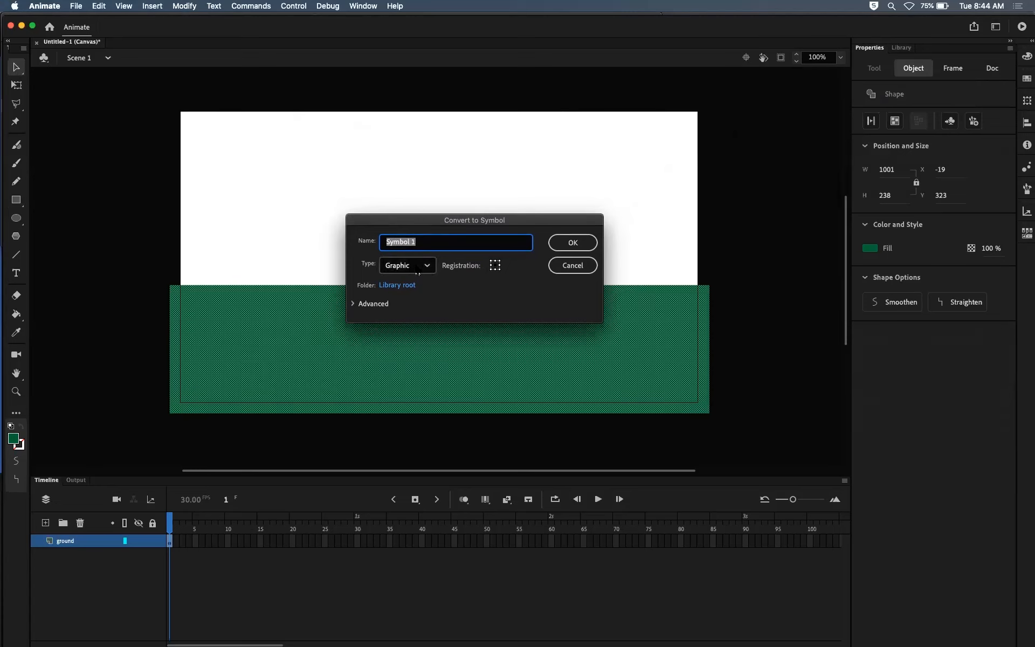
click(495, 265)
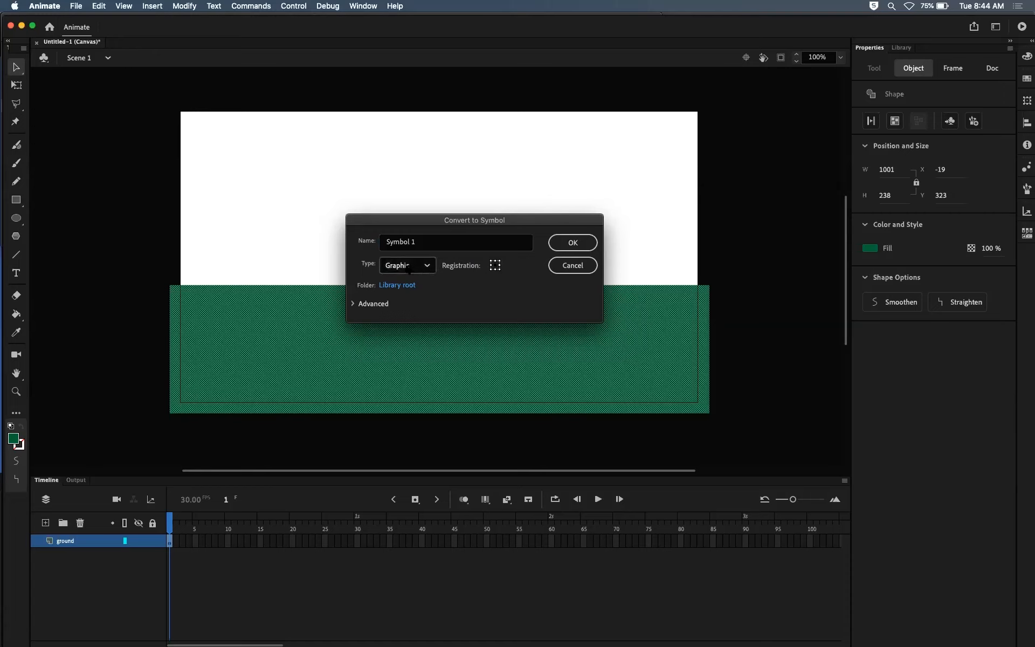
drag(423, 243, 373, 241)
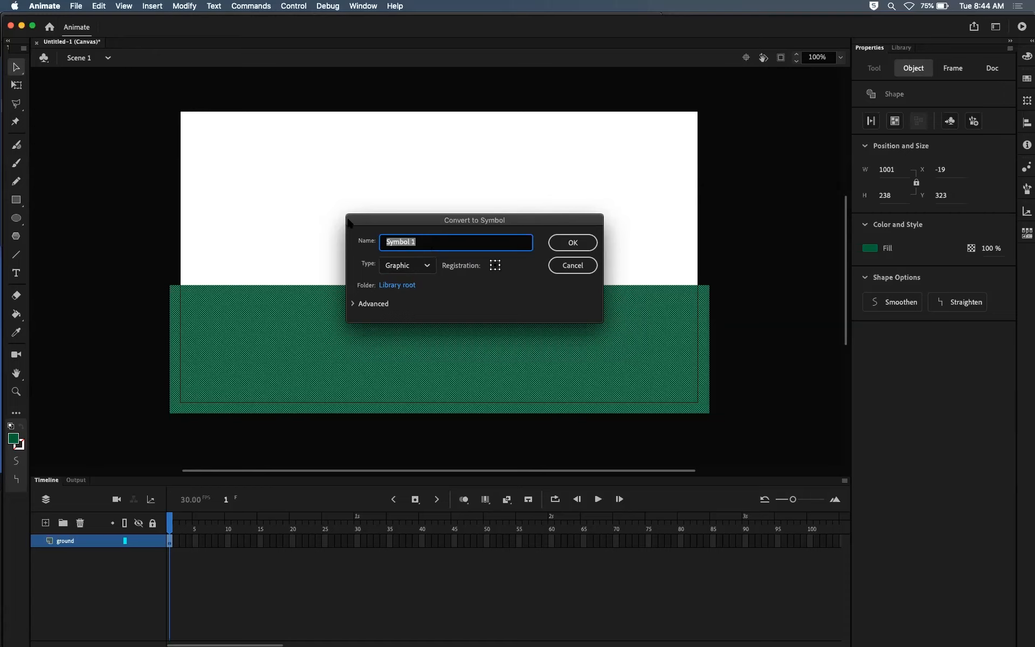
text(ground)
key(Return)
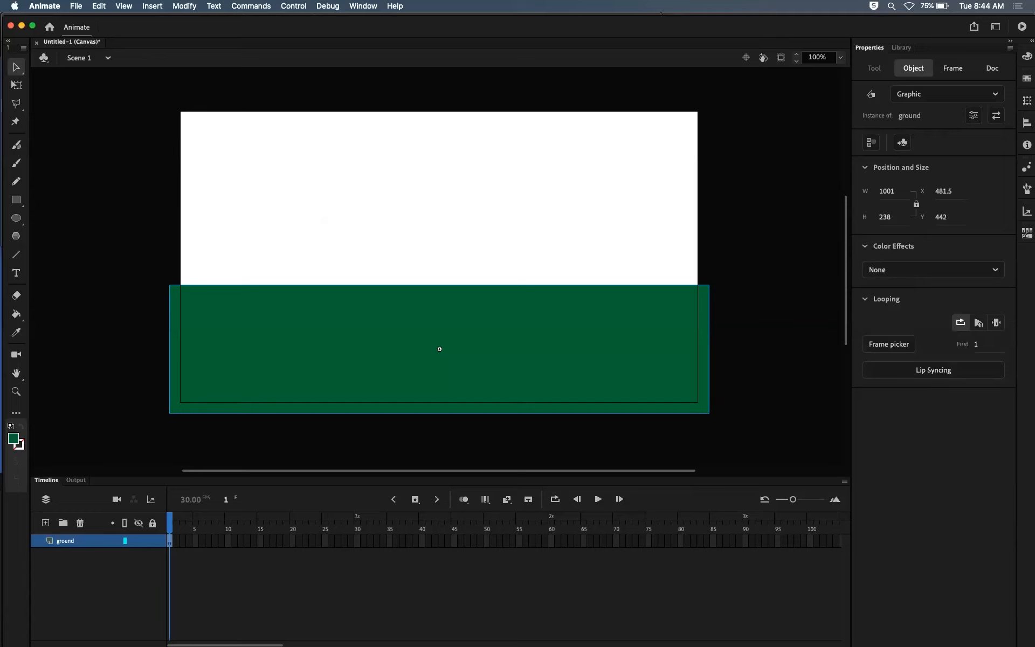
Step: View the ground symbol in the library and check its instance on the stage, leaving it deselected
key(super+l)
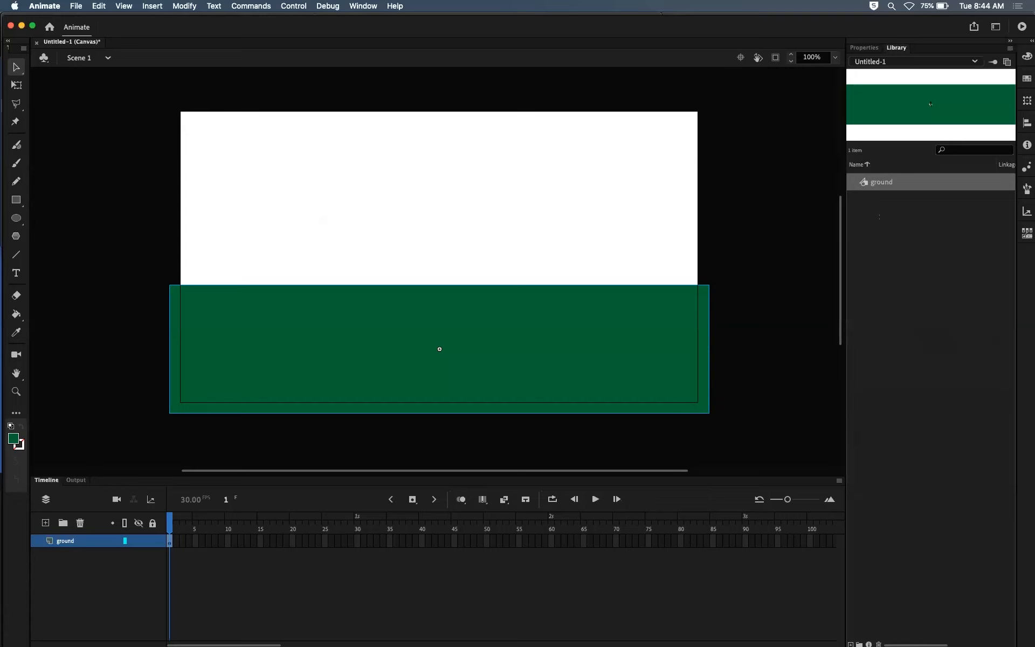
click(916, 280)
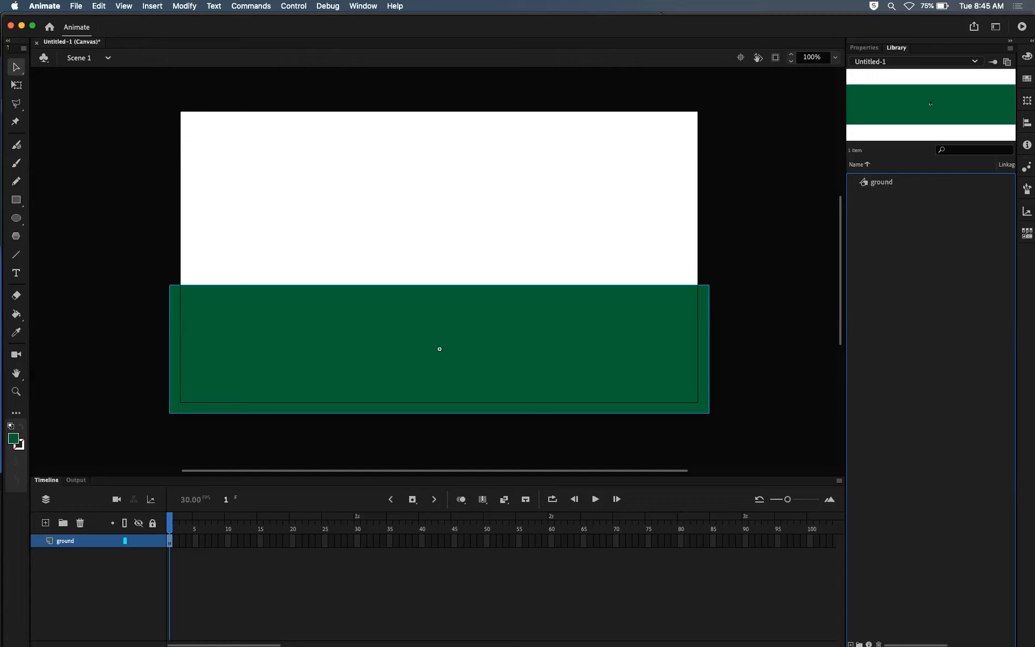
click(765, 334)
click(439, 349)
click(766, 345)
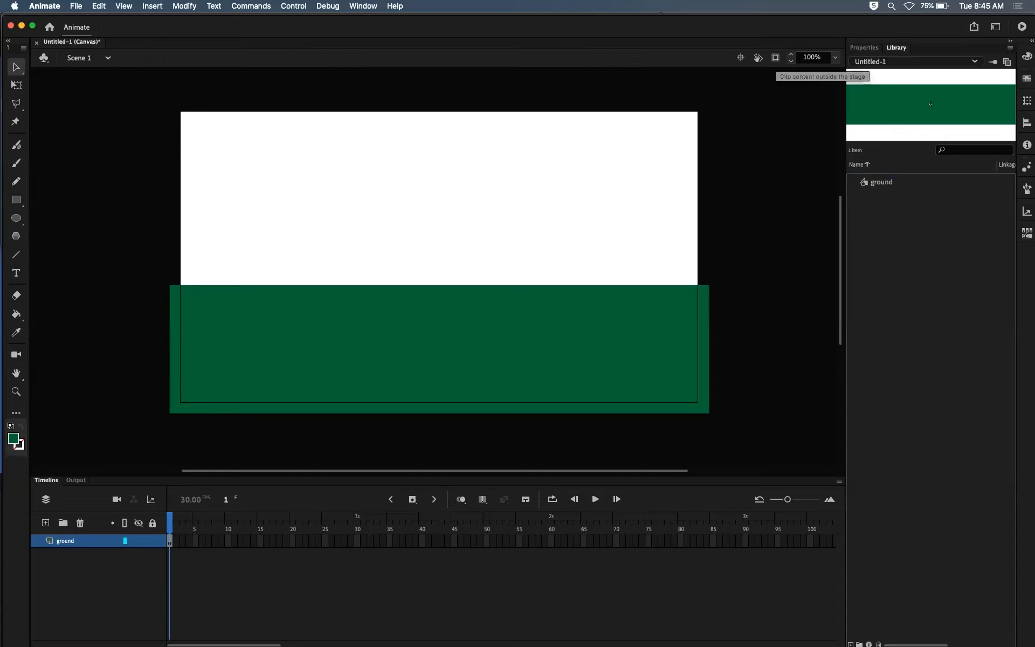
Step: Preview the scene with content outside the stage clipped, and leave clipping off
click(775, 57)
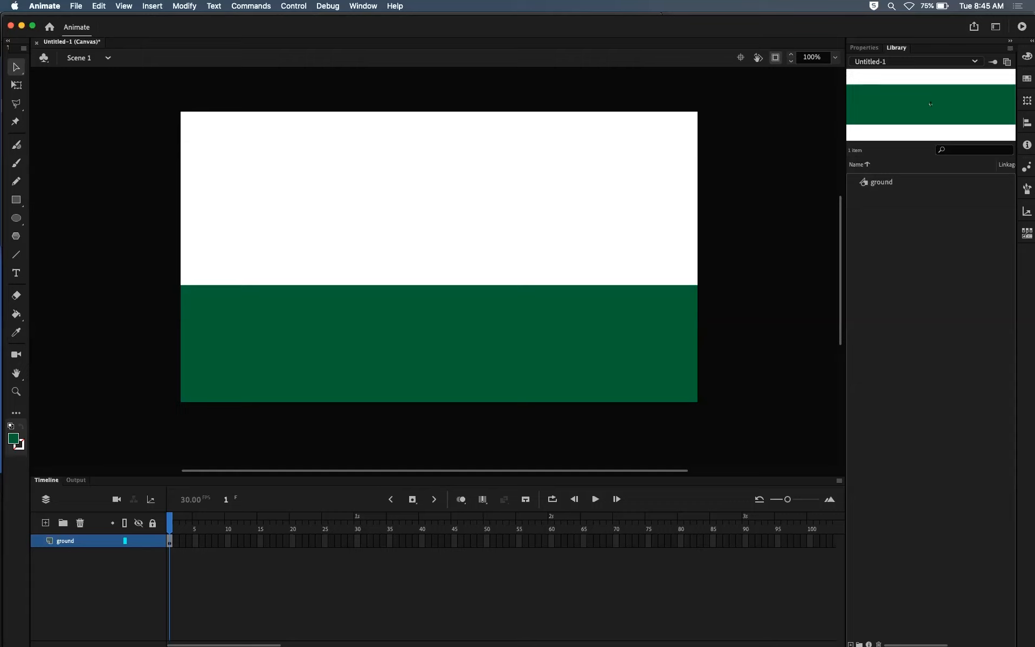
click(775, 57)
click(775, 58)
click(775, 57)
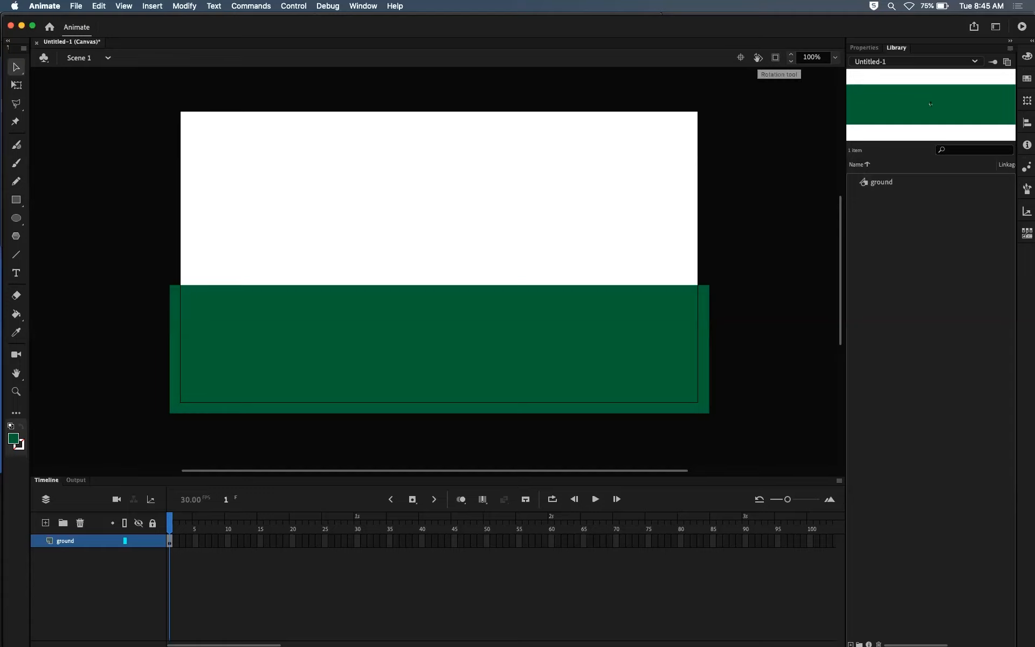
Step: Rotate the stage view in both directions, restore it by centring the stage, and toggle clipping of off-stage content on and off
drag(471, 234, 602, 225)
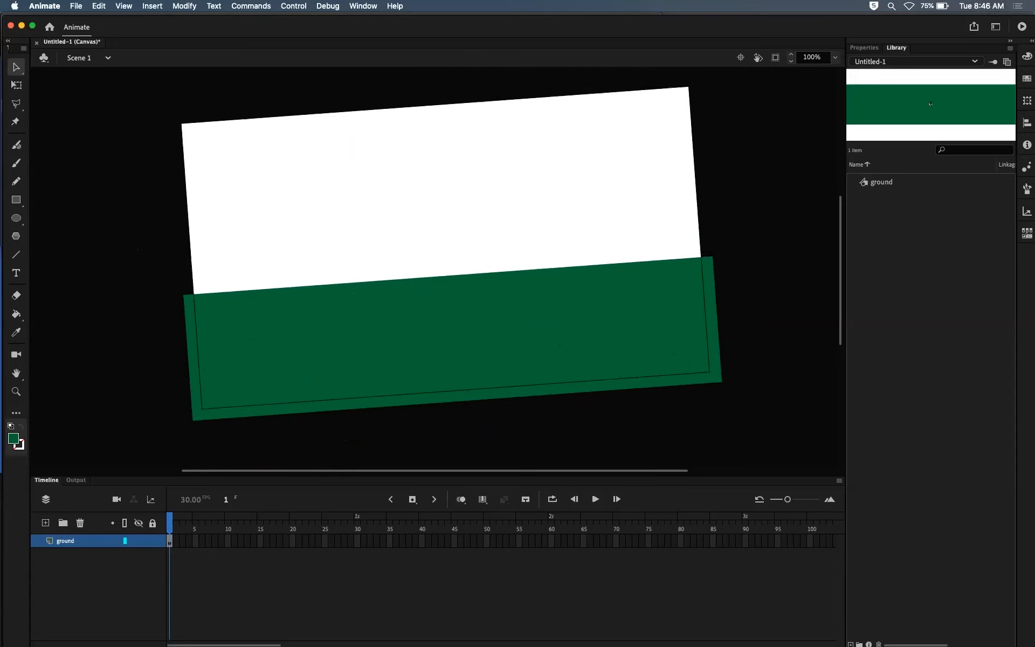
click(741, 58)
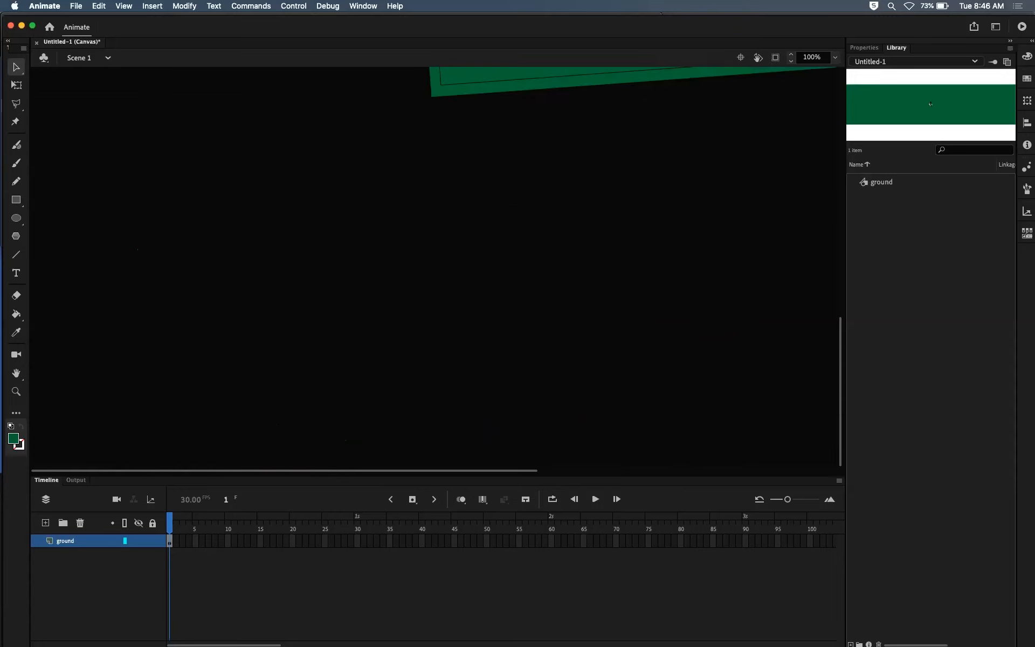
scroll(436, 267, up, 10)
click(758, 58)
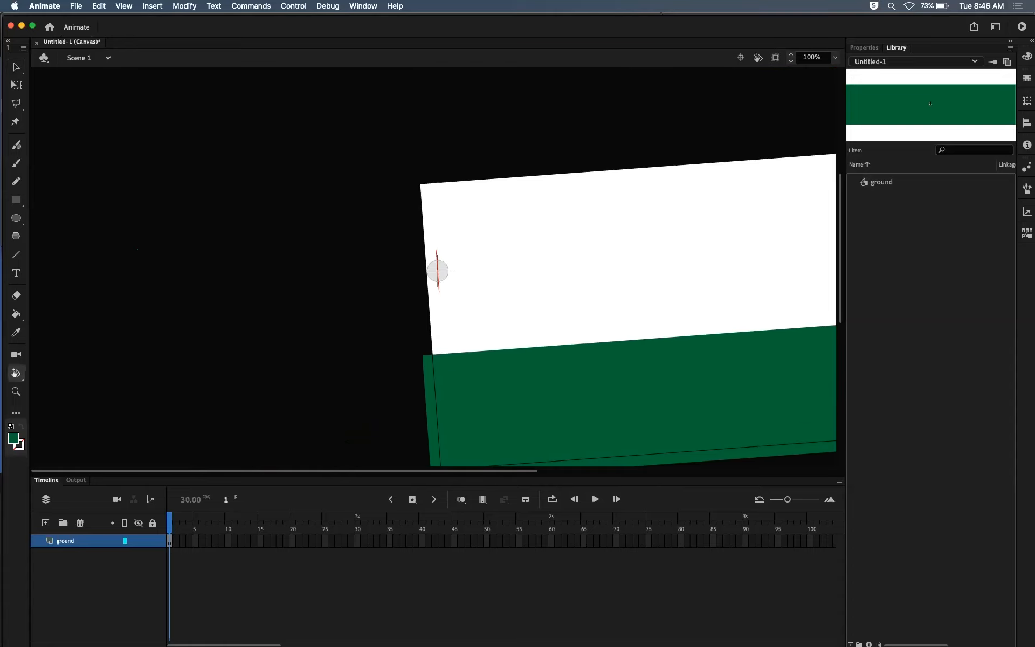
drag(625, 241, 460, 83)
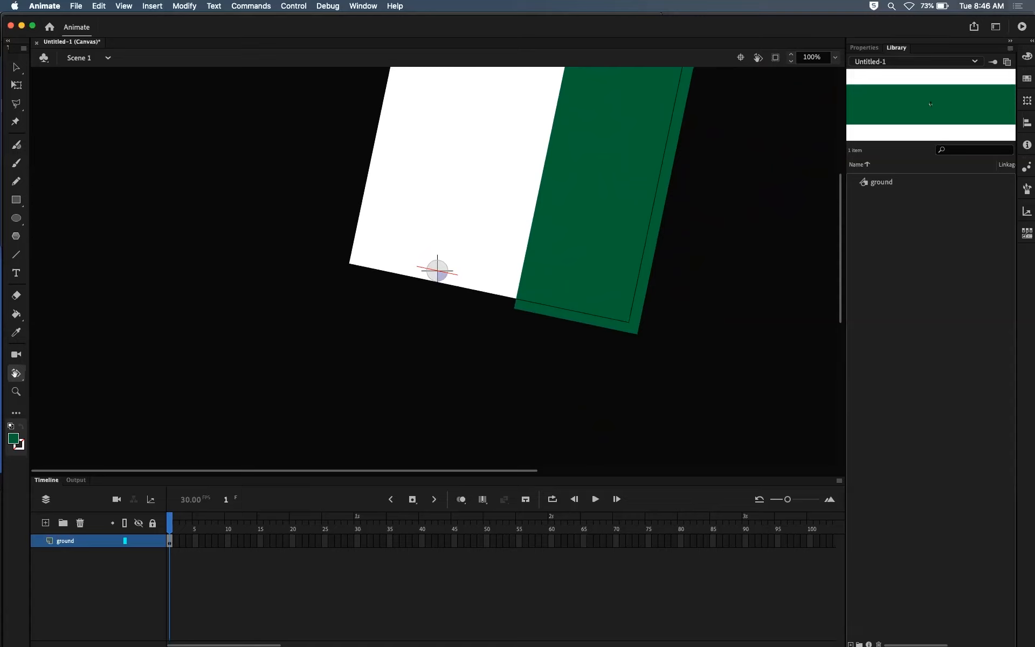
click(740, 57)
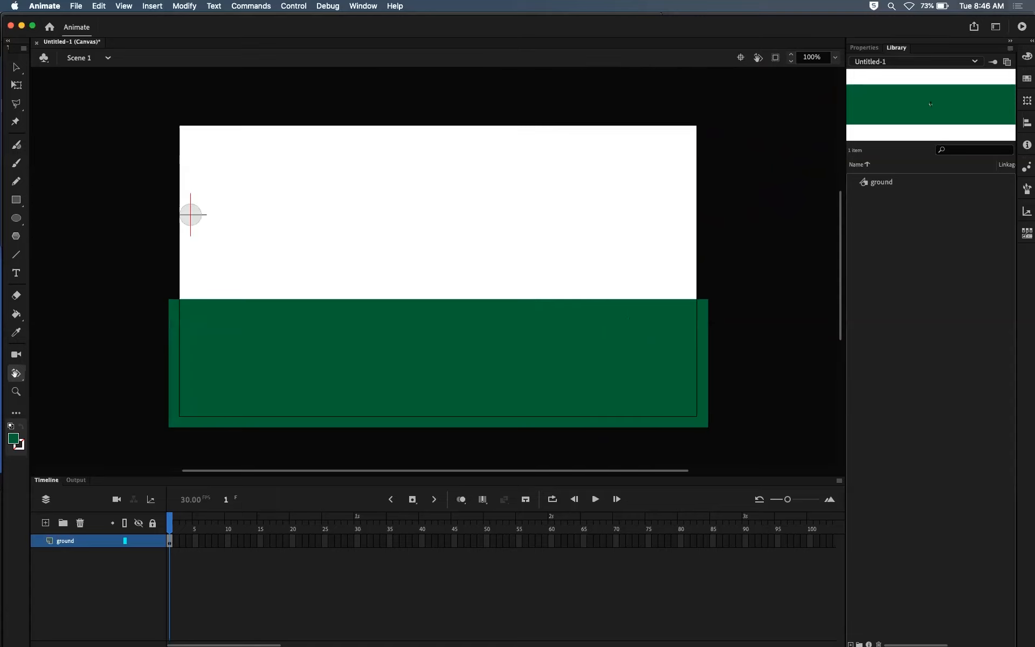
key(v)
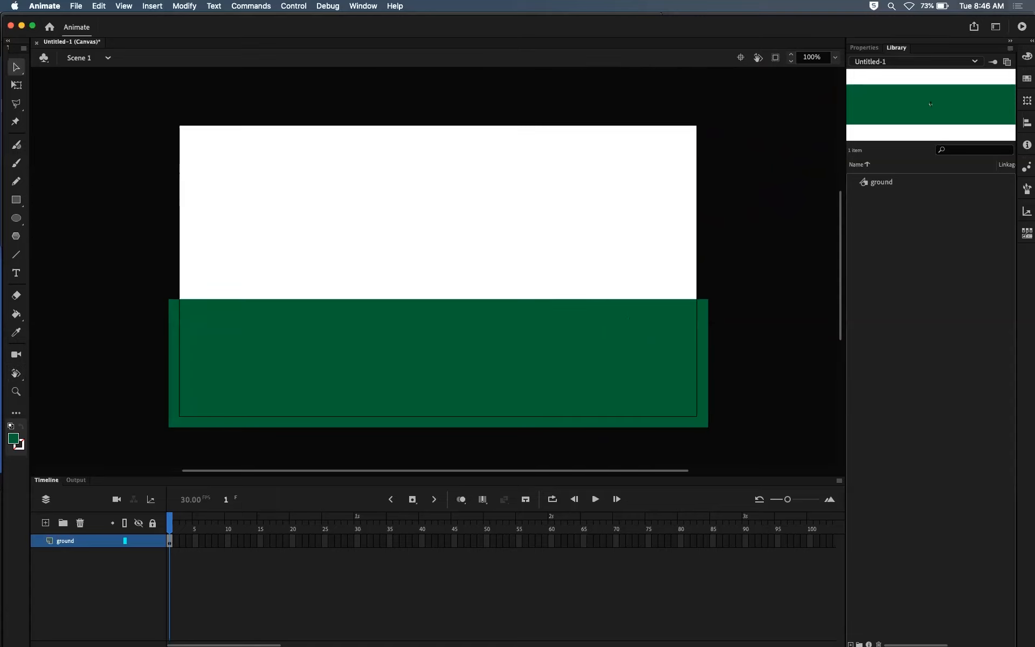
click(775, 57)
click(776, 57)
Step: Lock the ground layer, add a layer named sky below it, and make the sky layer active
click(152, 541)
click(45, 522)
double_click(74, 540)
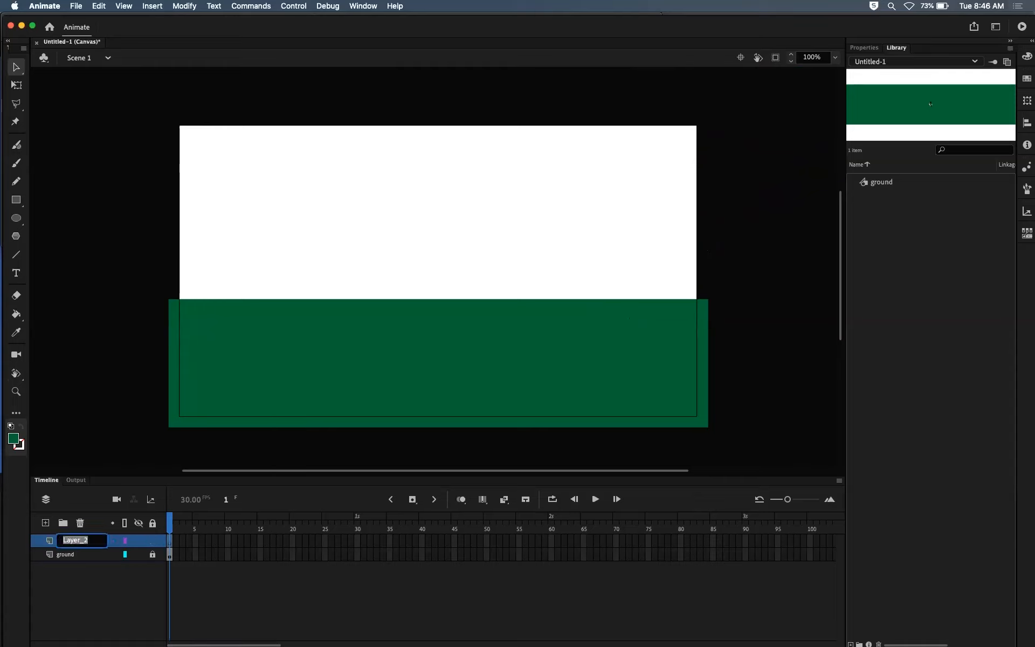
text(sky)
key(Return)
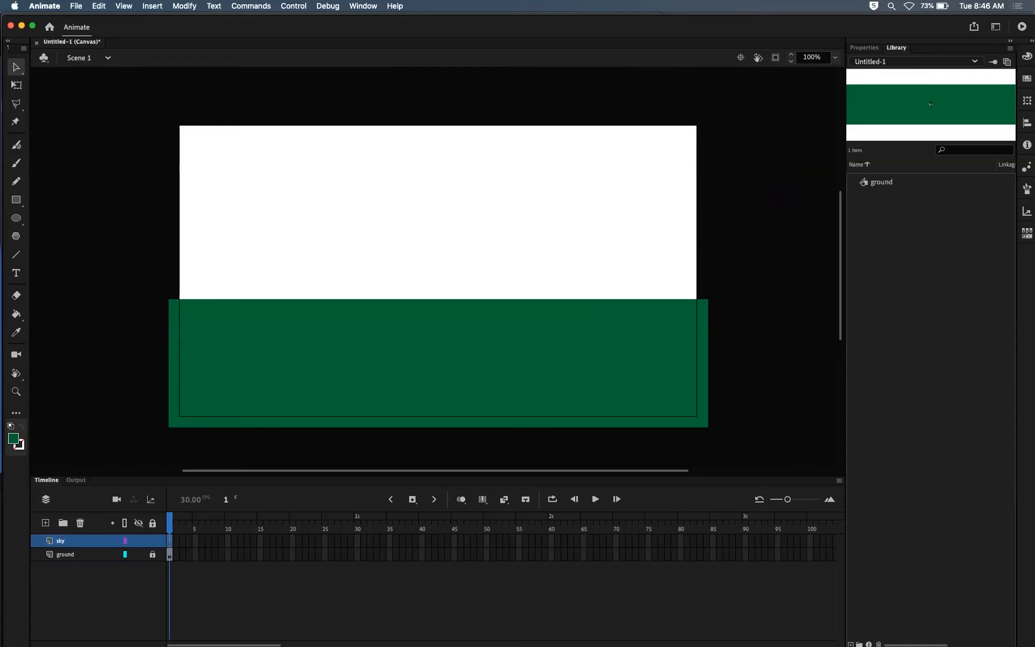
drag(66, 555, 67, 542)
click(84, 554)
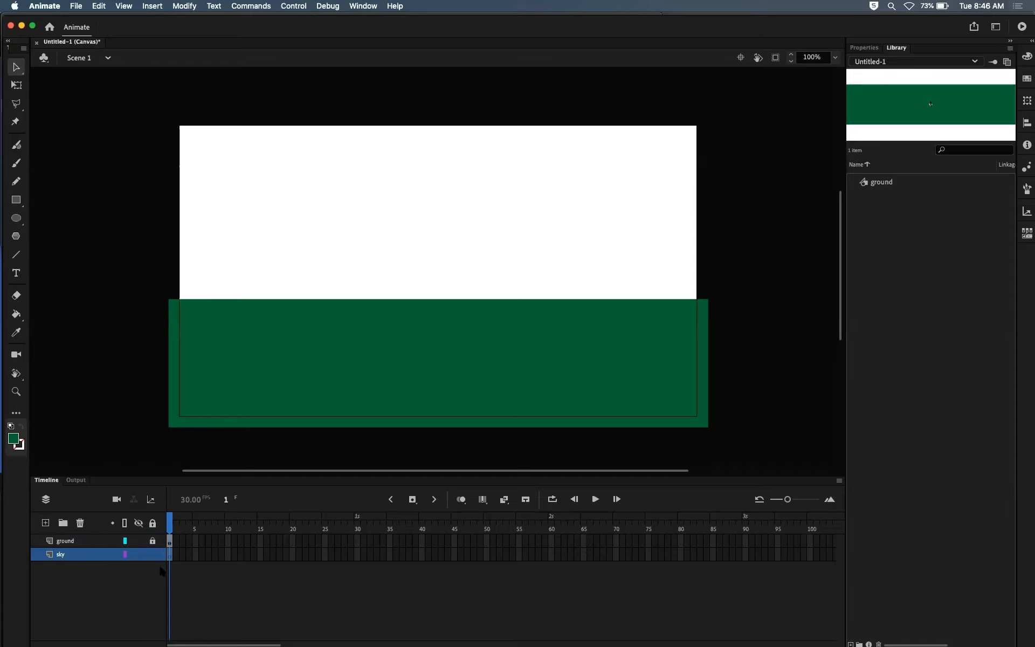
Step: Draw a blue rectangle without stroke, about 986 by 344 px, on the sky layer, covering the upper stage down behind the ground
click(17, 200)
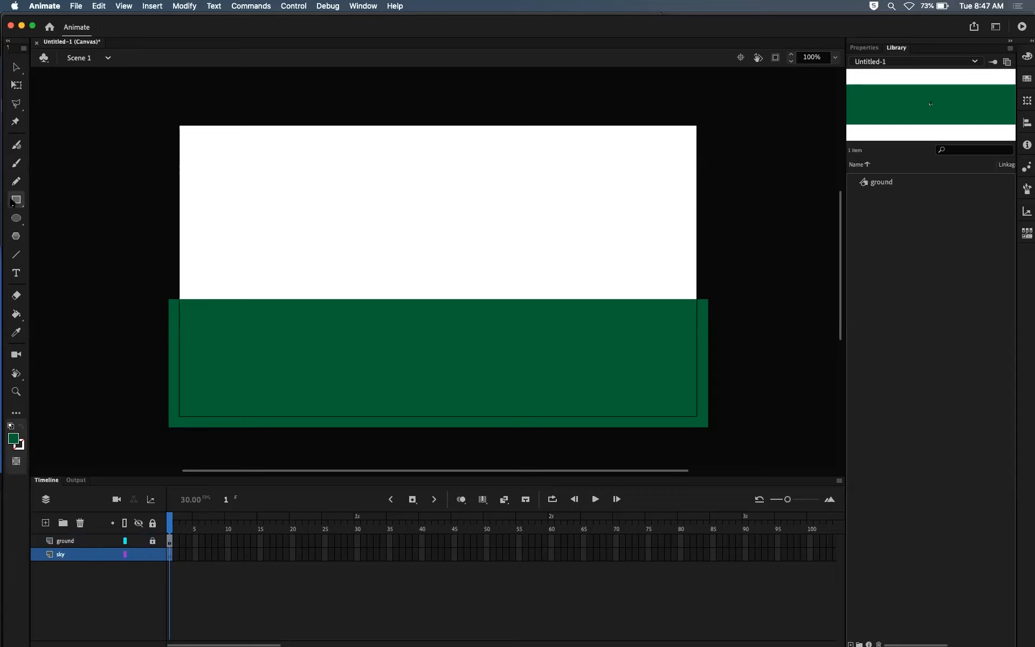
click(864, 47)
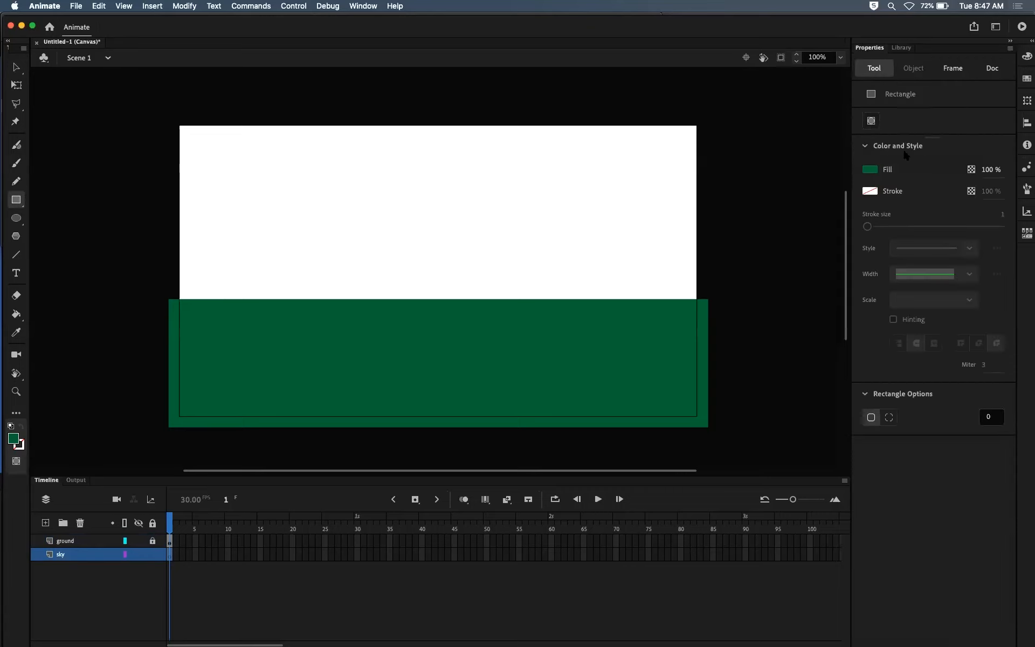
click(869, 172)
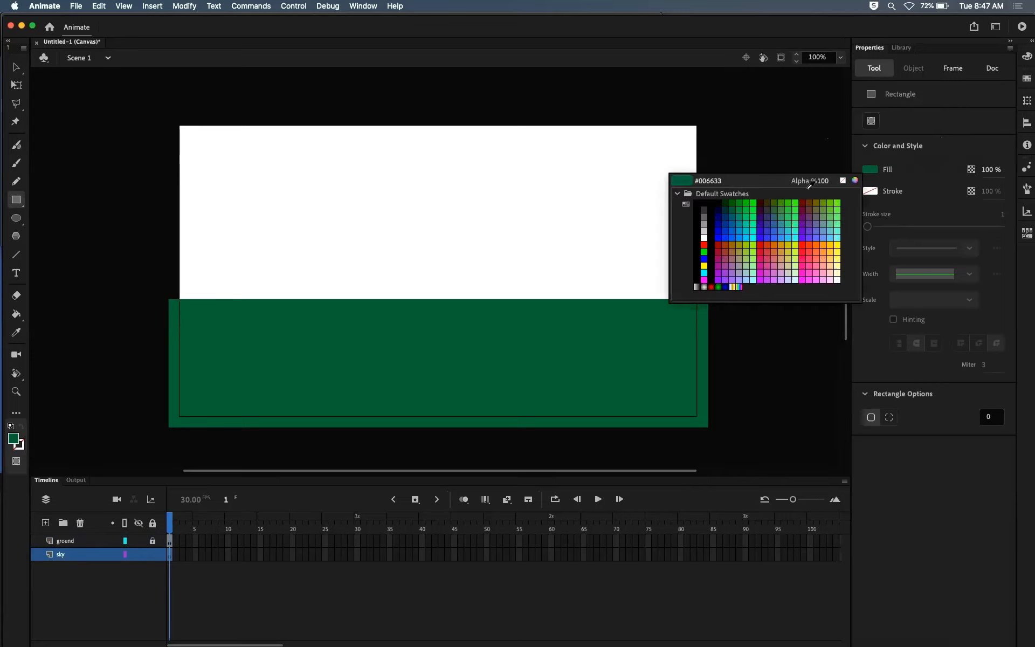
click(743, 228)
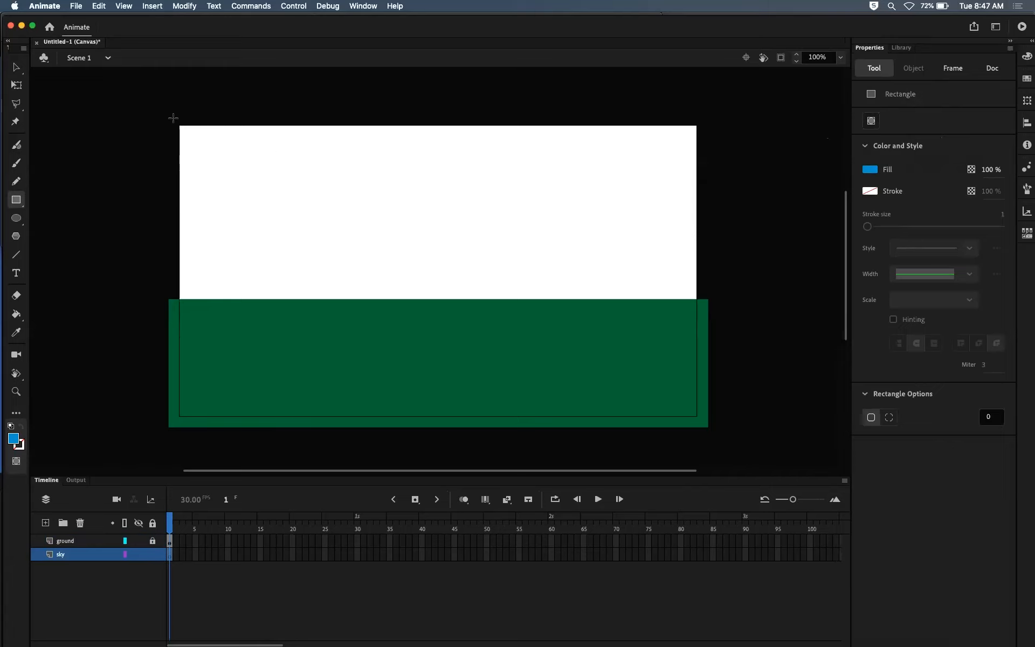
mouse_move(173, 119)
mouse_down()
mouse_move(270, 190)
mouse_move(485, 302)
mouse_move(559, 305)
mouse_move(638, 281)
mouse_move(703, 295)
mouse_move(700, 308)
mouse_move(703, 293)
mouse_move(690, 306)
mouse_move(694, 295)
mouse_move(706, 300)
mouse_up()
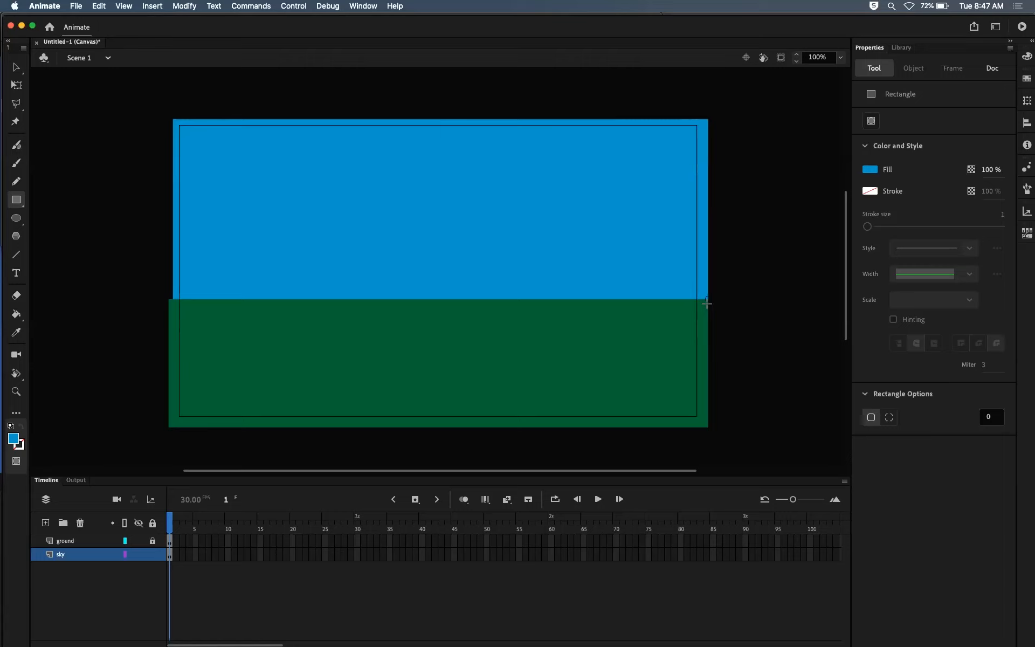
drag(706, 304, 703, 303)
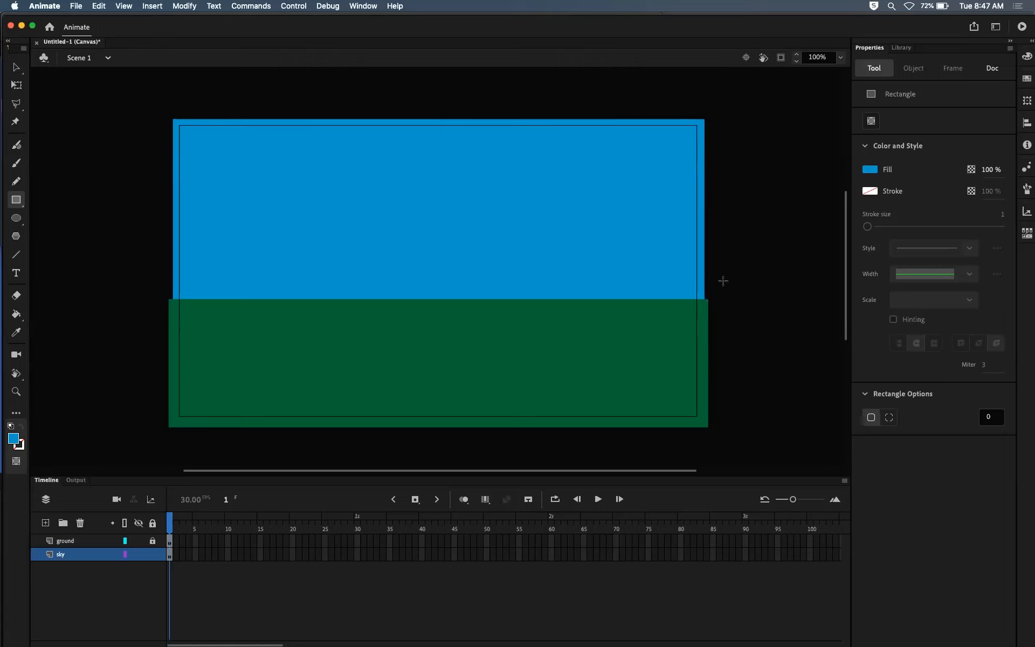
Step: Convert the blue rectangle to a Graphic symbol named sky
click(16, 67)
click(304, 275)
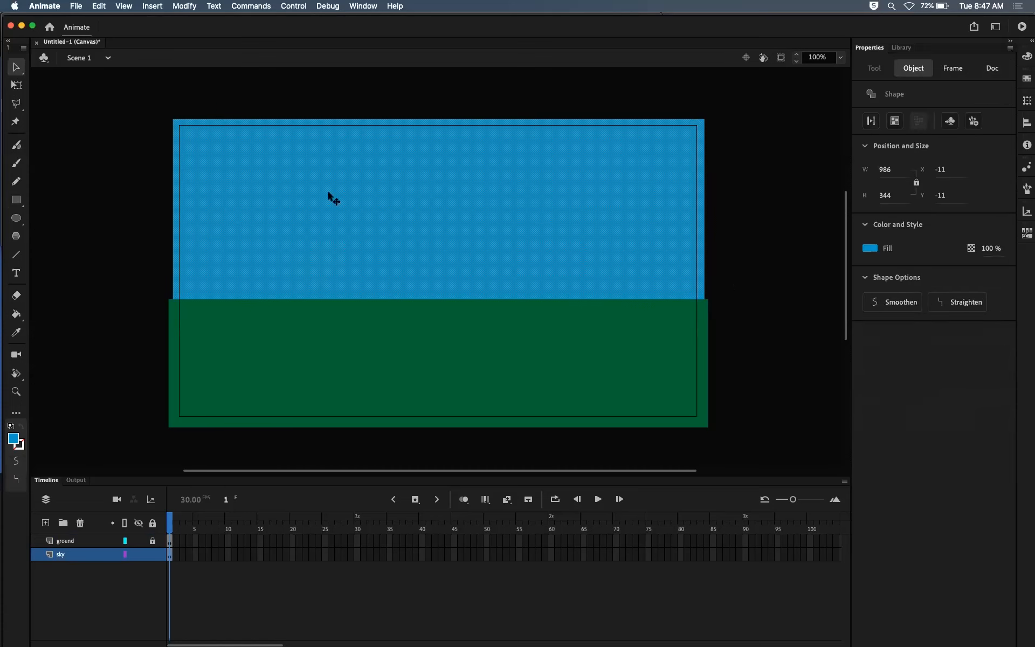
key(F8)
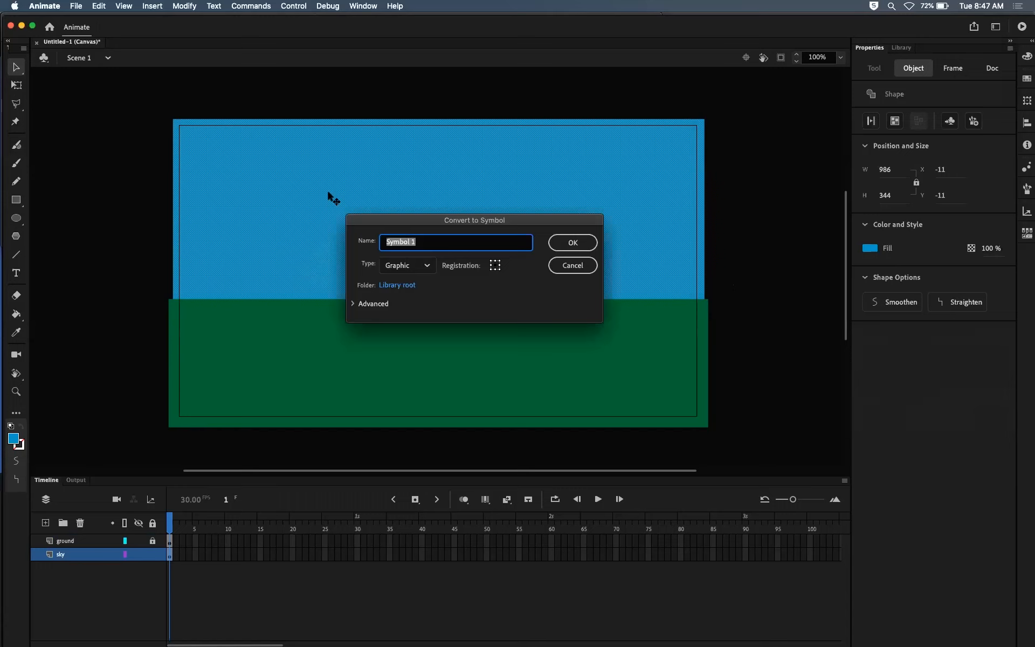
text(sky)
key(Return)
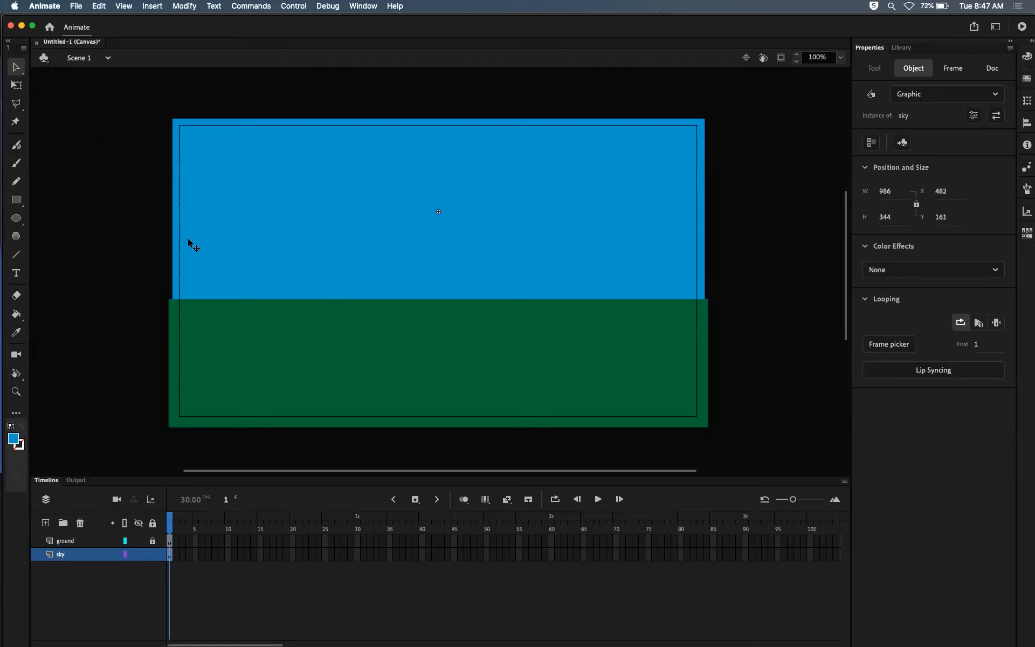
Step: Save the document as sunrise.fla in the Sunrise folder on the Desktop
key(super+s)
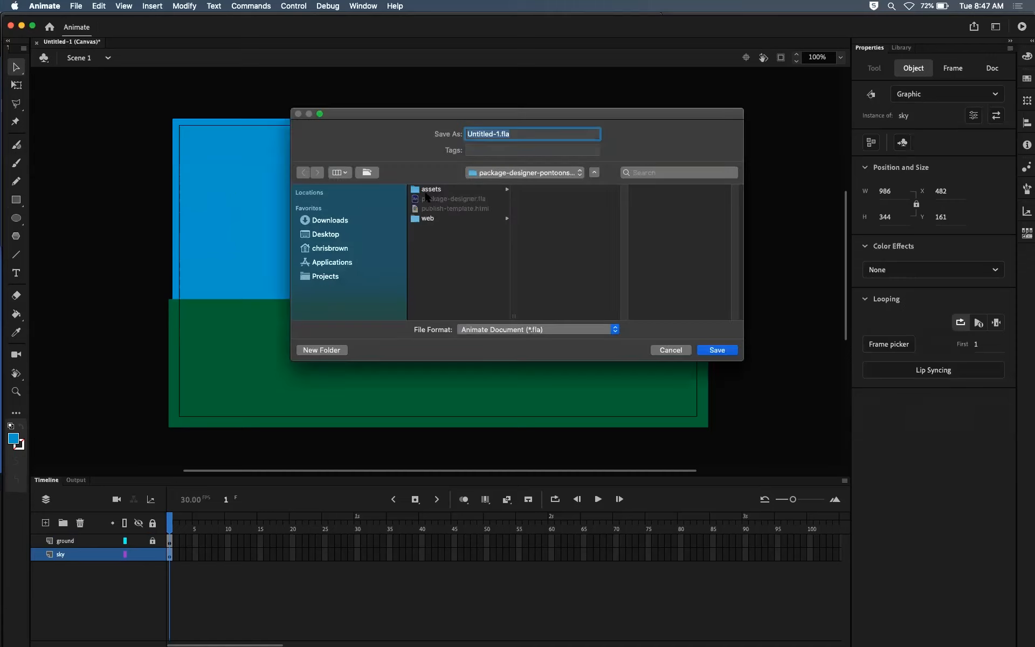
click(352, 234)
click(442, 191)
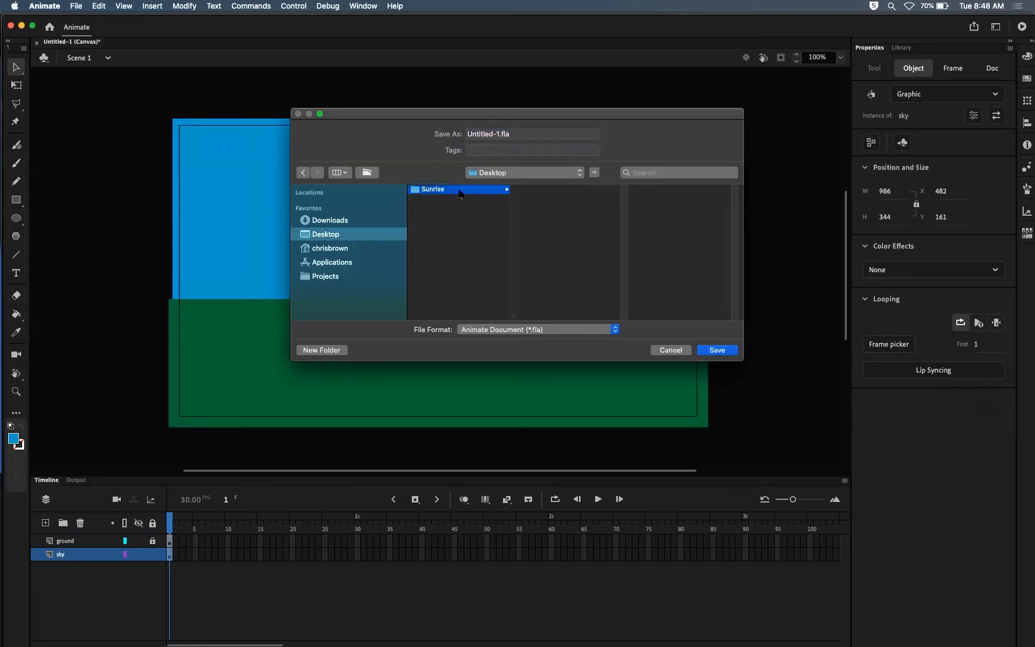
click(497, 137)
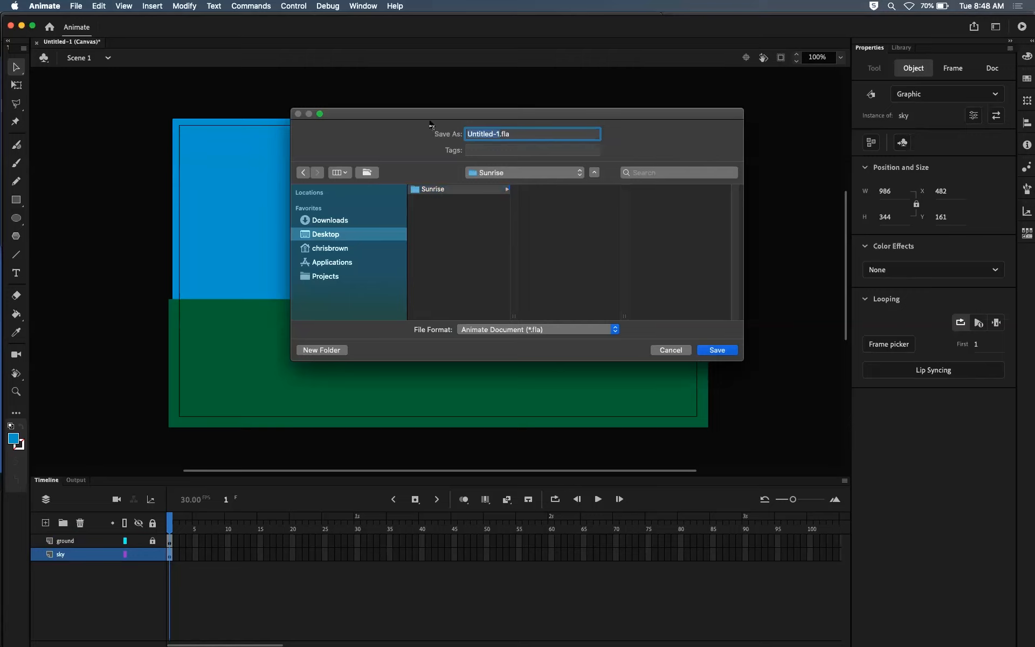
text(sunrise)
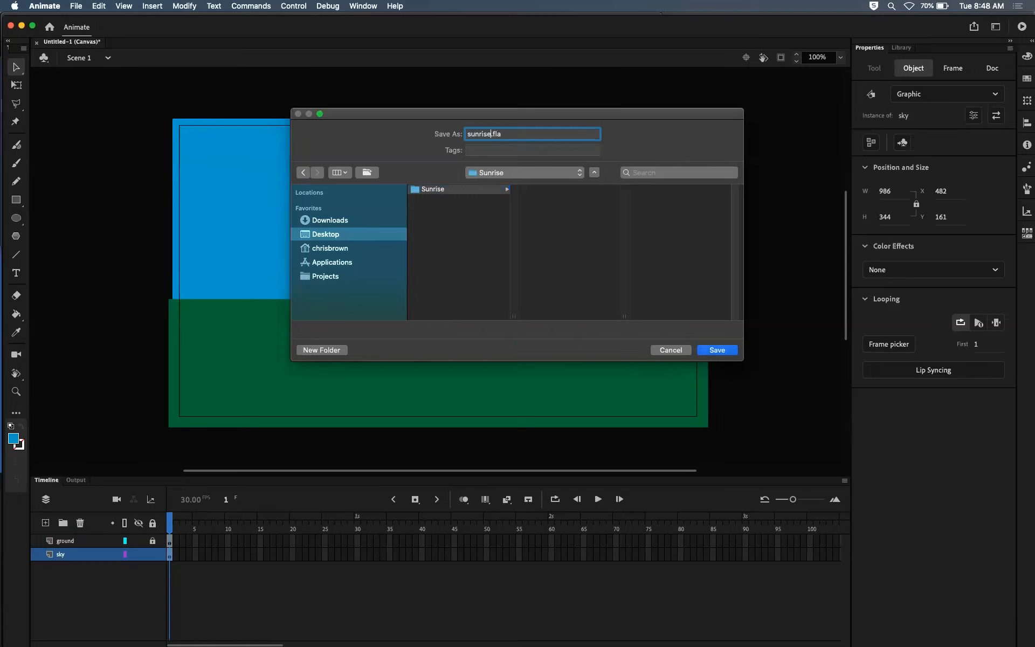
key(Return)
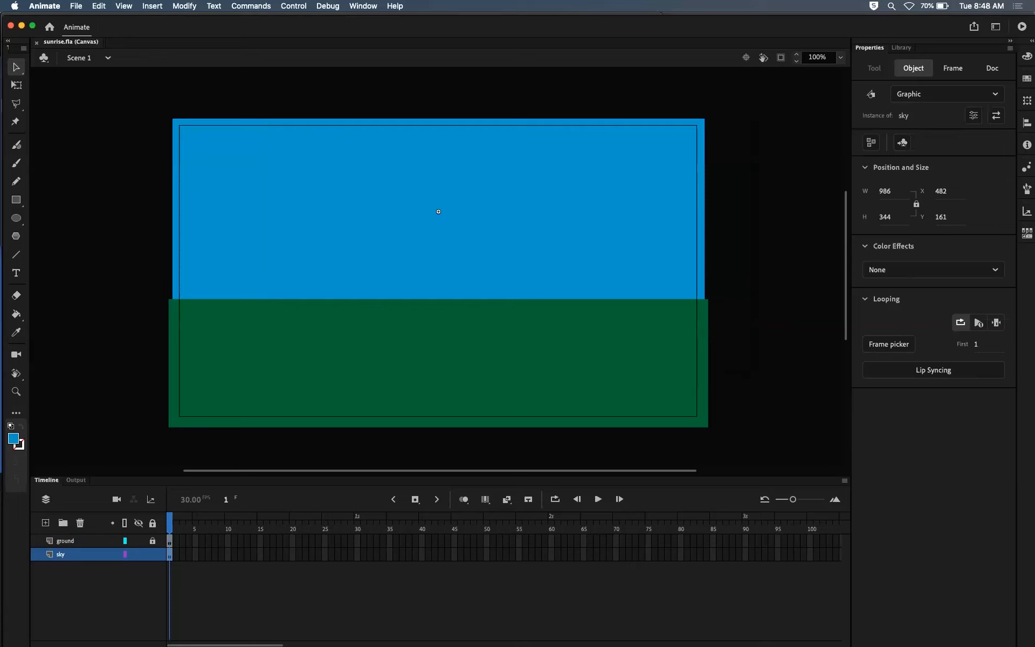
Step: Lock the sky layer, unlock the ground layer, and select the ground instance on the stage
click(152, 554)
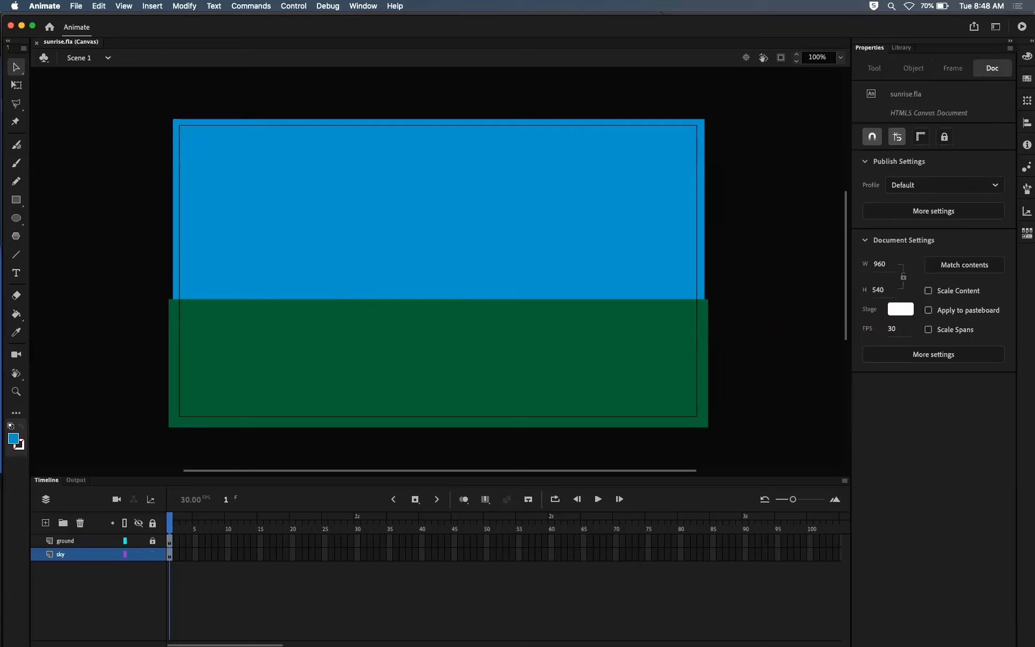
click(153, 555)
click(438, 363)
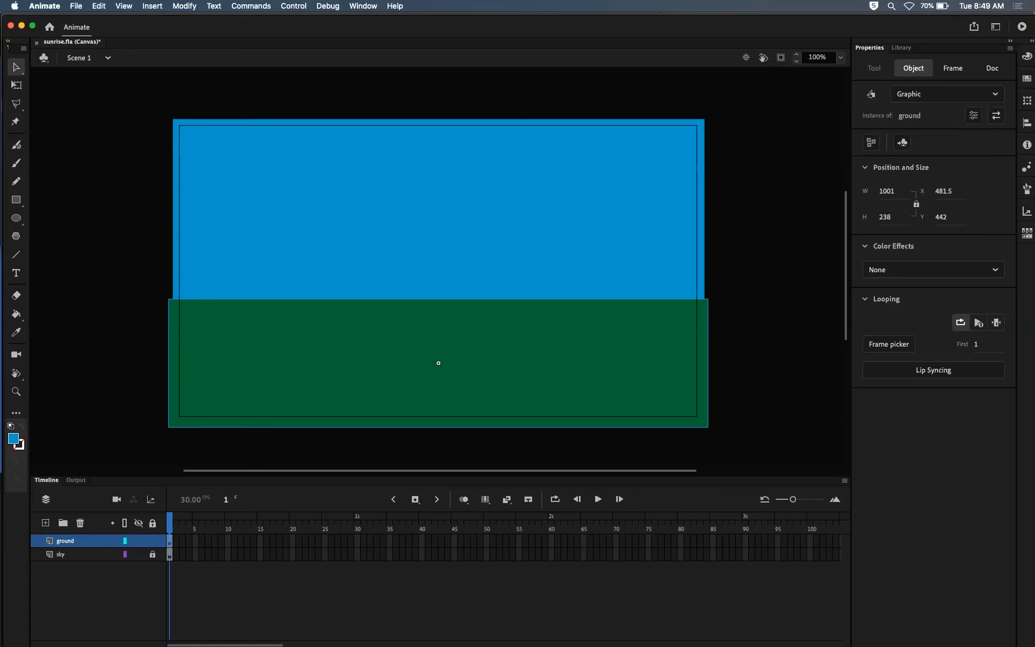
Step: Open the ground symbol for editing in place on the stage
double_click(438, 363)
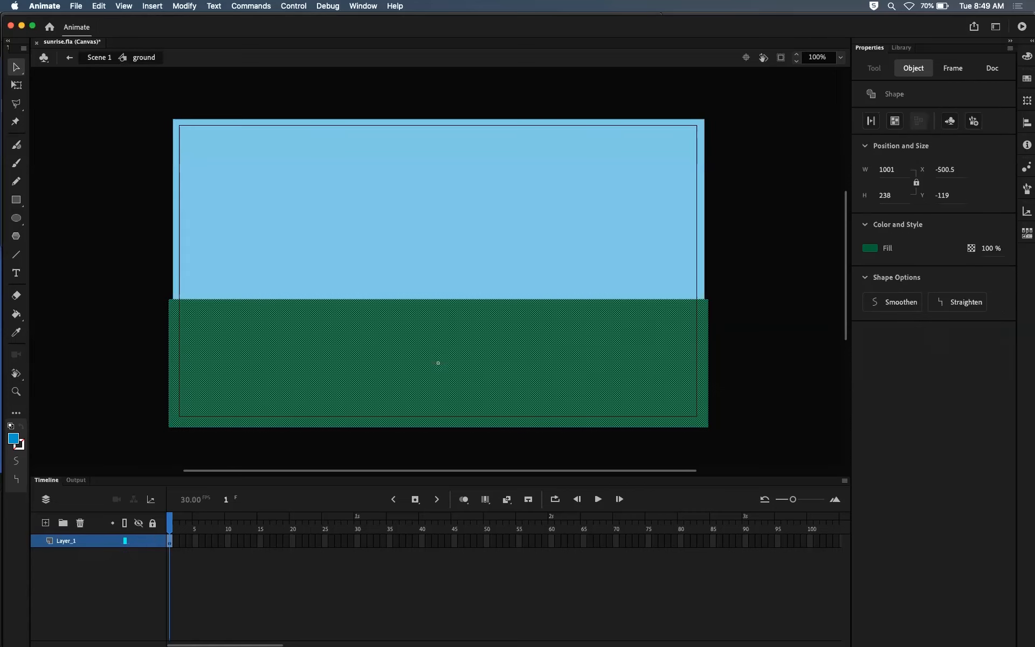
key(Escape)
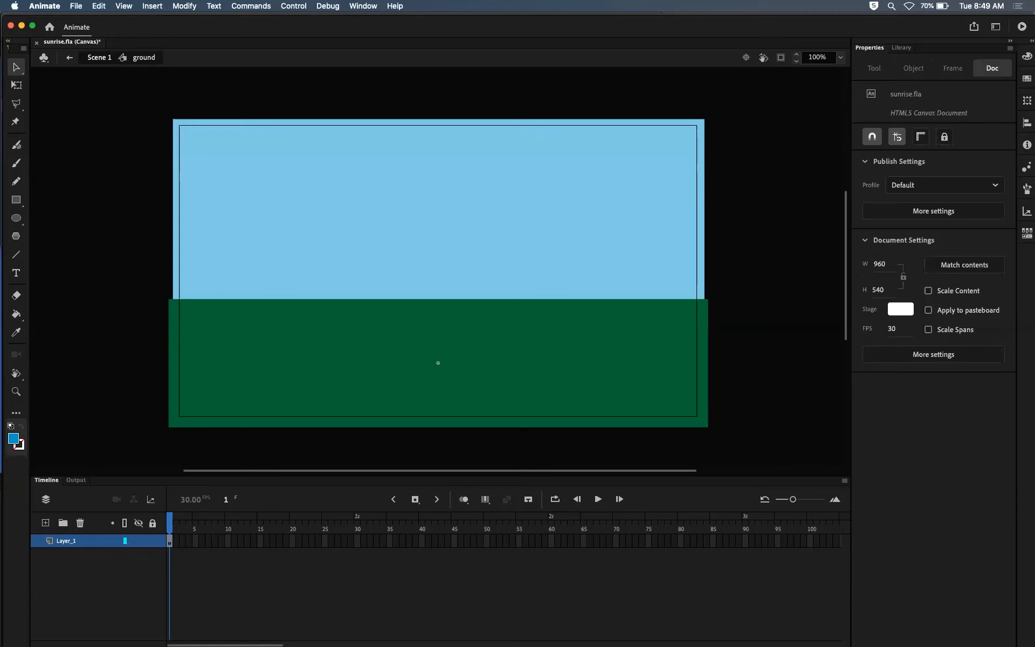
key(super+e)
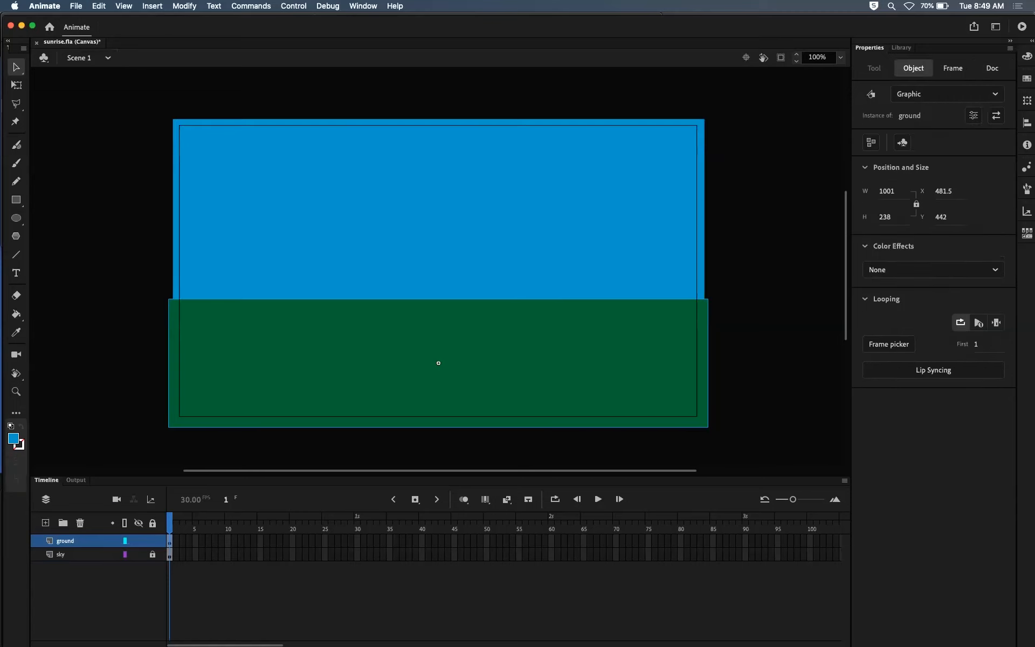
double_click(438, 363)
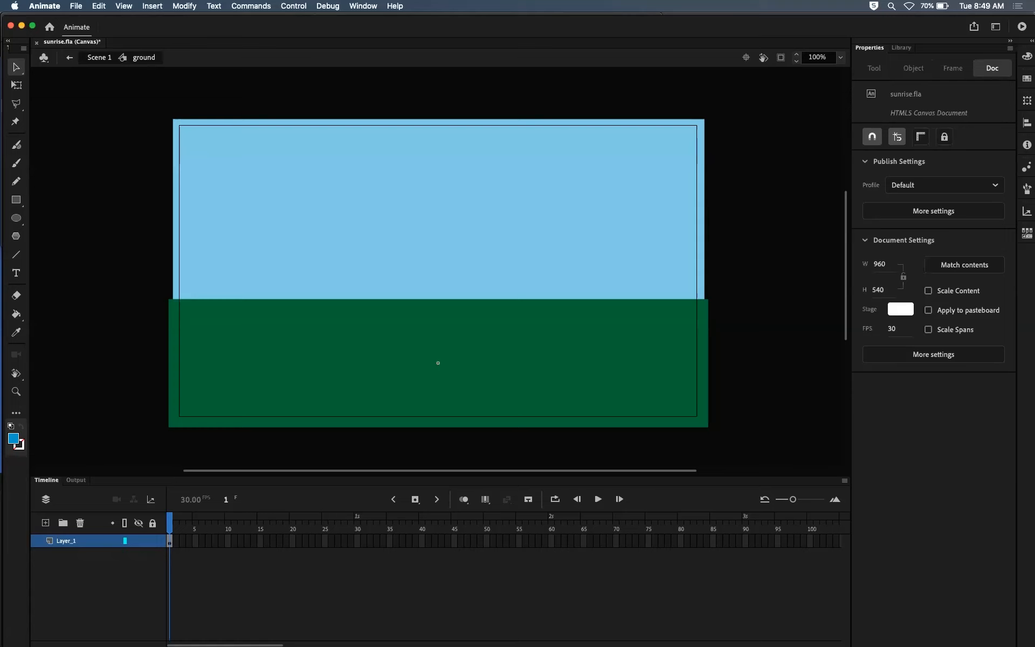
Step: Try moving two rectangular pieces of the green shape's upper edge up into the sky, undoing each move and clearing the selection
click(438, 363)
drag(338, 256, 445, 342)
drag(397, 318, 413, 244)
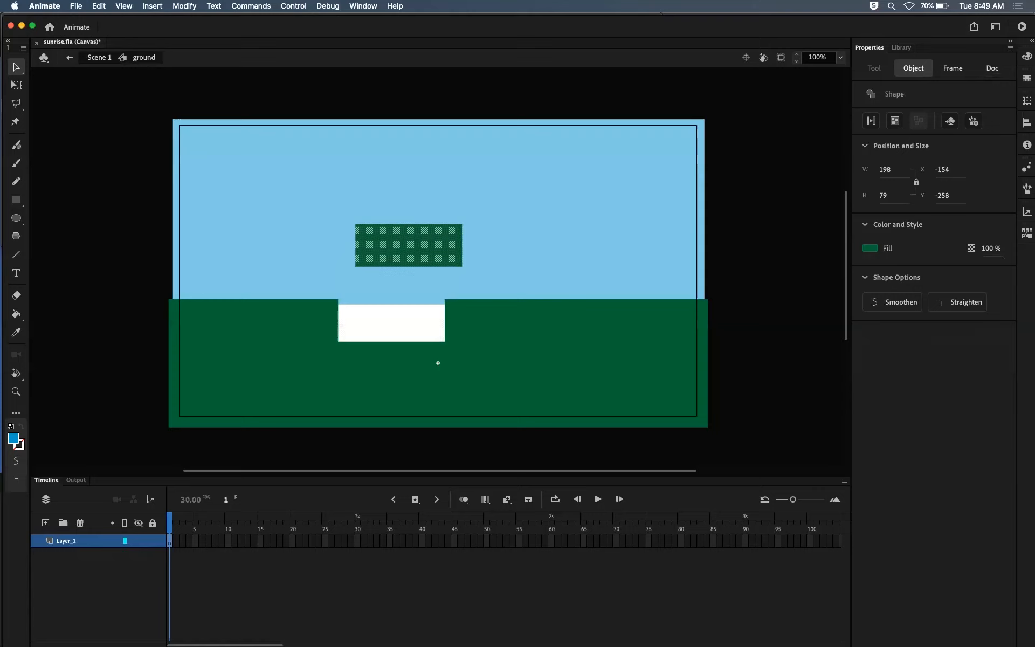
key(super+z)
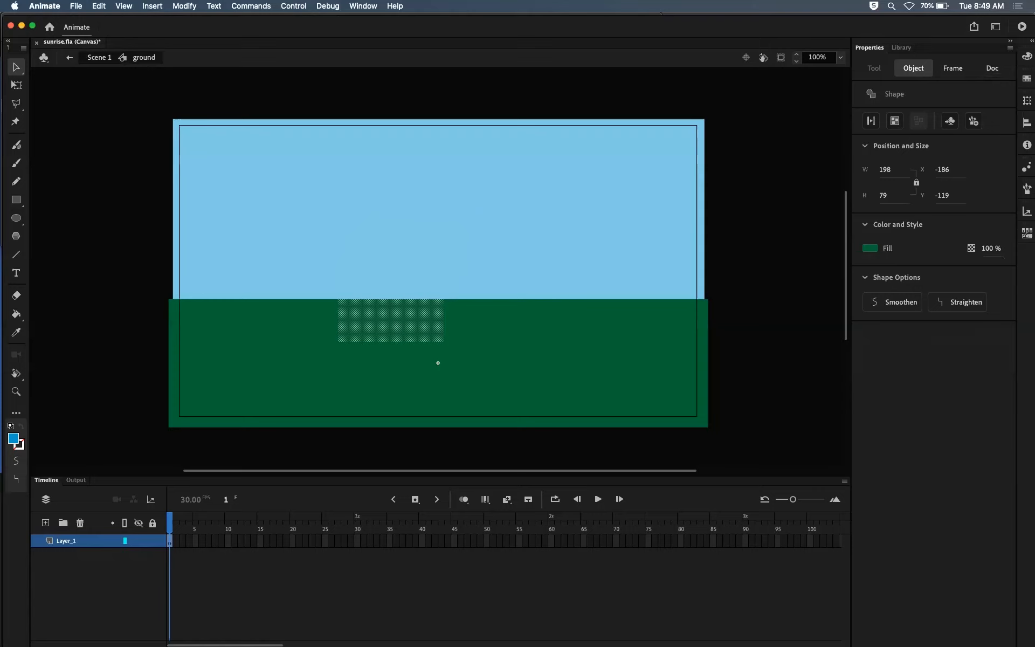
key(Escape)
drag(366, 266, 649, 327)
drag(588, 314, 567, 234)
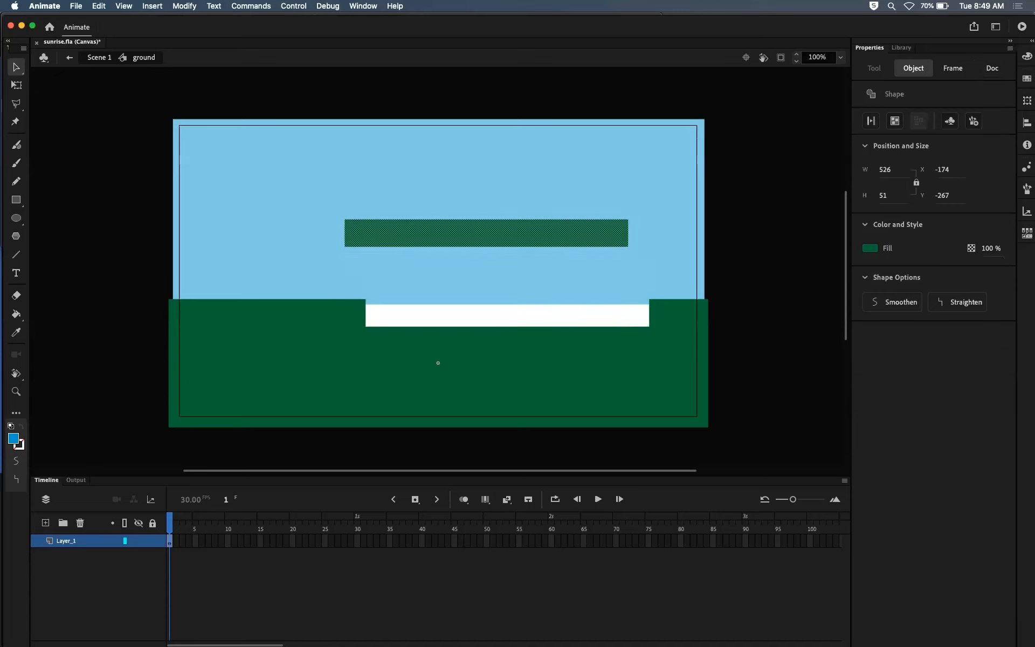
key(super+z)
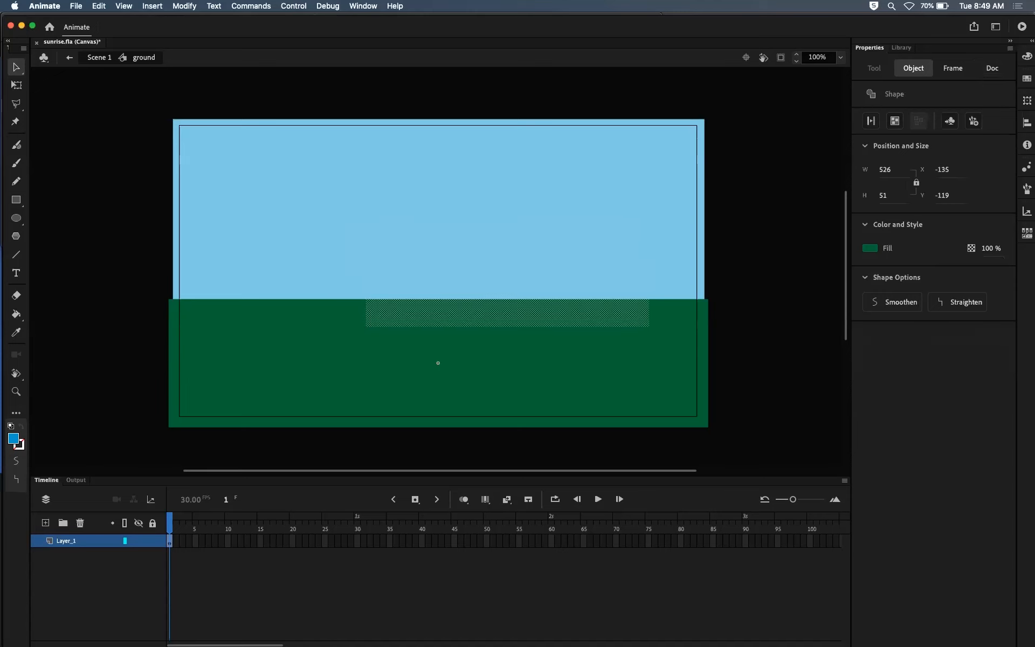
key(Escape)
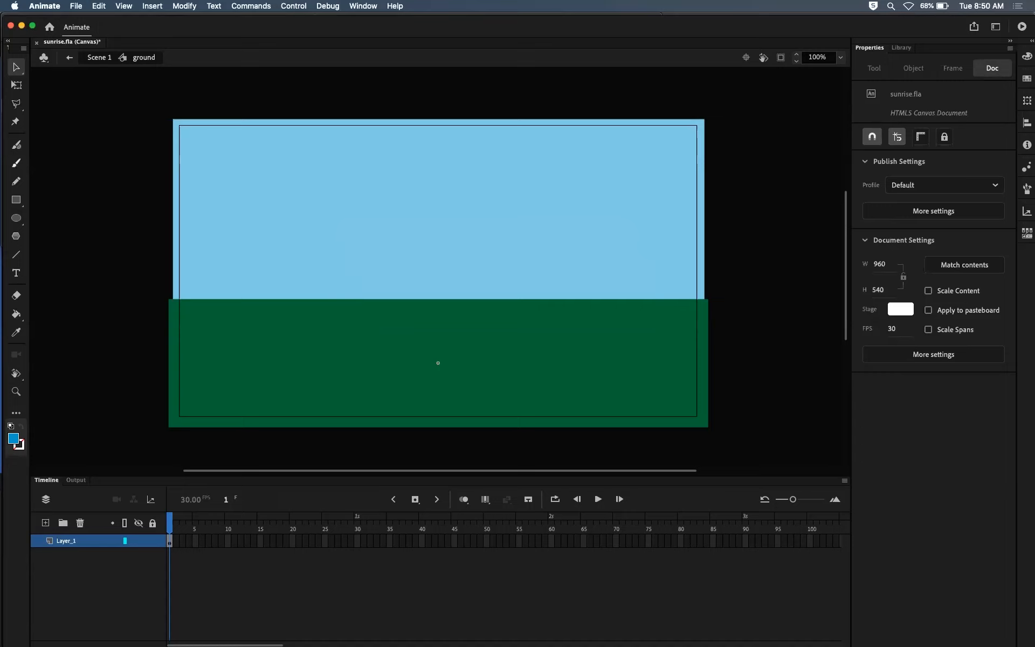
Step: Set the Pencil tool's stroke colour to the ground shape's green (#006633) and its pencil mode to Smooth
click(17, 181)
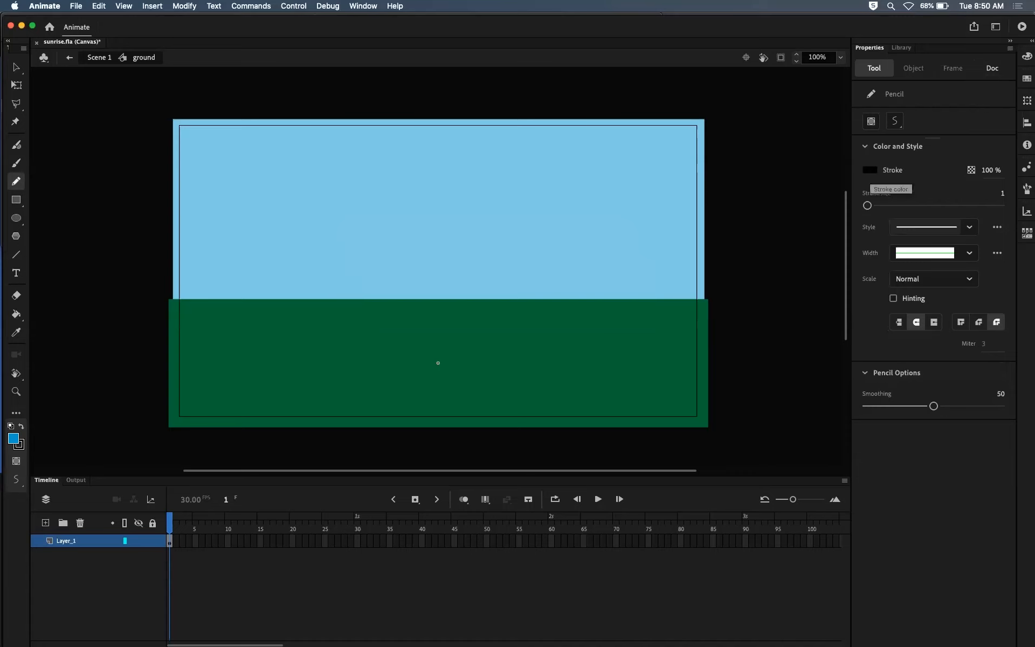
click(869, 170)
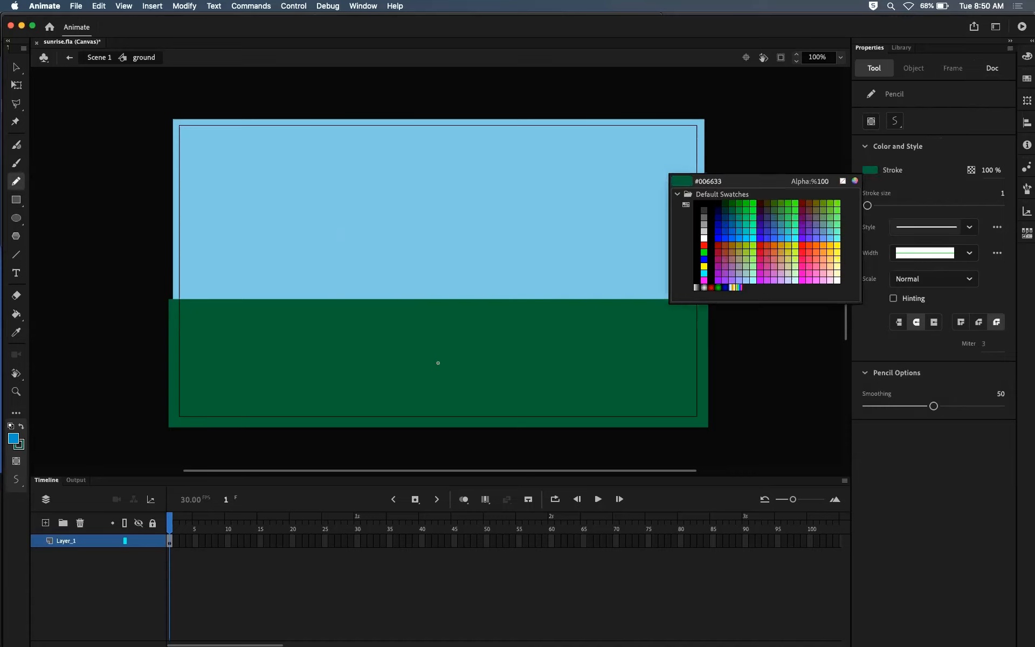
click(437, 363)
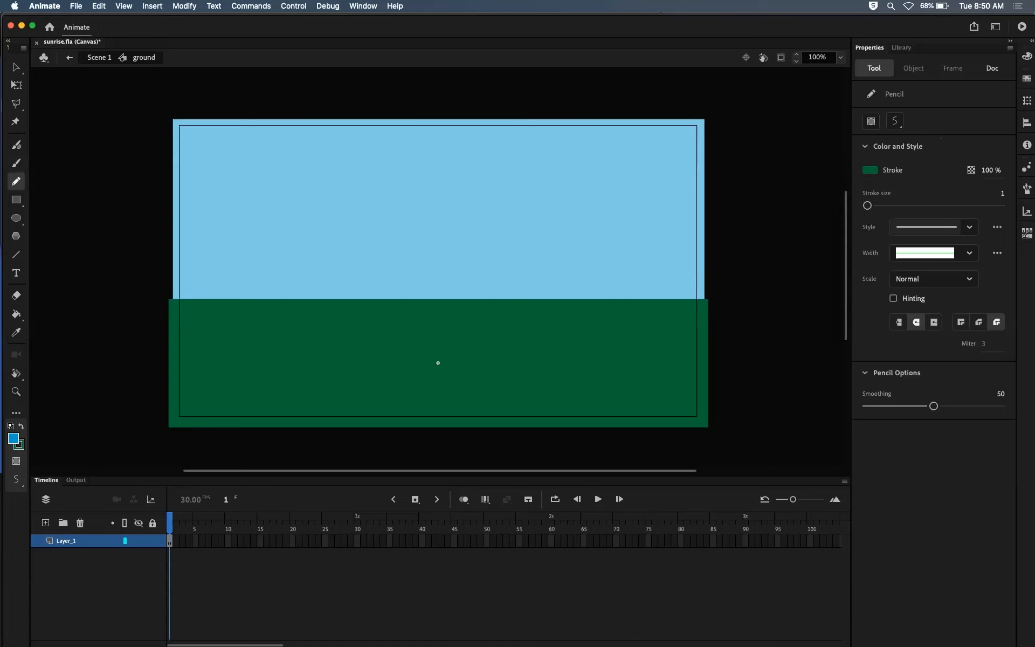
click(869, 170)
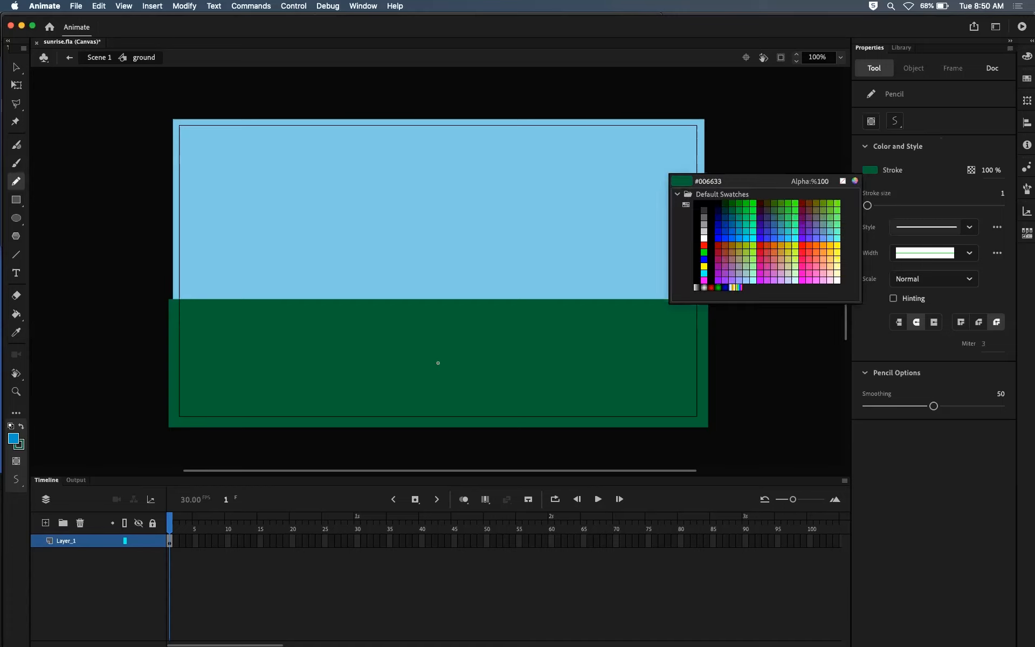
click(438, 363)
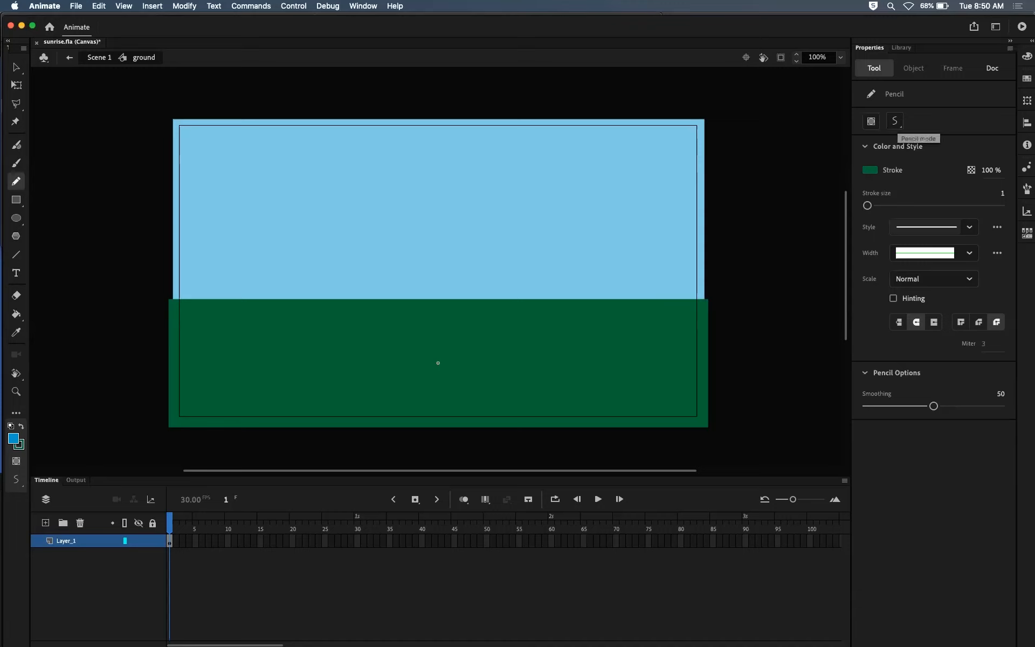
click(895, 121)
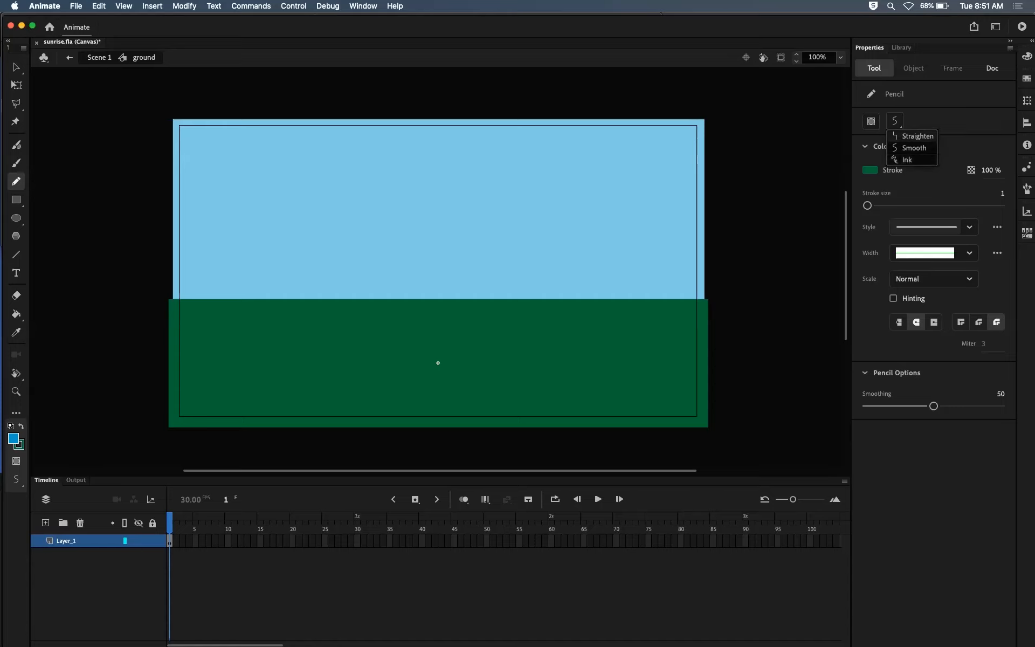
click(914, 148)
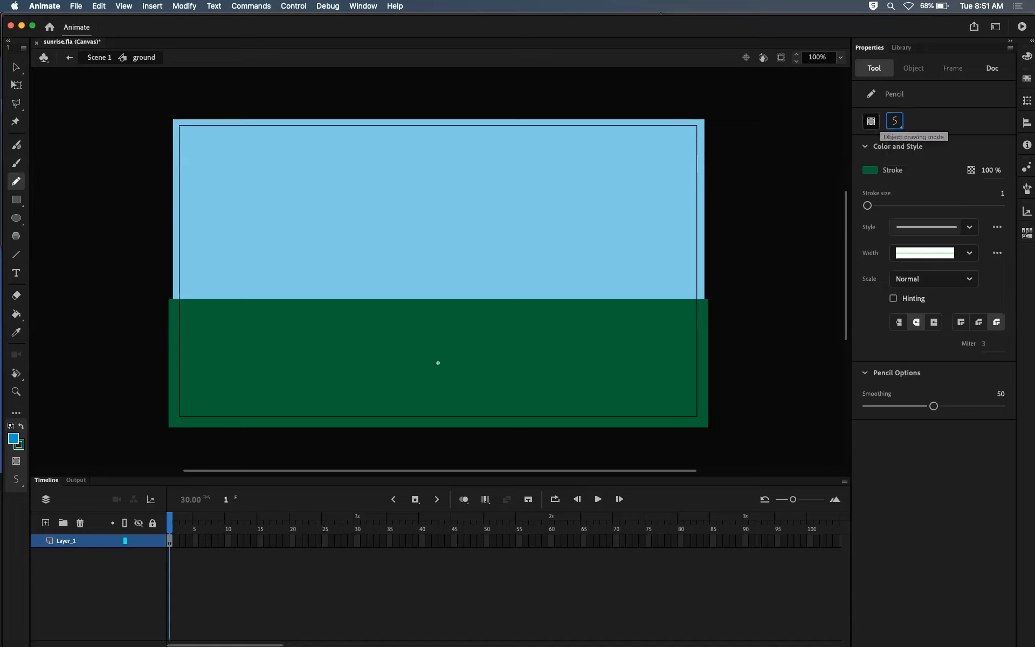
click(894, 121)
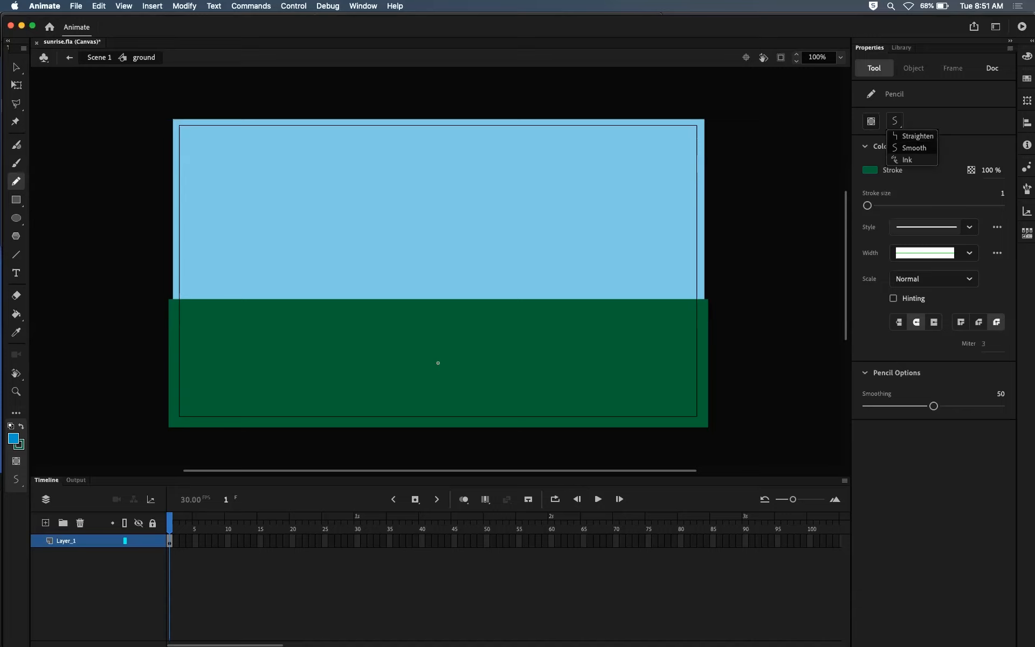
click(914, 147)
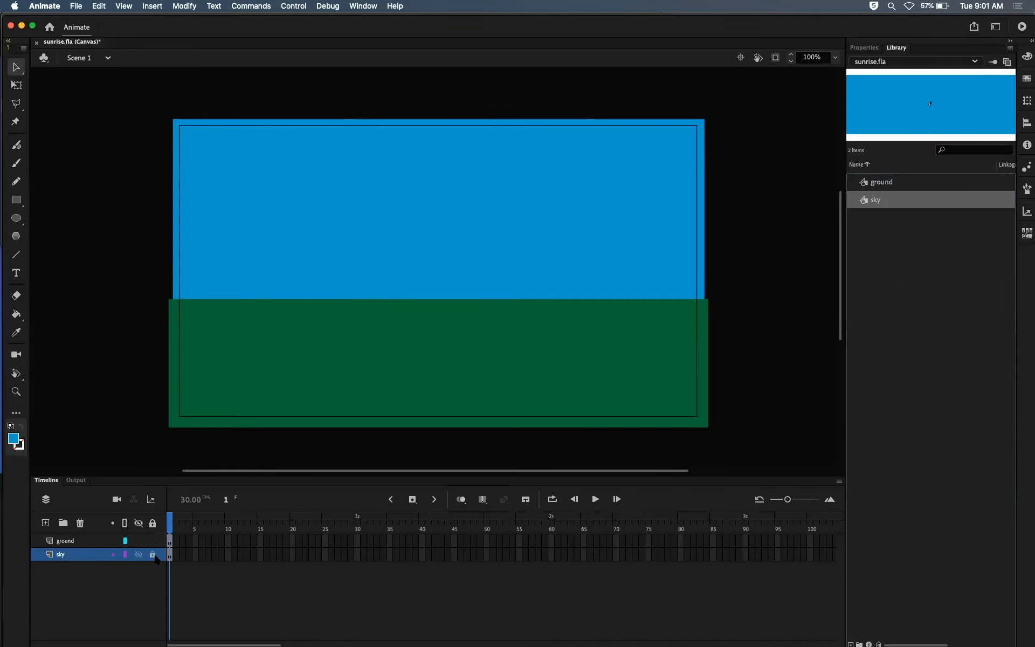
Step: Lock the sky layer and open the ground instance's symbol for editing in place on the stage
click(153, 555)
click(437, 345)
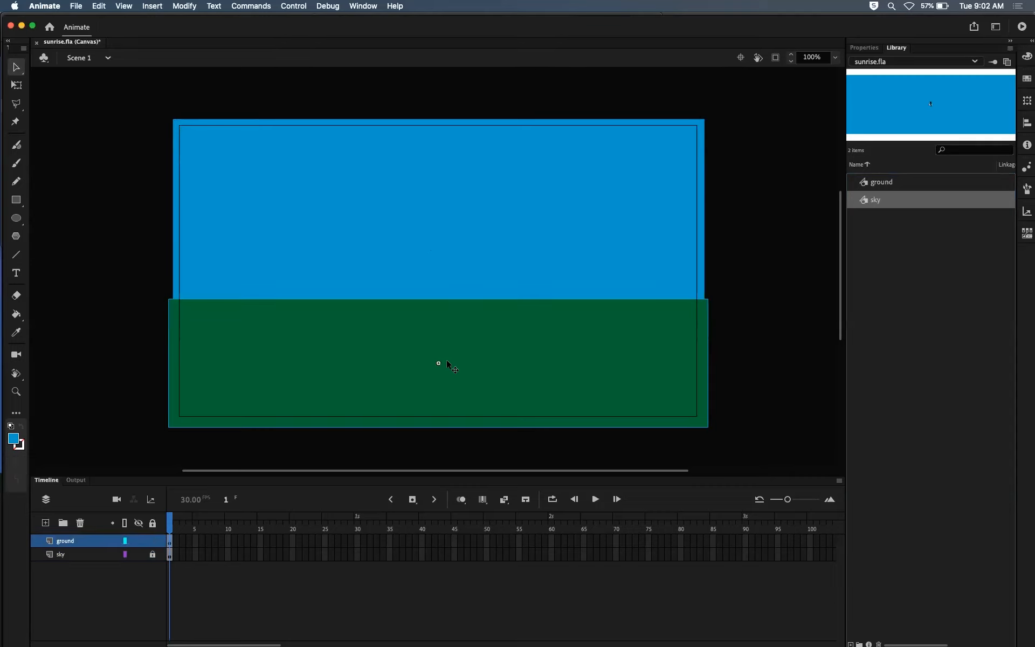
double_click(468, 338)
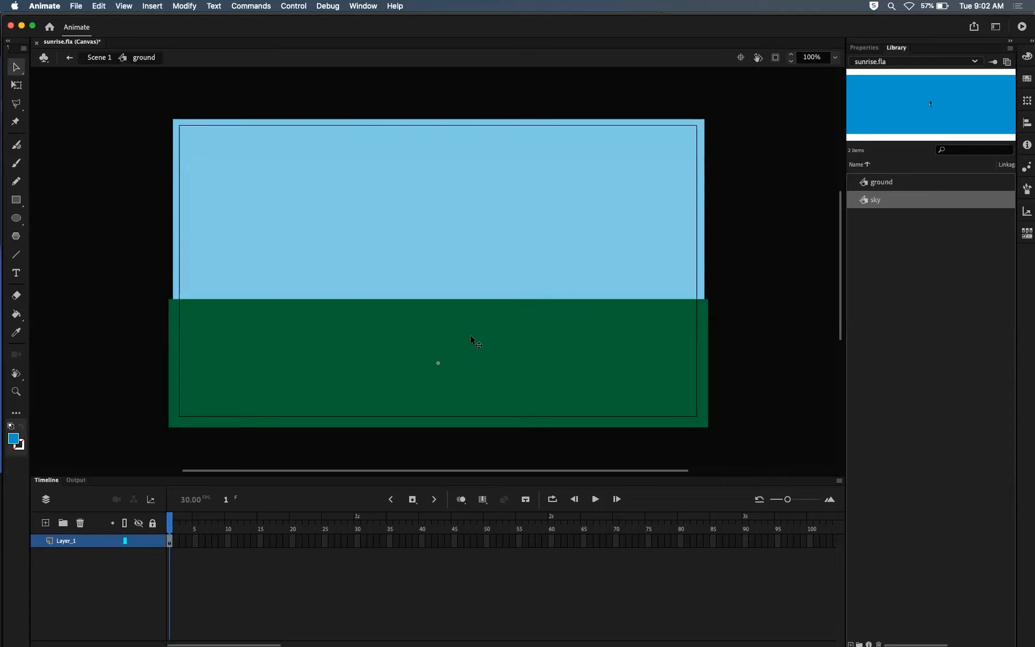
Step: Practise leaving the ground symbol for Scene 1 and reopening it for in-place editing, twice
click(99, 57)
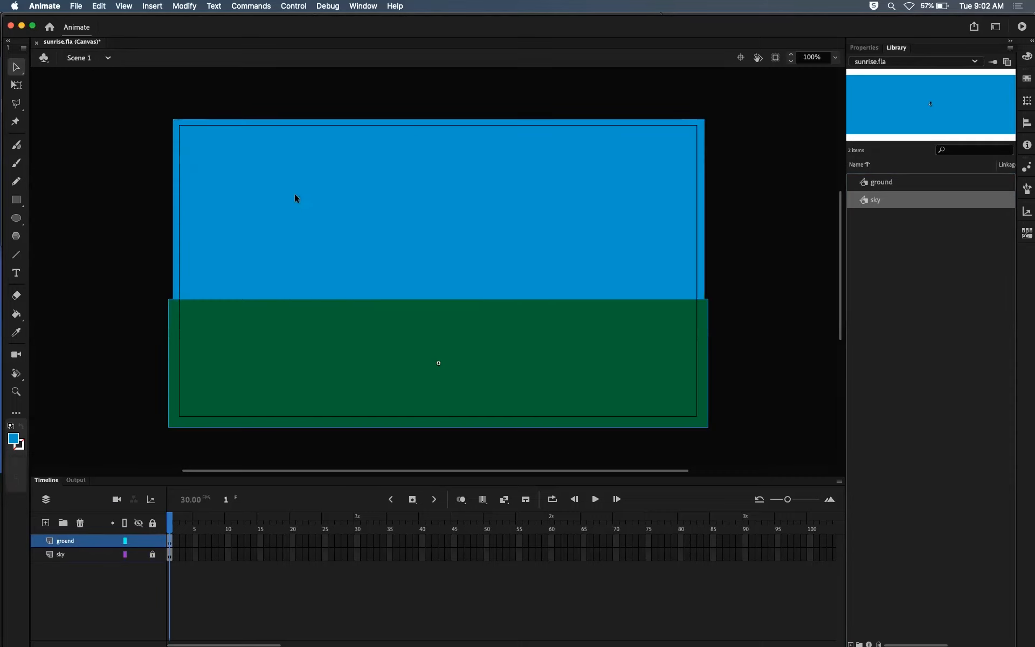
double_click(479, 348)
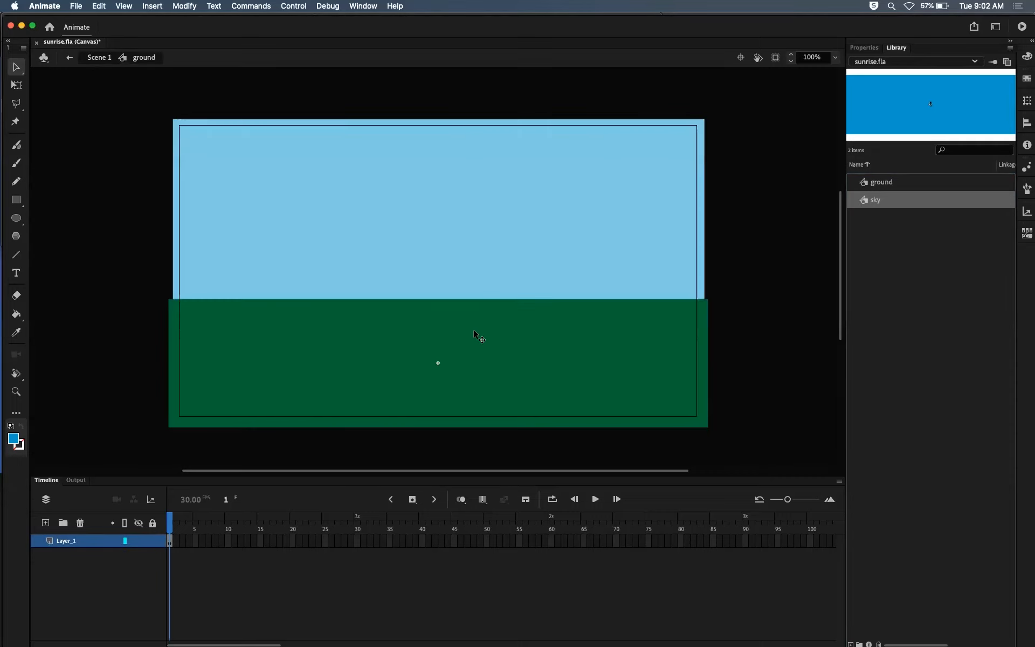
click(101, 59)
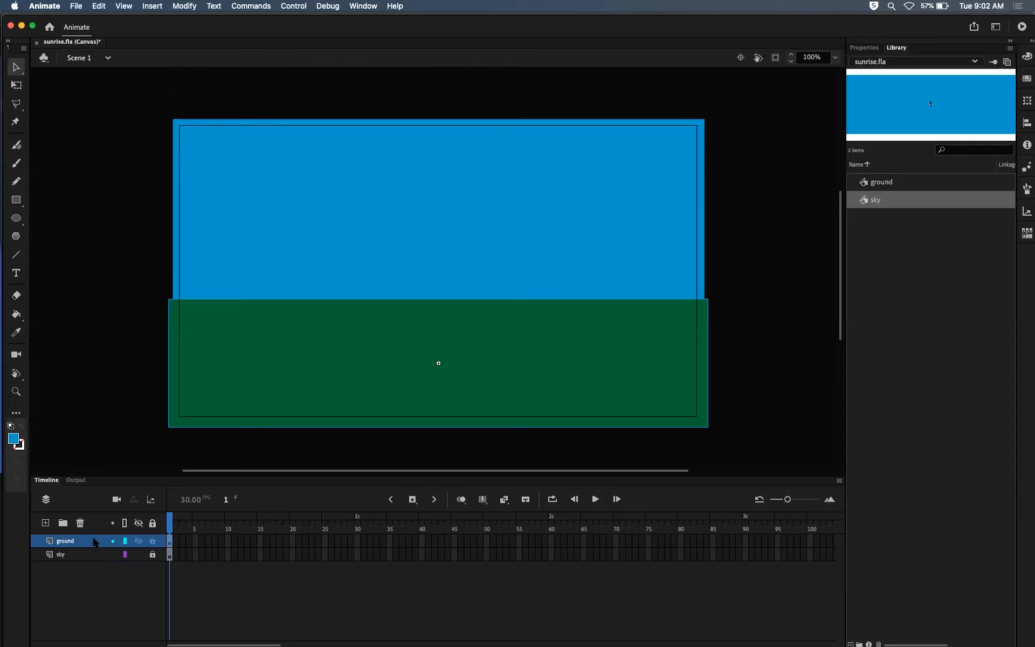
double_click(516, 336)
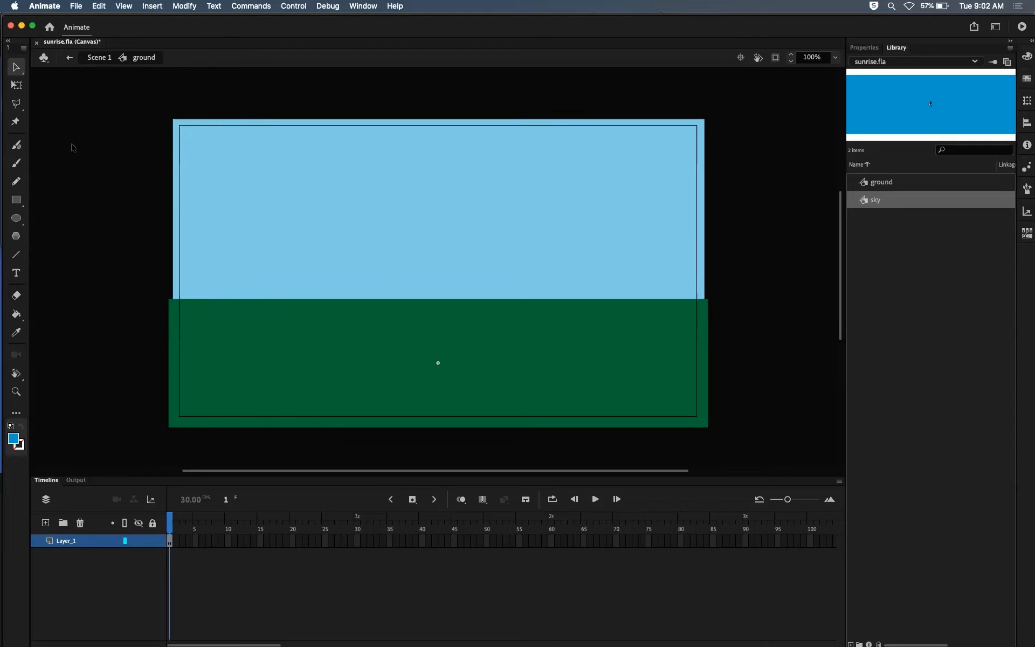
Step: Switch to the Pencil tool, sample the ground's #006633 green for the stroke, and choose Smooth mode
click(16, 182)
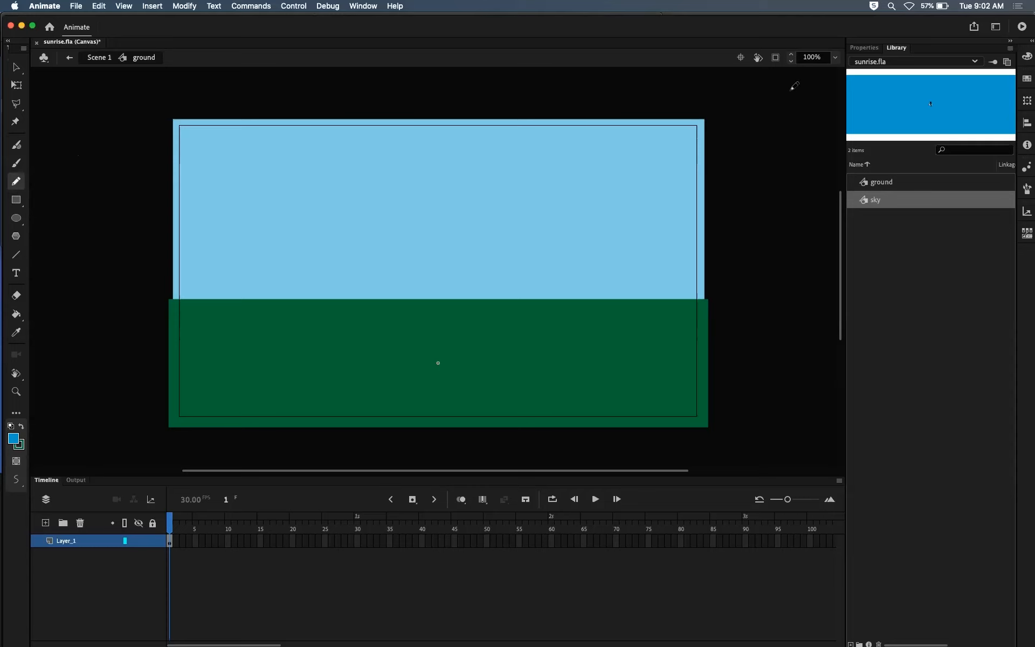
click(868, 48)
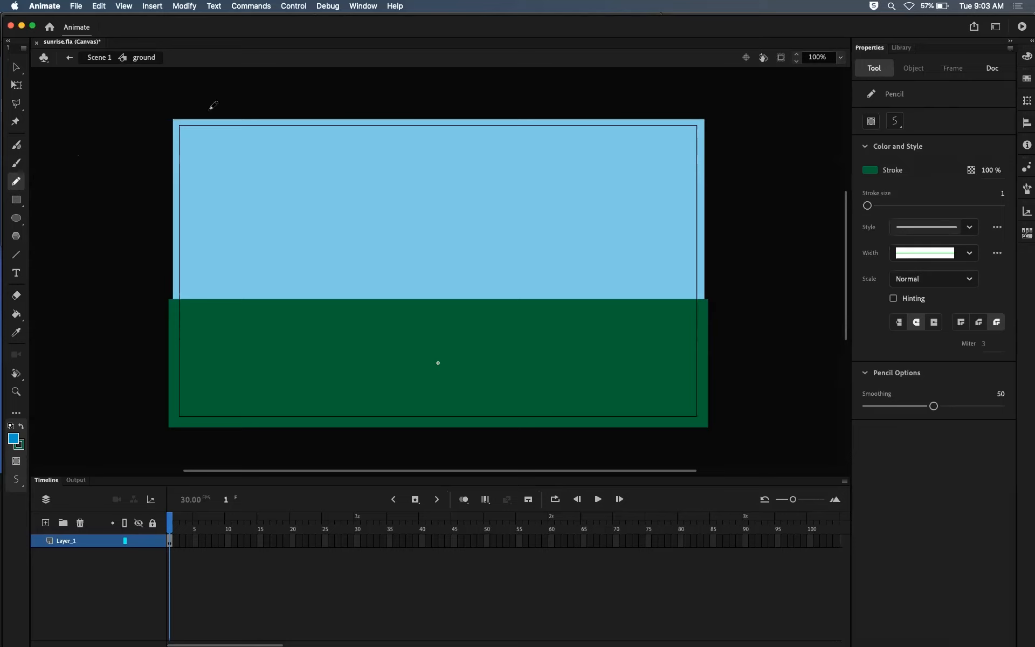
click(870, 171)
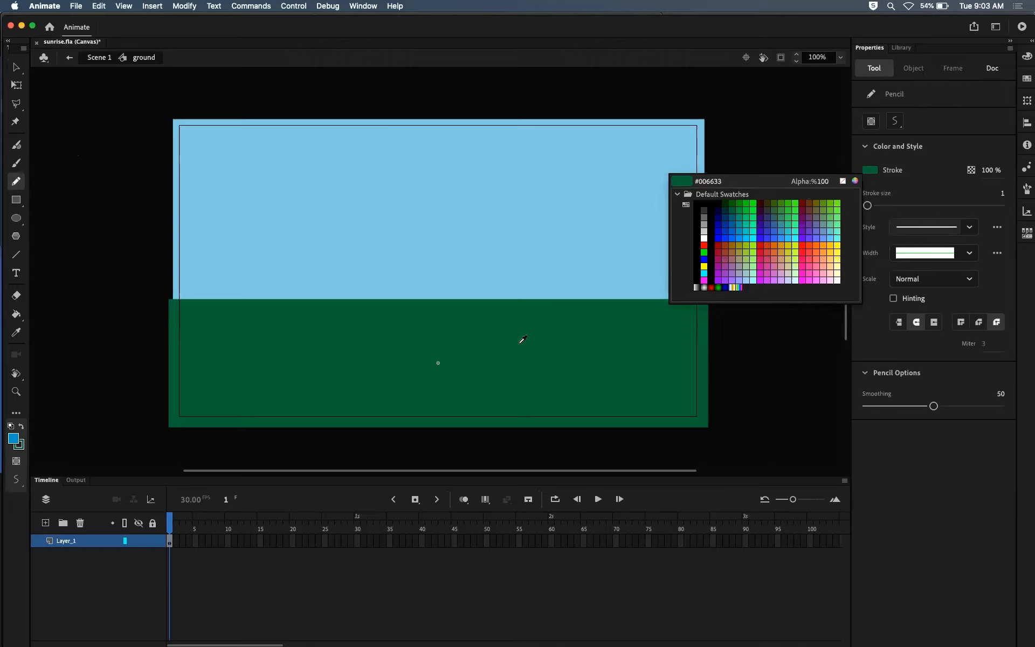
click(517, 347)
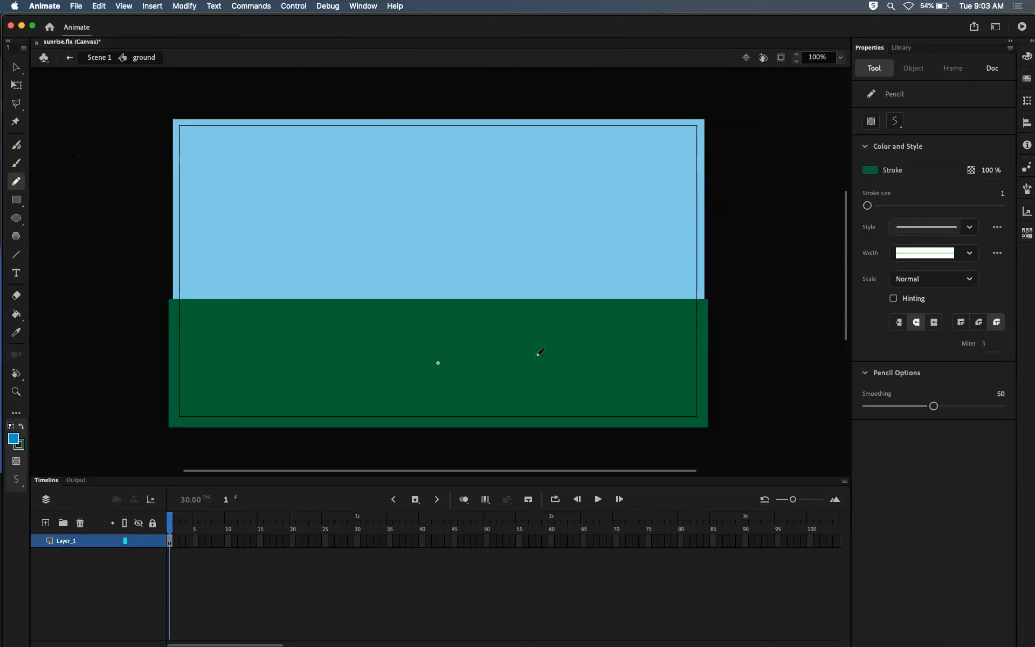
click(895, 122)
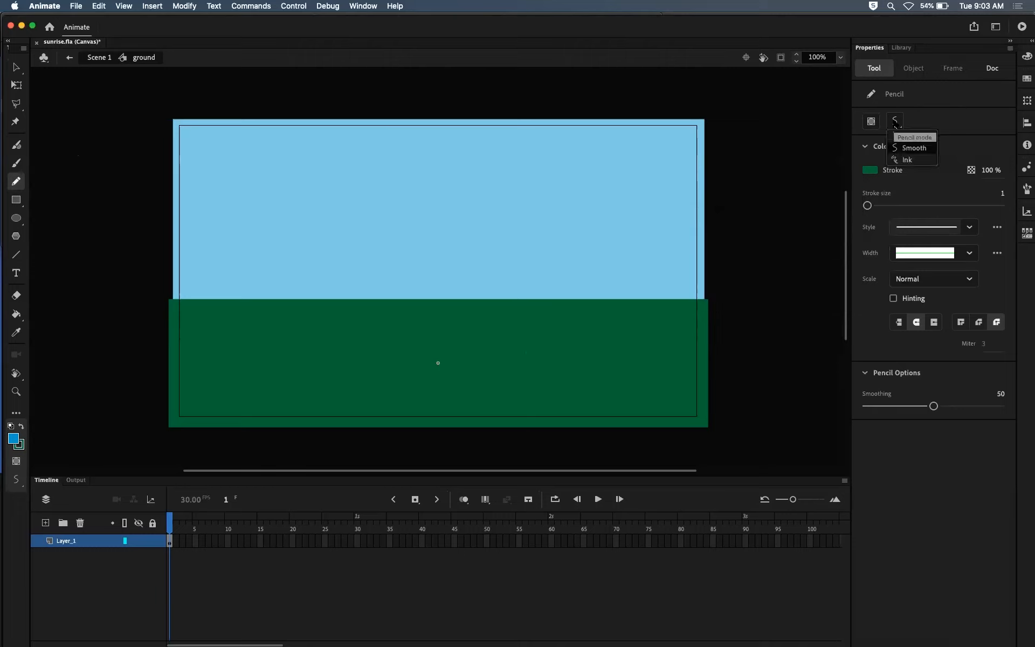
click(914, 149)
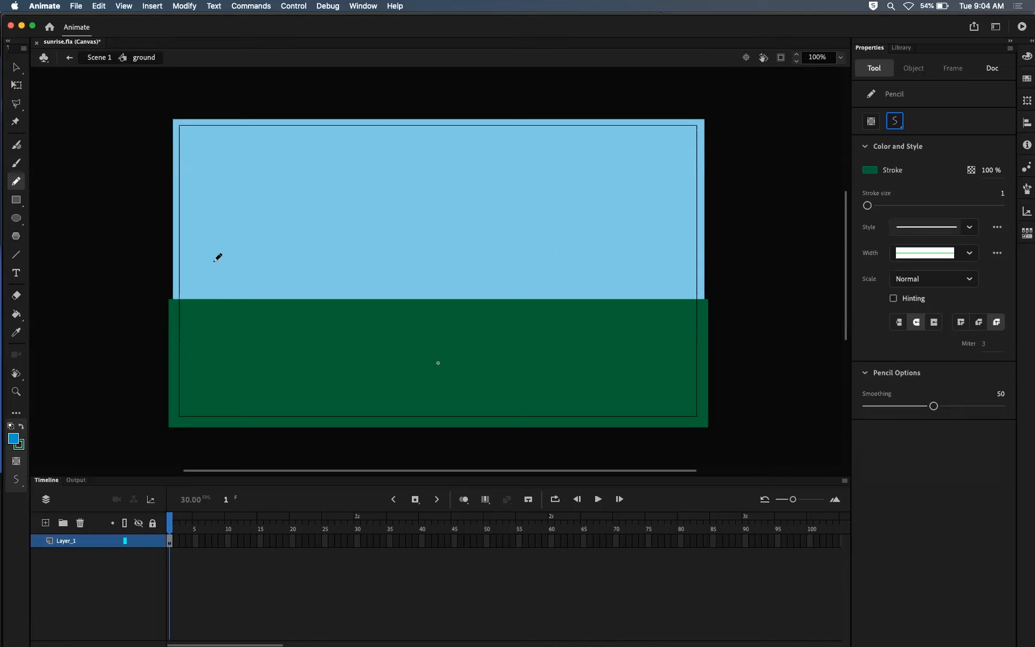
Step: Clip the content outside the stage and pencil a wavy hill outline along the ground's upper edge, across the full stage width
click(781, 56)
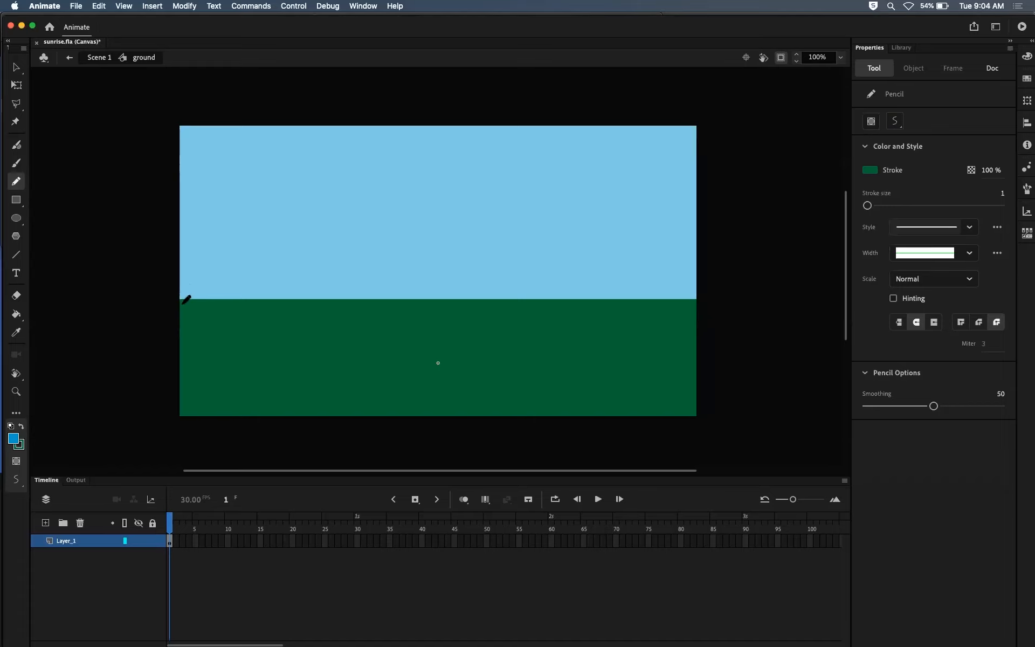
mouse_move(188, 298)
mouse_down()
mouse_move(232, 267)
mouse_move(288, 282)
mouse_move(361, 236)
mouse_move(446, 276)
mouse_move(498, 262)
mouse_move(562, 278)
mouse_move(624, 248)
mouse_move(650, 252)
mouse_move(694, 301)
mouse_up()
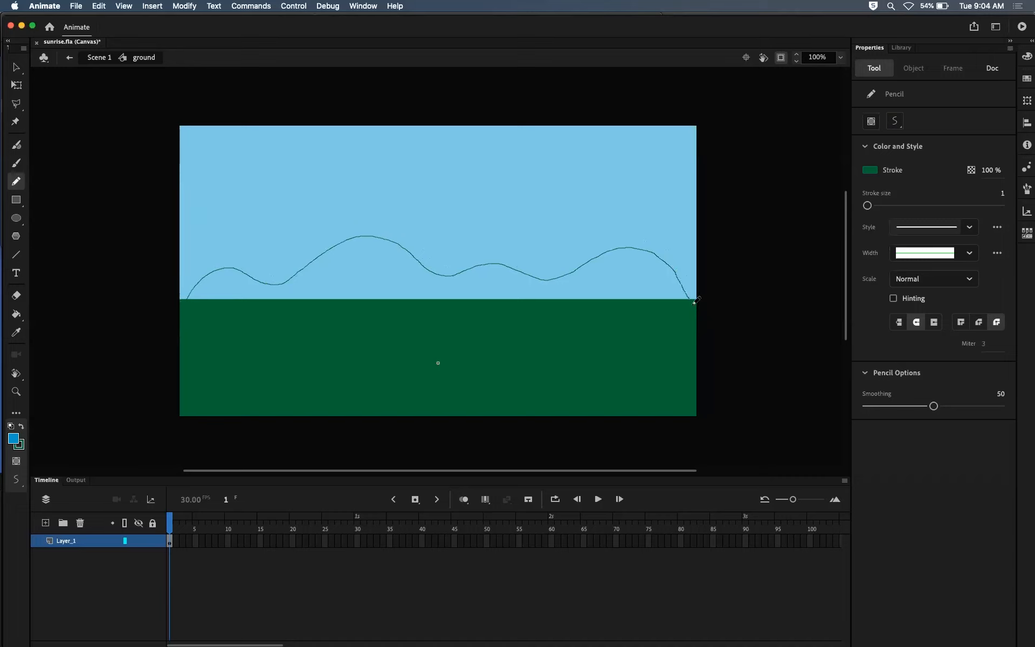
drag(696, 300, 693, 299)
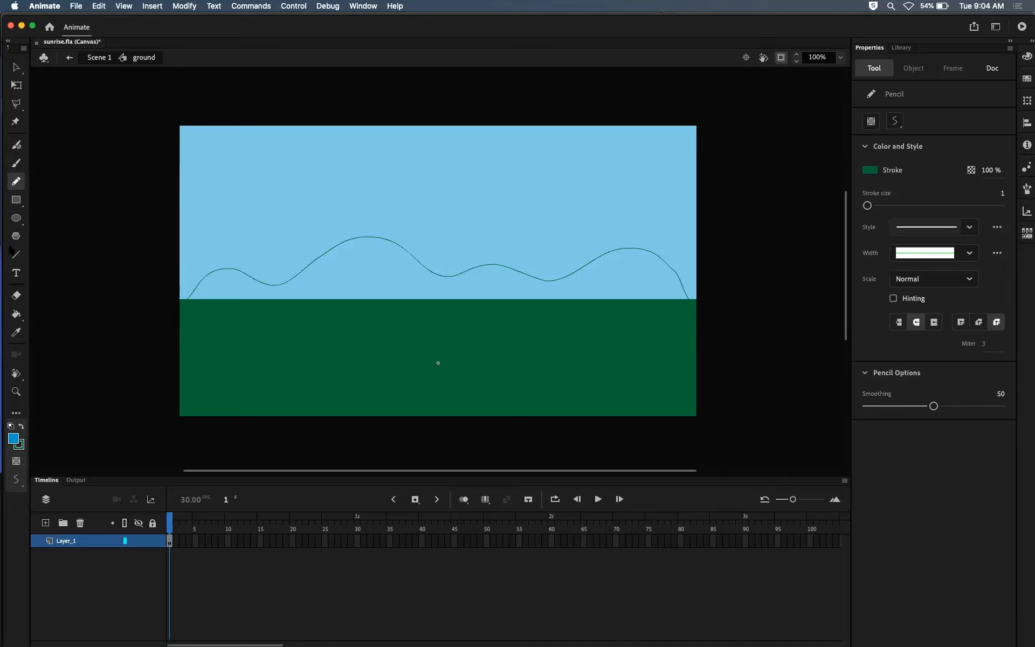
Step: Fill the area beneath the hill outline with the ground's green using the Paint Bucket
click(22, 313)
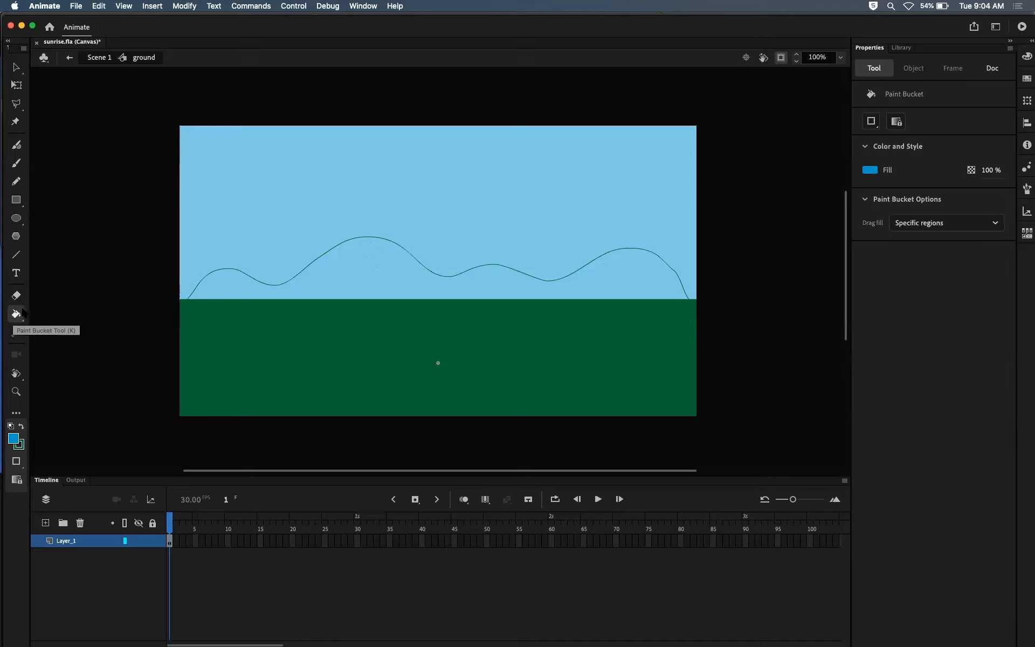
click(874, 176)
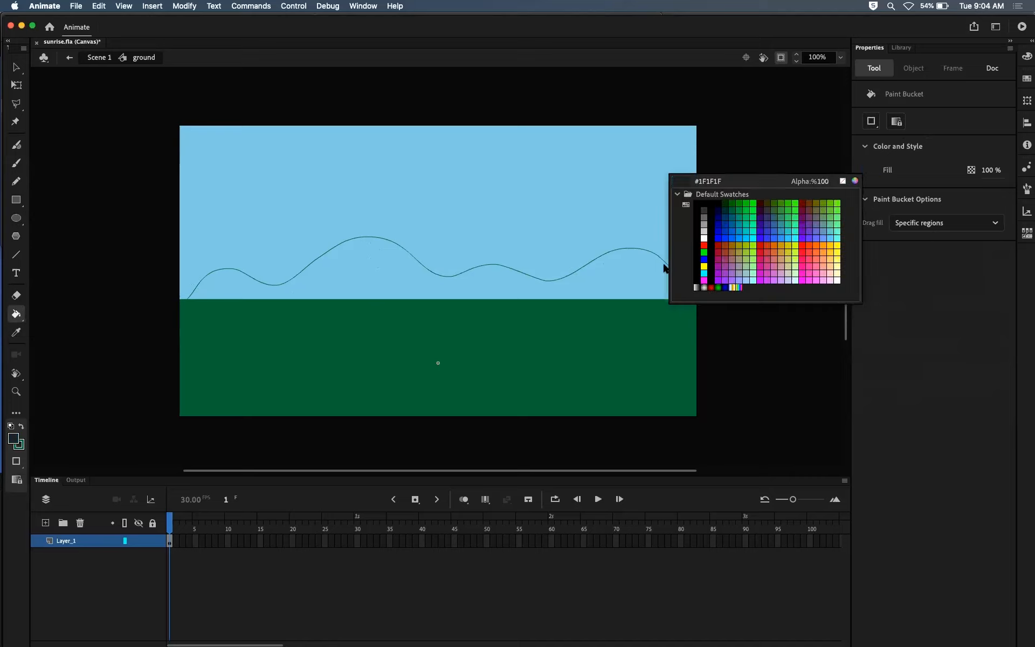
click(624, 327)
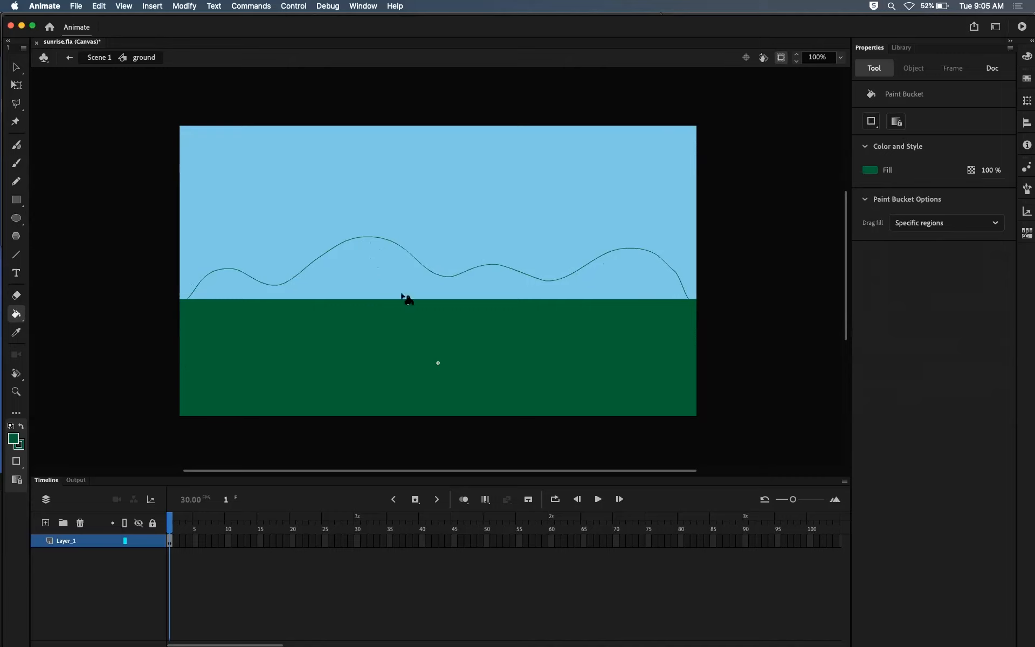
click(375, 279)
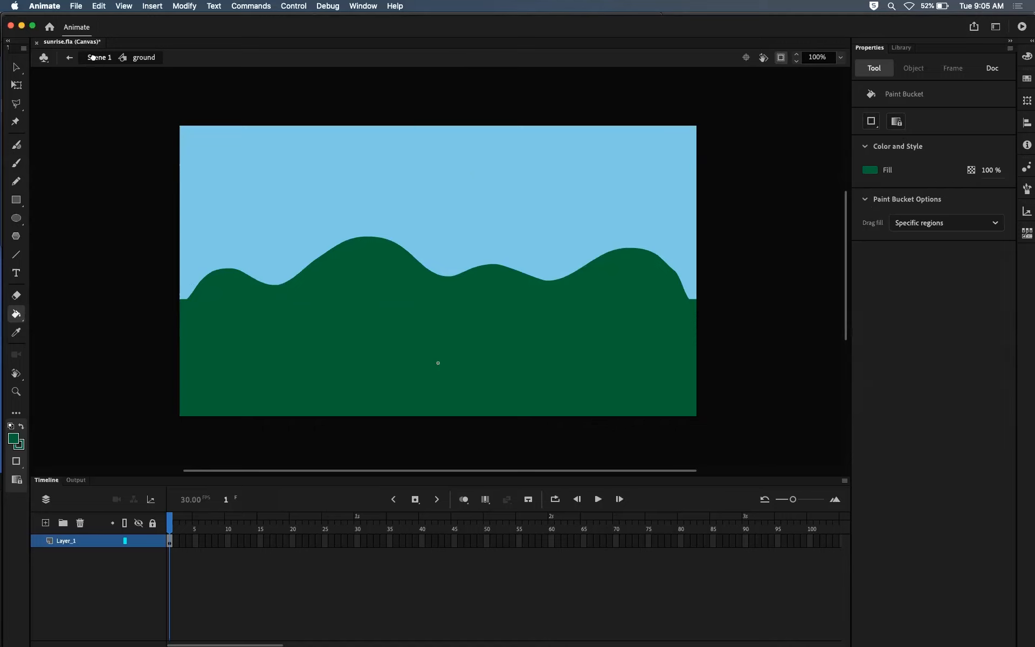
Step: Return to Scene 1, lock the ground layer, and save the document
click(93, 57)
click(154, 537)
key(super+s)
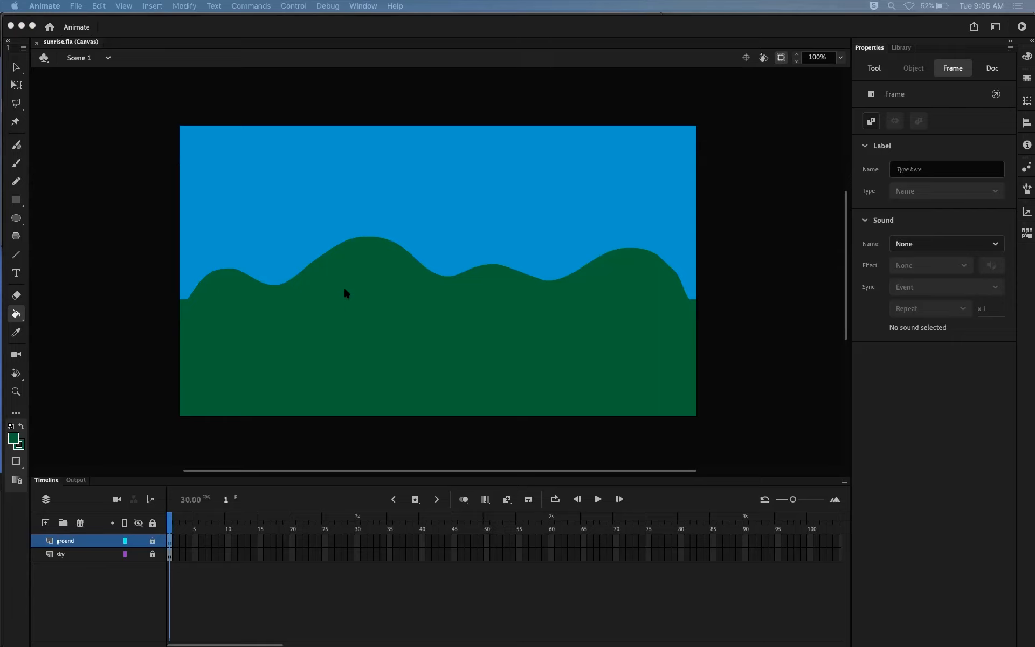
Step: Add a new layer named sun and place it between the ground and sky layers
click(45, 523)
click(45, 523)
double_click(72, 540)
text(sun)
key(Return)
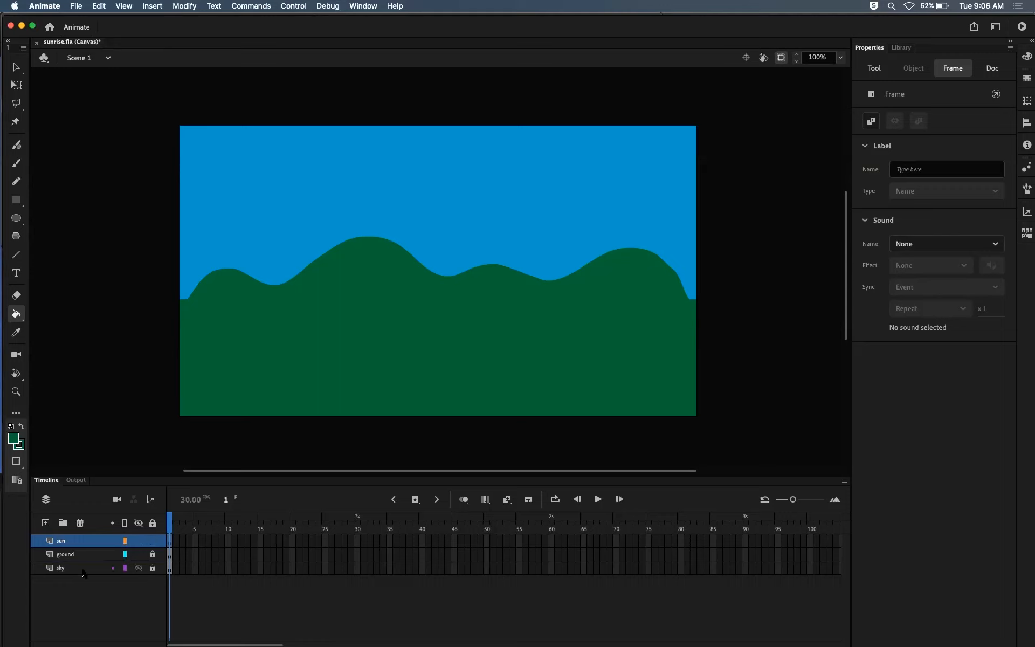
drag(86, 546, 86, 560)
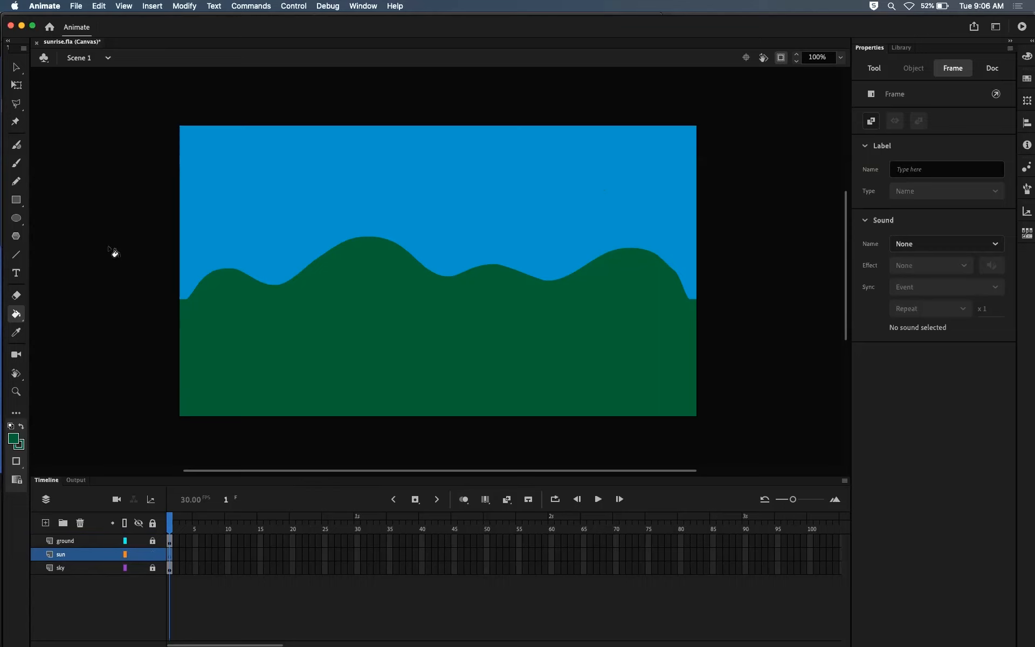
Step: Draw a yellow #FFFF00 circle with no stroke, about 97 px across, in the upper-right part of the sky on the sun layer
click(16, 219)
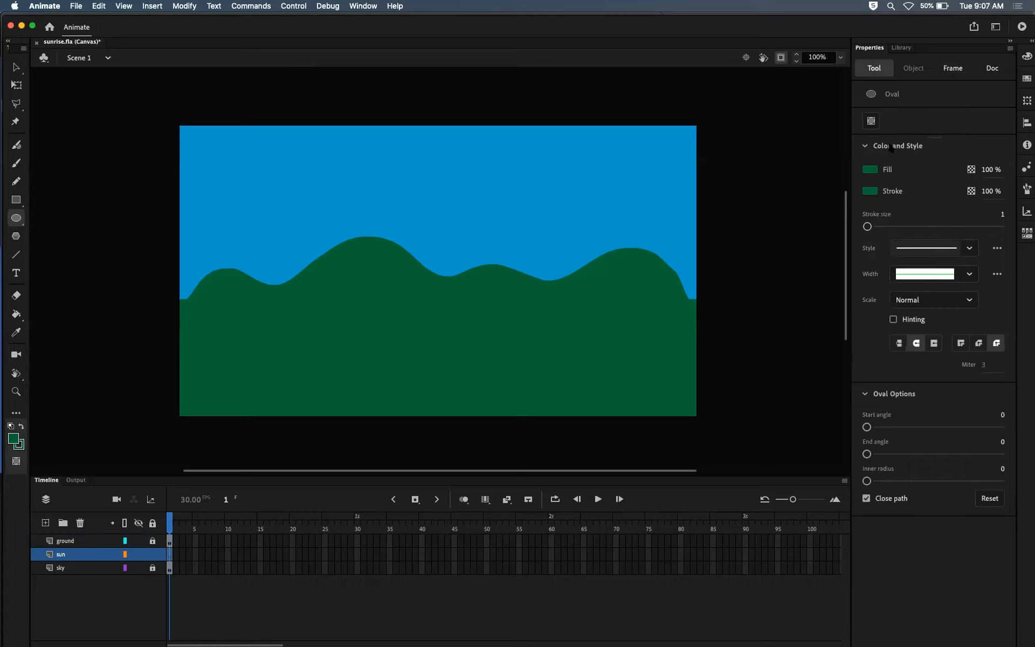
click(870, 191)
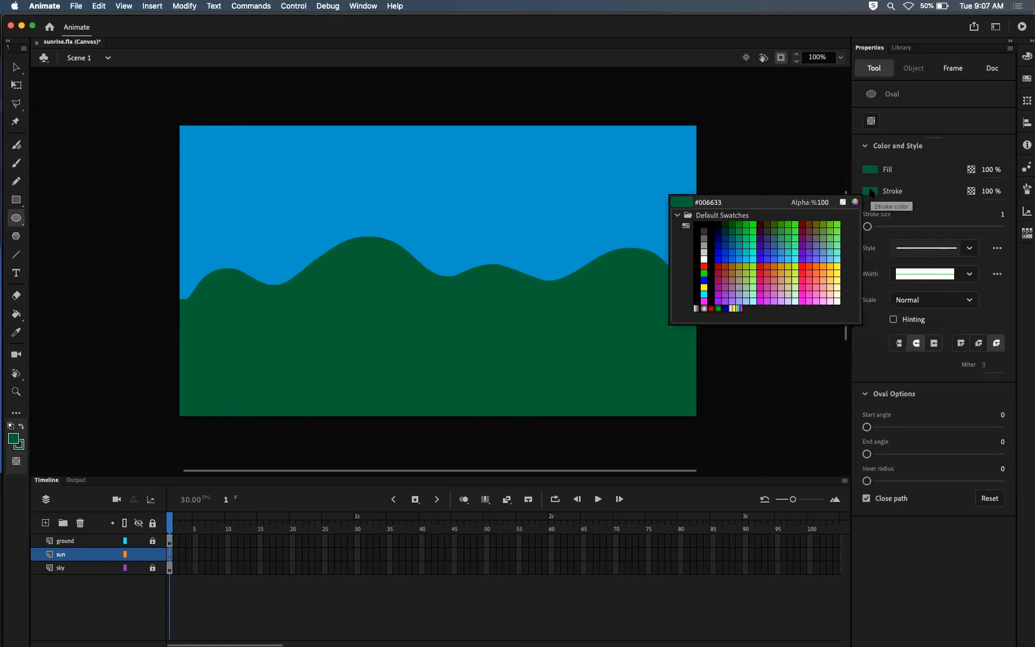
click(842, 202)
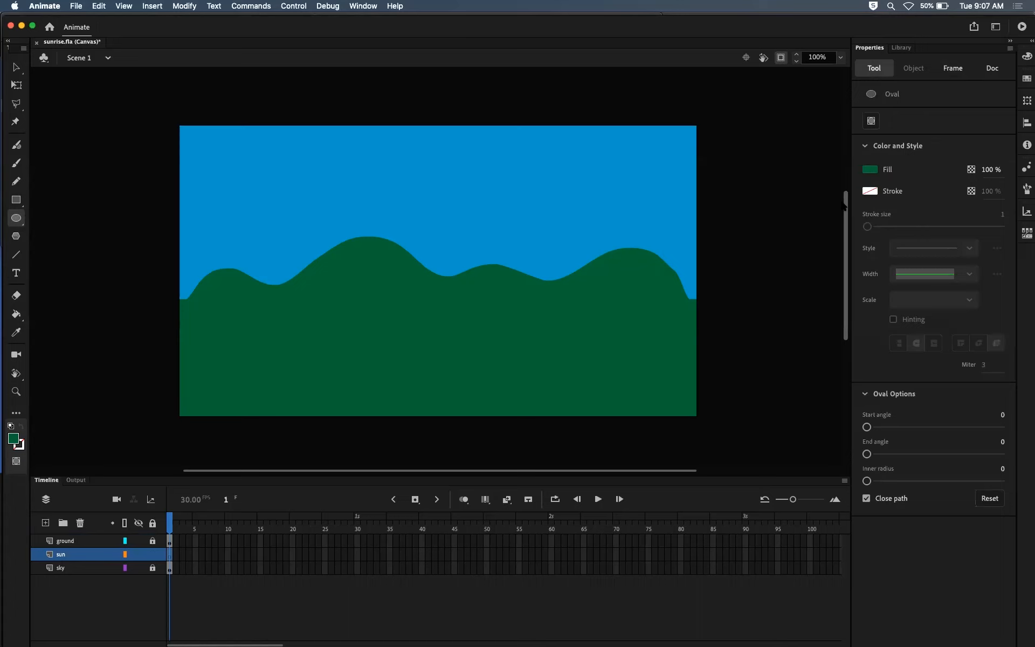
click(870, 170)
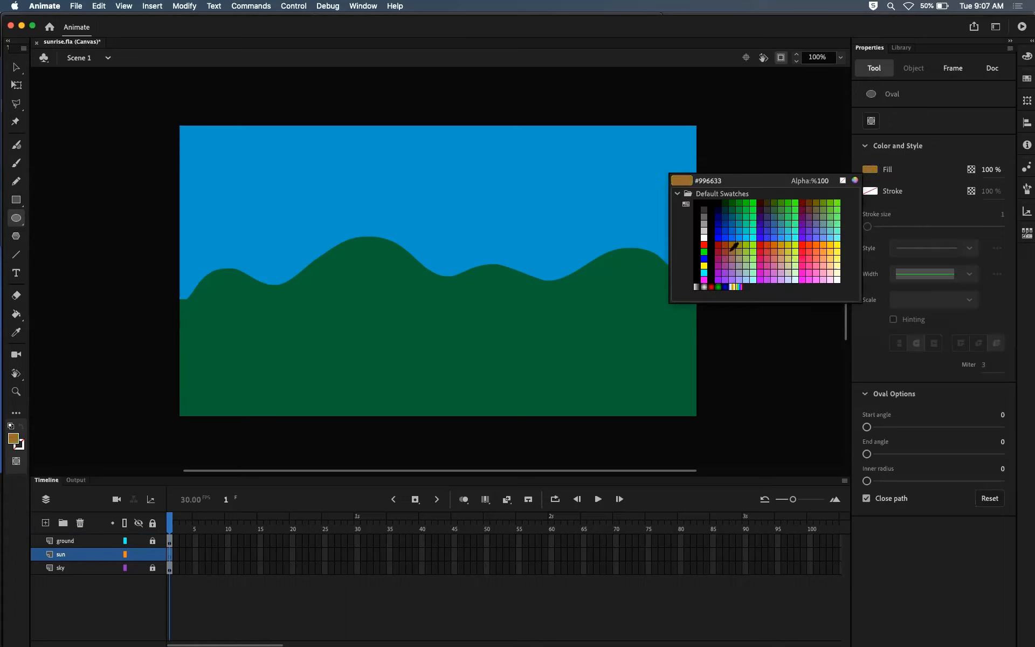
click(706, 265)
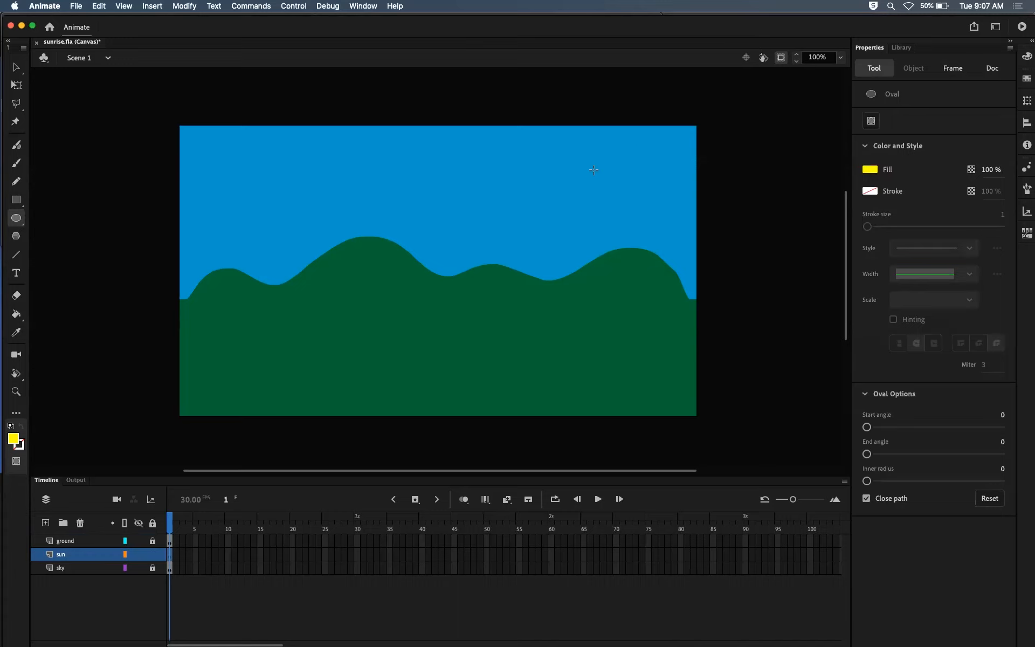
mouse_move(581, 170)
mouse_down()
mouse_move(628, 214)
mouse_move(633, 199)
mouse_up()
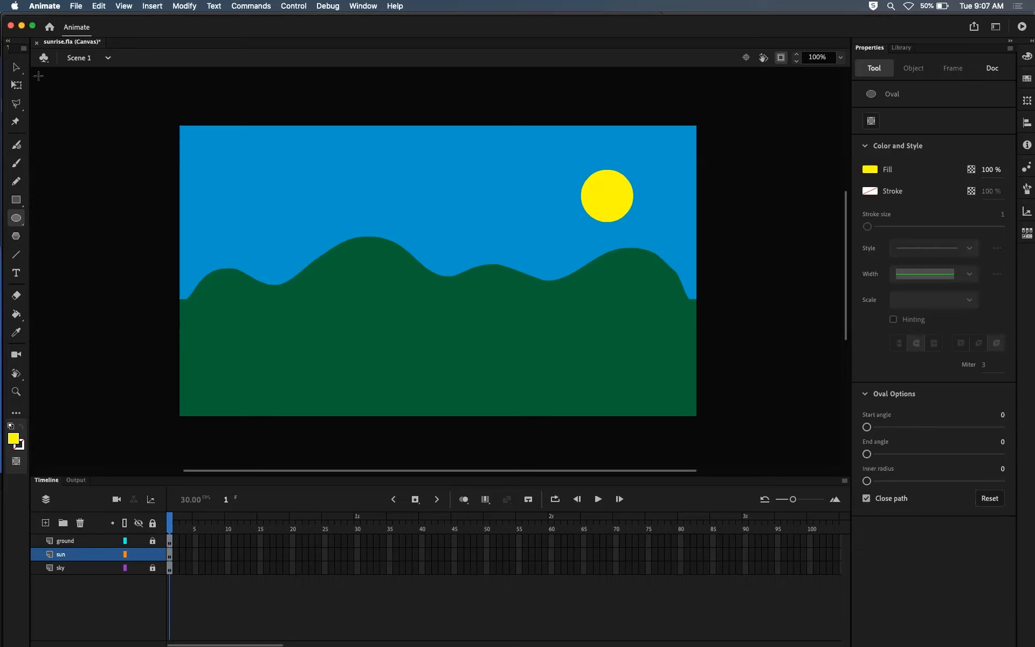
Step: Move the yellow circle slightly higher in the sky, to about X 746, Y 65.5
click(16, 67)
drag(612, 194, 616, 186)
click(760, 203)
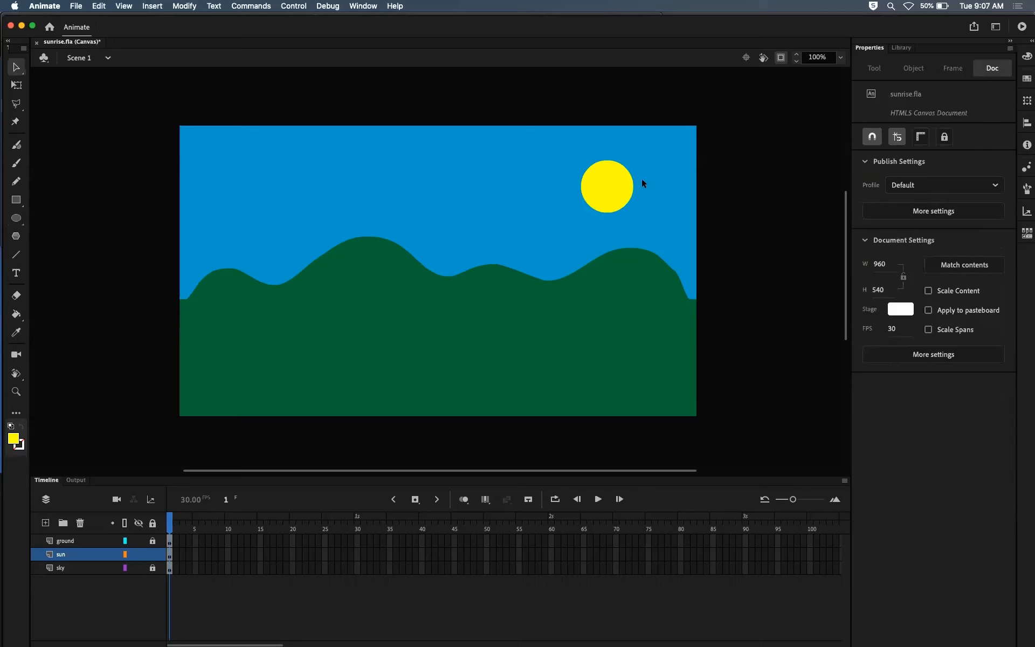
Step: Convert the yellow circle into a Graphic symbol named sun
click(607, 203)
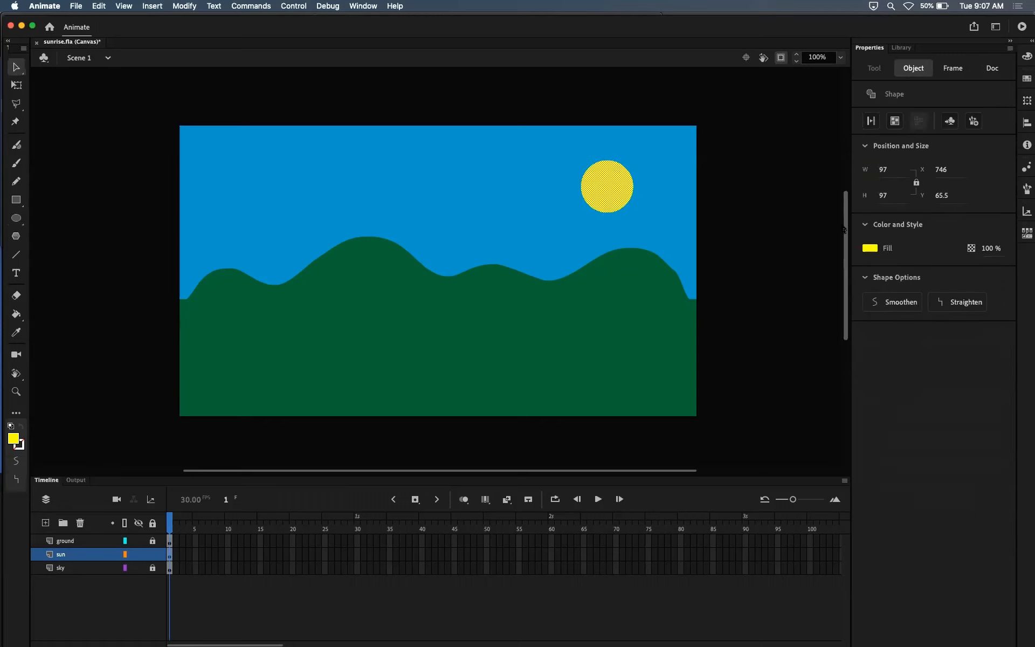
key(F8)
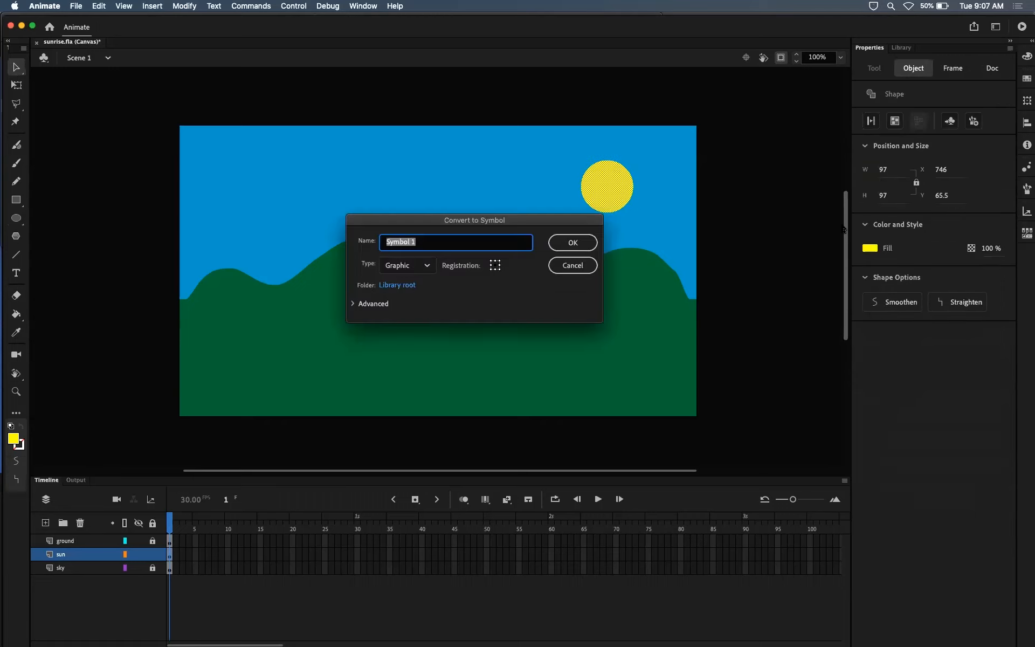
text(sunb)
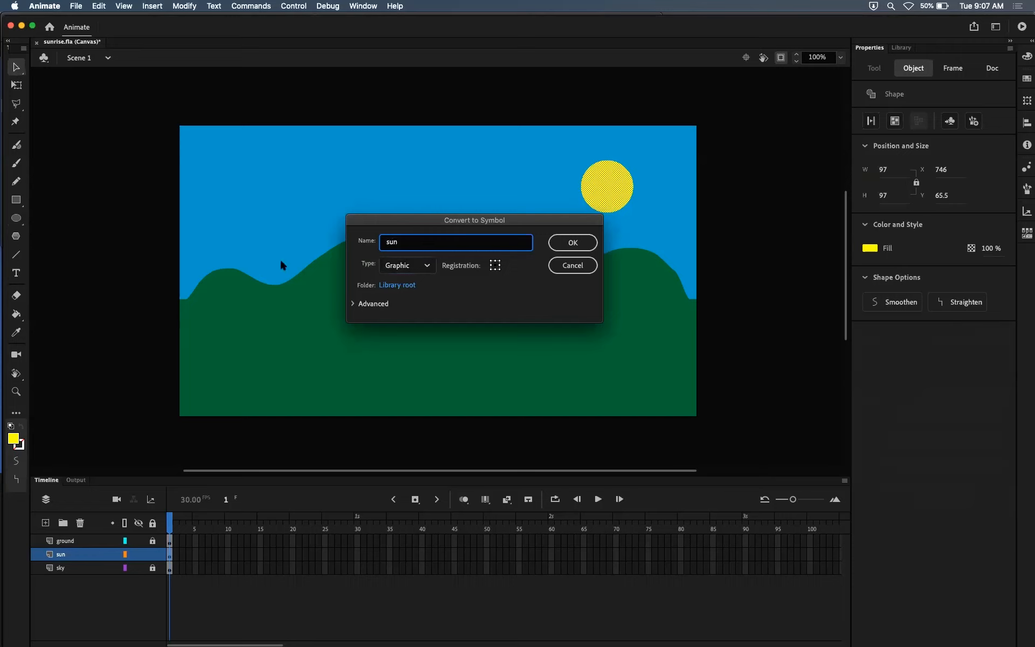
click(582, 244)
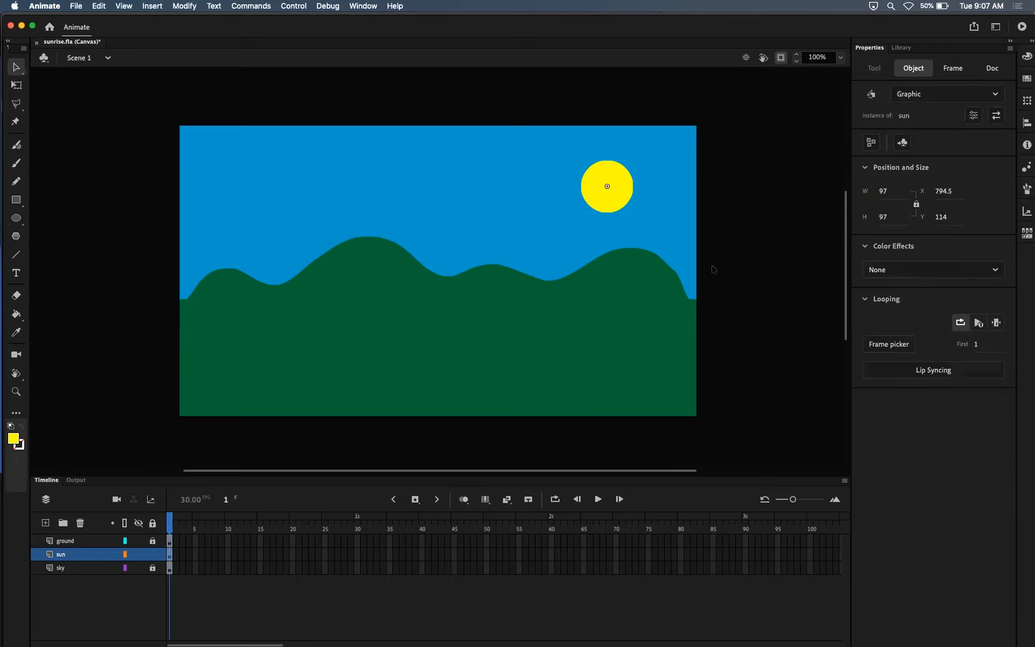
click(775, 236)
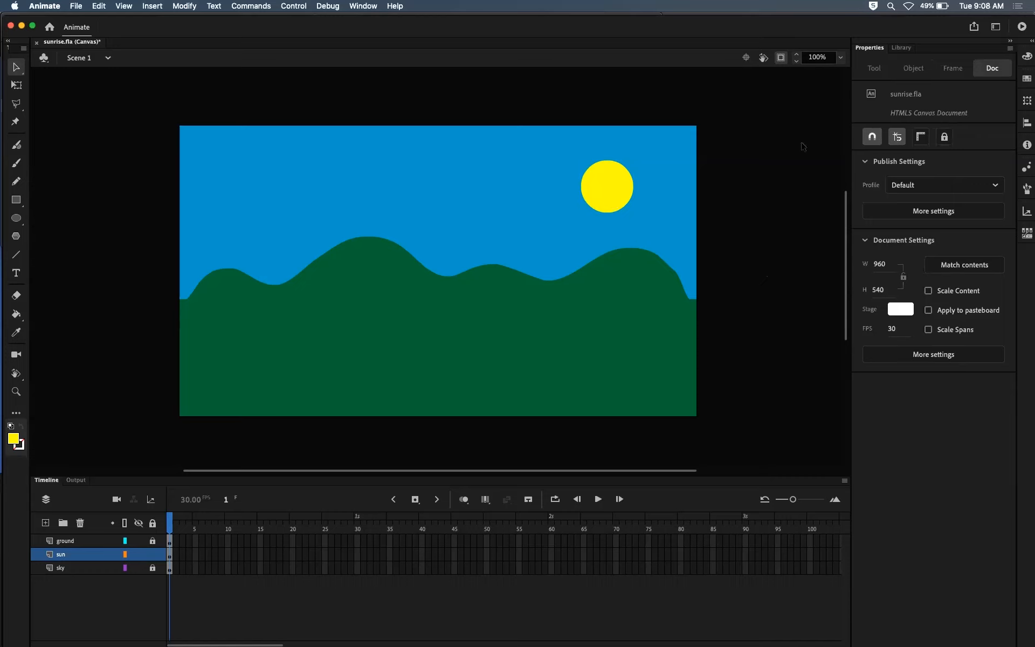
Step: Review the sky, ground and sun symbols stored in the document's library
click(900, 48)
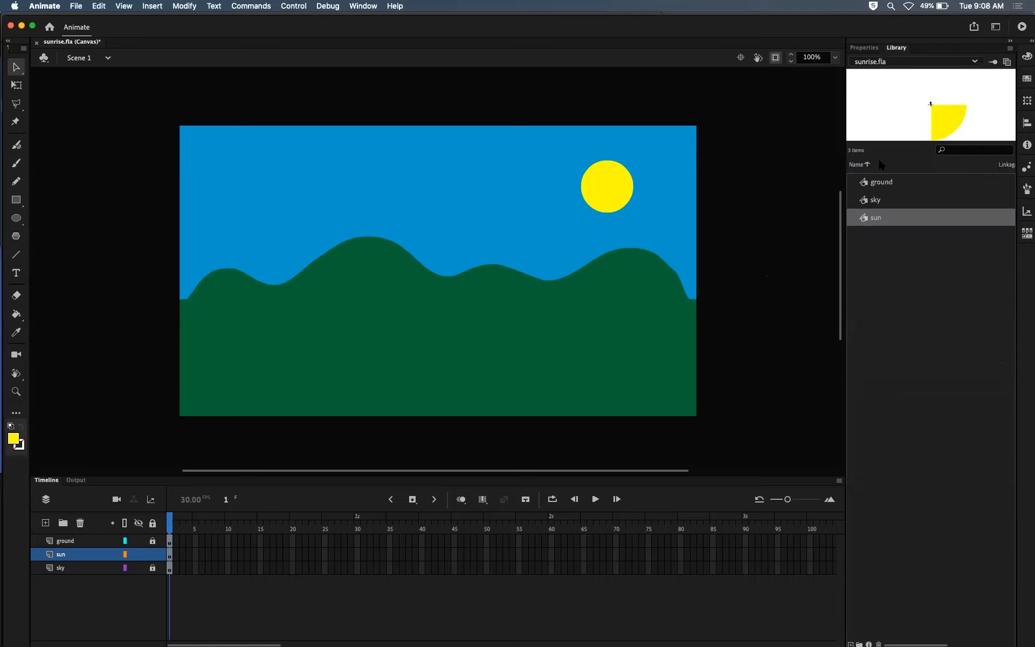
click(879, 201)
click(885, 185)
click(874, 220)
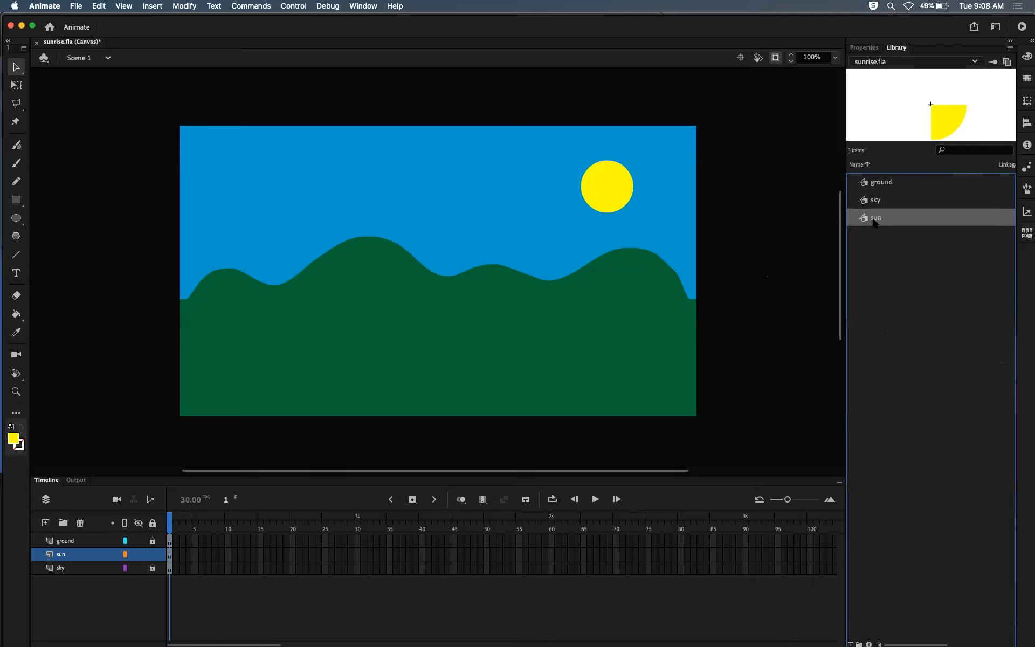
click(864, 48)
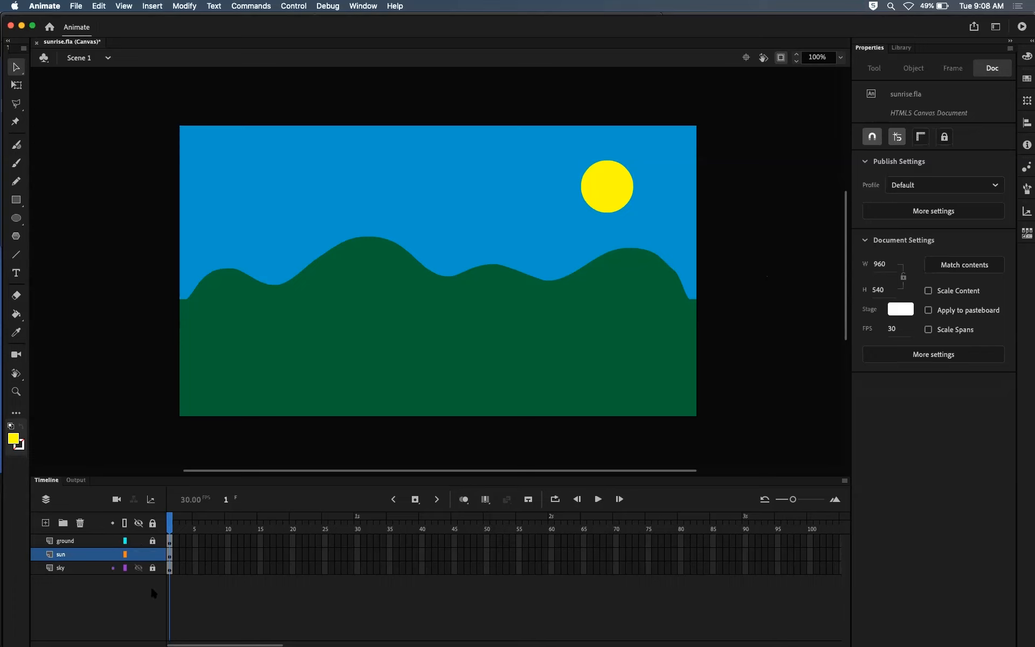
Step: Extend the ground, sun and sky layers to frame 90
mouse_move(165, 639)
drag(743, 542, 748, 573)
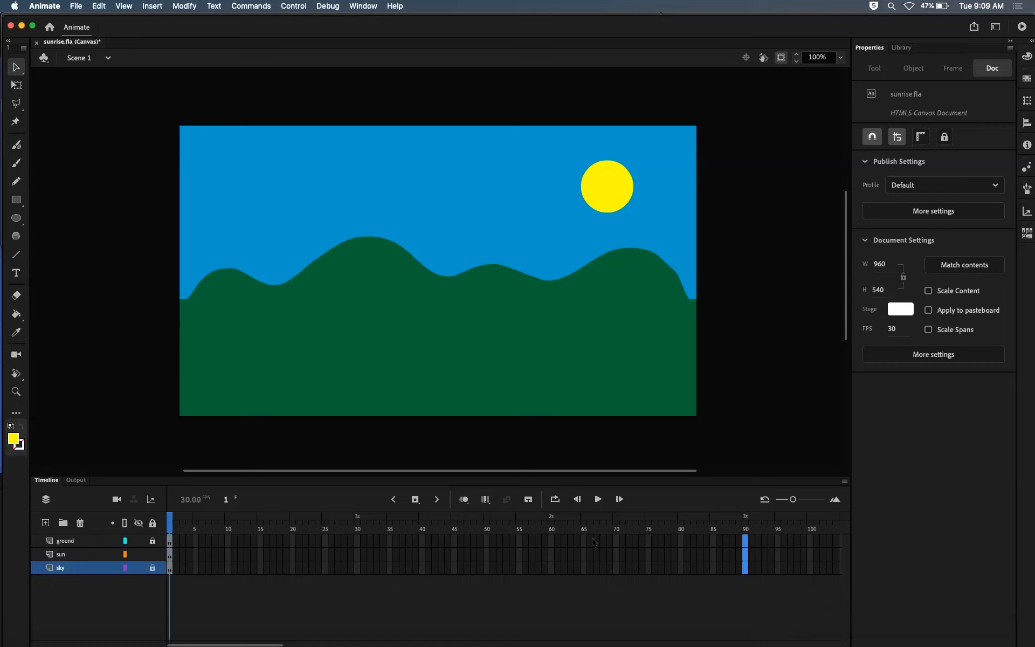
key(F5)
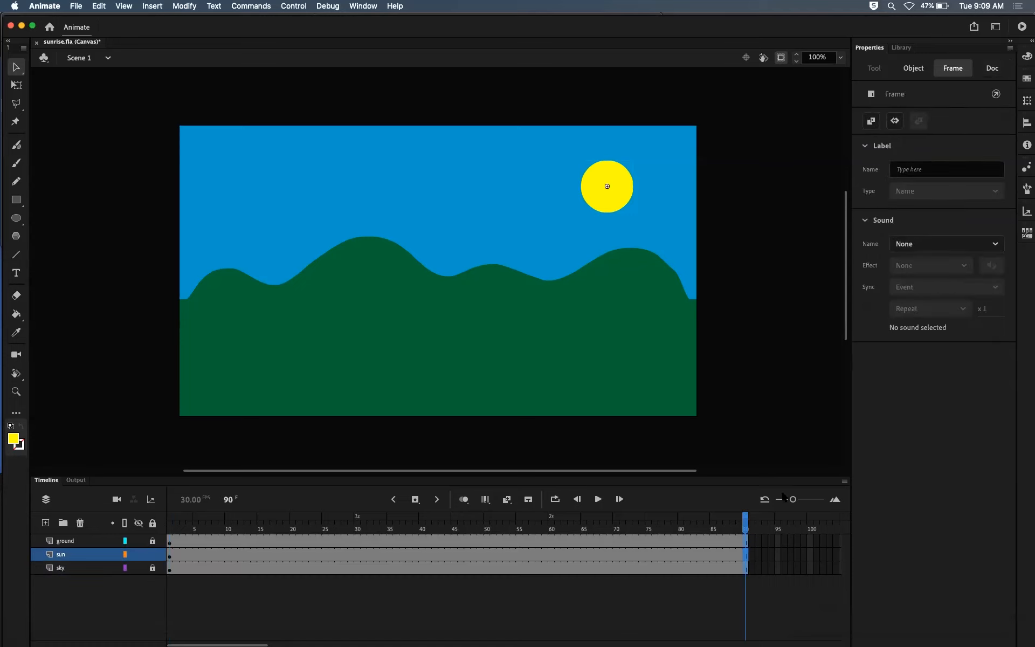
Step: Try inserting one more frame across all layers at frame 90, and undo the insertion
mouse_move(746, 522)
mouse_down()
mouse_move(670, 518)
mouse_move(609, 532)
mouse_move(744, 532)
mouse_up()
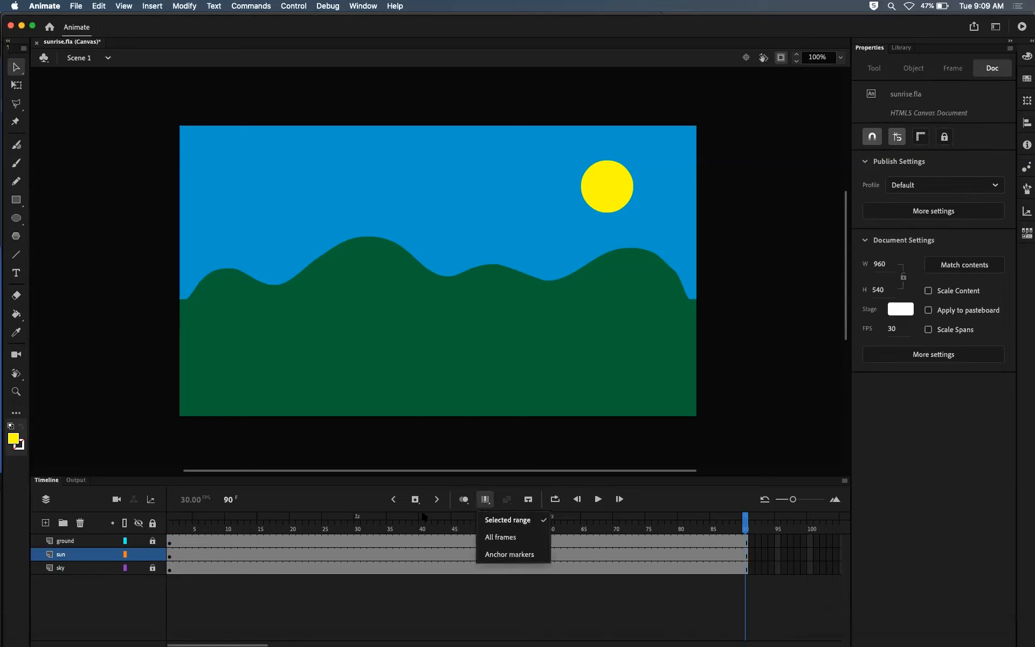
mouse_move(414, 506)
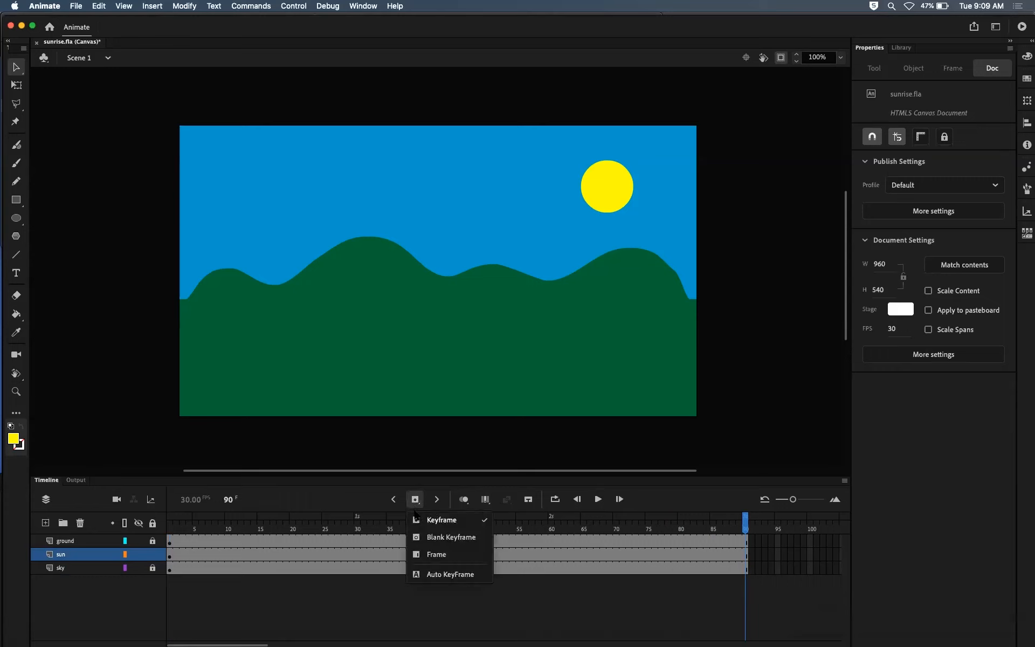
click(437, 554)
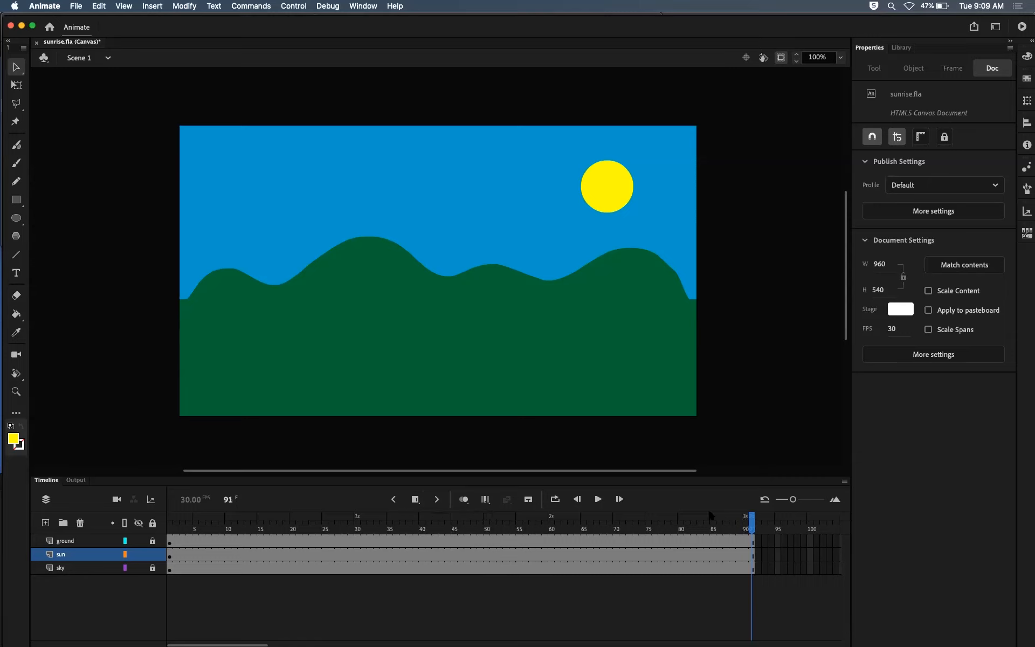
key(comma)
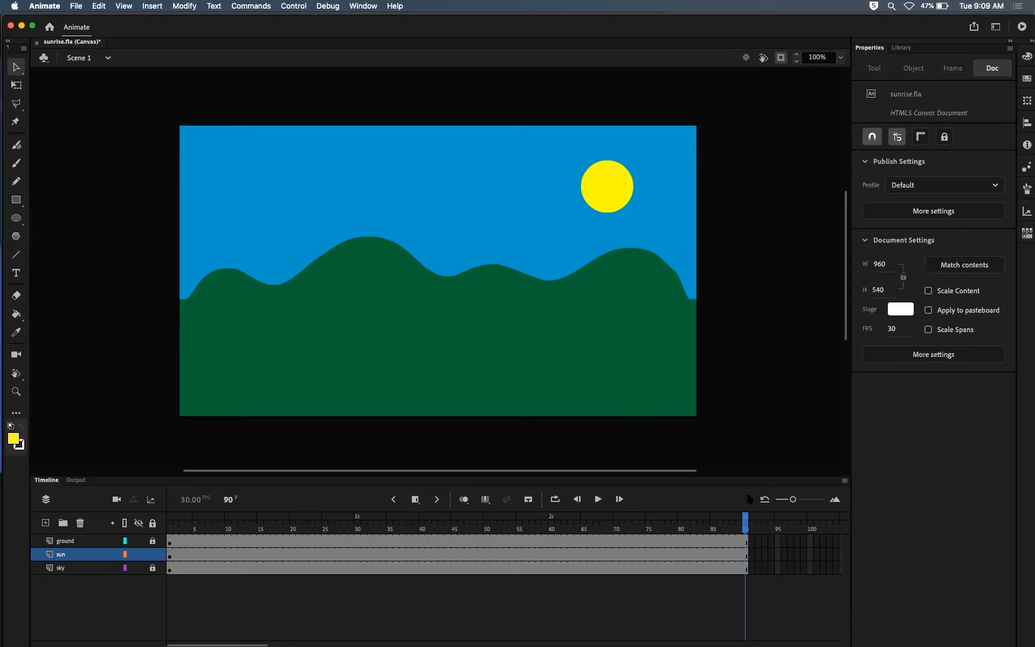
Step: Insert a keyframe on the sun layer at frame 30
drag(746, 527, 357, 513)
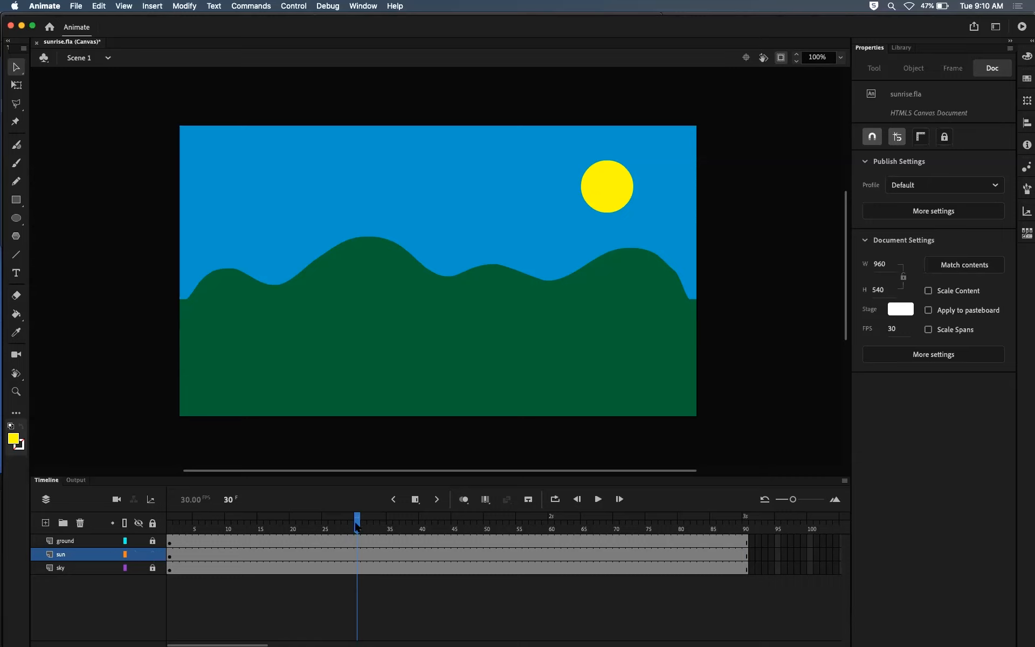
drag(358, 531, 356, 529)
click(356, 557)
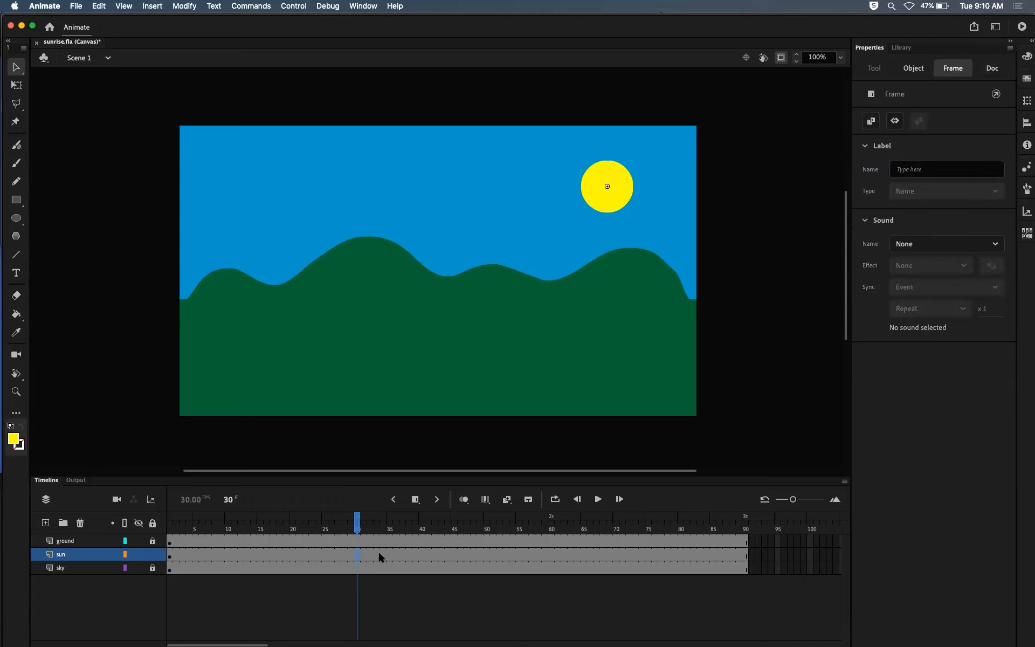
key(F6)
Step: Try adding another keyframe on the sun layer at frame 31, and undo the addition
click(415, 500)
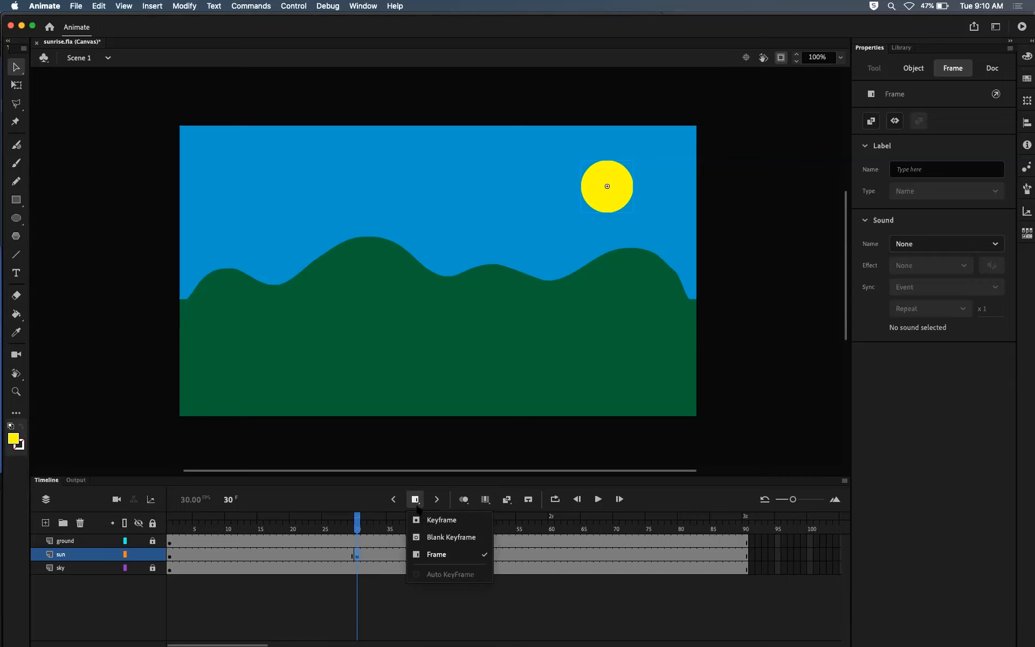
click(424, 521)
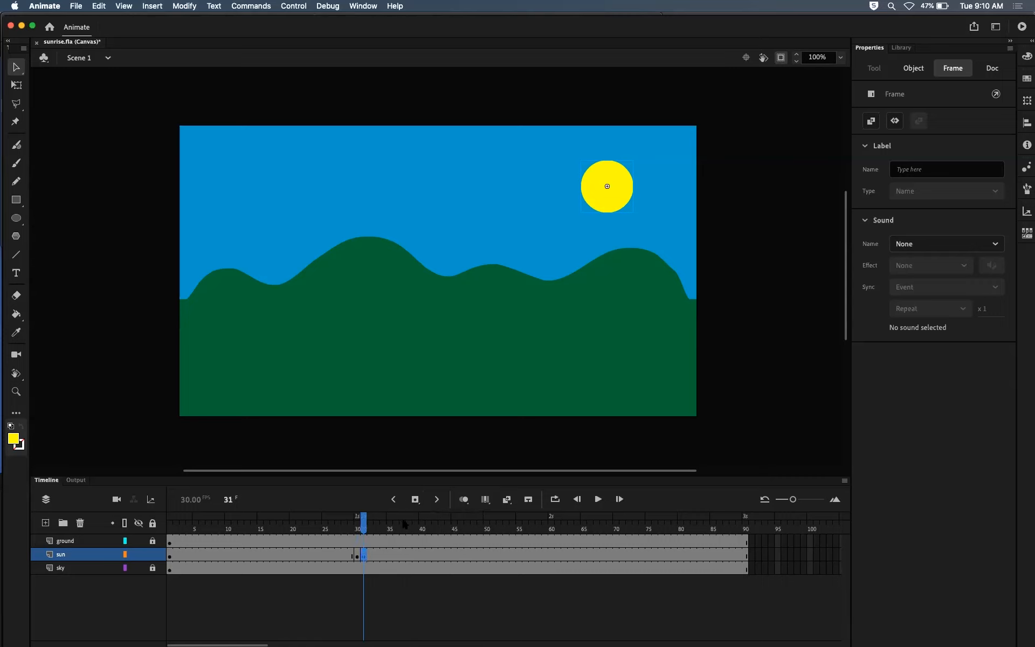
key(comma)
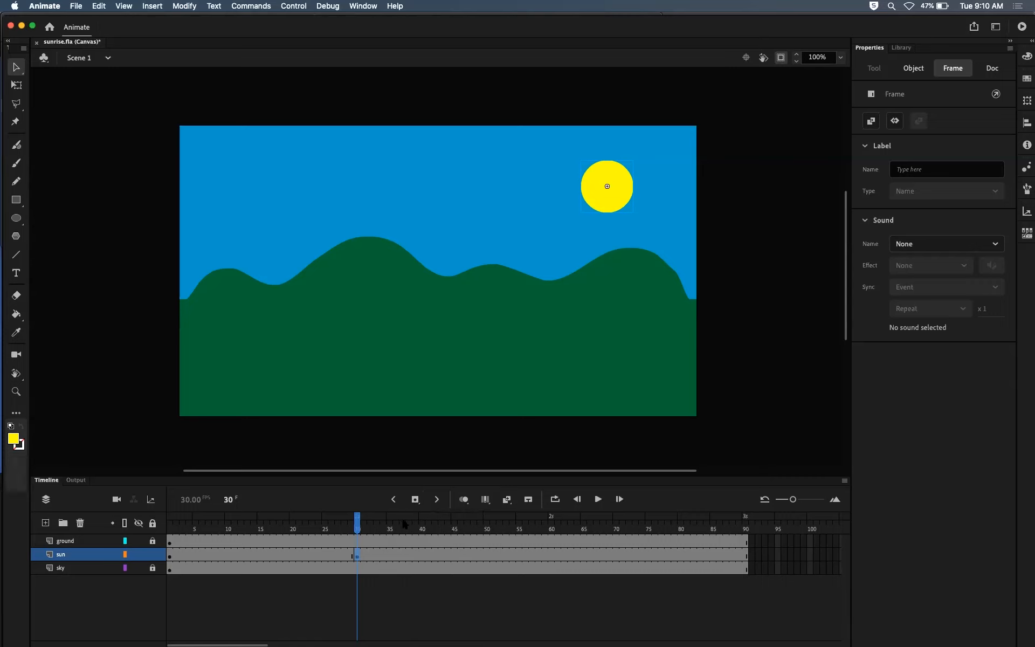
Step: Create a classic tween on the sun layer between the keyframes at frames 1 and 30
click(359, 527)
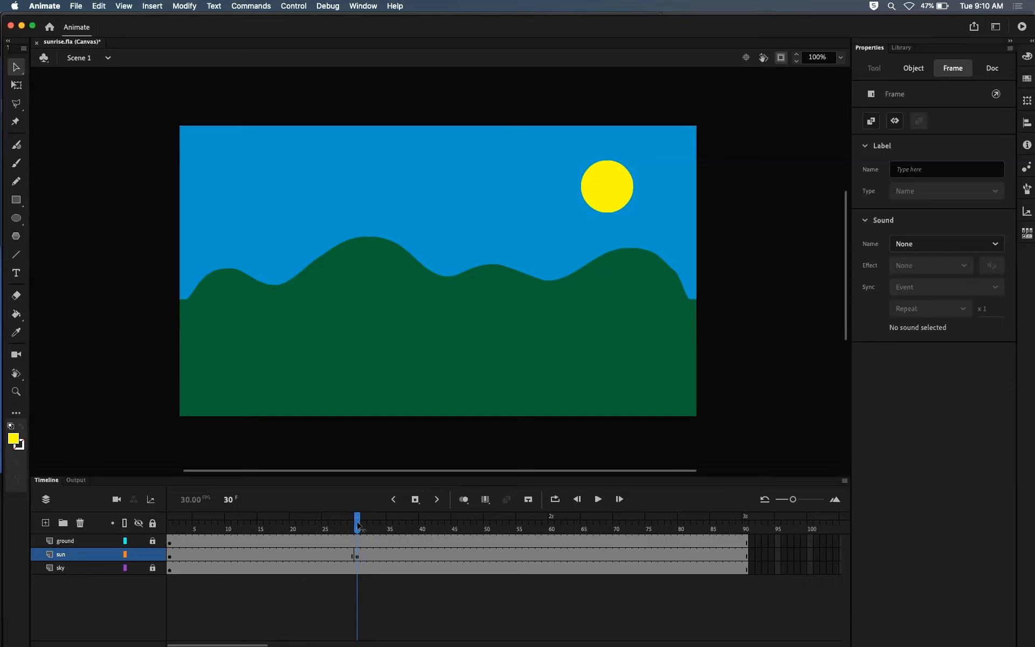
click(355, 554)
click(172, 555)
click(357, 554)
click(254, 555)
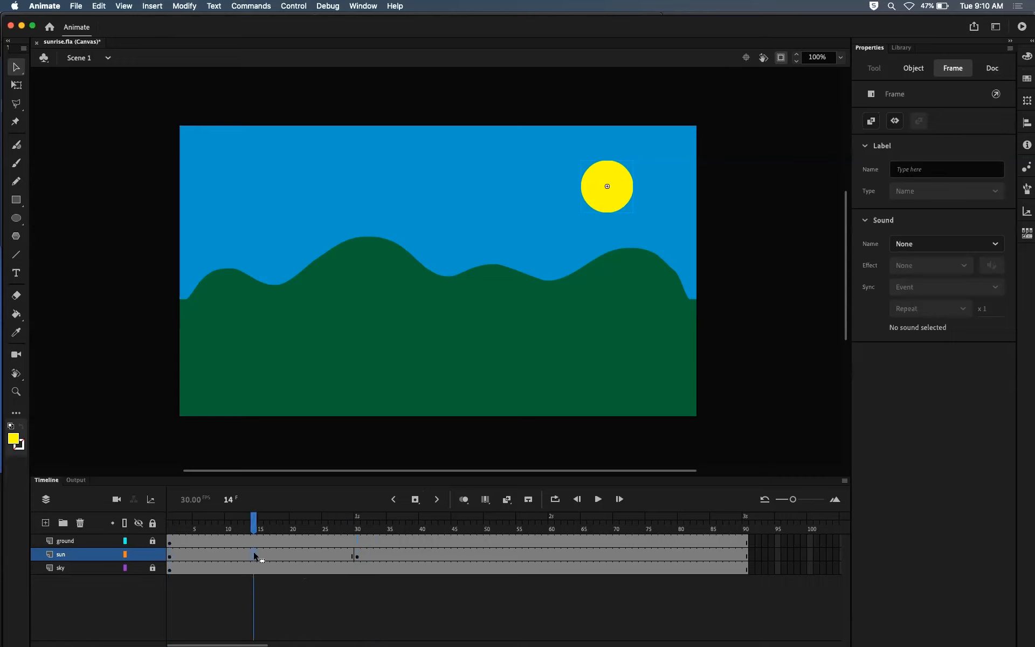
right_click(253, 554)
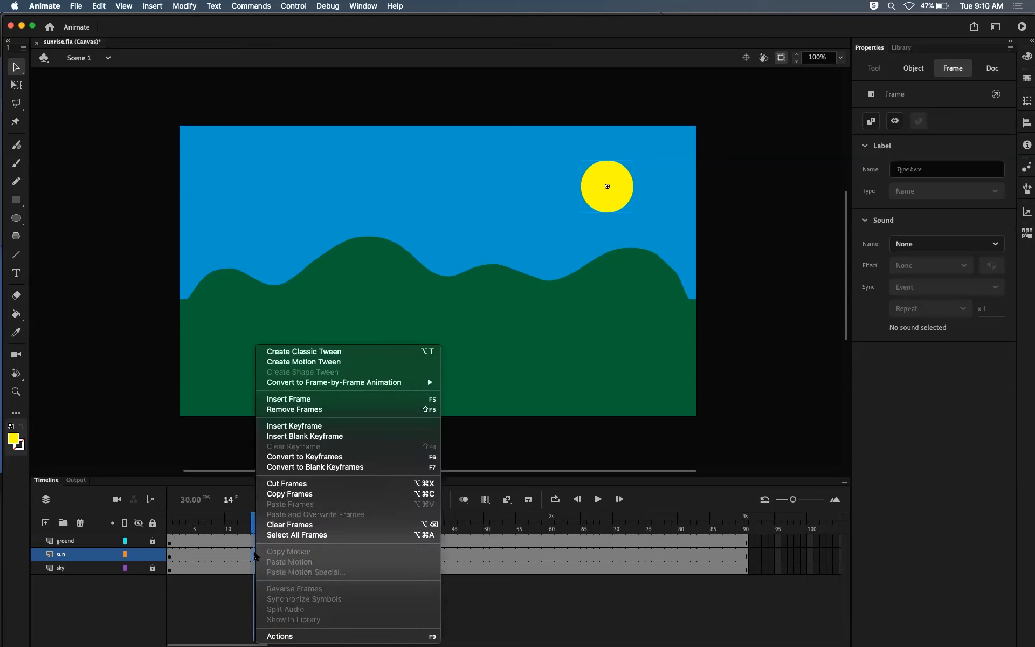
click(320, 353)
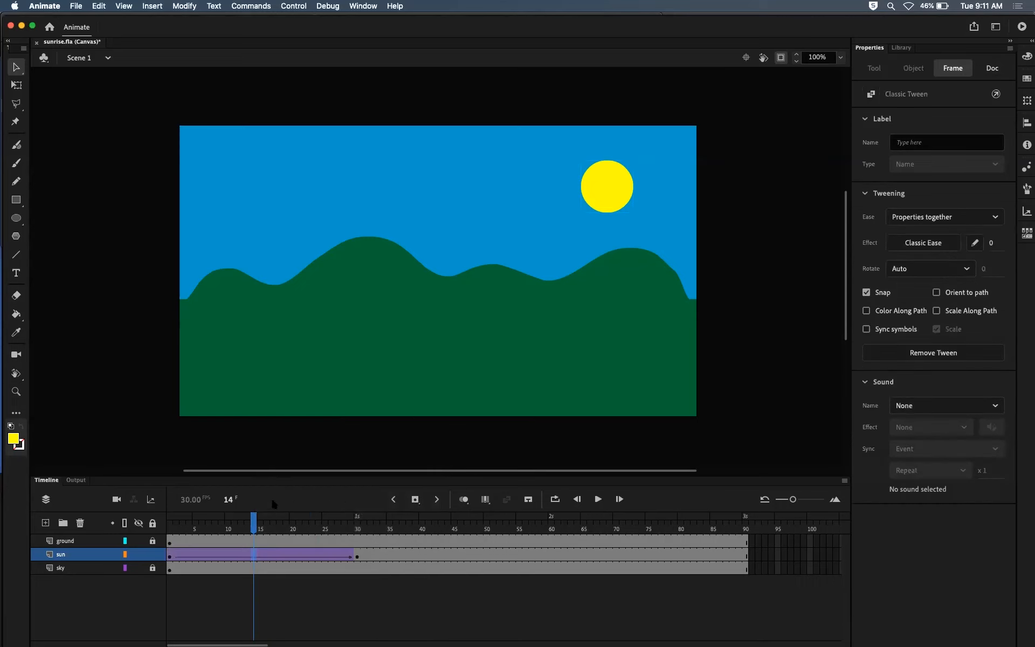
Step: At frame 1, move the sun behind the hills to about X 462, Y 447, and scrub through the tween to frame 30
mouse_move(255, 522)
mouse_down()
mouse_move(178, 522)
mouse_move(348, 494)
mouse_move(173, 495)
mouse_move(351, 495)
mouse_move(170, 495)
mouse_move(342, 471)
mouse_move(167, 486)
mouse_up()
drag(168, 526, 162, 527)
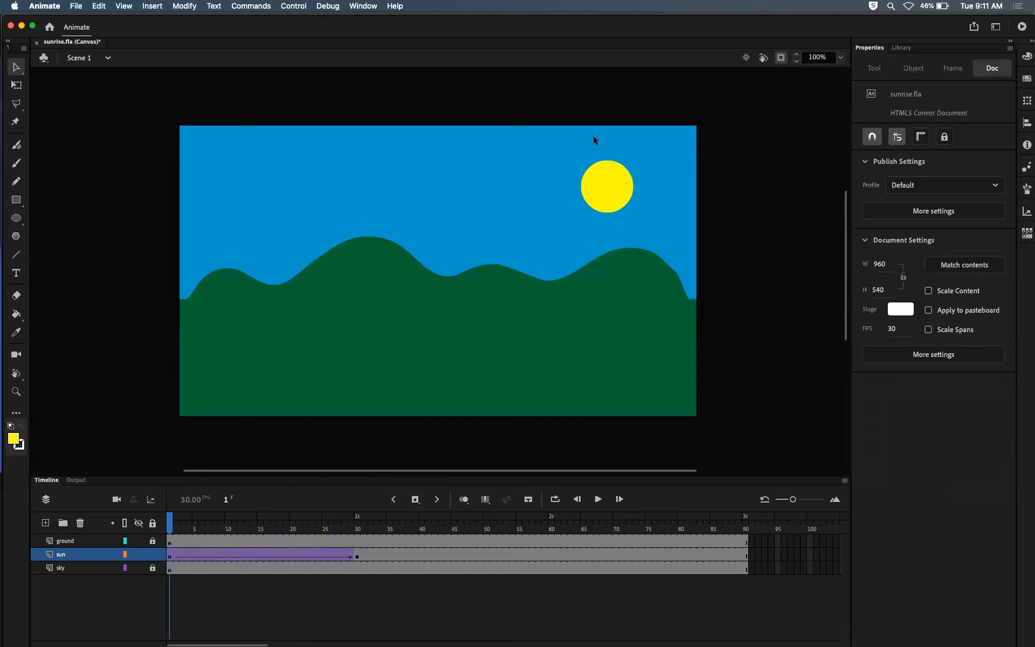
click(604, 187)
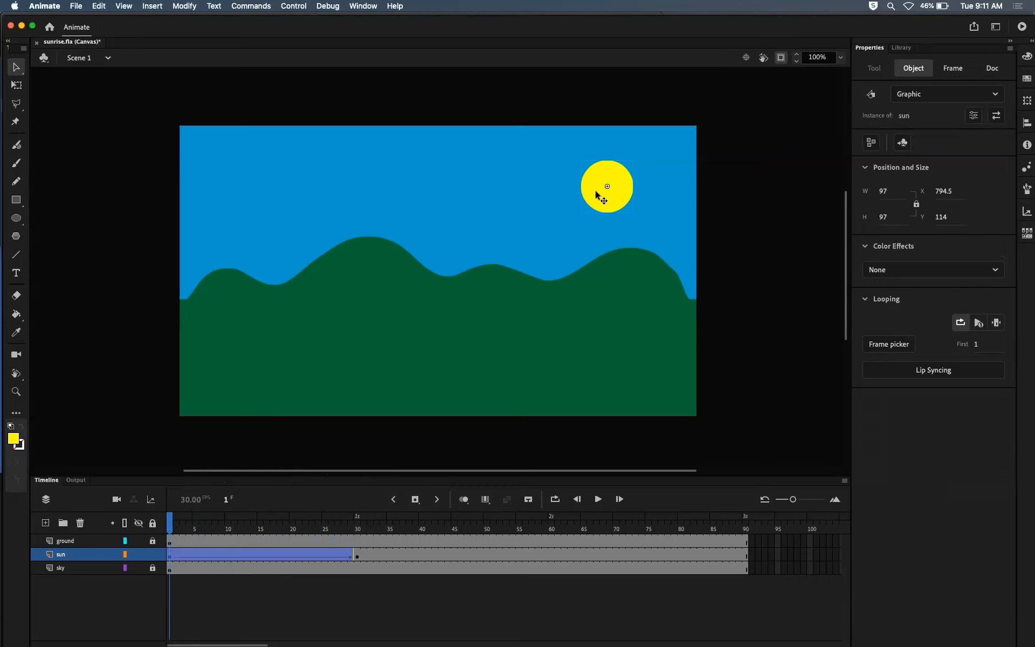
drag(595, 191, 479, 295)
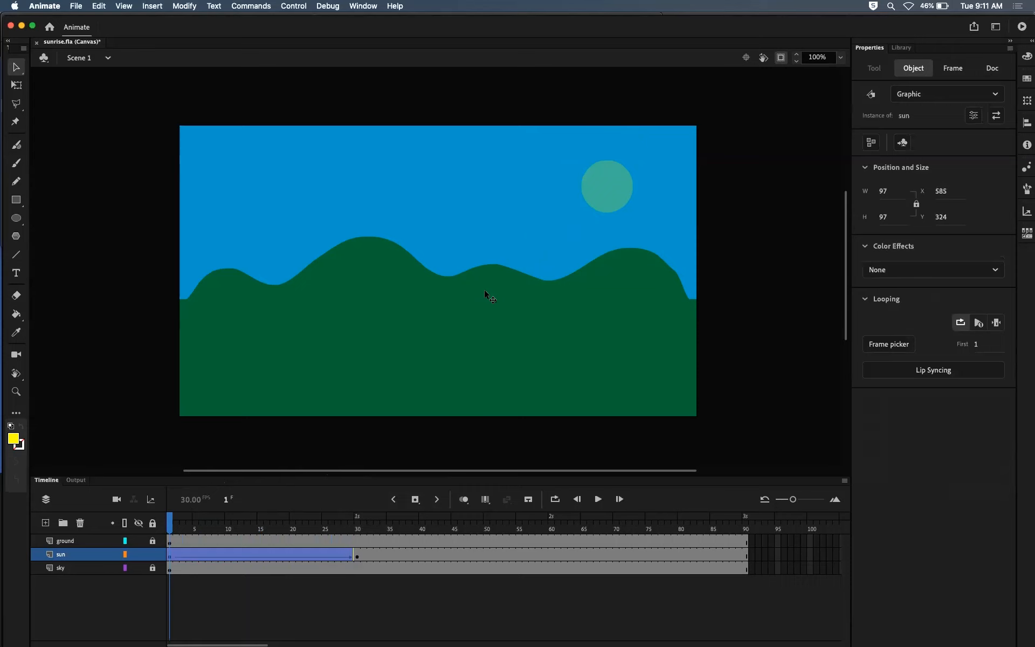
drag(497, 279, 417, 331)
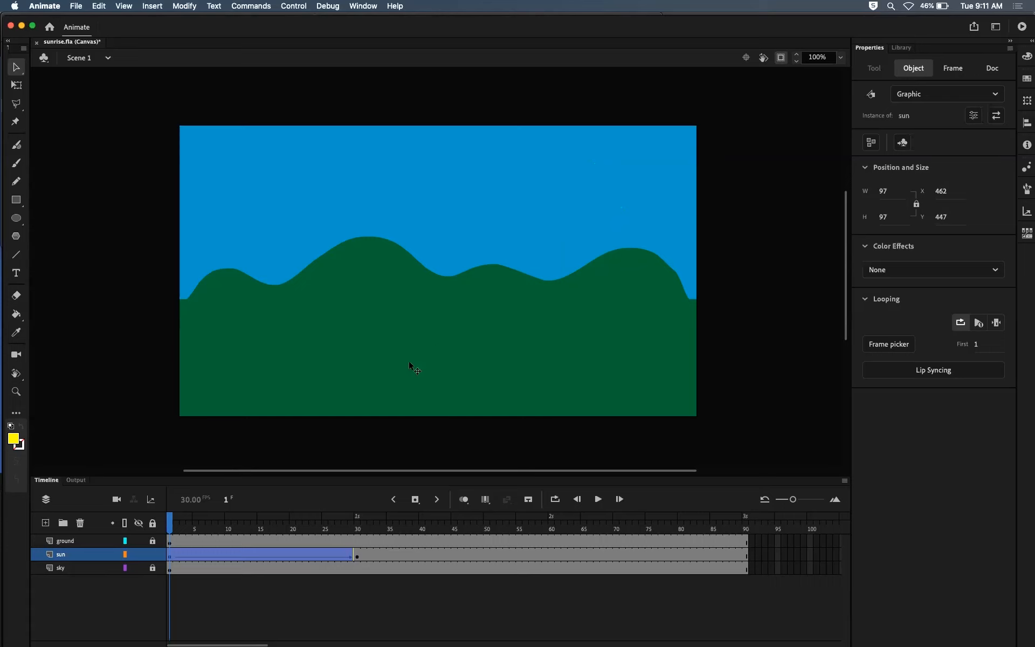
drag(173, 527, 356, 510)
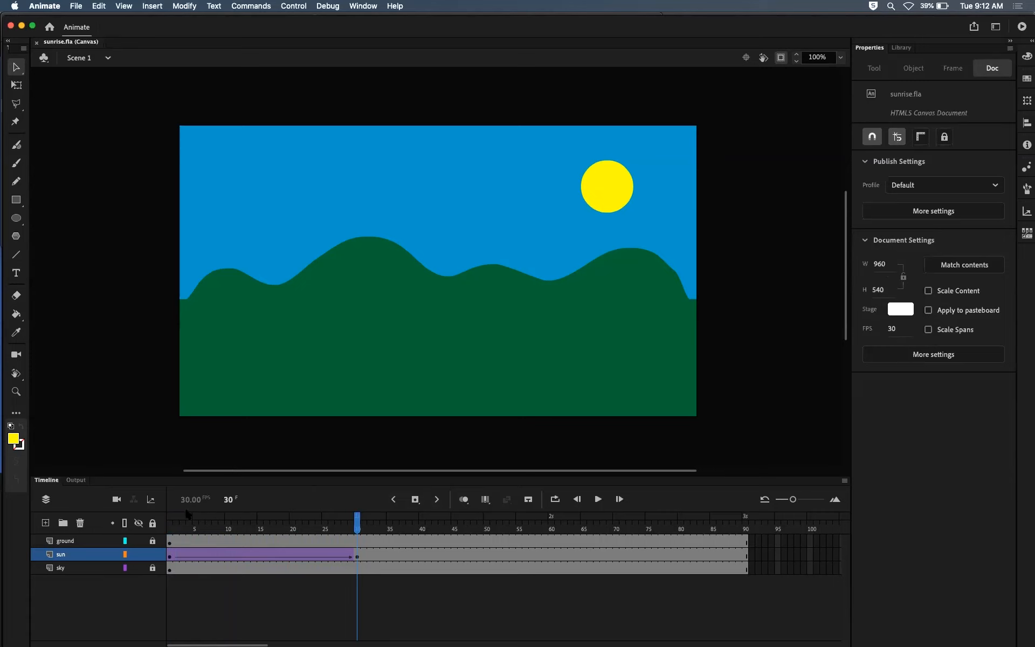
Step: Play the sunrise on the timeline from frame 1 and stop the playback
drag(363, 523, 172, 504)
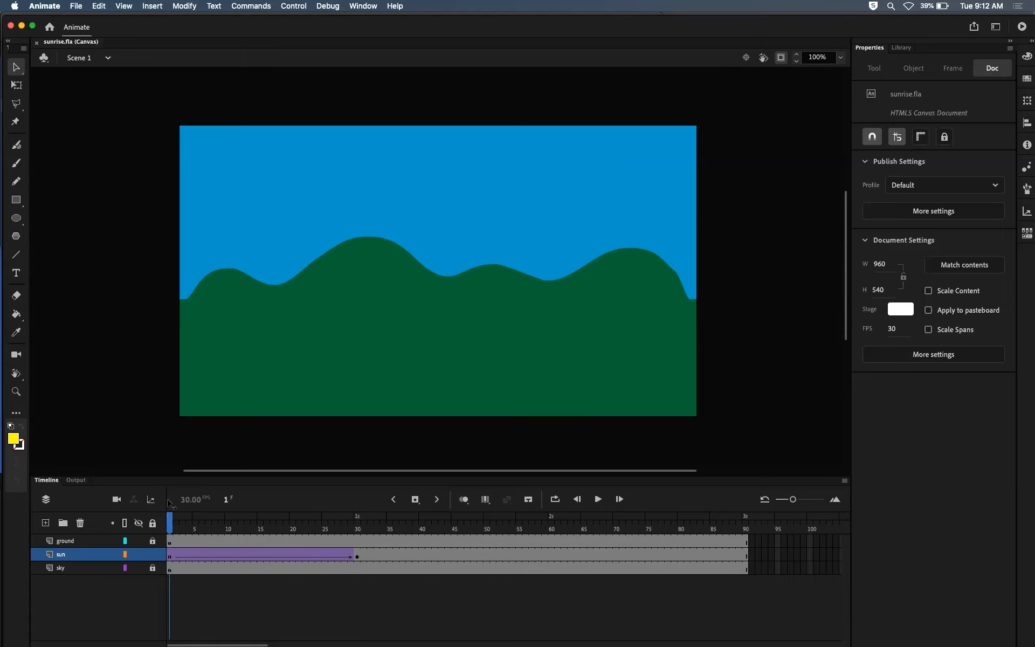
click(600, 500)
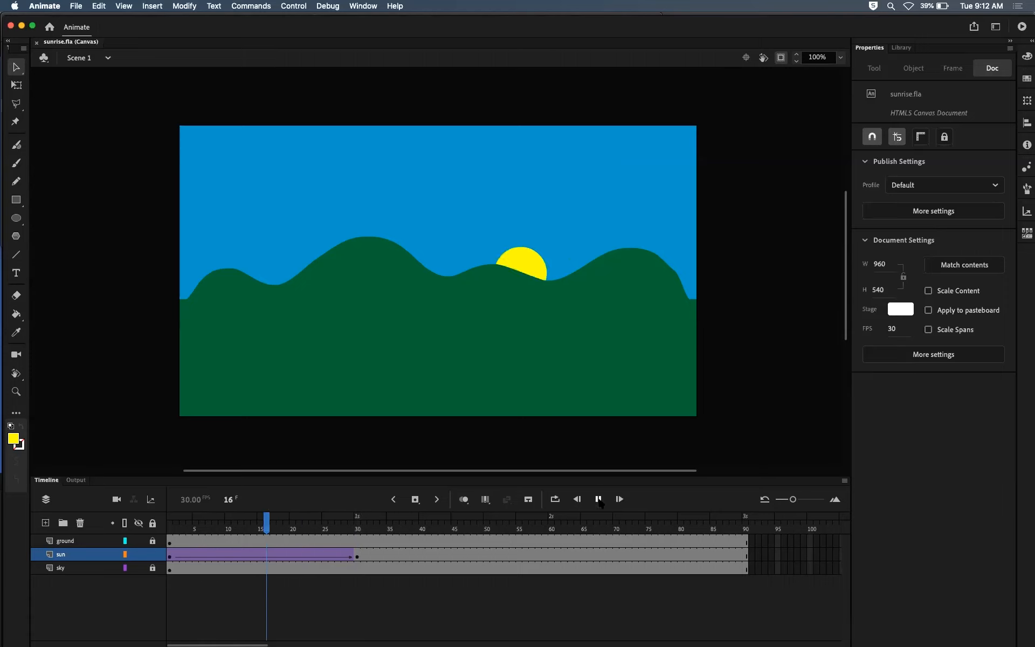
click(599, 500)
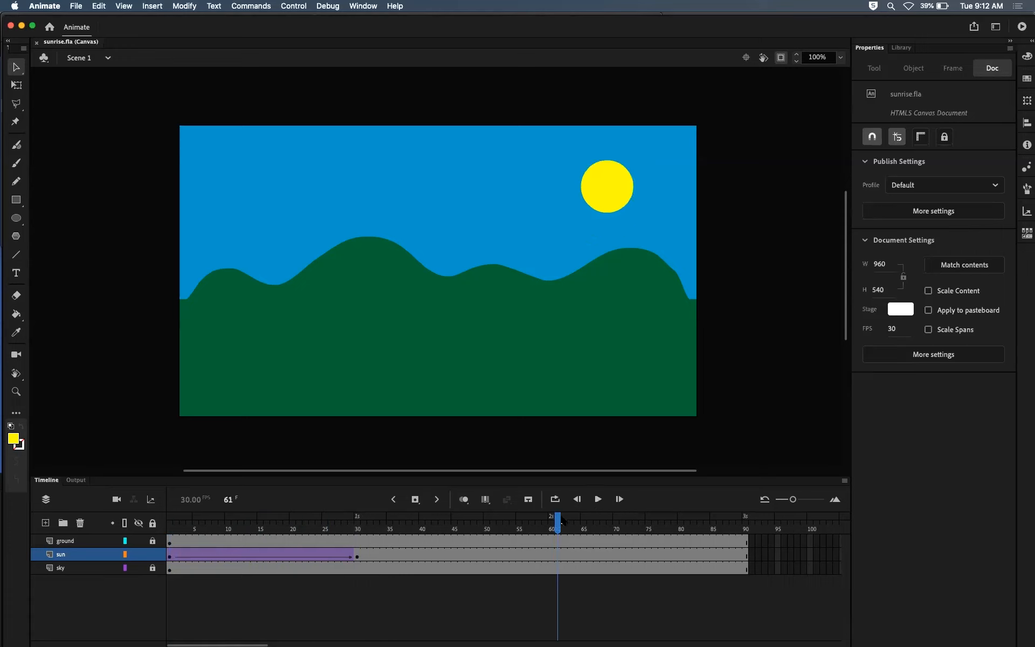
Step: Scrub through the sun's tween, preview the animation in the browser, and return to Animate
click(412, 513)
mouse_move(412, 512)
mouse_down()
mouse_move(259, 512)
mouse_move(412, 508)
mouse_up()
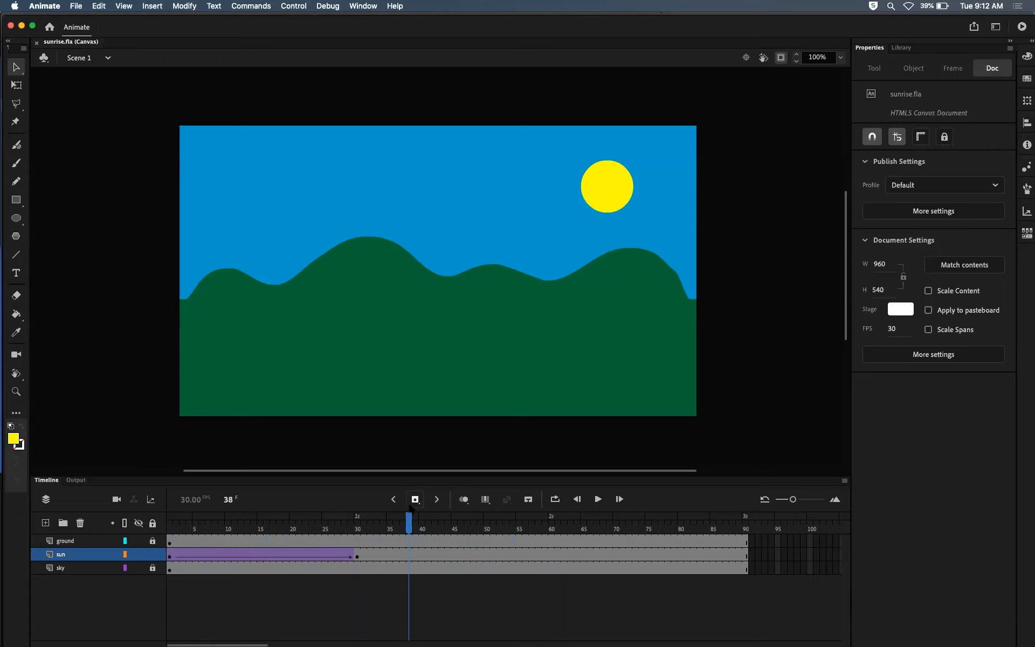
drag(410, 518, 369, 518)
click(389, 518)
drag(202, 521, 381, 521)
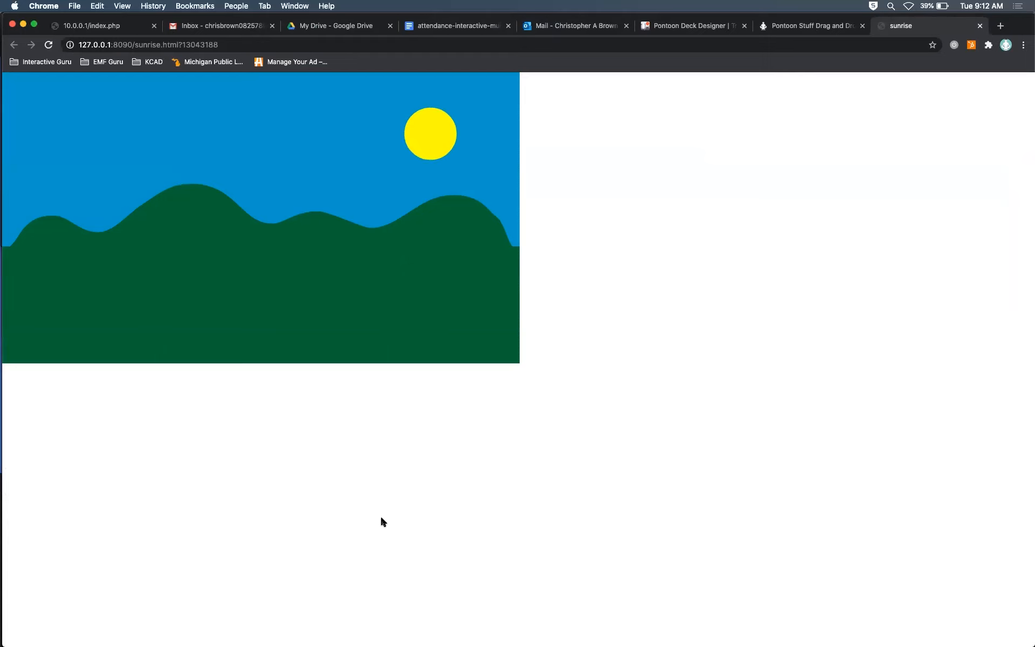
key(super+Tab)
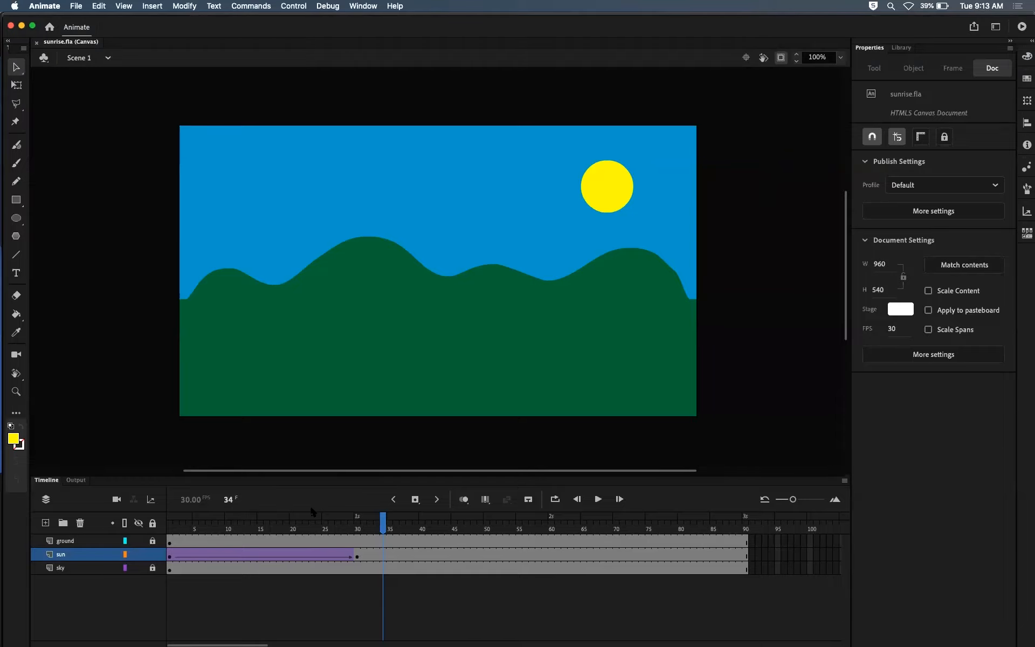
Step: Set the classic ease of the sun layer's tween to -100
click(260, 555)
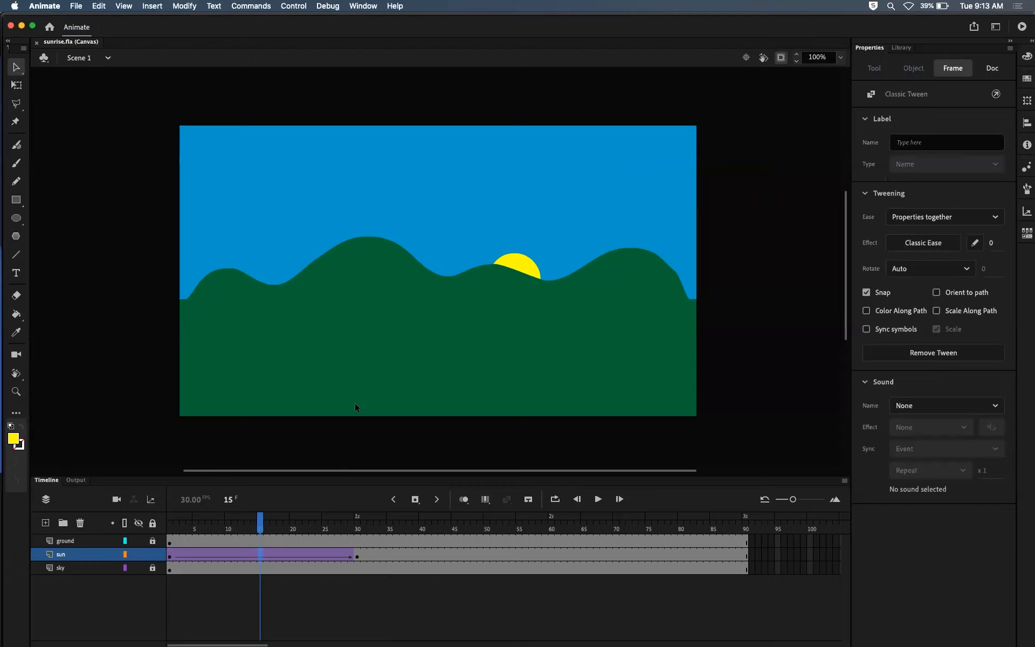
mouse_move(278, 549)
mouse_down()
mouse_move(214, 554)
mouse_move(329, 552)
mouse_move(260, 558)
mouse_up()
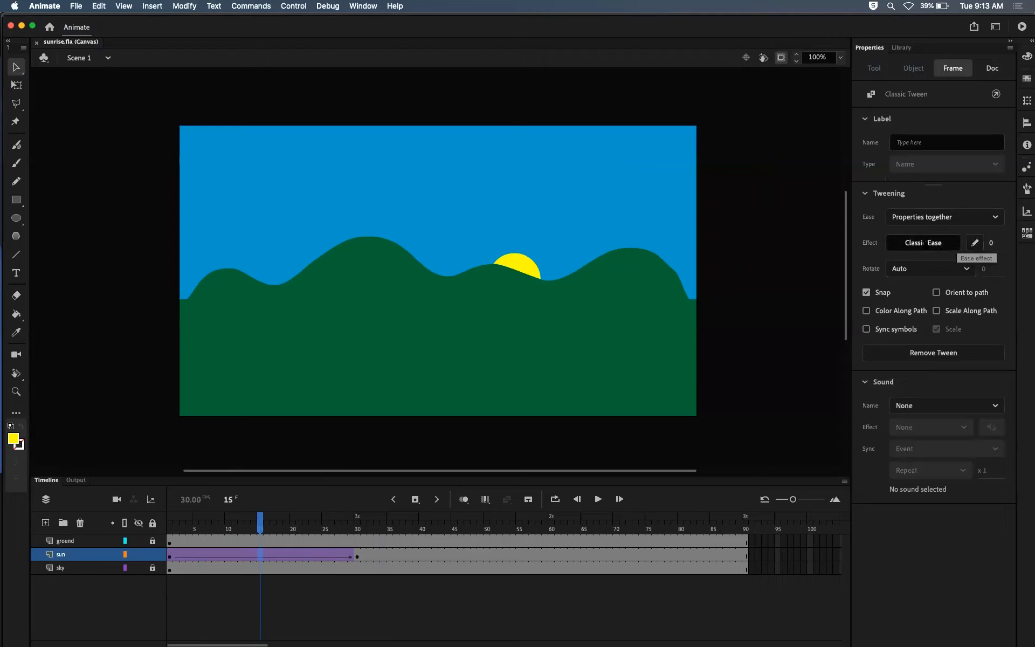
click(926, 243)
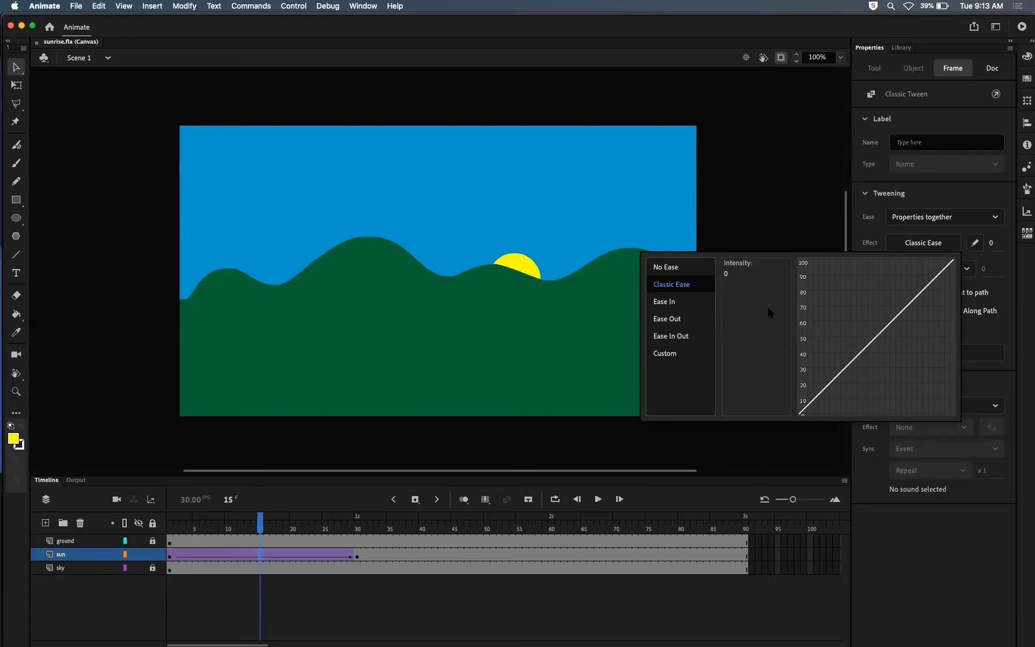
click(997, 249)
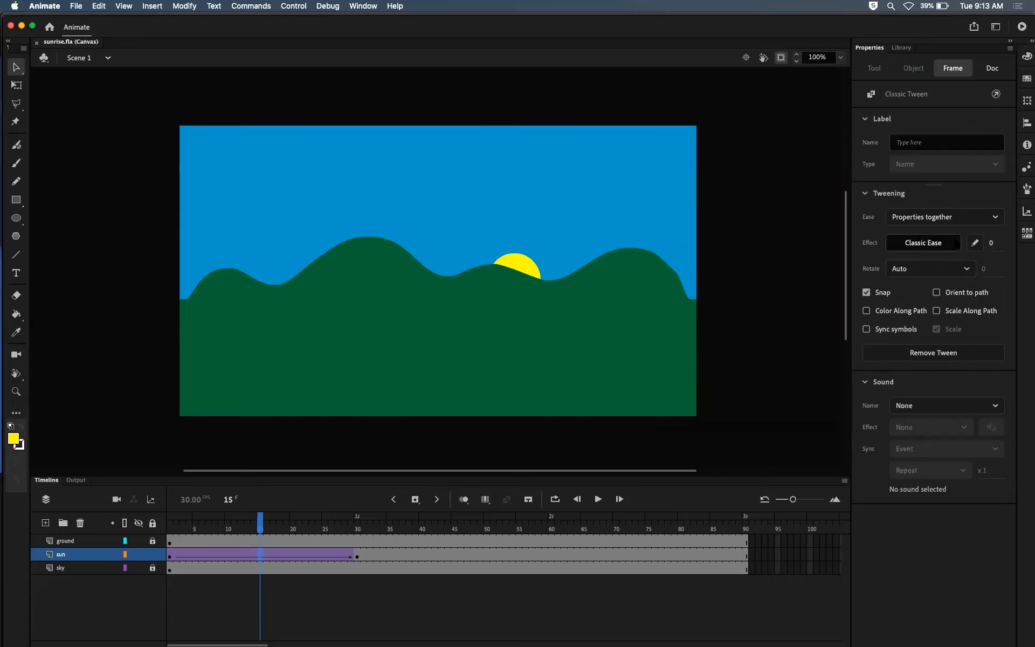
drag(991, 243, 922, 247)
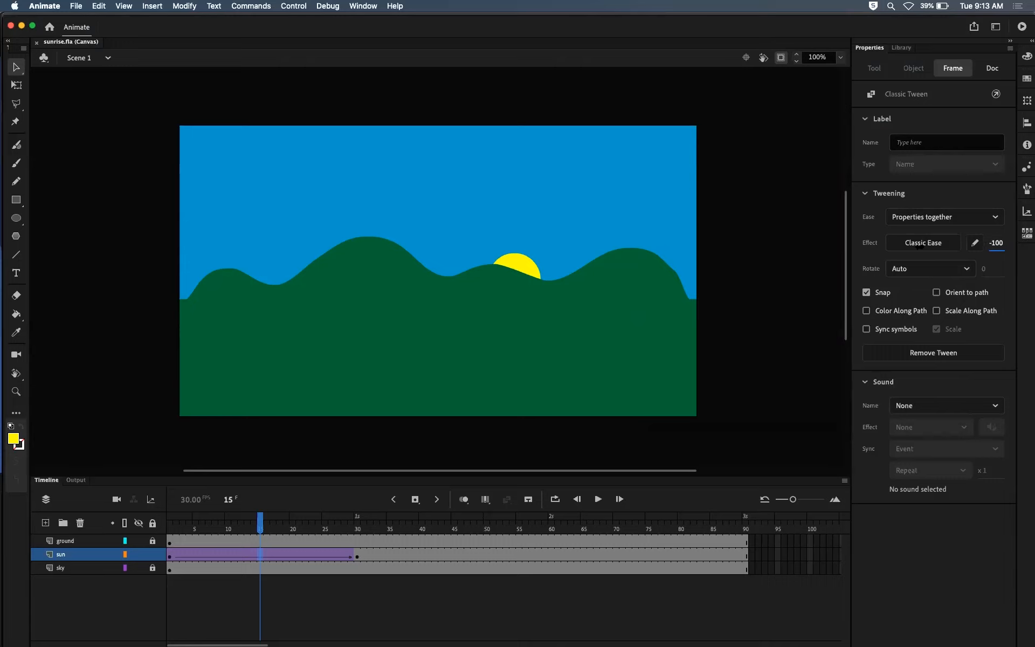
drag(1018, 242, 863, 249)
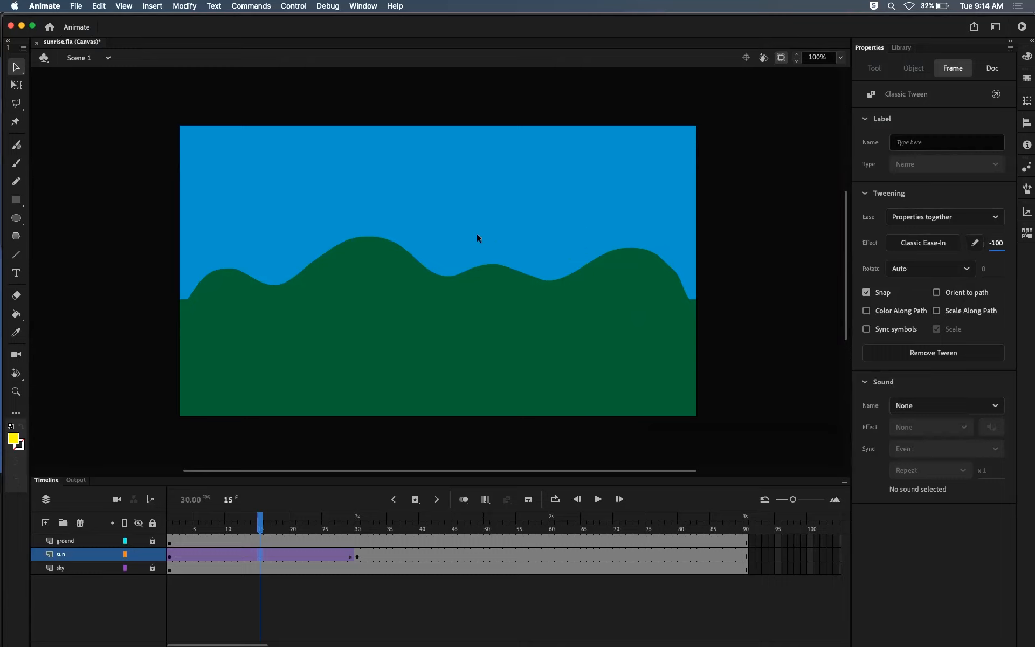
Step: Test the eased sunrise in the browser, close the preview page, and return to Animate
key(super+Return)
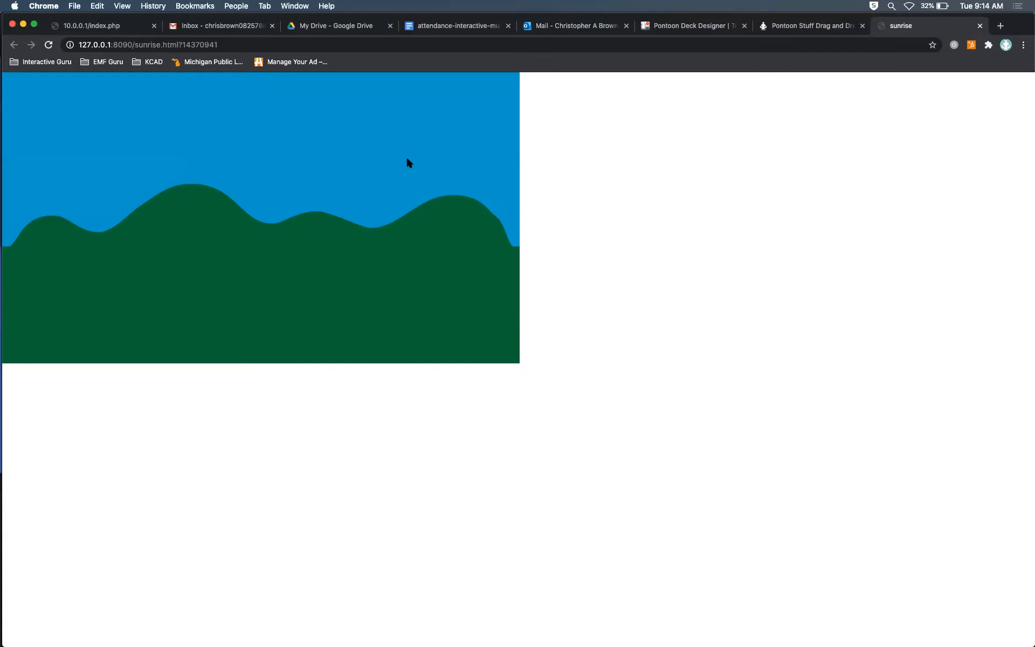
click(980, 26)
key(super+Tab)
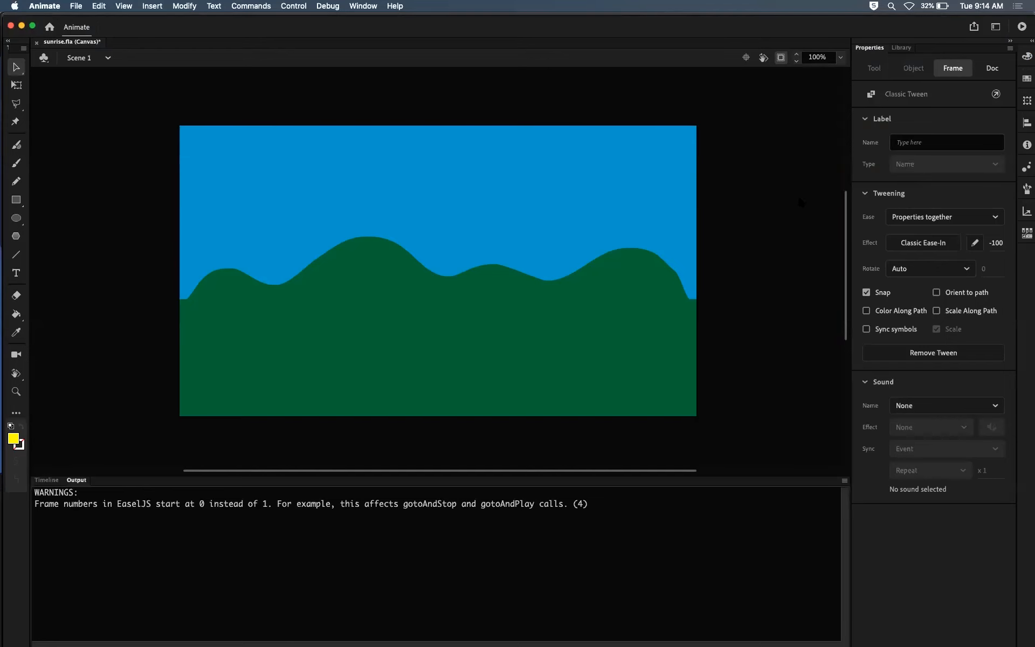
Step: Set the ease strength of the sun's classic tween to 100
click(996, 243)
text(27)
drag(997, 243, 995, 243)
click(994, 243)
text(100)
key(Return)
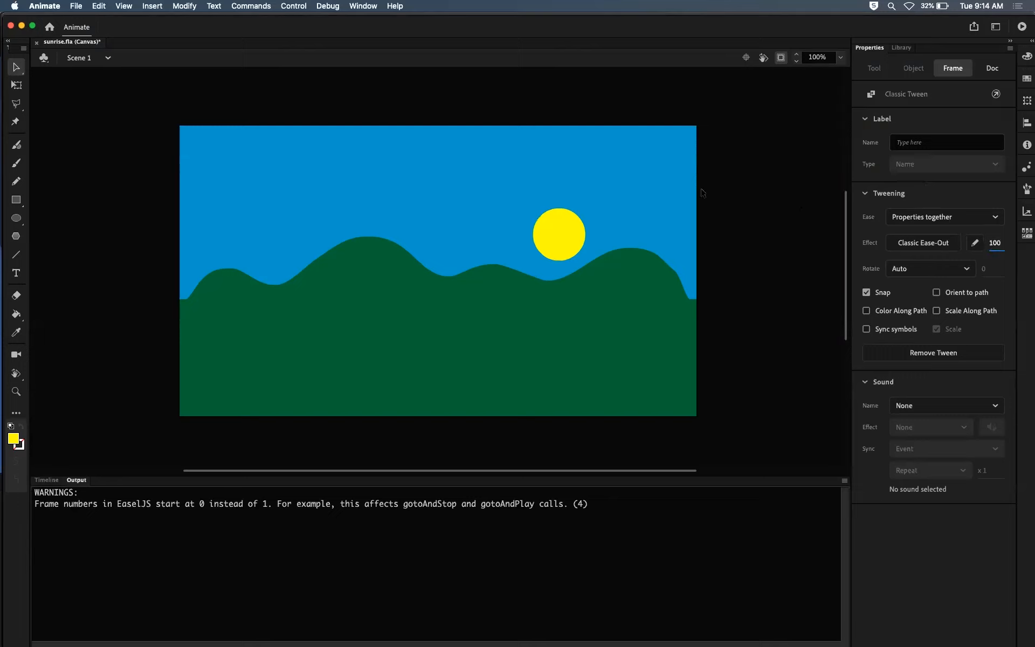
Step: Preview the ease-out version in the browser, and scrub the sun's tween between frames 1 and 30 in Animate
key(super+Return)
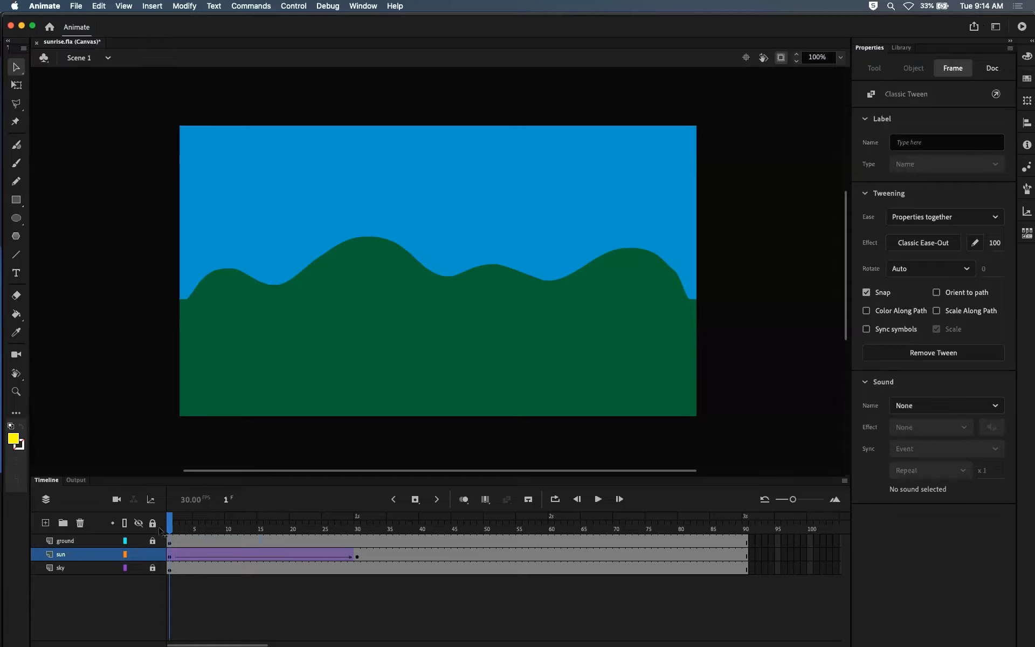
drag(170, 523, 384, 521)
click(257, 556)
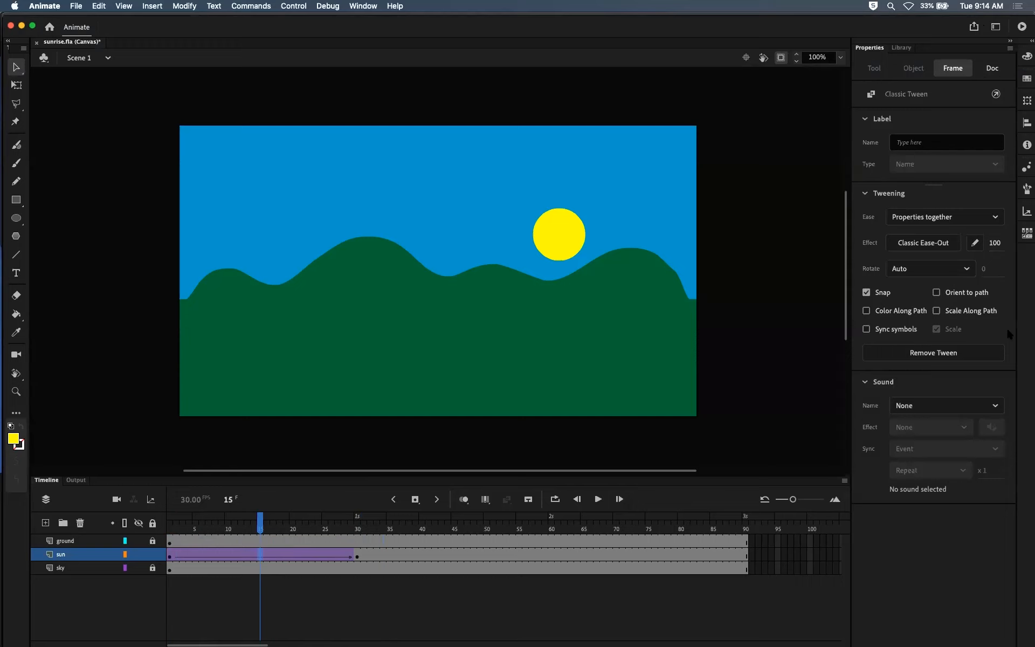
drag(173, 520, 357, 522)
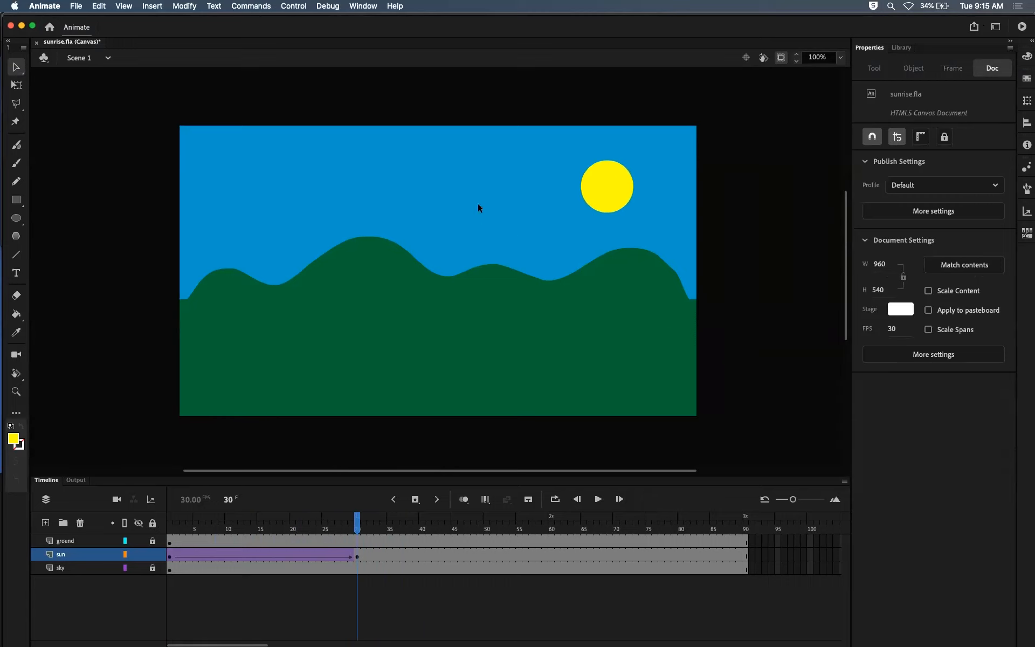
drag(358, 520, 178, 504)
Step: Lock the sun layer, leave the sky layer unlocked, and move the playhead to frame 30
click(153, 554)
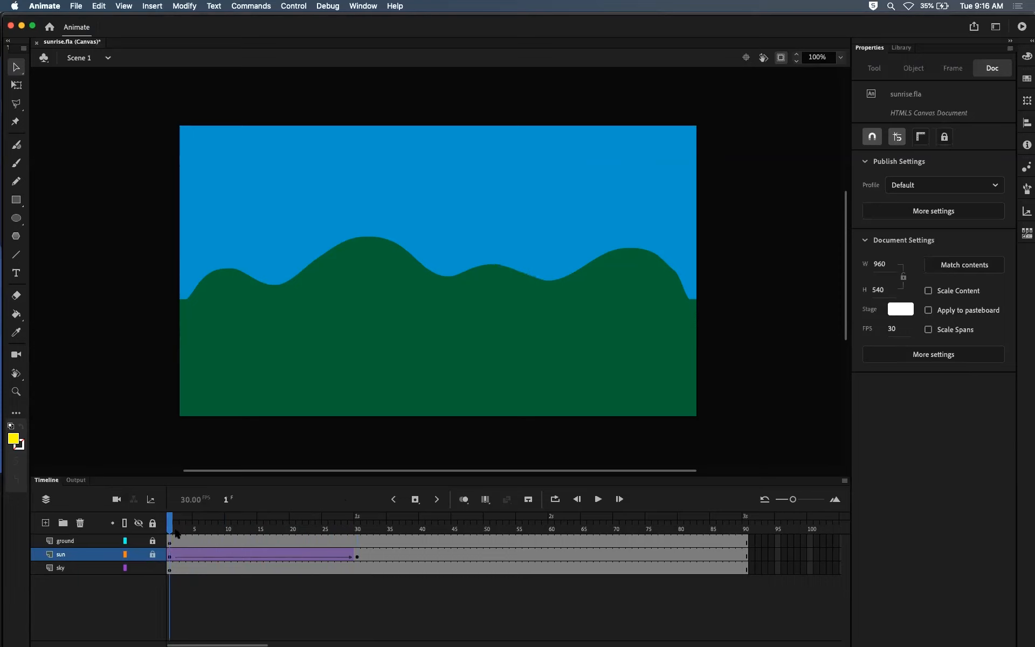
drag(193, 522, 359, 503)
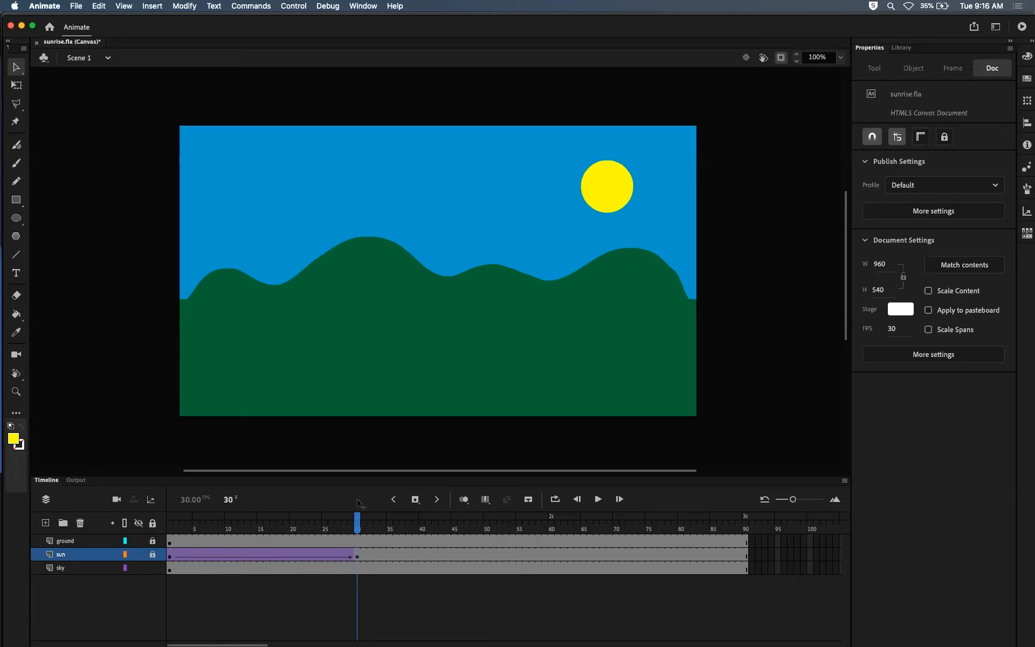
mouse_move(360, 519)
mouse_down()
mouse_move(196, 520)
mouse_move(356, 518)
mouse_up()
Step: Insert a keyframe on the sky layer at frame 30
click(170, 572)
click(170, 570)
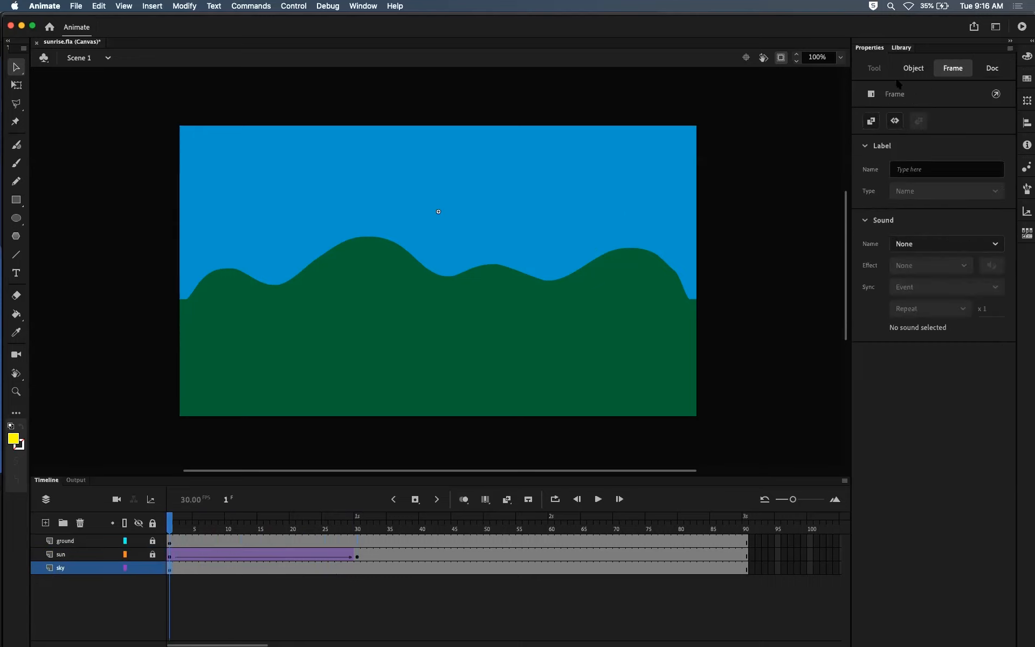
click(901, 47)
click(864, 47)
click(357, 569)
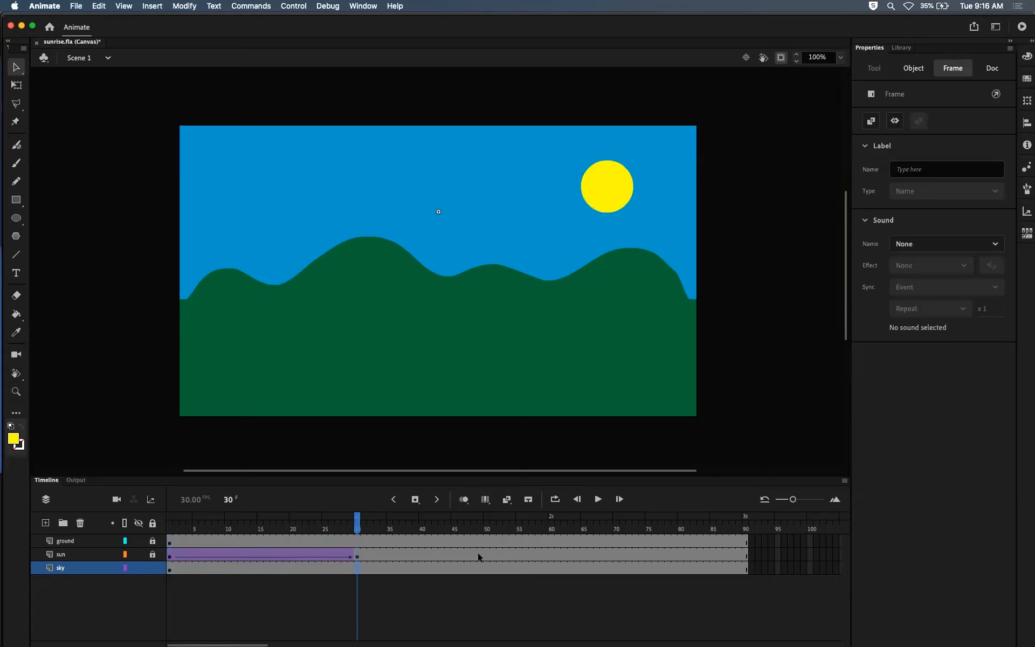
drag(359, 522, 267, 522)
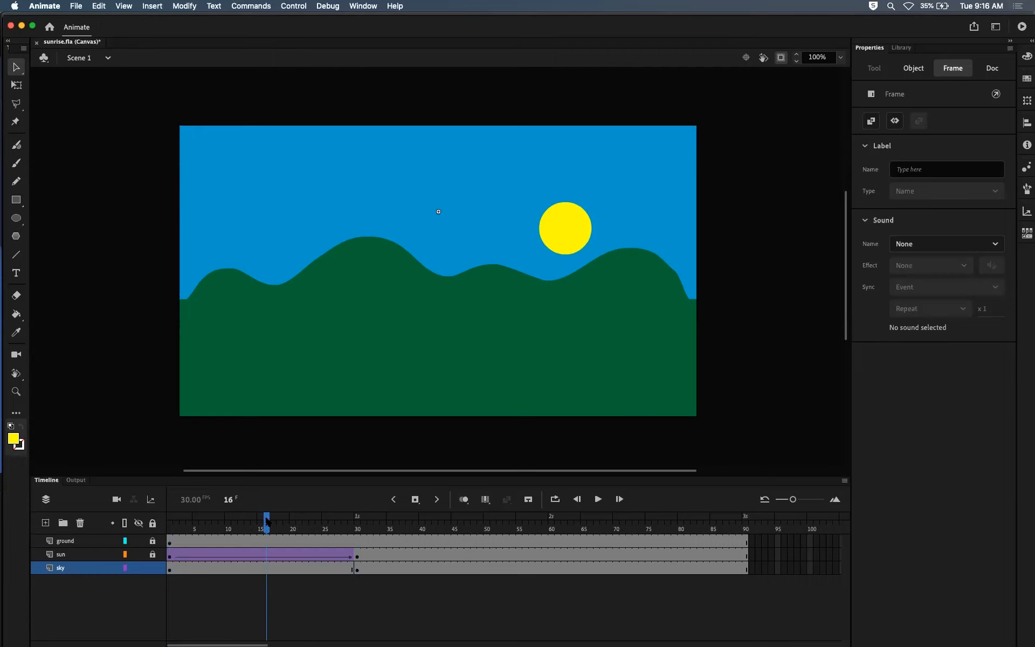
Step: Create a classic tween on the sky layer between frames 1 and 30 and raise its ease strength
click(257, 566)
right_click(258, 566)
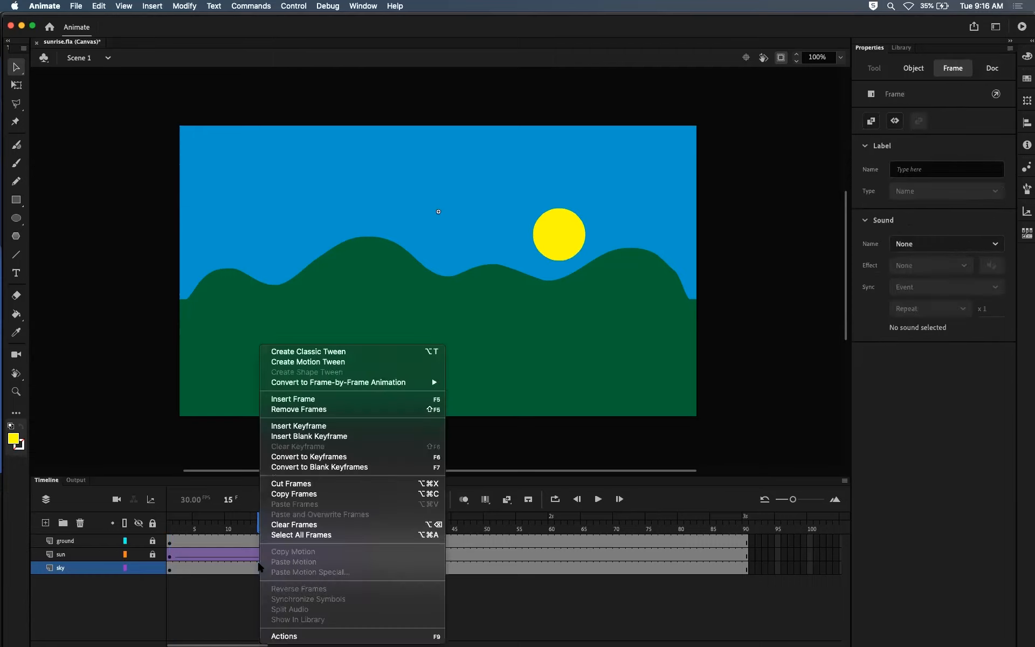
click(307, 352)
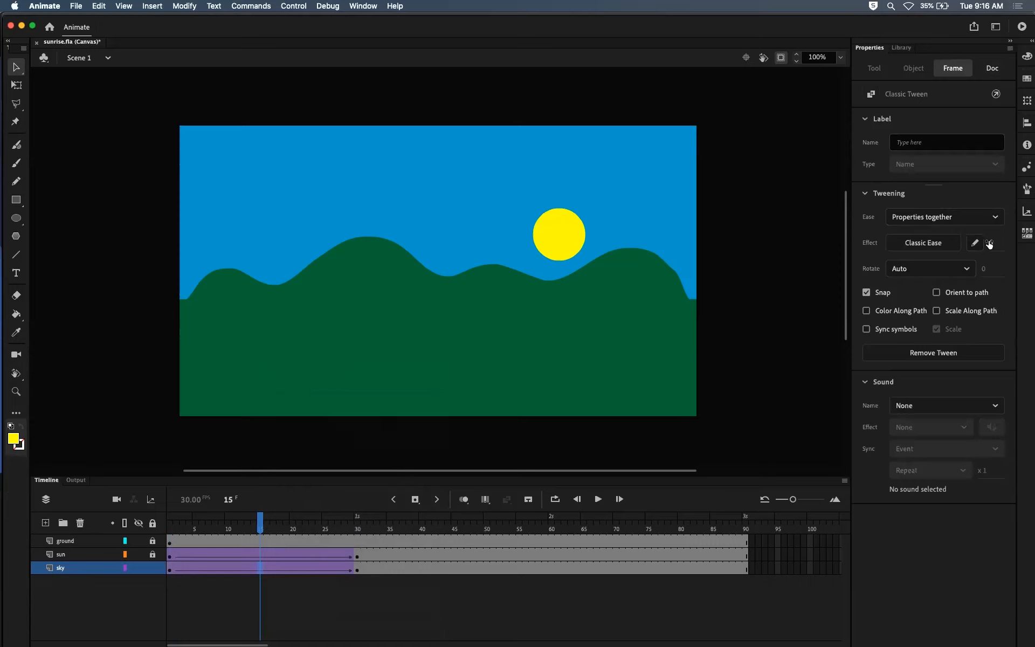
drag(989, 244, 1032, 239)
Step: Scrub the sun and sky tweens through to frame 30 and back to frame 1
drag(259, 525, 326, 526)
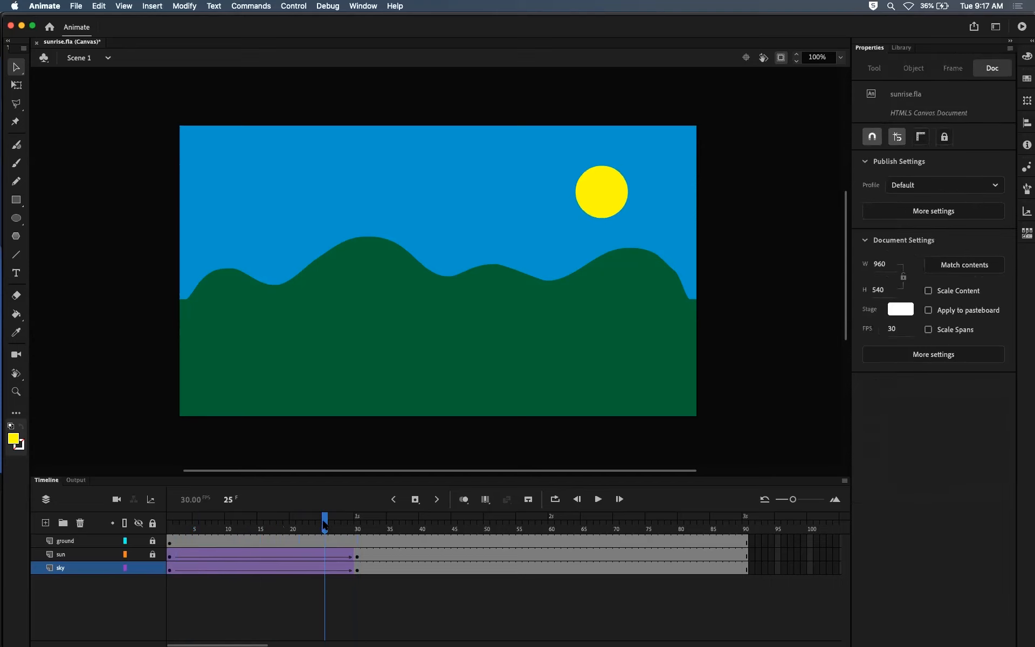
drag(326, 523, 358, 525)
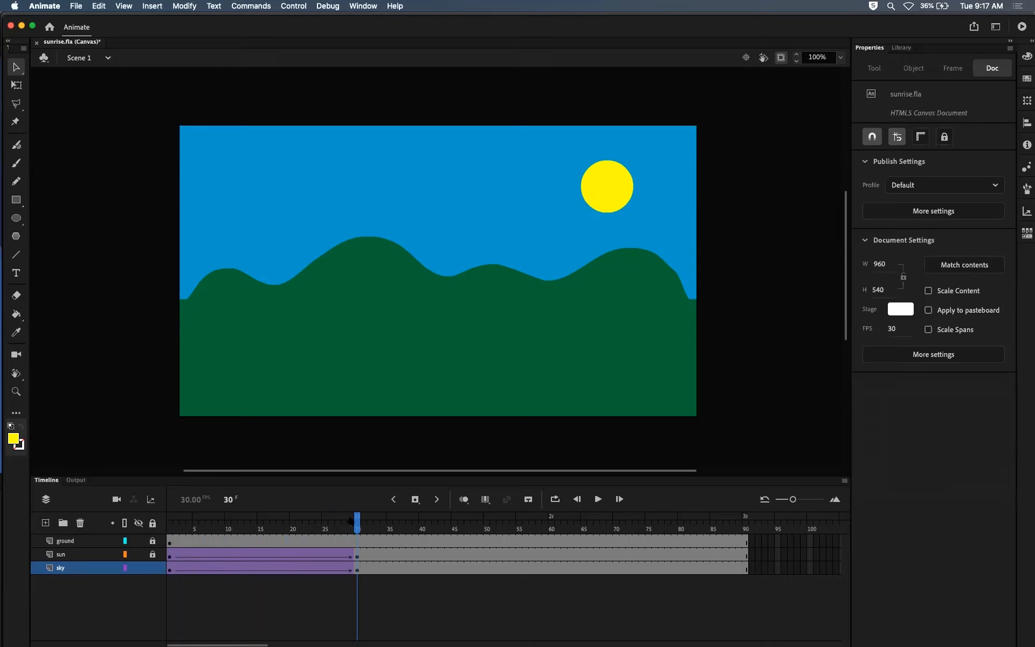
mouse_move(356, 521)
mouse_down()
mouse_move(295, 521)
mouse_move(357, 521)
mouse_up()
drag(355, 527, 169, 531)
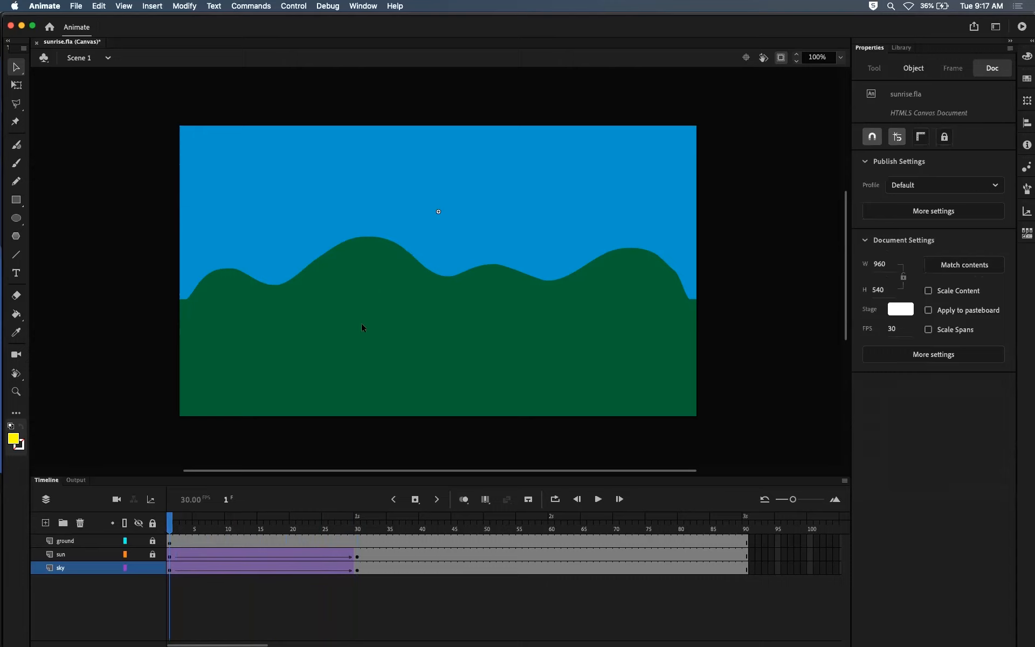
Step: Look inside the sky symbol placed at frame 1, and return to Scene 1
click(510, 168)
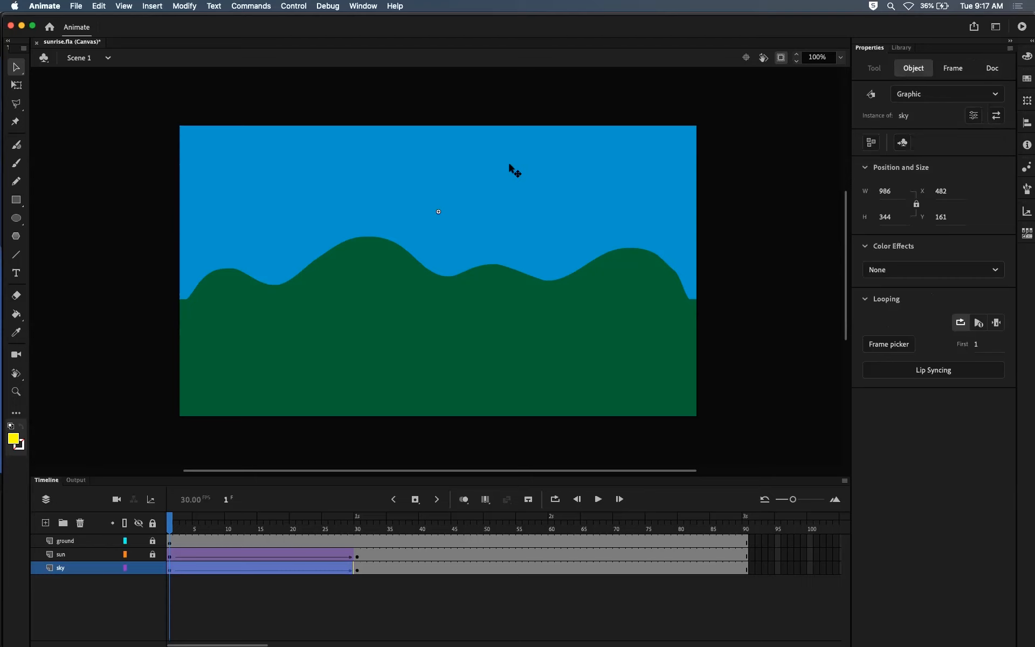
double_click(501, 175)
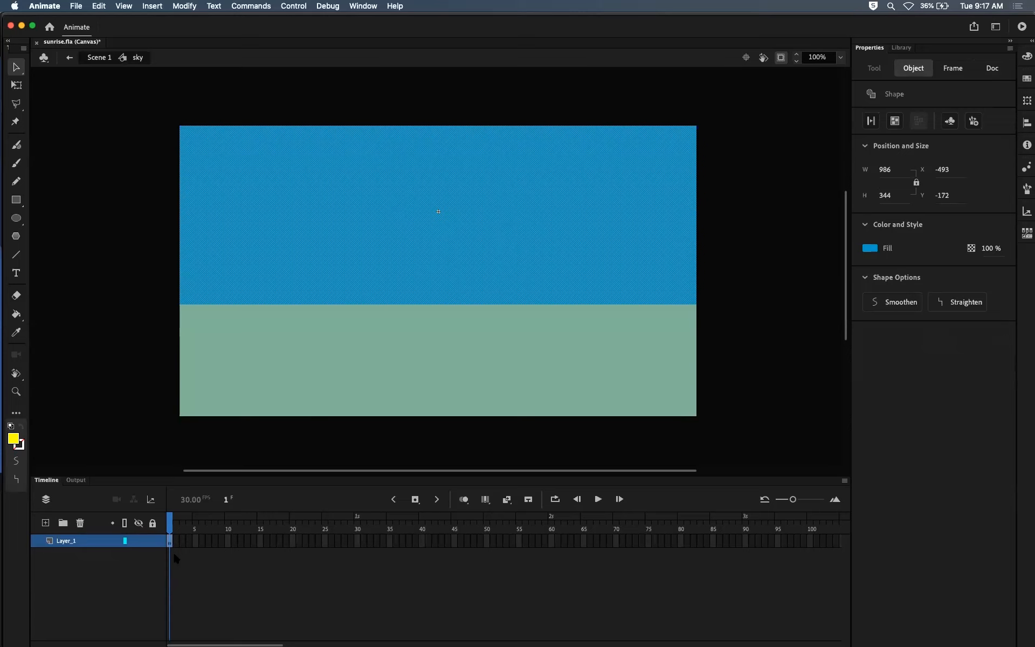
click(94, 57)
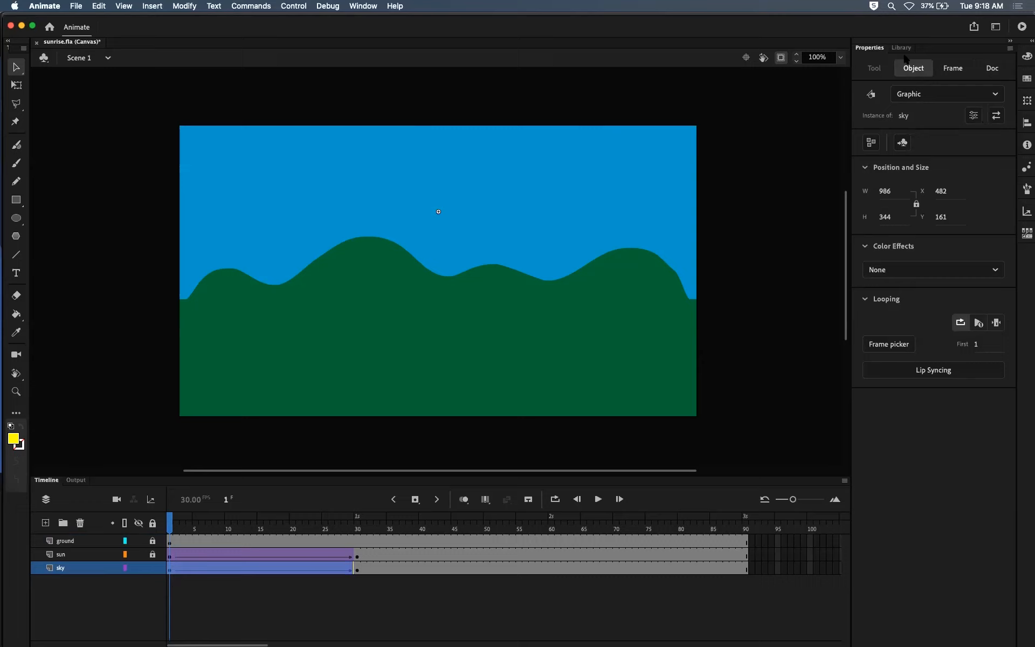
Step: Apply a 100% Tint color effect in dark blue #003366 to the sky instance at frame 1
click(989, 270)
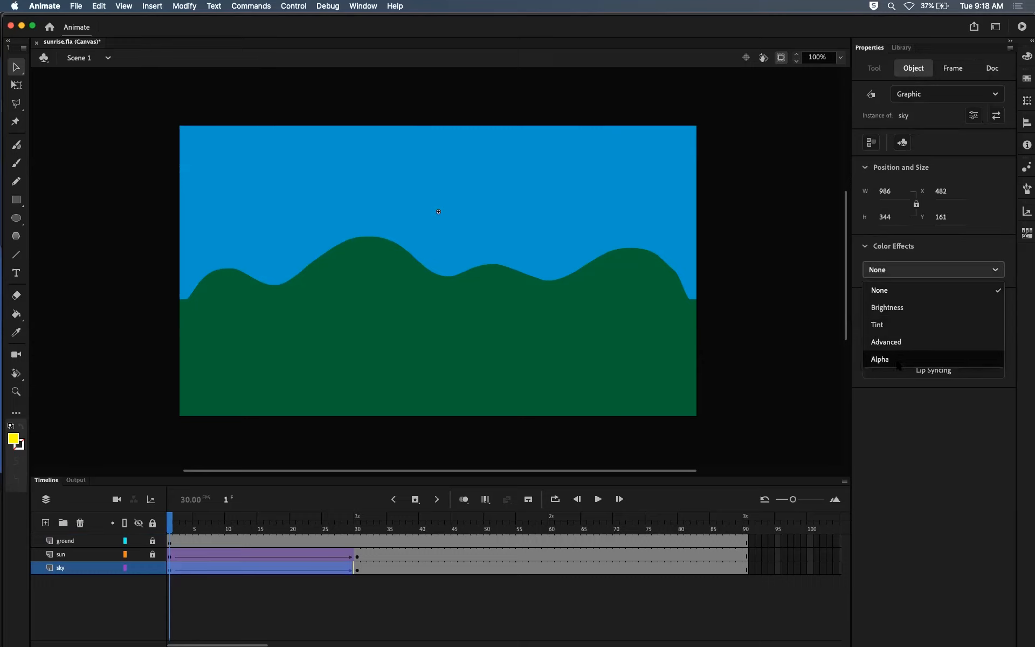
click(902, 324)
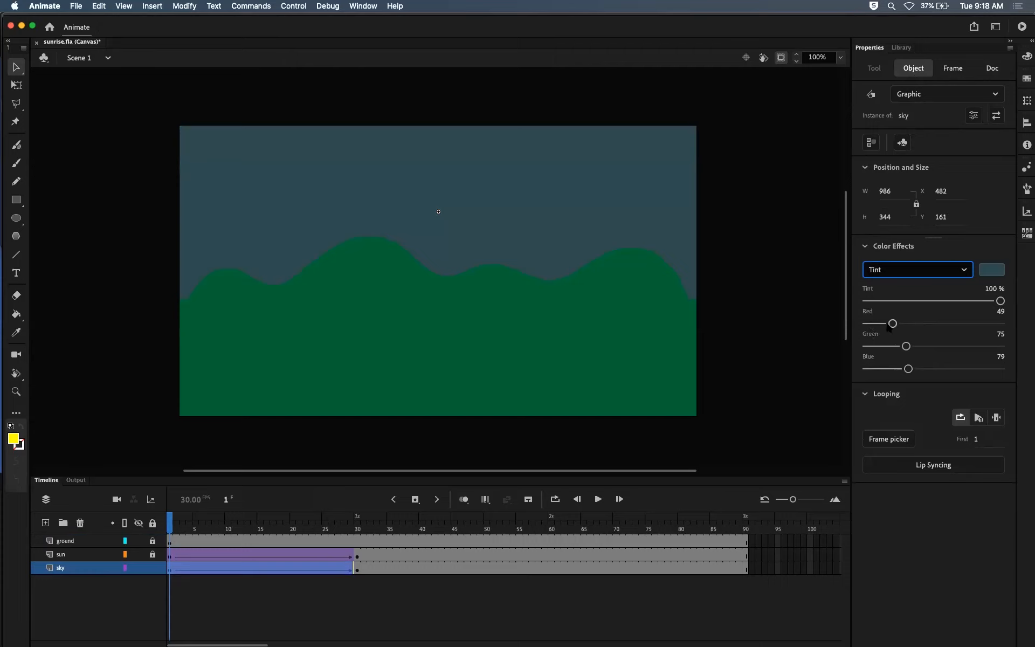
mouse_move(1000, 302)
mouse_down()
mouse_move(854, 306)
mouse_move(962, 283)
mouse_move(1017, 293)
mouse_up()
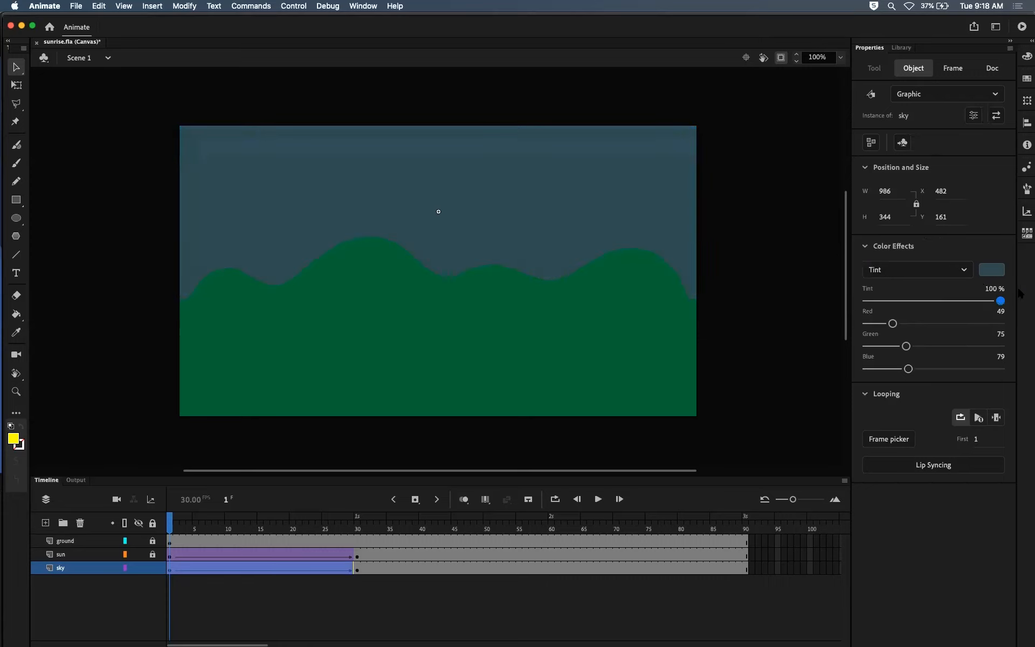
click(991, 270)
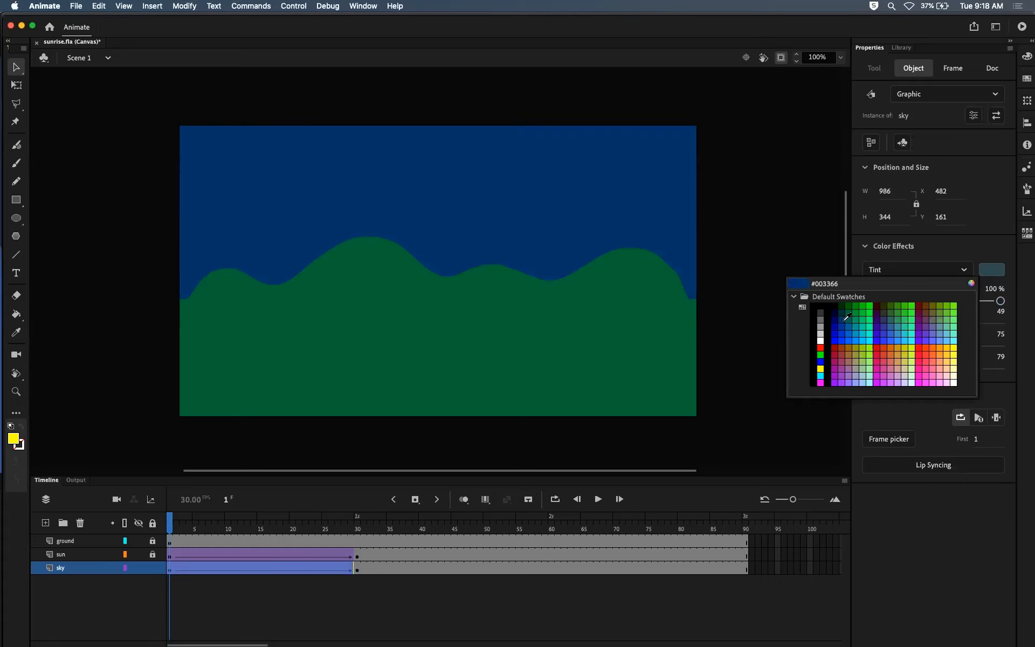
click(846, 318)
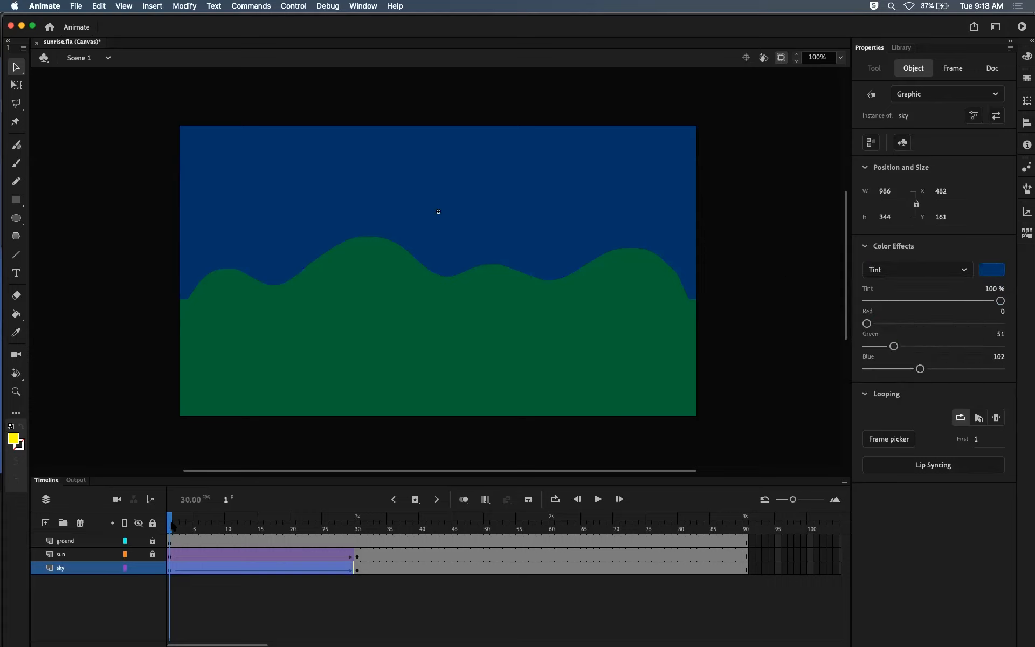
Step: Scrub the sunrise to frame 30, test the movie in the browser, and return to the timeline in Animate
drag(172, 526, 357, 524)
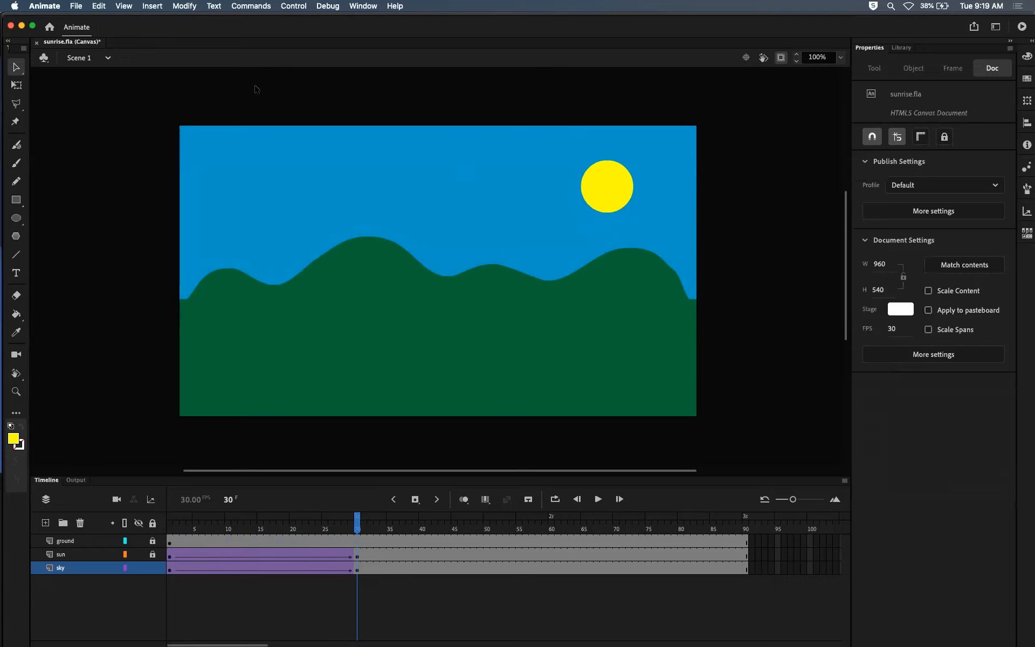
drag(357, 516, 364, 491)
key(super+Return)
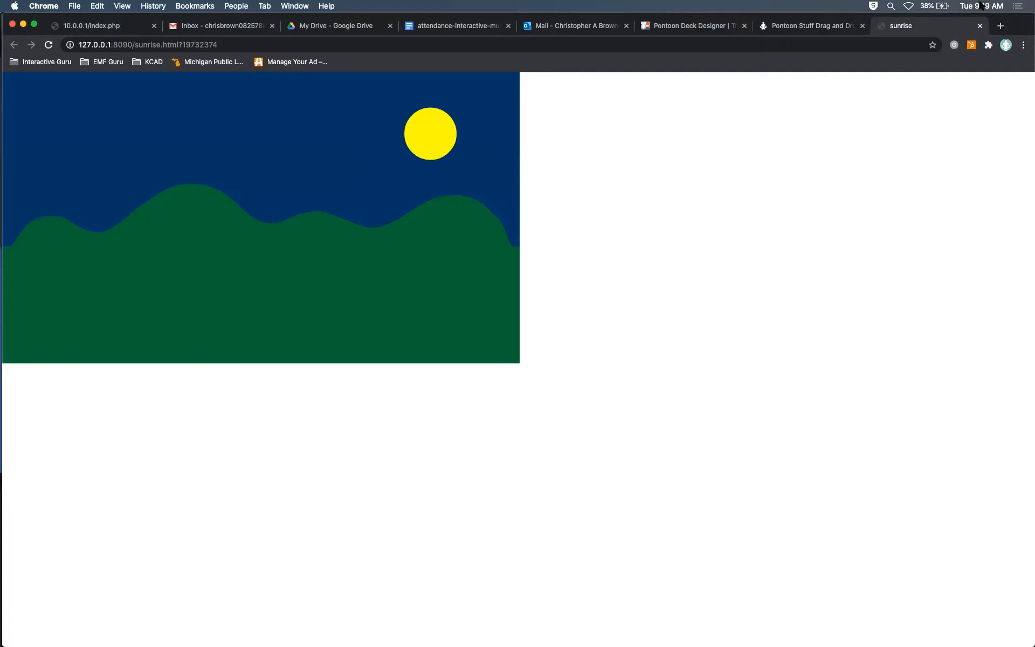
click(980, 27)
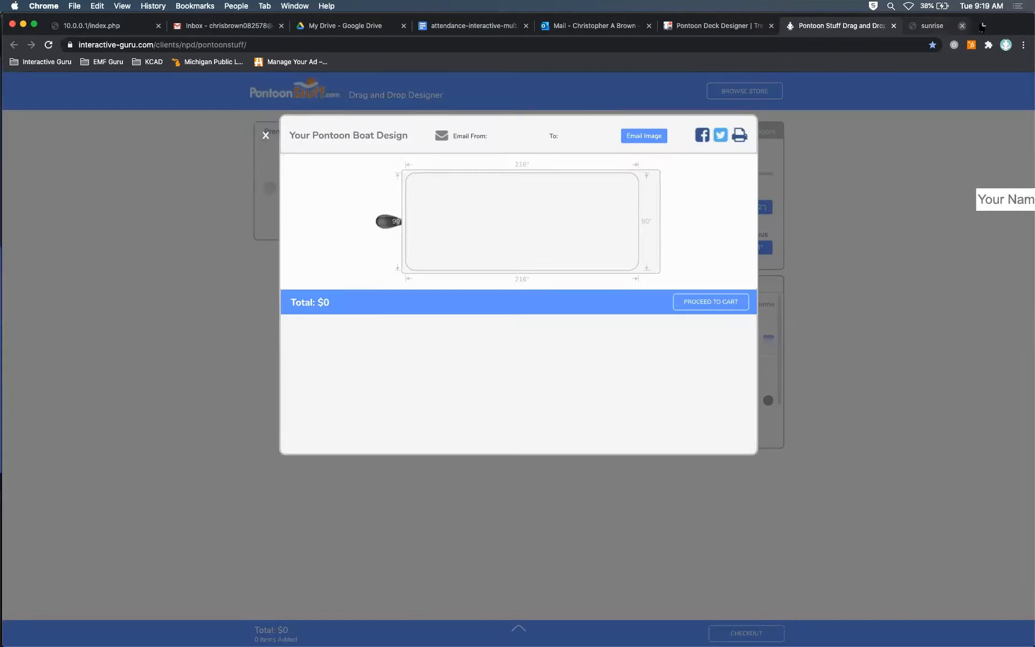
key(super+Tab)
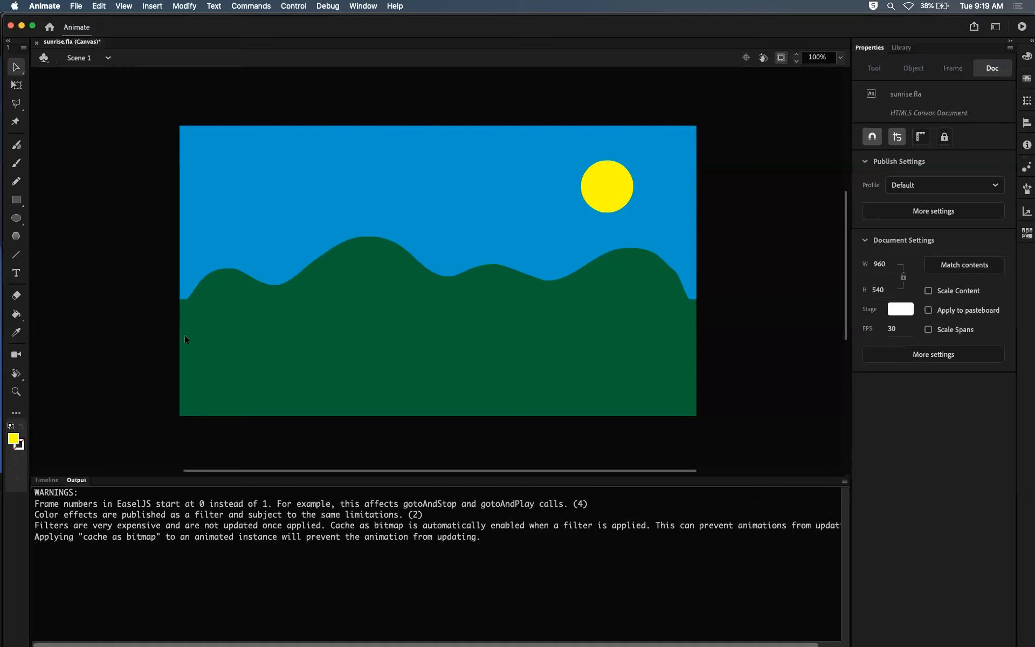
click(48, 480)
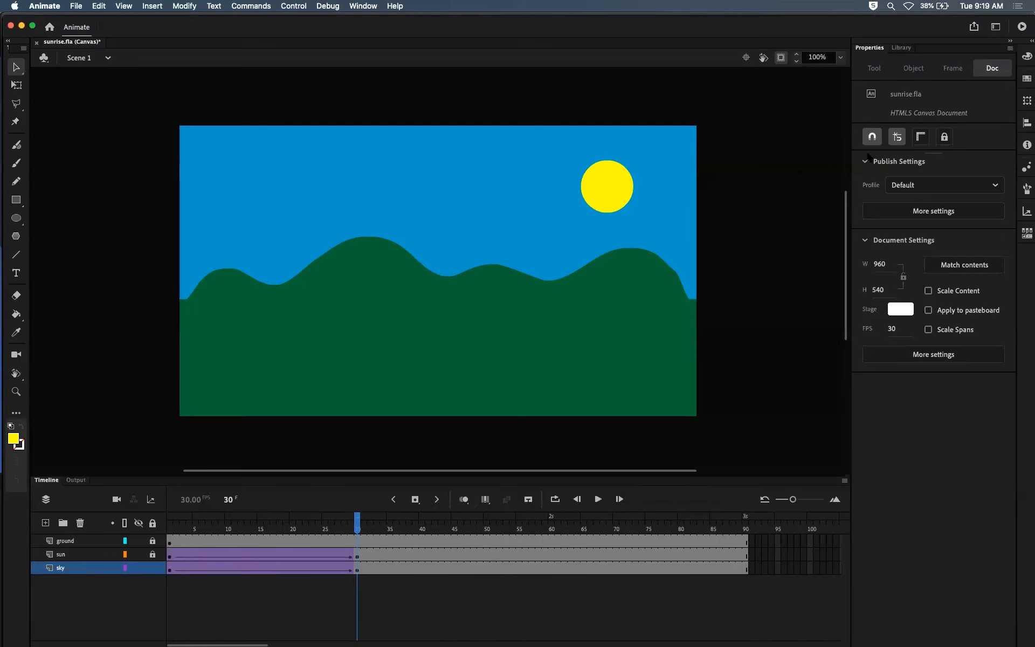
Step: Scrub the end of the tweens around frame 30 and check the sky layer's keyframe there
click(995, 185)
click(995, 185)
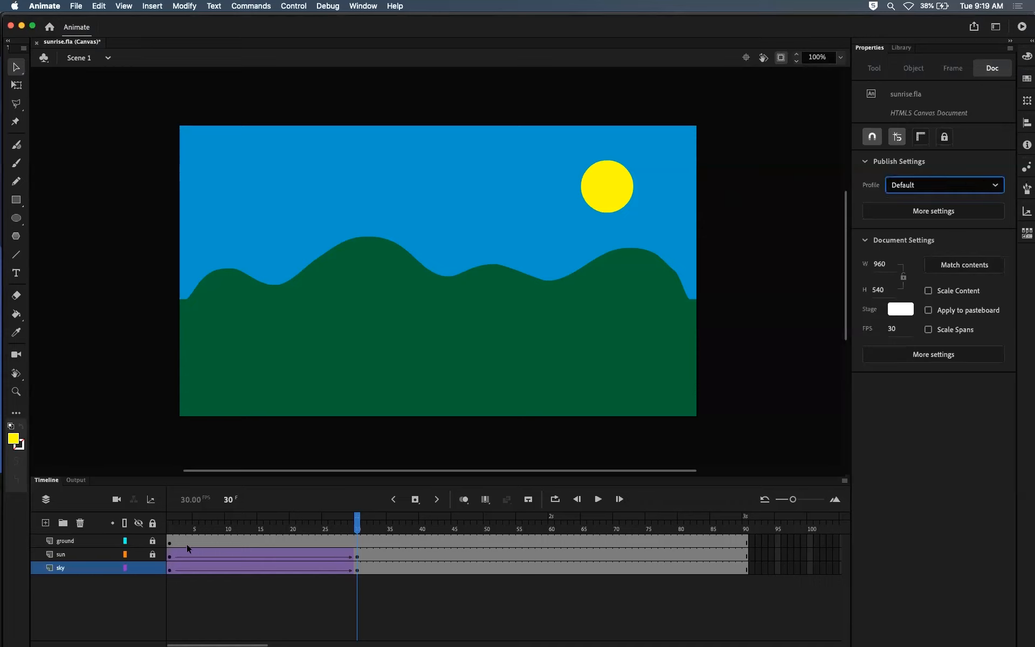
drag(357, 522, 331, 522)
click(357, 516)
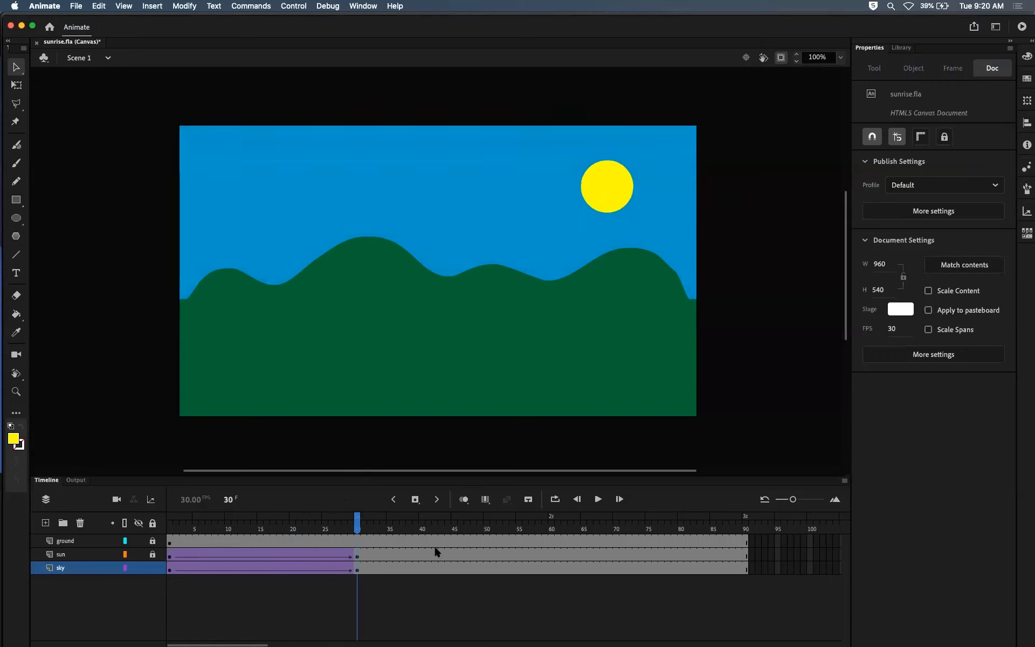
click(356, 572)
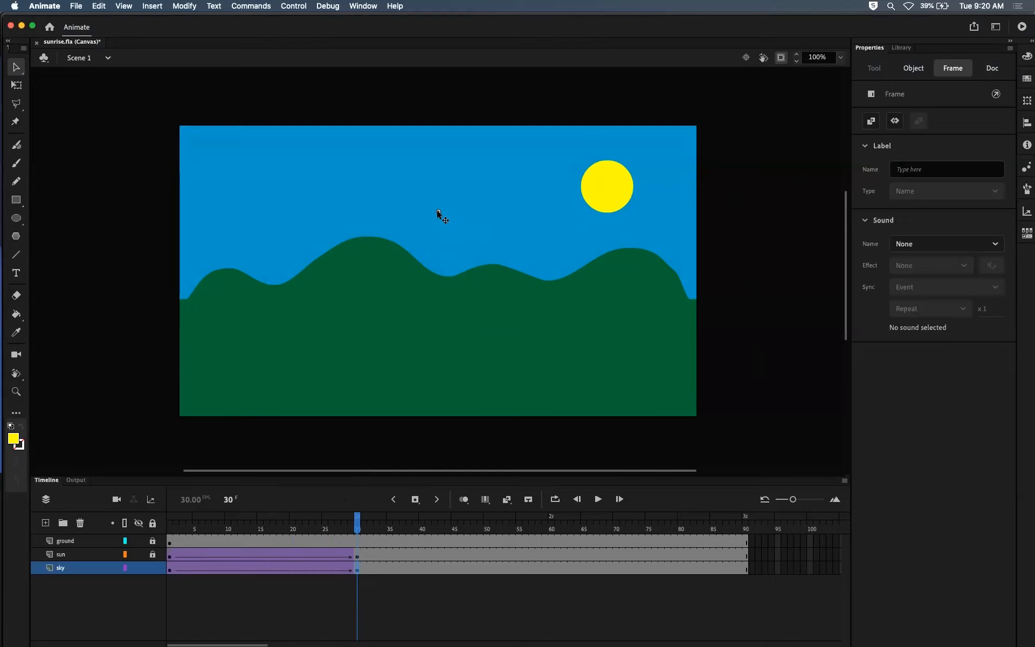
Step: Return to frame 1 and review the color effect choices for the sky instance, keeping Tint
drag(198, 523, 169, 523)
click(425, 193)
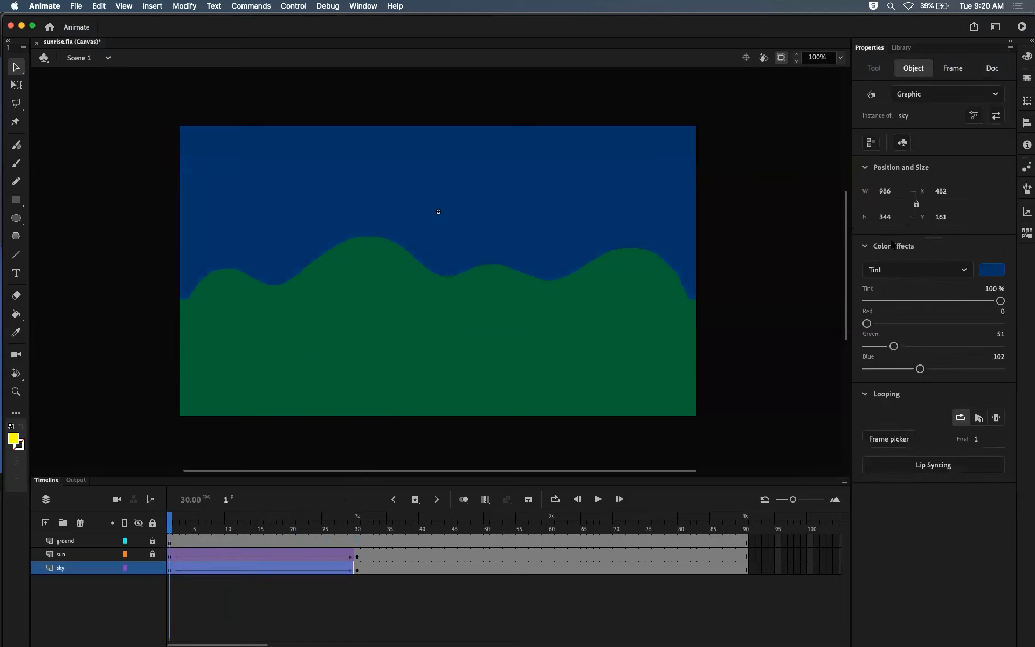
click(963, 271)
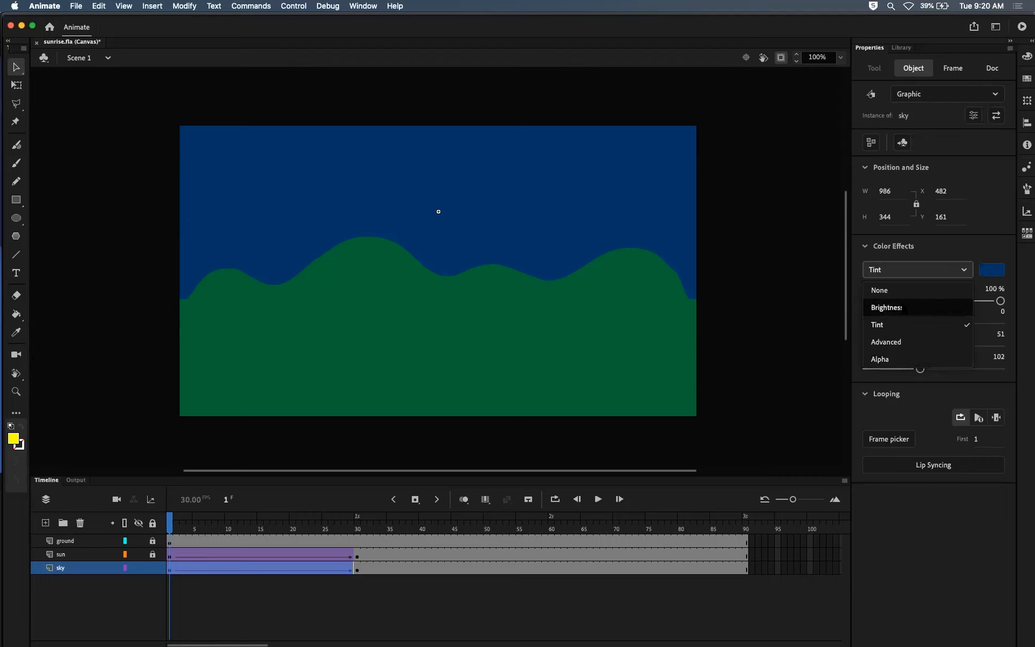
key(Escape)
click(952, 273)
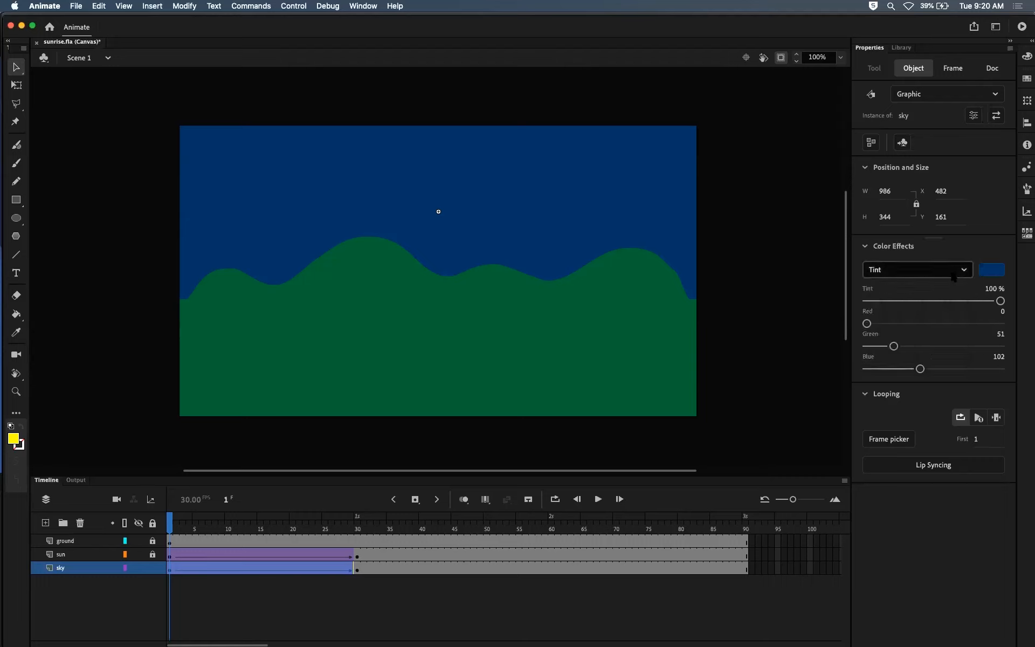
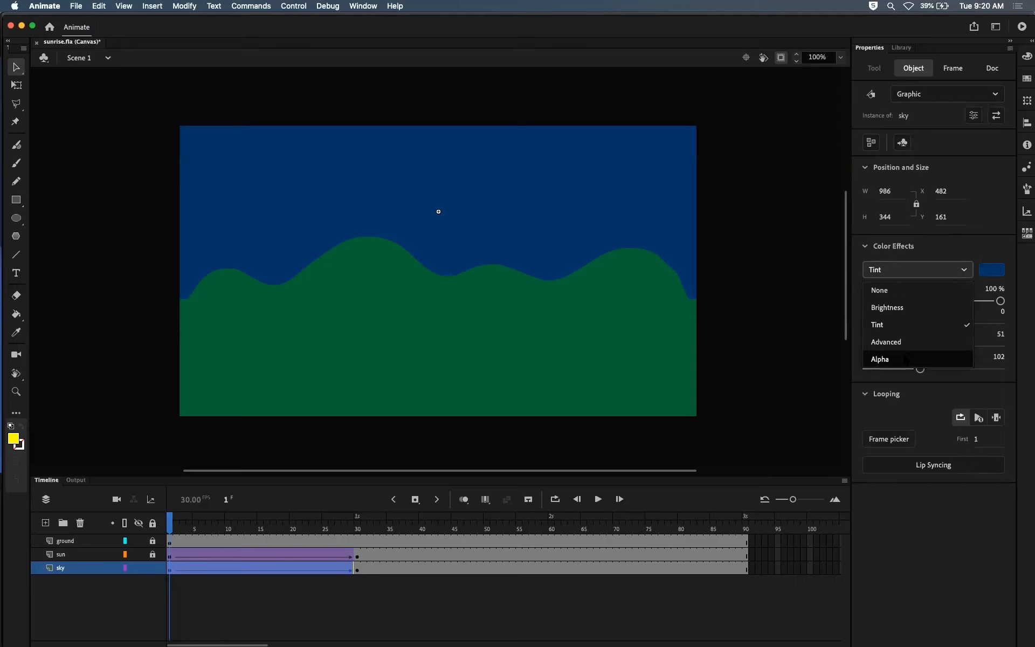
Step: Scrub the sunrise back and forth between frames 1 and 30 to review the sky's tint tween
click(773, 276)
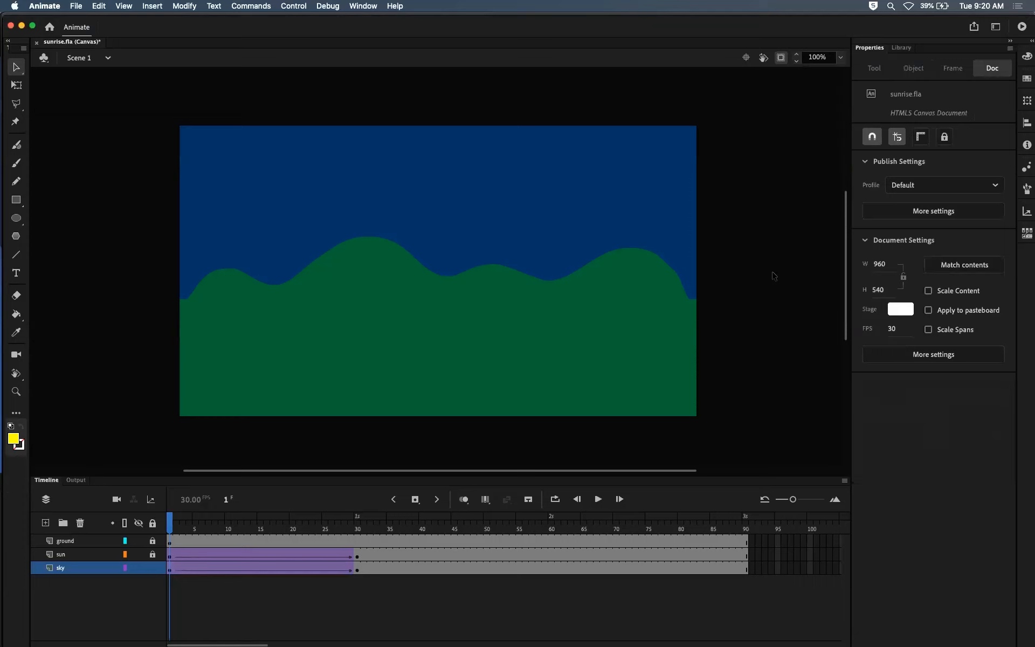
click(523, 188)
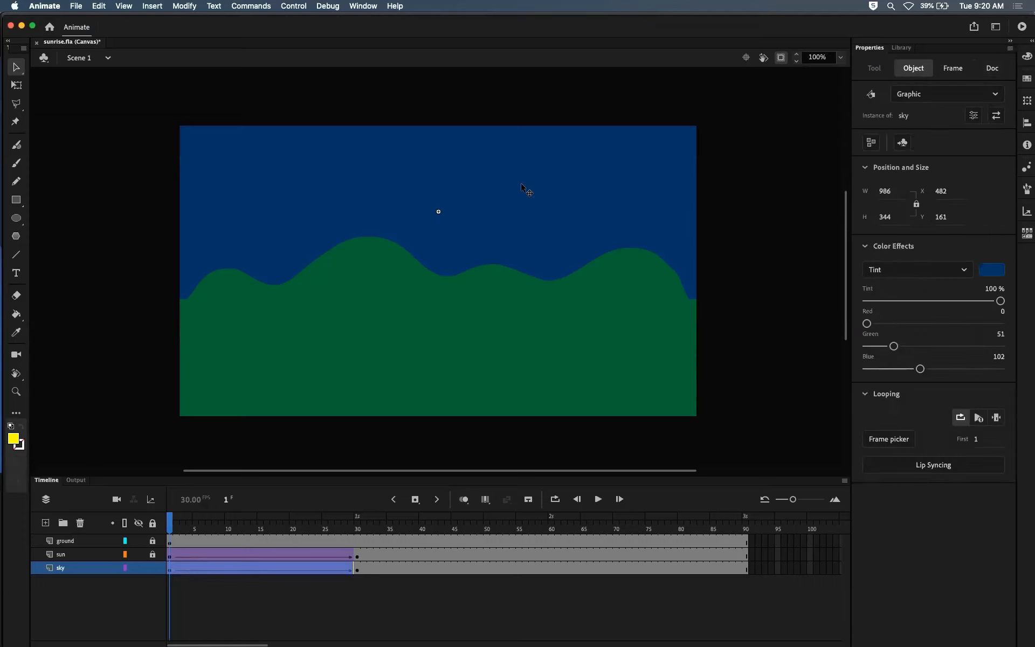
drag(171, 519, 360, 481)
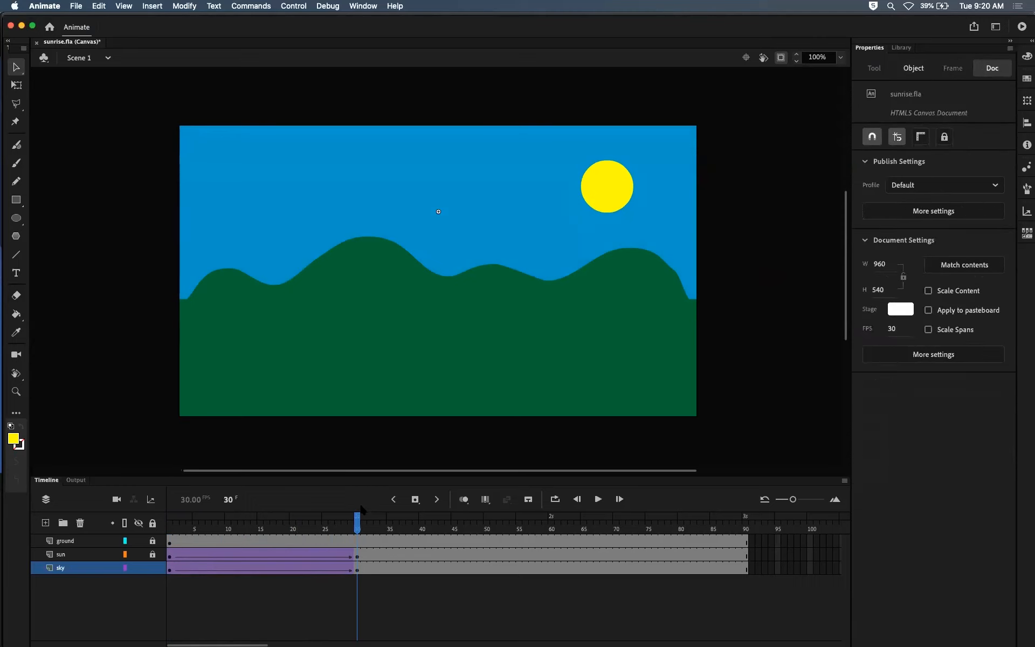
drag(353, 527, 168, 489)
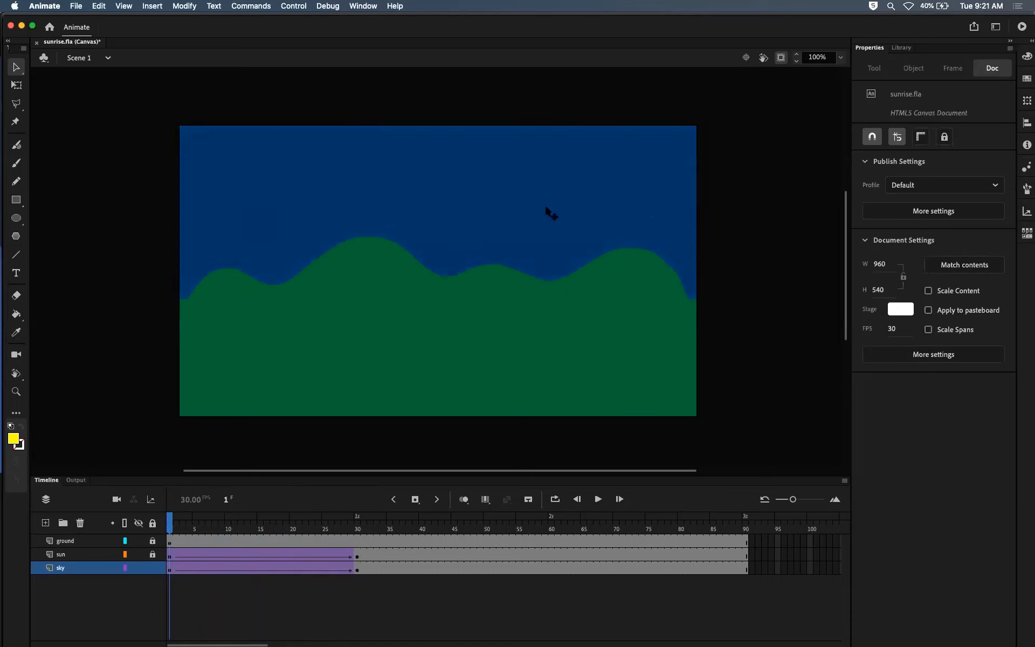
drag(170, 521, 331, 522)
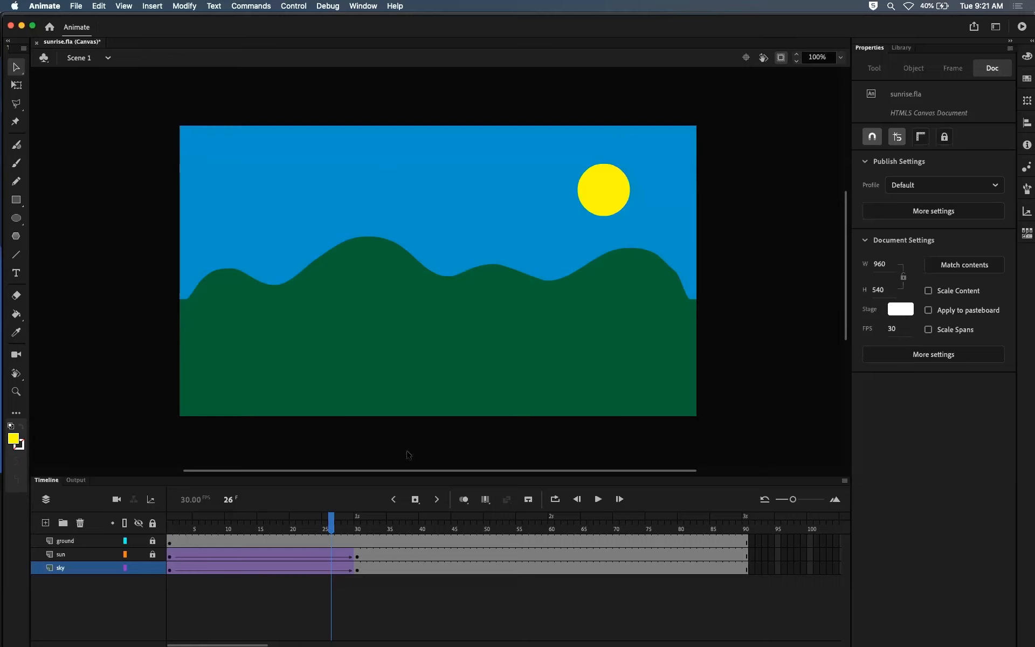
drag(331, 521, 152, 521)
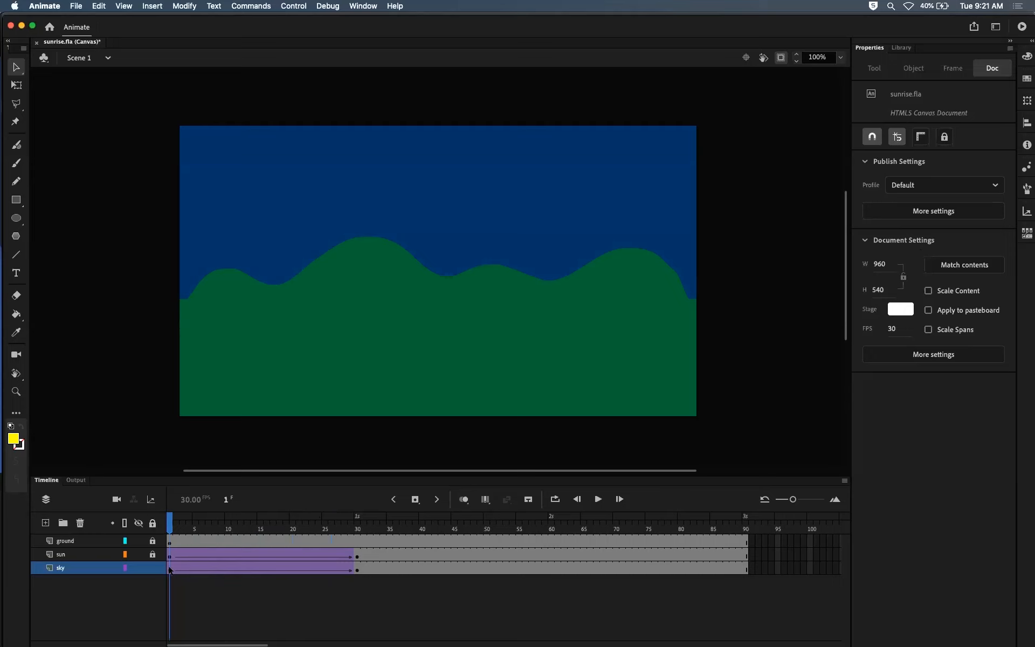
Step: Set the sky instance's color effect at frame 1 to None and preview the tween from there
click(468, 227)
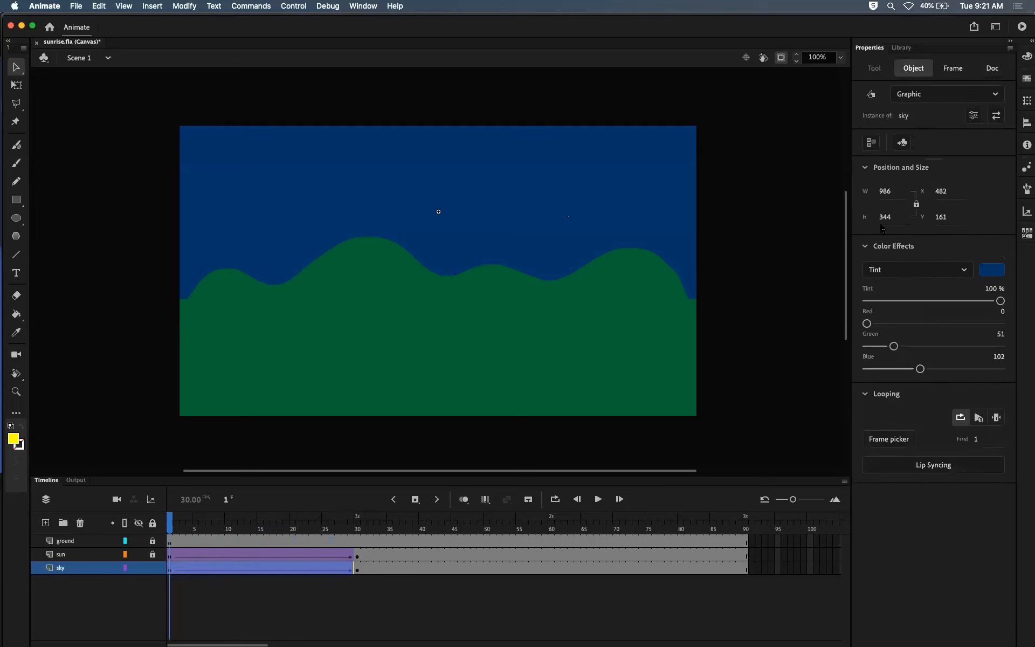
click(963, 270)
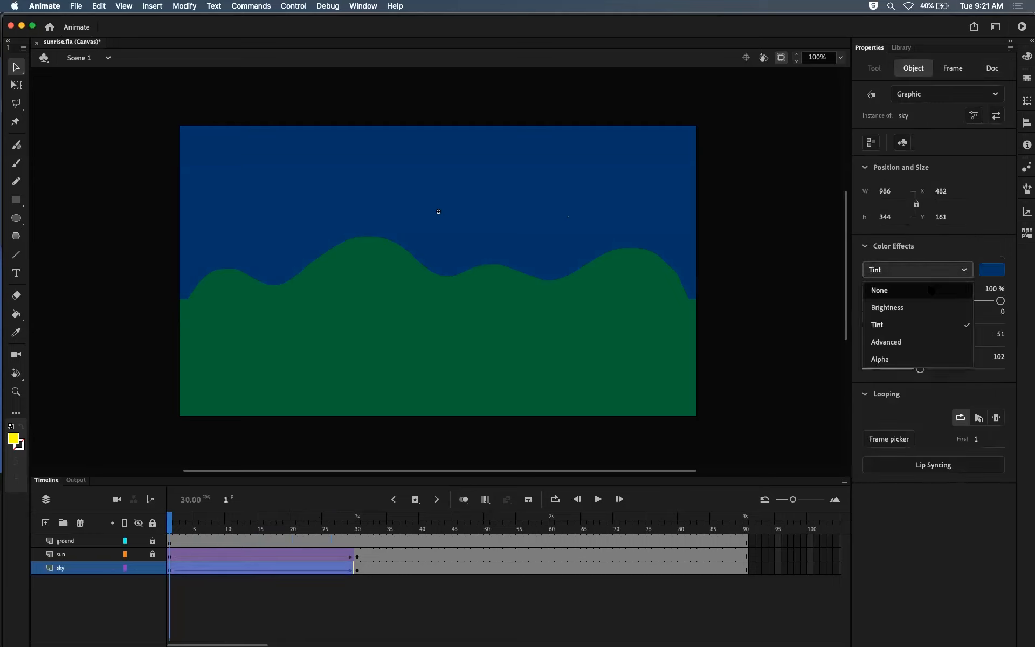
click(932, 290)
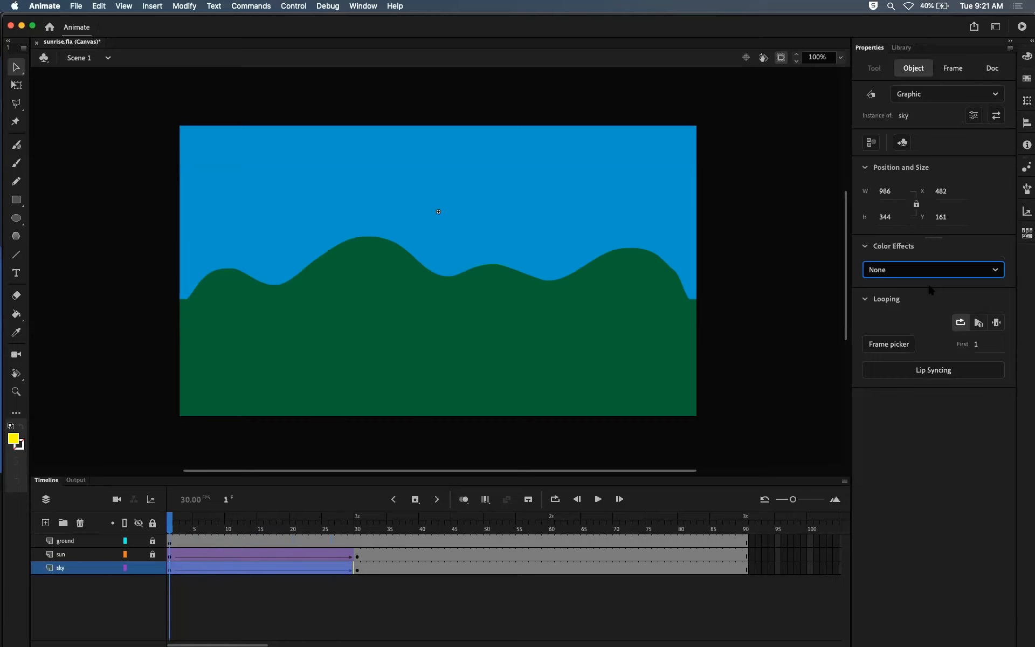
drag(170, 527, 251, 519)
key(Return)
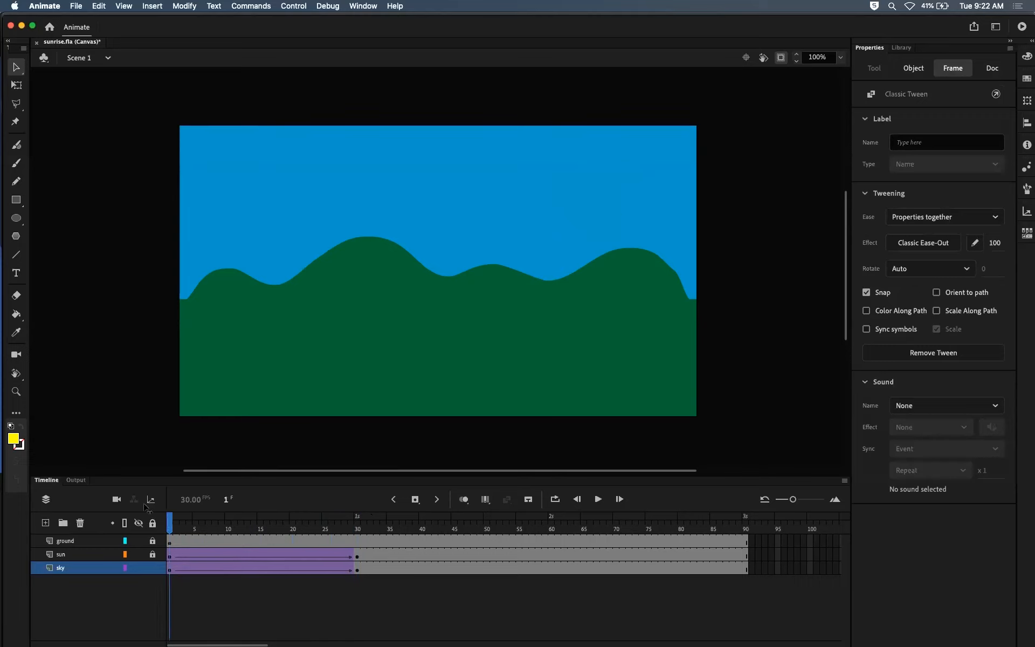
Step: Check the stage behind the sky by toggling that layer's visibility, and set the stage background to the sky's blue, #0099CC
click(640, 197)
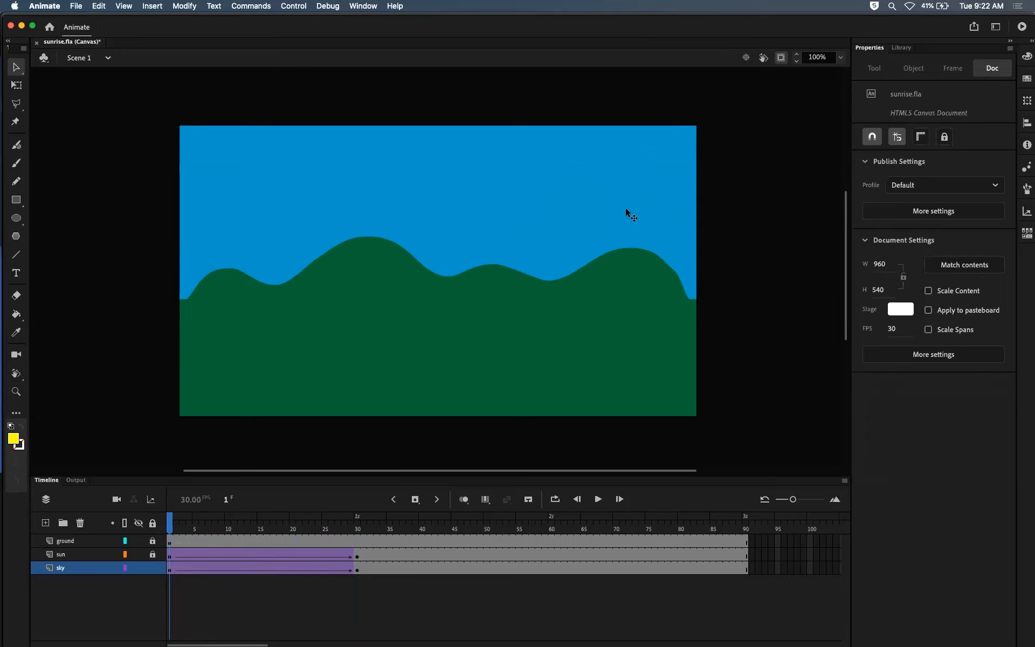
click(139, 568)
click(138, 569)
click(138, 569)
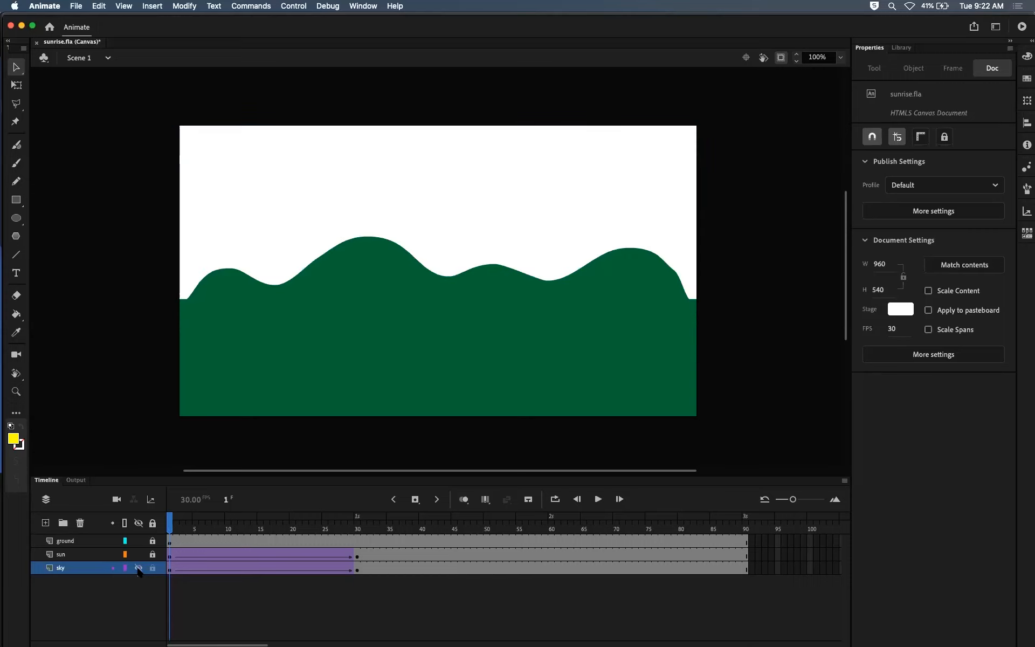
click(139, 569)
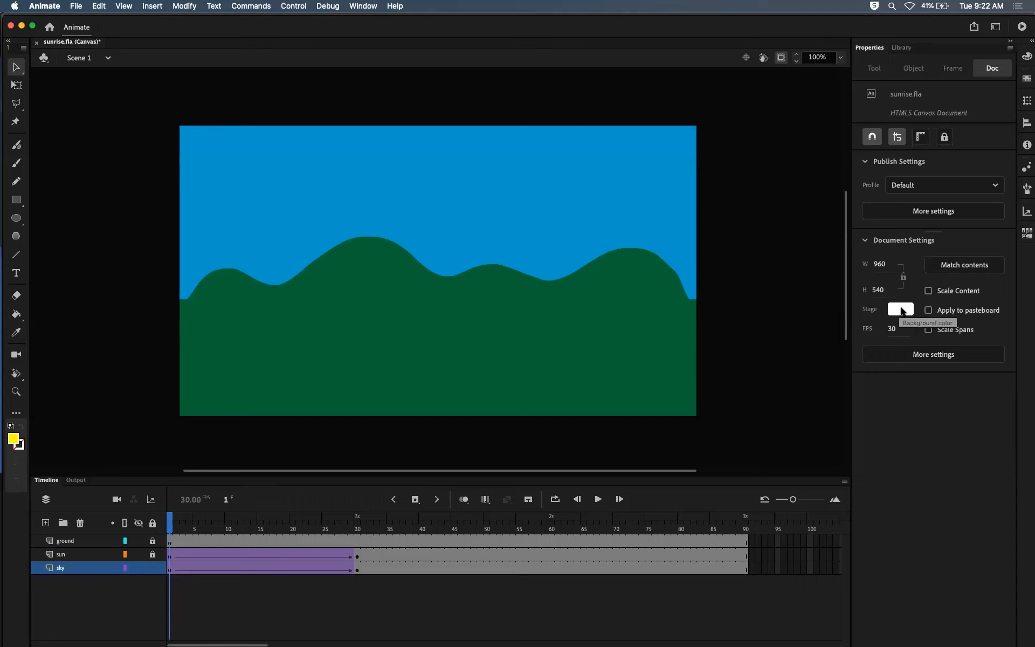
click(901, 310)
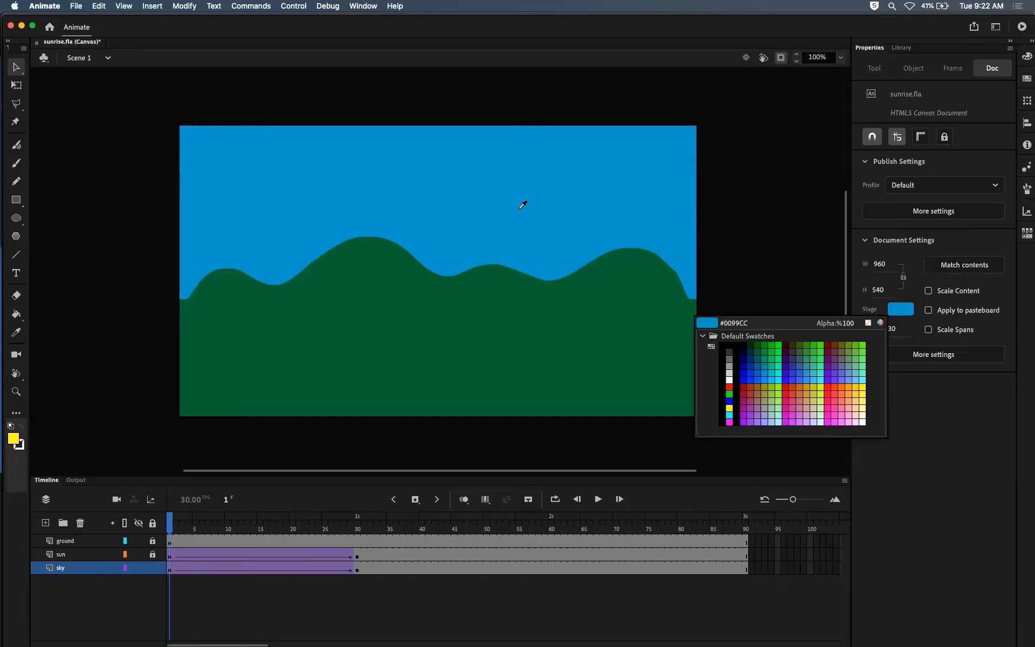
click(507, 196)
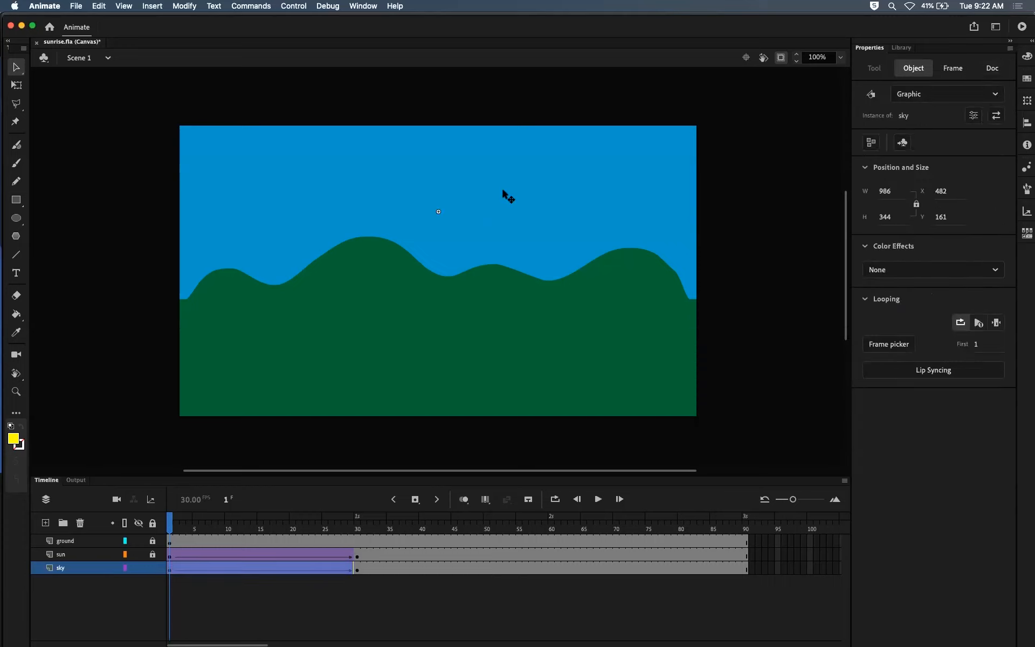
Step: Toggle the visibility of the sky and ground layers at frame 1 to compare the sky with the stage background
mouse_move(138, 571)
click(138, 573)
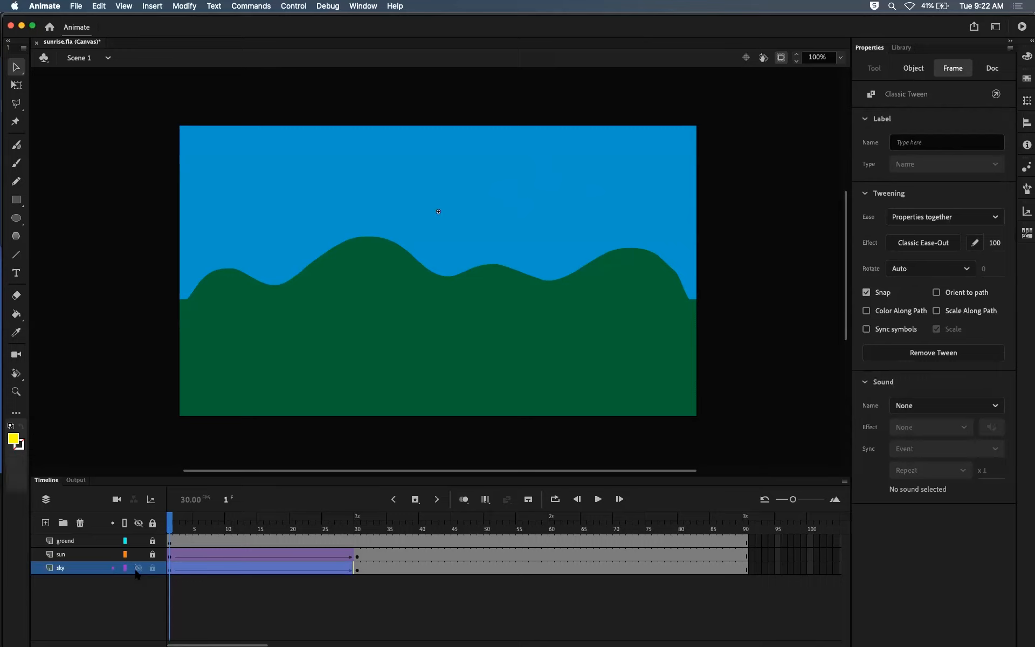
click(136, 566)
click(138, 541)
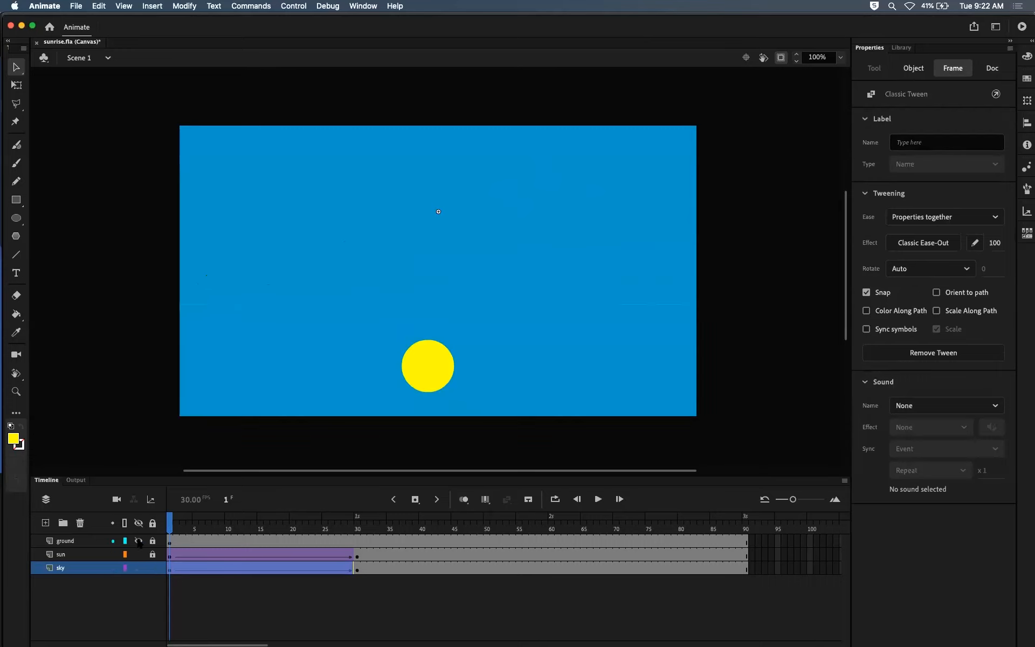
click(139, 541)
click(138, 541)
click(139, 542)
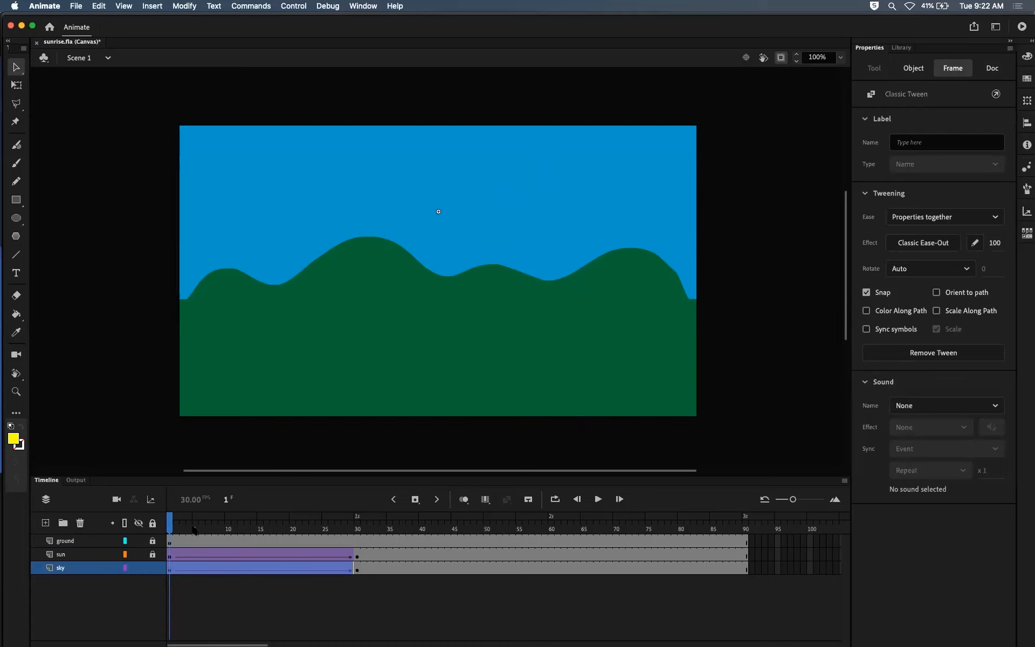
mouse_move(171, 524)
mouse_down()
mouse_move(234, 524)
mouse_move(169, 523)
mouse_up()
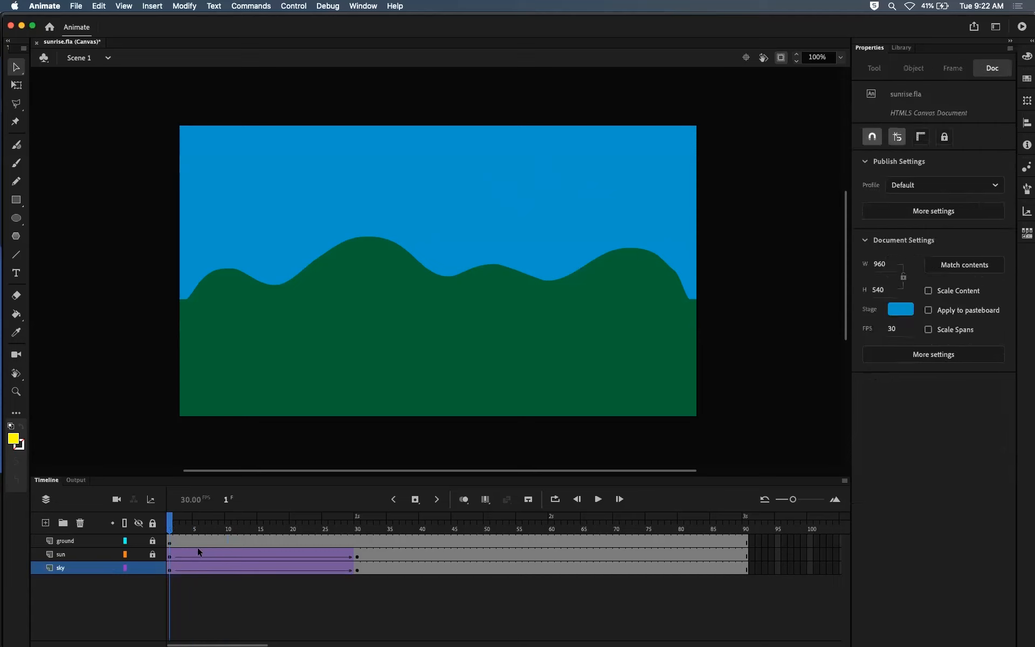
click(439, 213)
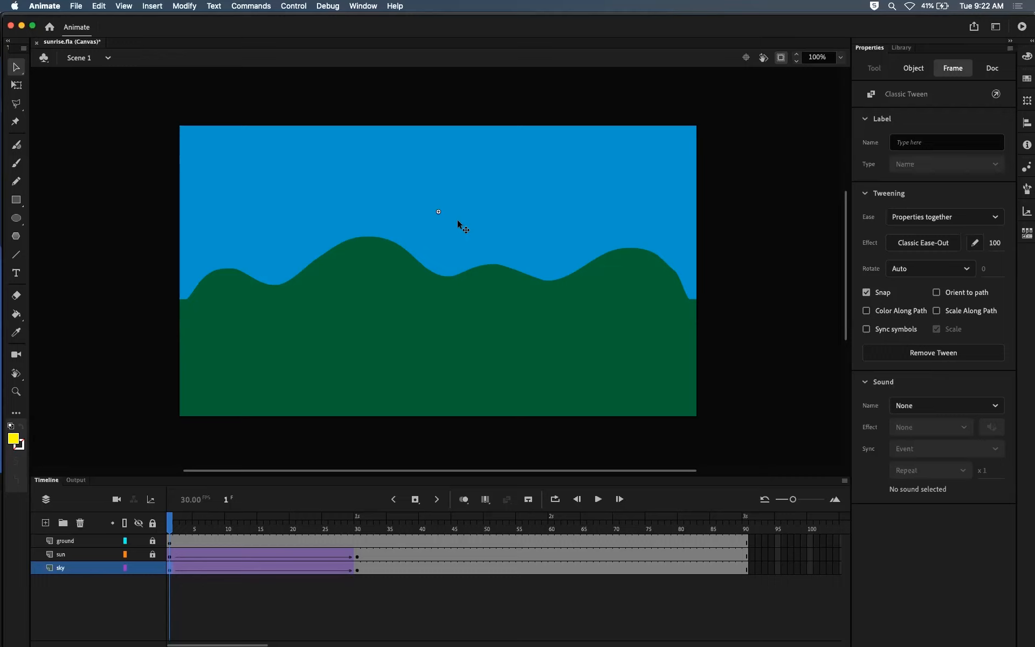
Step: Open the sky symbol for editing from frame 30 and select the sky shape inside it
drag(170, 527, 360, 514)
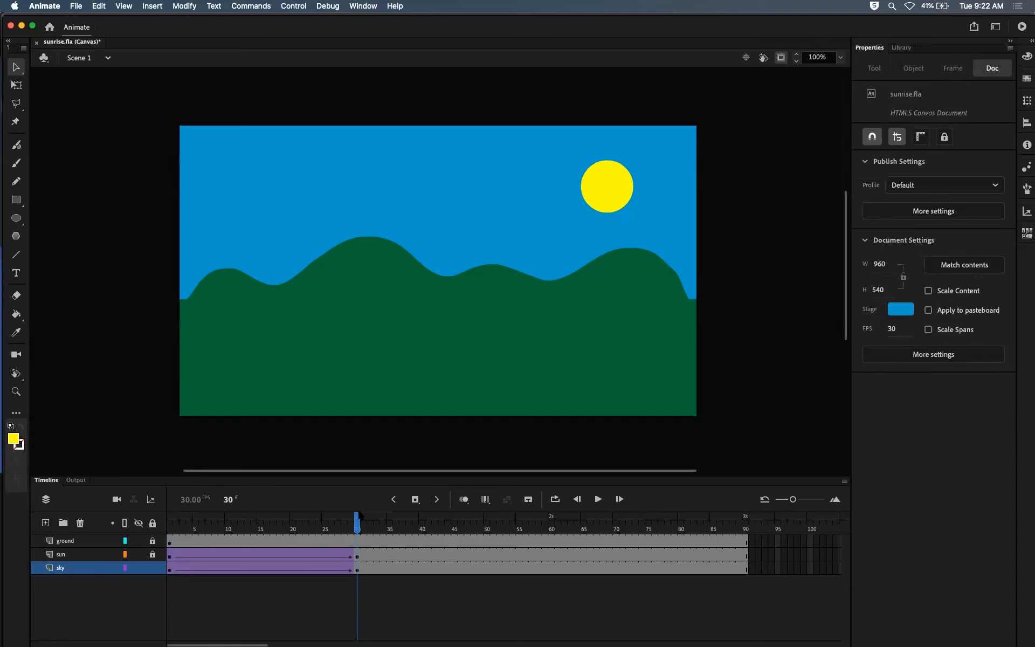
click(461, 207)
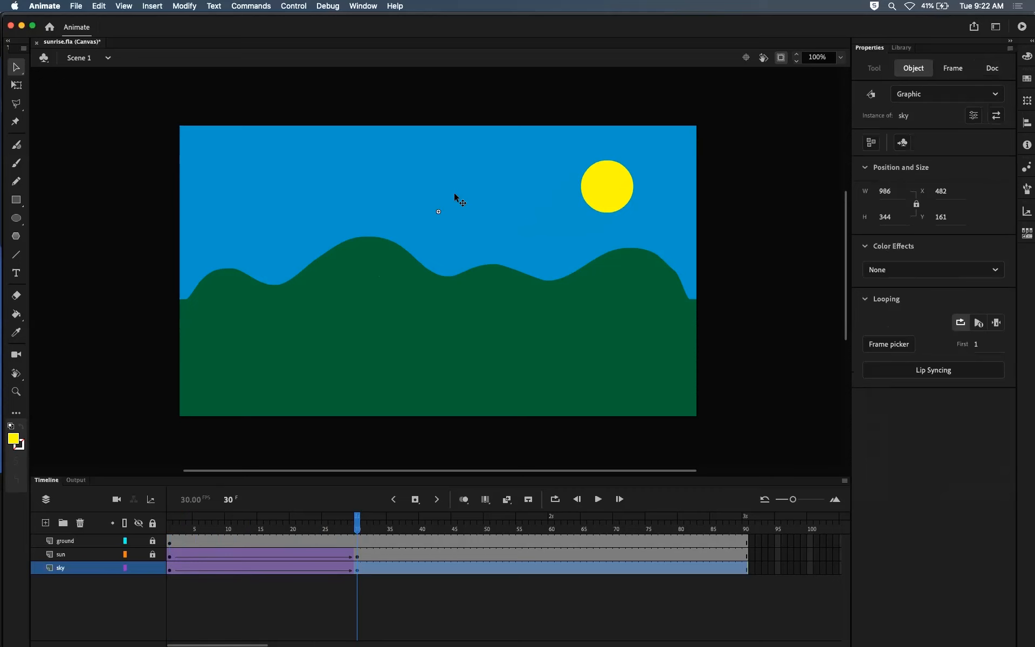
double_click(455, 194)
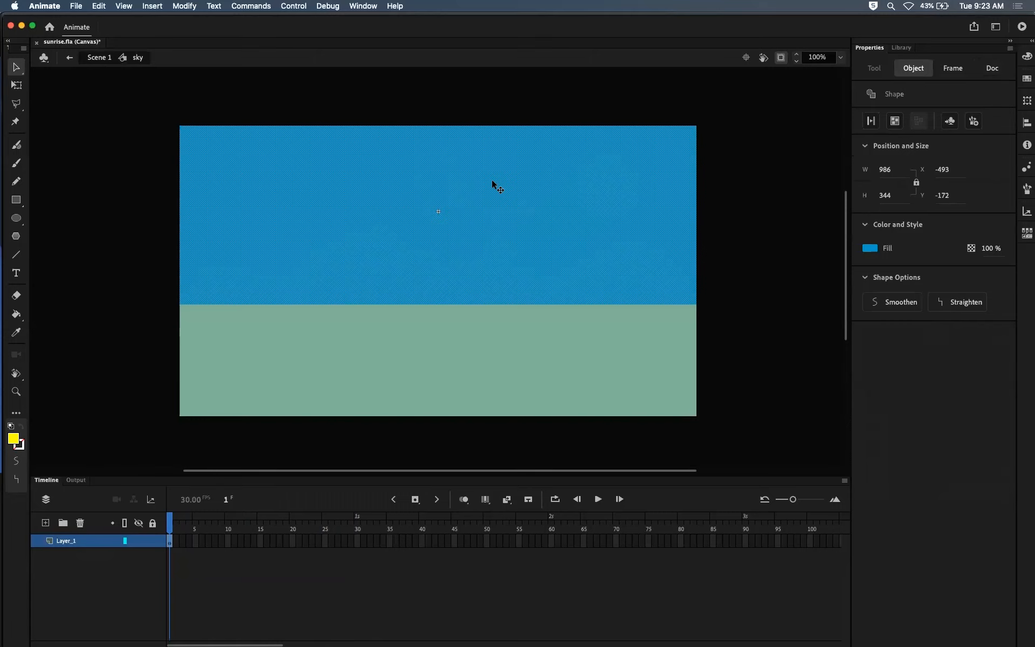
click(141, 116)
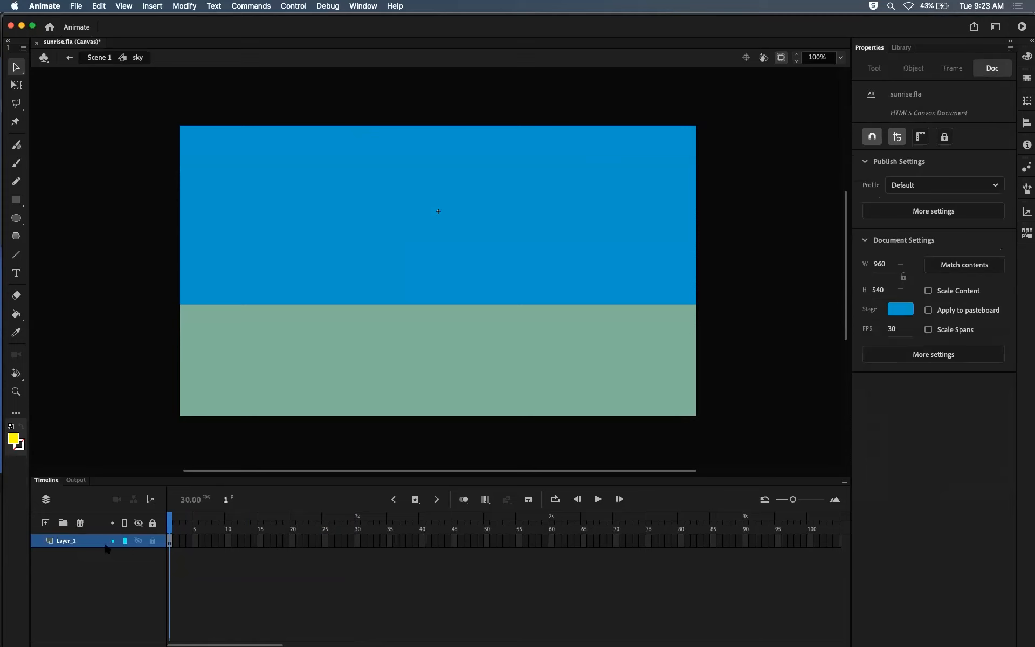
click(365, 262)
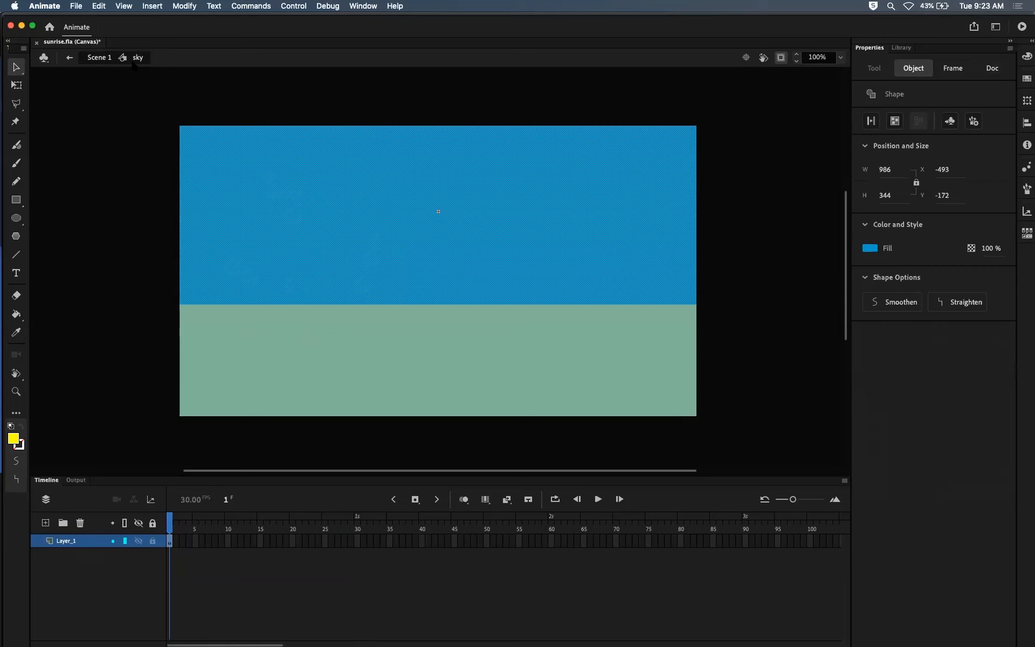
Step: Set the sky shape's fill to dark blue #003366 and return to Scene 1
click(870, 248)
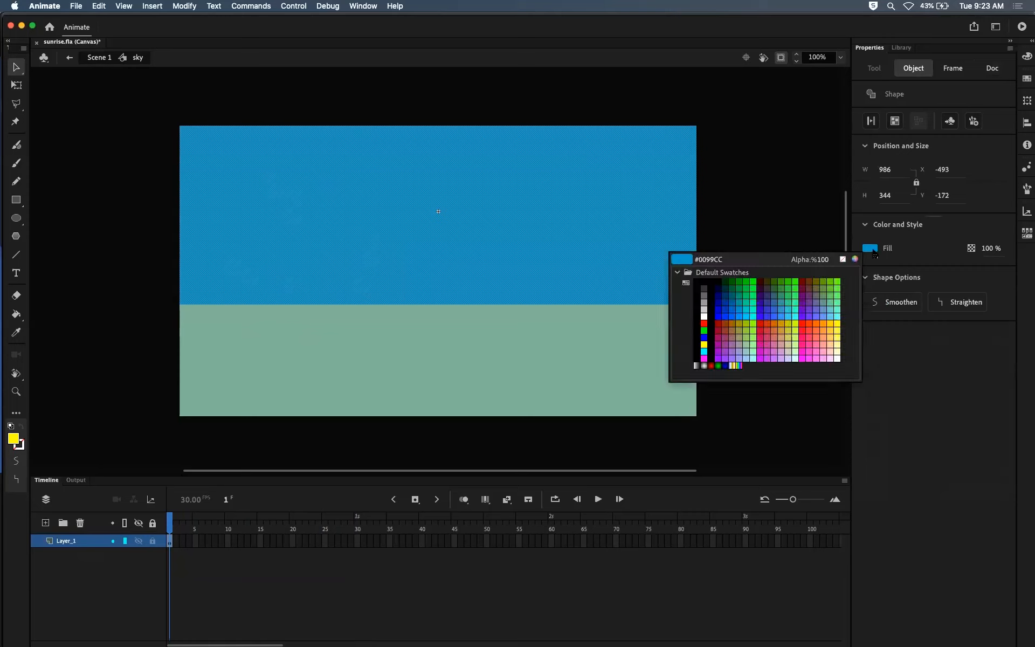
click(727, 292)
click(770, 238)
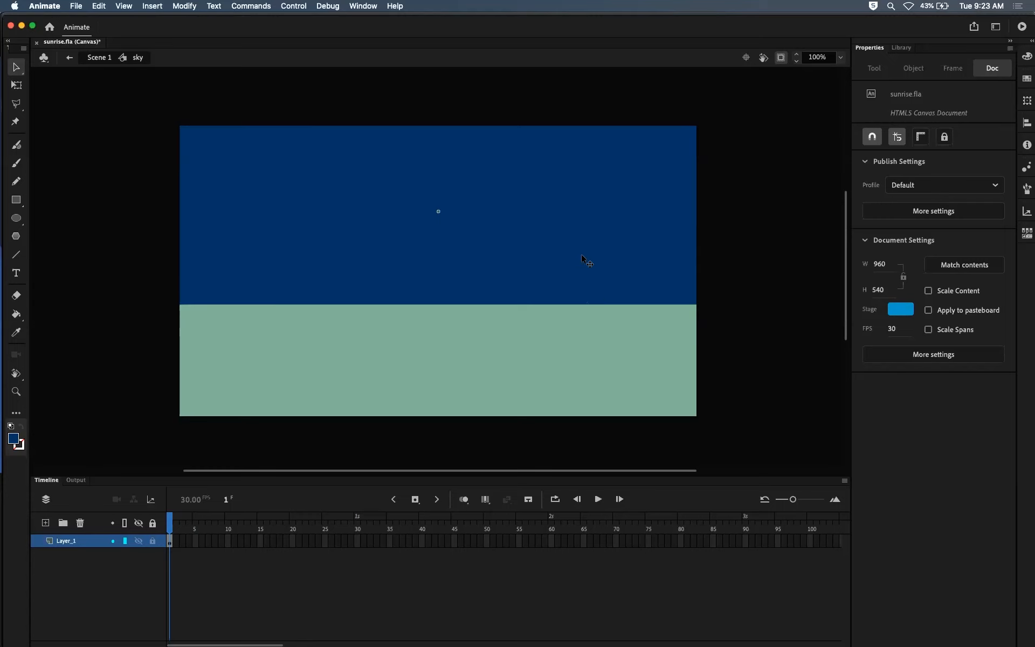
click(325, 208)
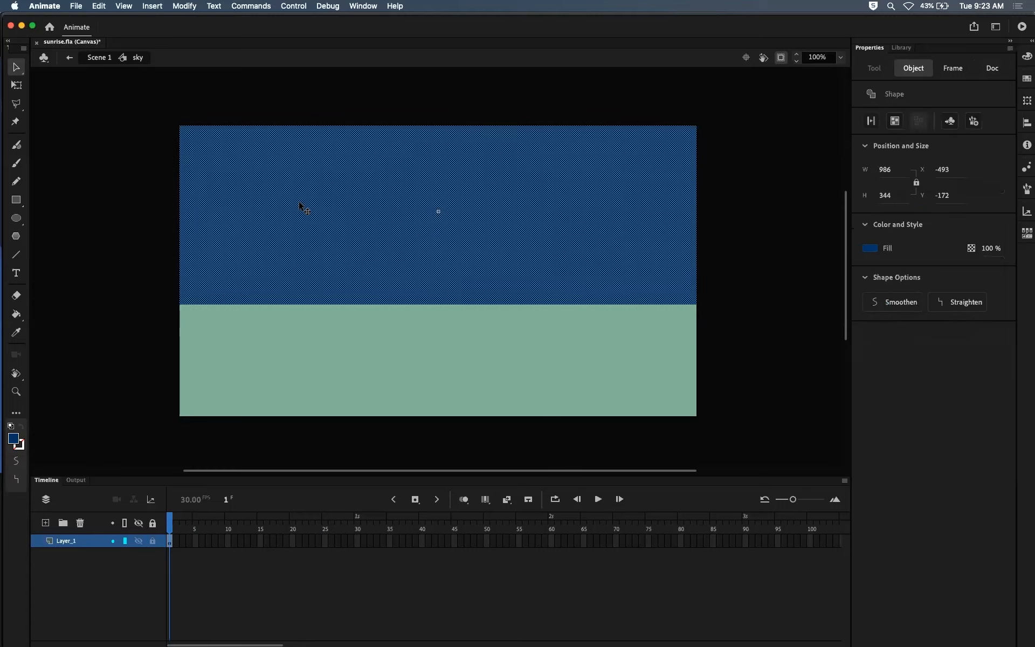
click(150, 192)
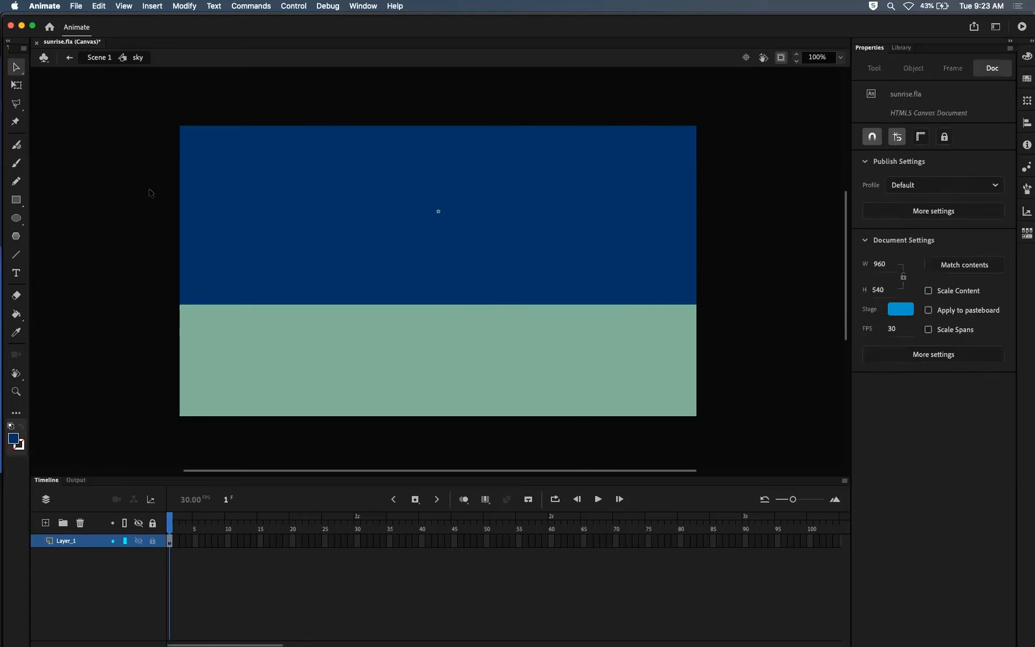
click(99, 58)
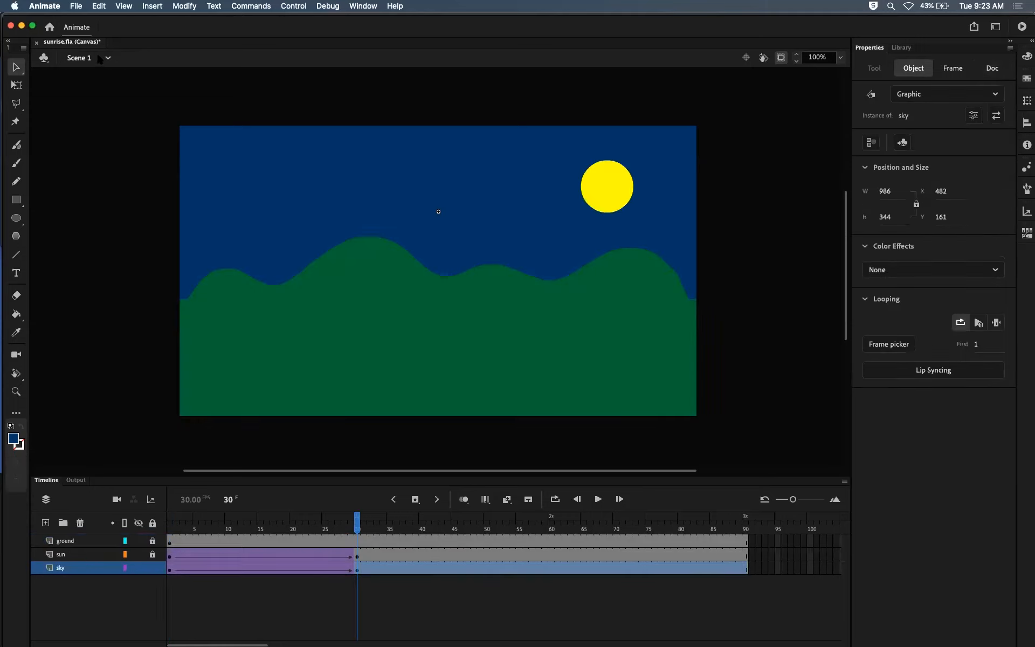
Step: Review the tween from frame 1 to 30, and apply an Alpha color effect of 0% to the sky instance at frame 30
drag(361, 527, 162, 531)
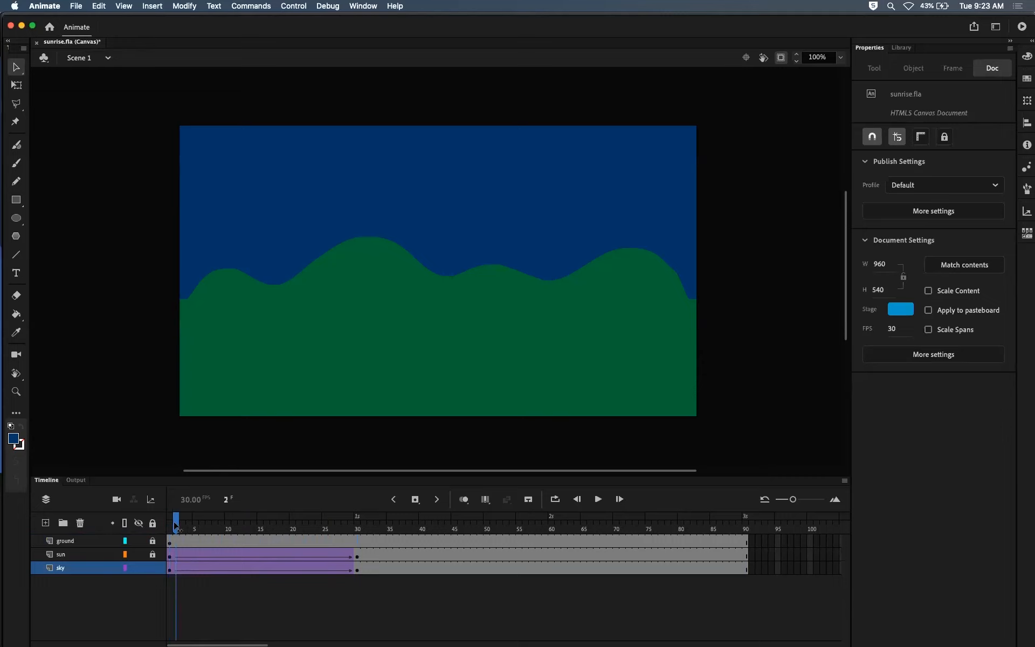
drag(170, 525, 360, 544)
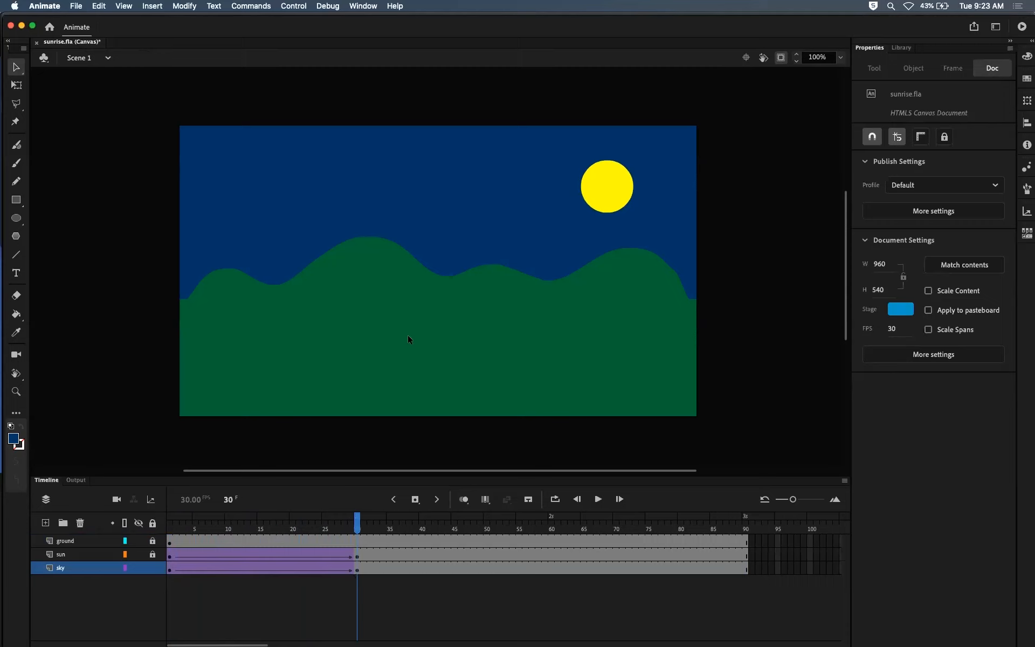
click(483, 199)
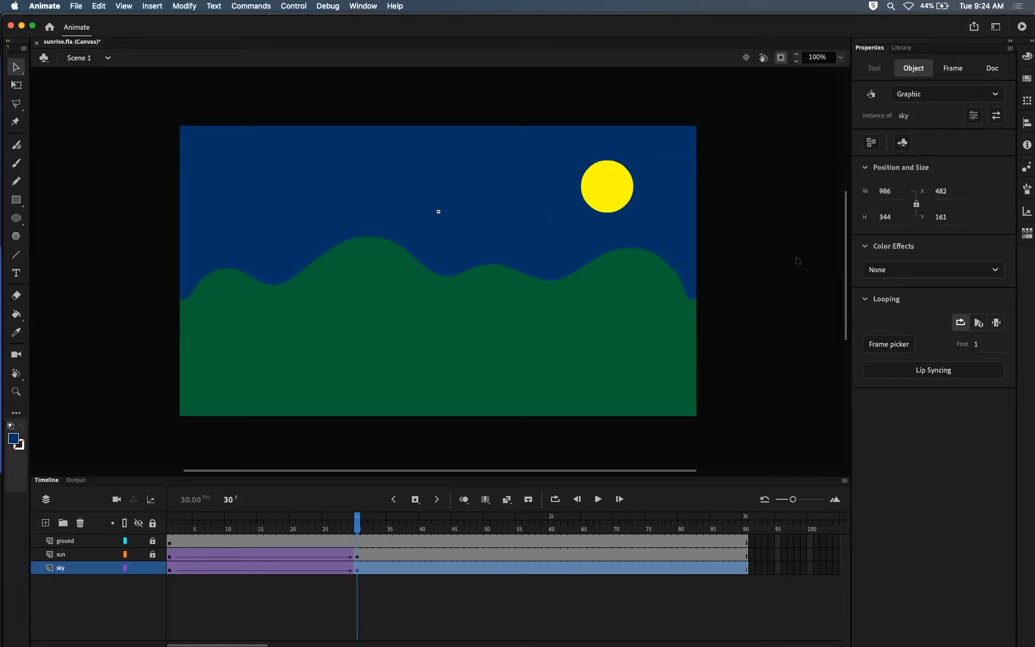
click(929, 270)
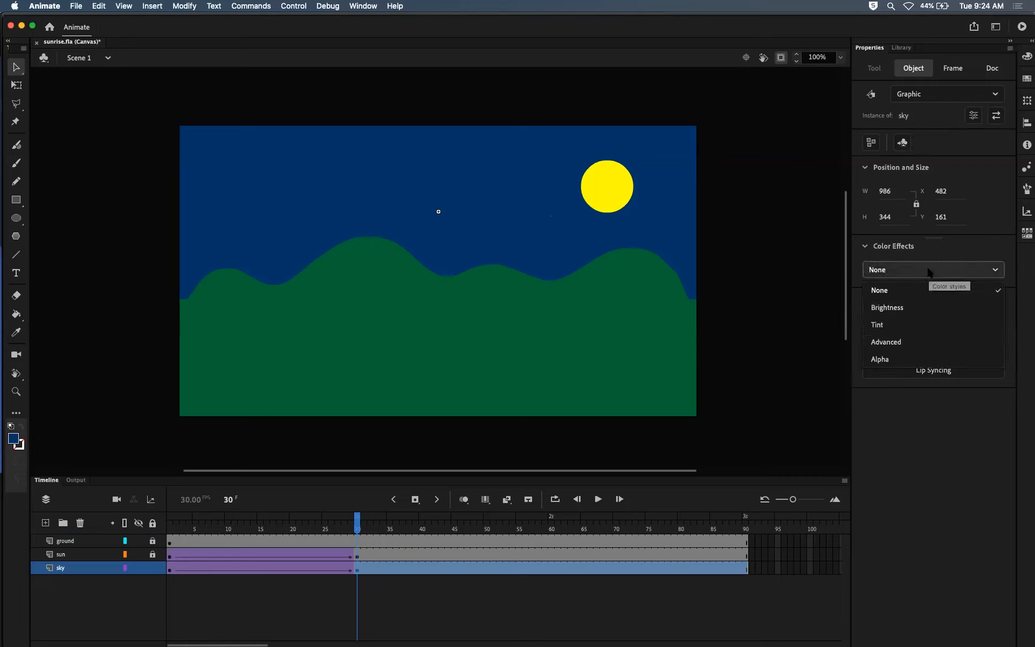
click(904, 359)
drag(934, 301, 866, 301)
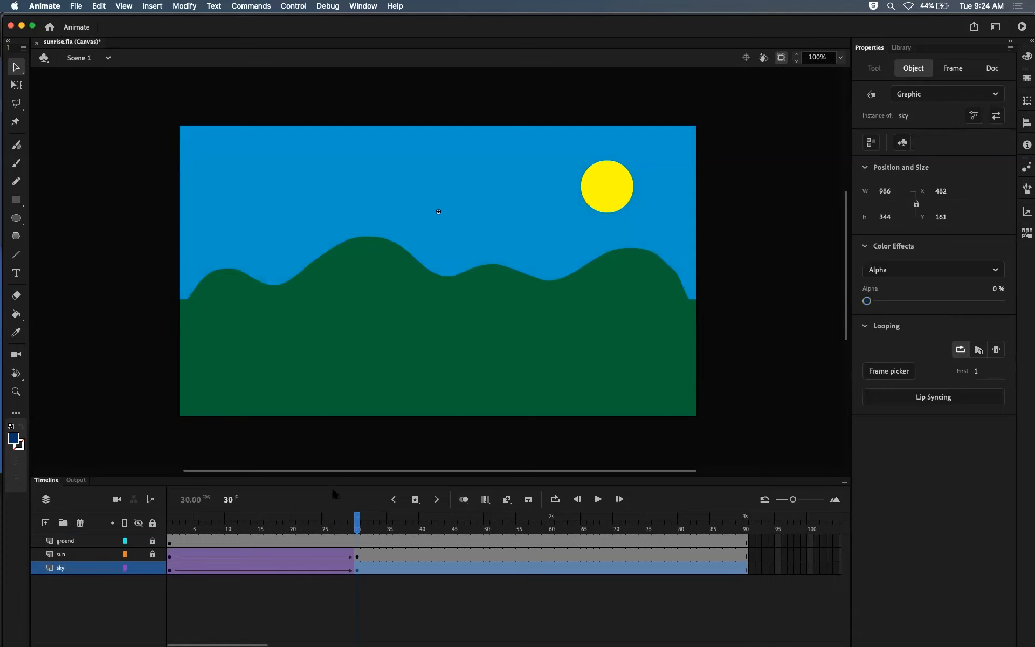
Step: Test the sky fade animation in the browser, return to Animate and save sunrise.fla
mouse_move(358, 526)
mouse_down()
mouse_move(145, 534)
mouse_move(279, 529)
mouse_move(160, 534)
mouse_move(264, 523)
mouse_move(359, 536)
mouse_up()
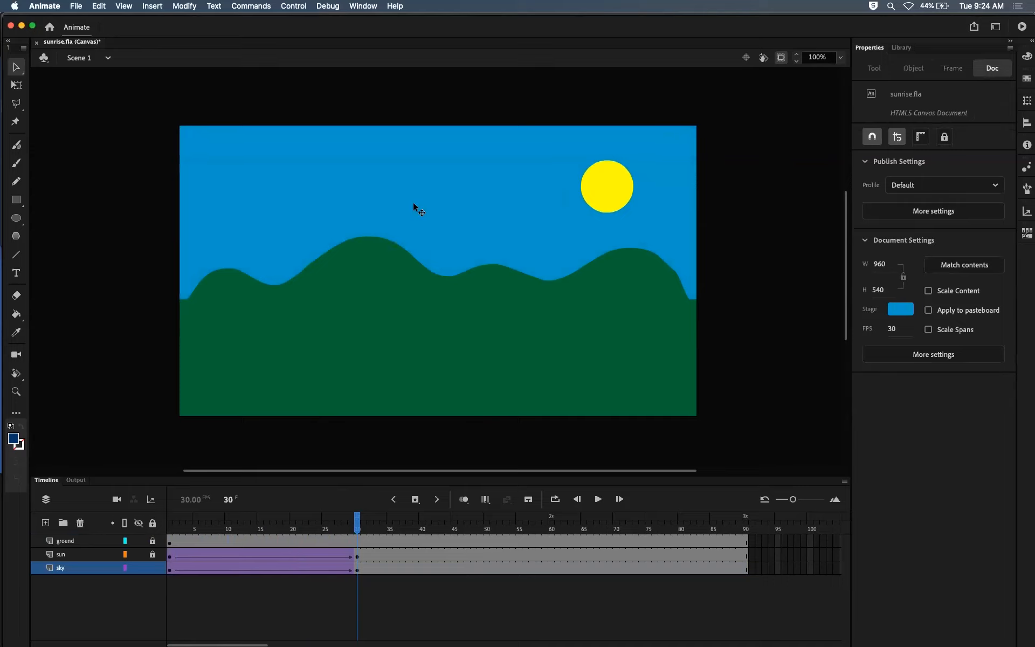
key(super+Return)
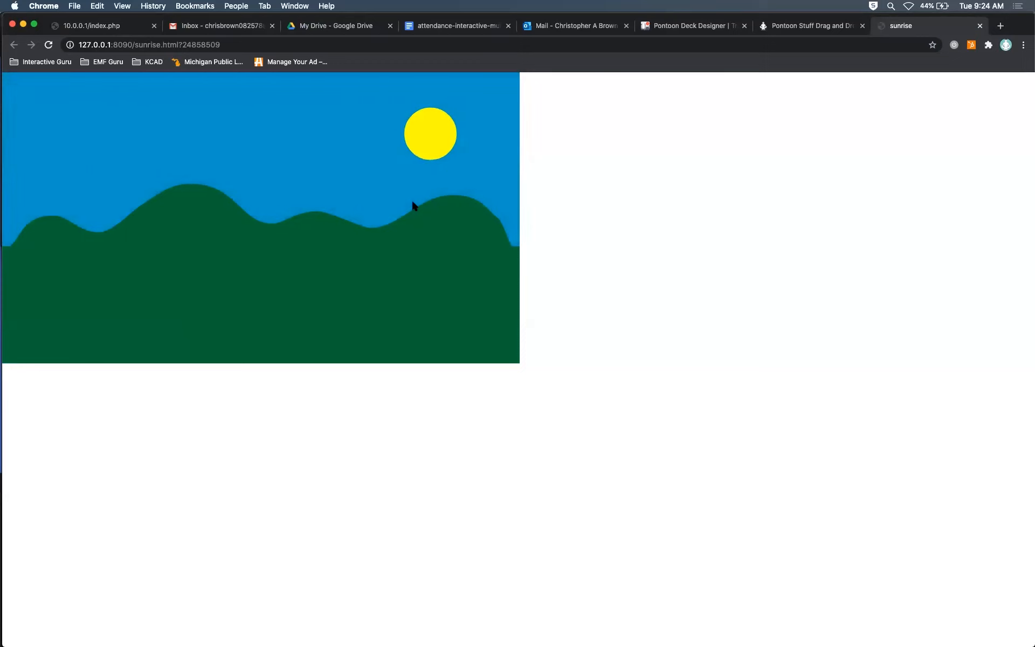
key(super+Tab)
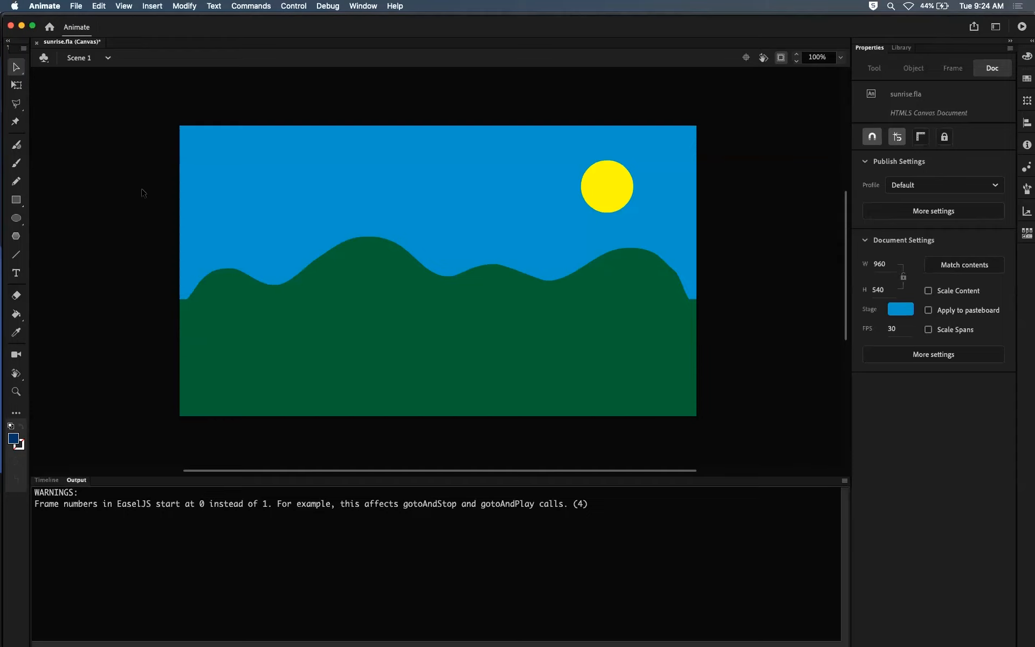
click(77, 7)
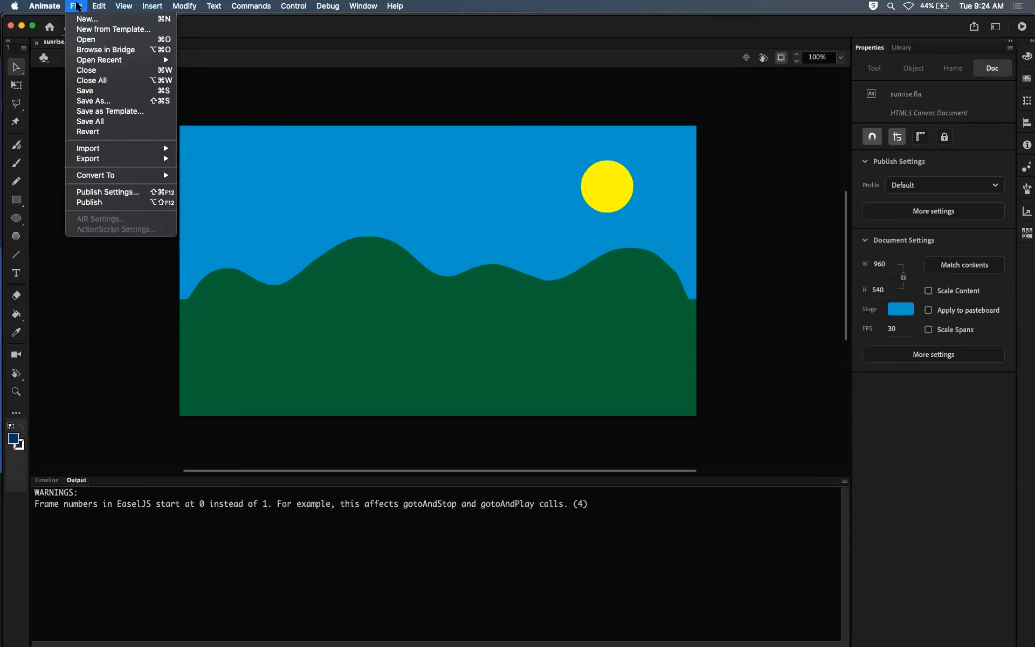
click(94, 90)
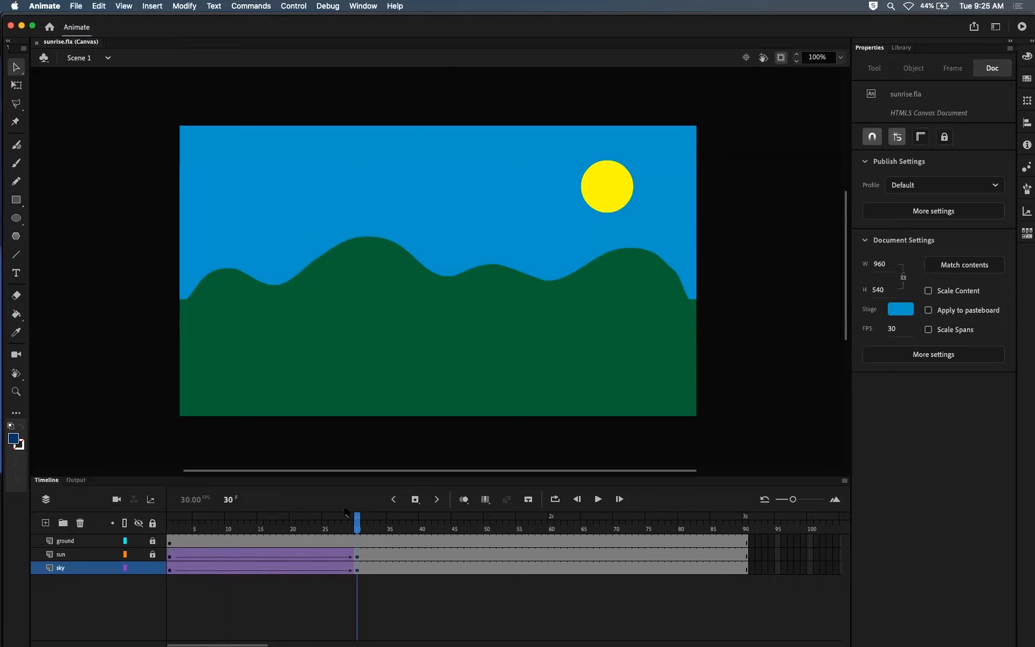
Step: Duplicate the ground layer in the timeline
mouse_move(358, 522)
mouse_down()
mouse_move(170, 522)
mouse_move(351, 522)
mouse_move(212, 531)
mouse_move(233, 534)
mouse_move(357, 529)
mouse_move(164, 531)
mouse_move(351, 530)
mouse_move(201, 531)
mouse_move(280, 531)
mouse_move(180, 500)
mouse_move(307, 521)
mouse_move(385, 519)
mouse_move(364, 516)
mouse_up()
click(99, 541)
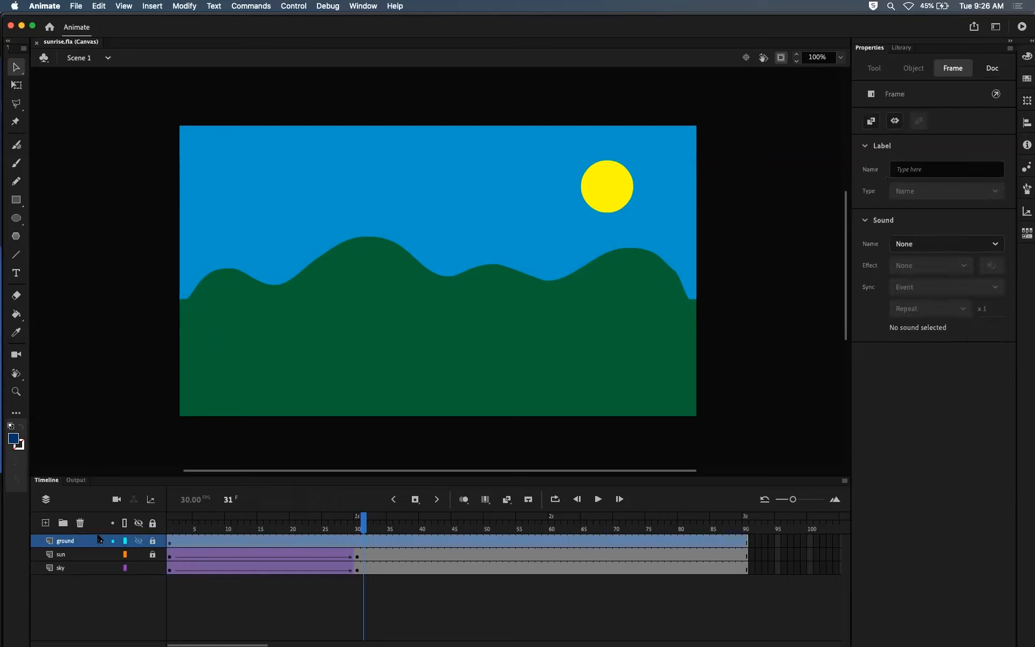
right_click(93, 540)
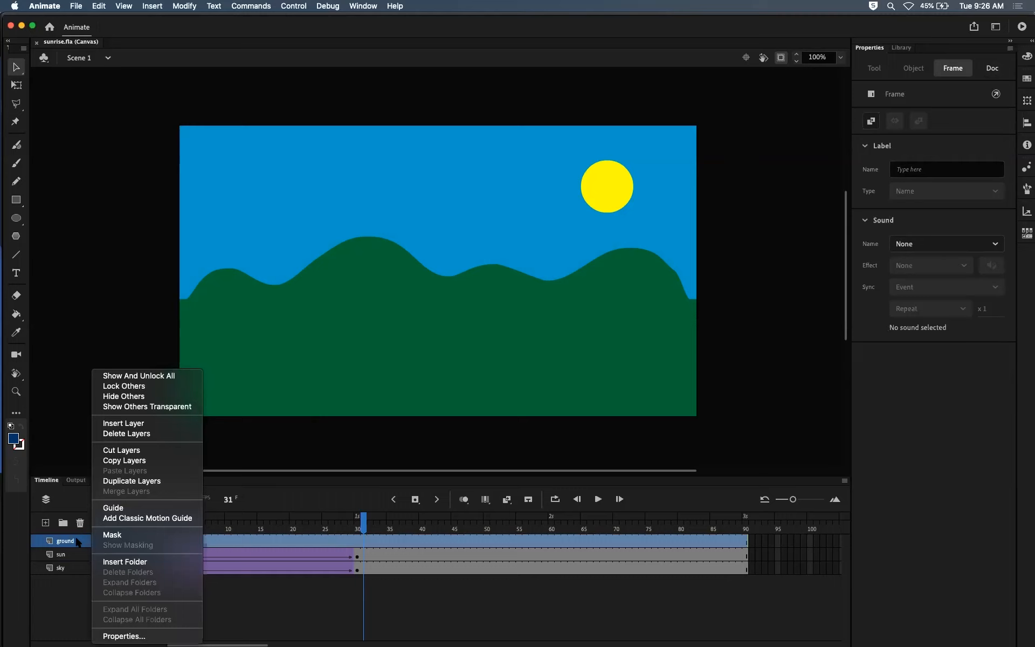
click(89, 542)
right_click(89, 541)
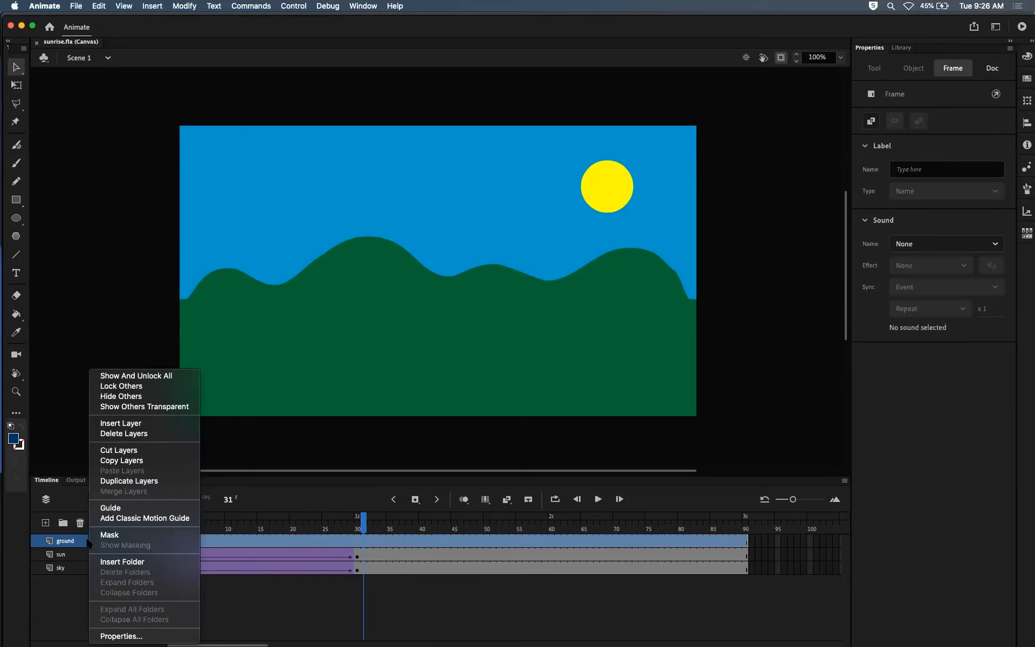
click(111, 482)
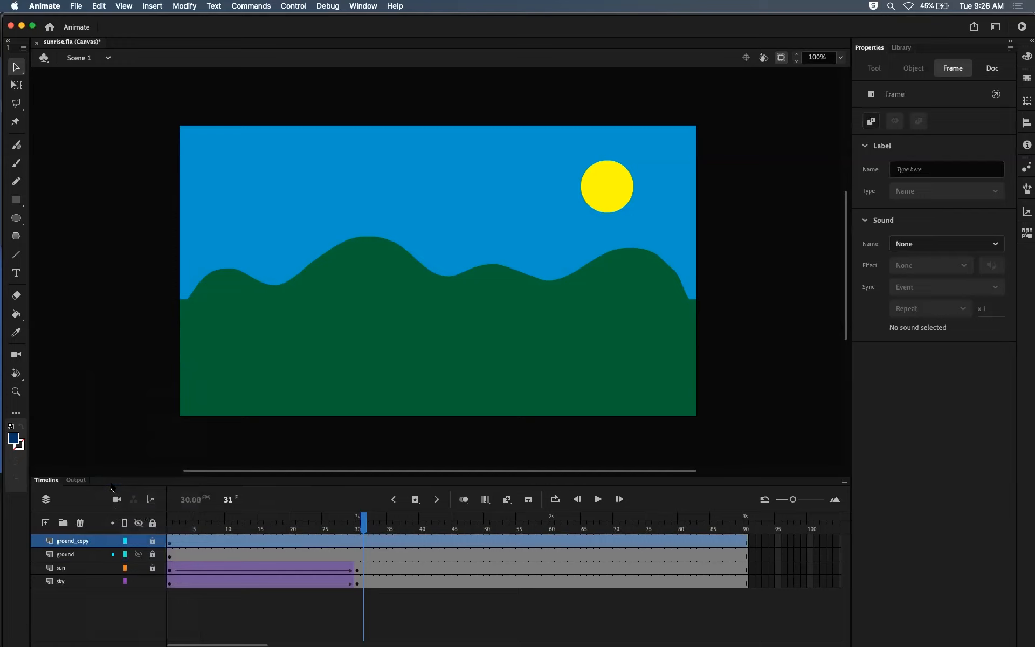
Step: Rename the original ground layer as ground_light
double_click(86, 554)
click(97, 555)
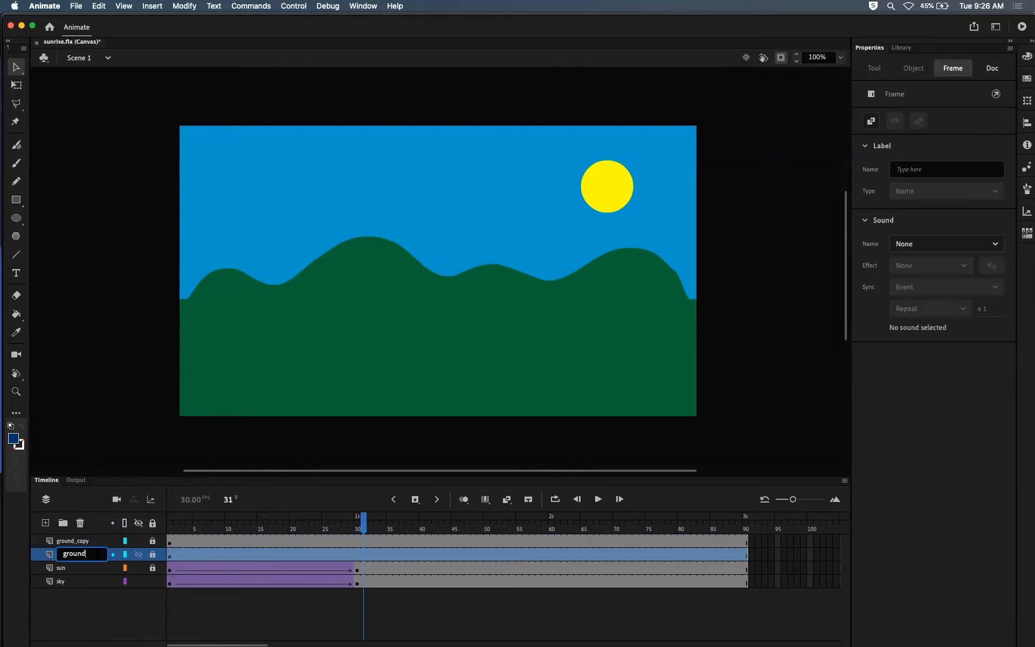
text(_light)
key(Return)
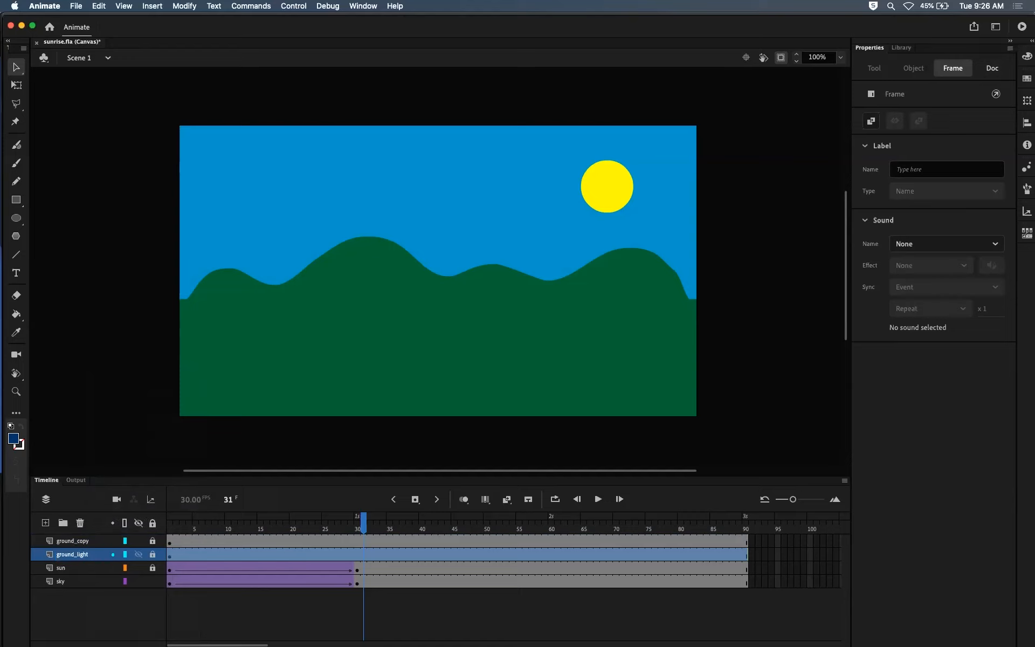
Step: Rename the duplicated ground layer as ground_dark
click(91, 544)
double_click(91, 544)
click(99, 540)
key(Right)
key(BackSpace)
key(BackSpace)
key(BackSpace)
key(BackSpace)
text(dark)
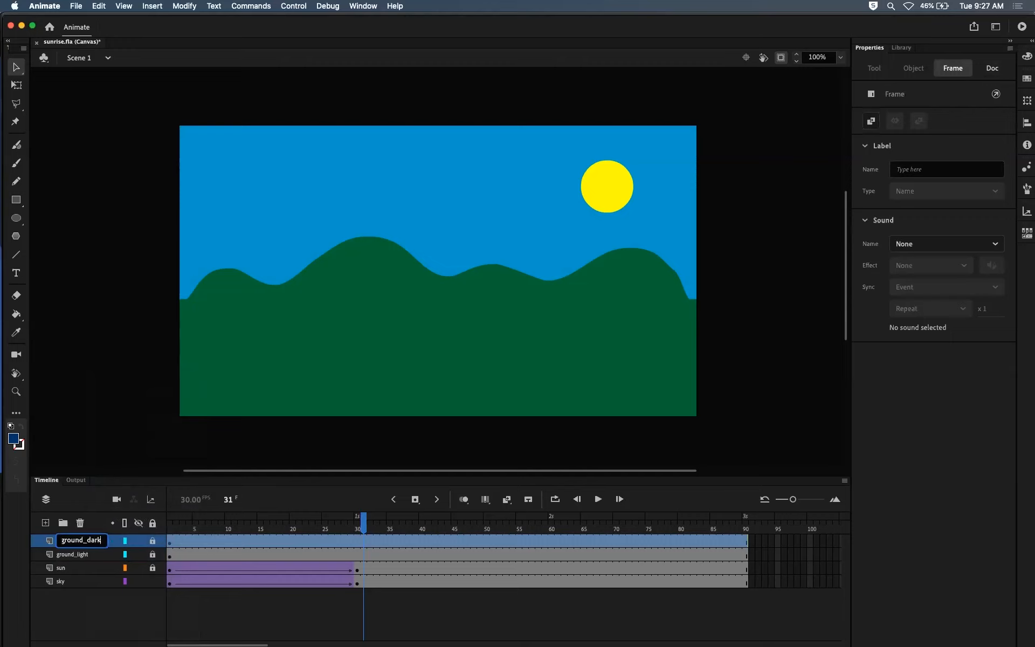
key(Return)
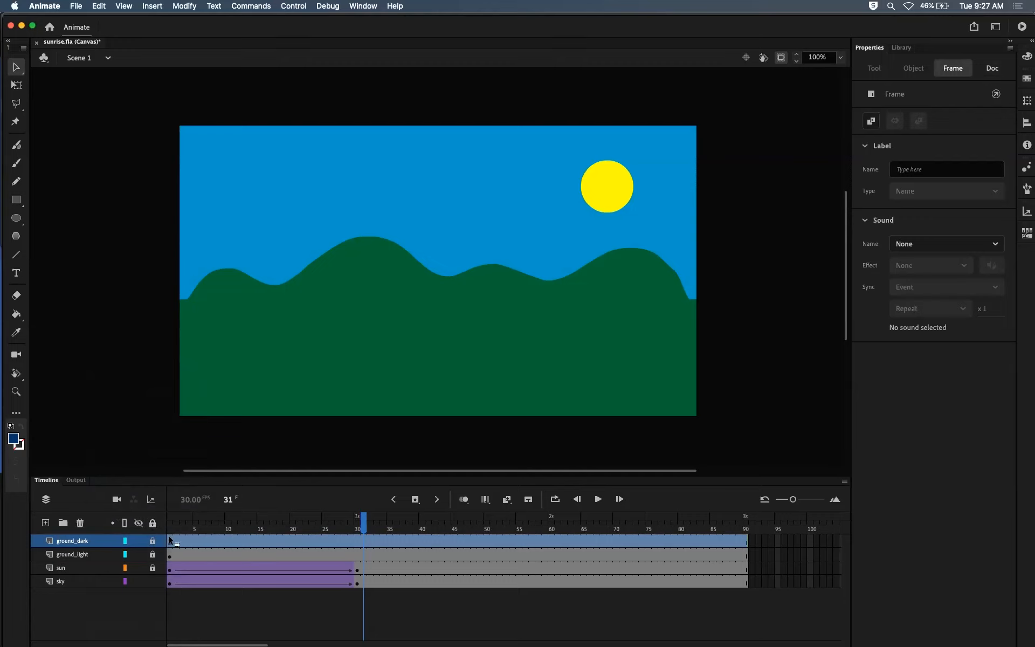
Step: Toggle the visibility of the two ground layers to compare them, unlock ground_light and lock the sky layer
click(153, 540)
click(317, 351)
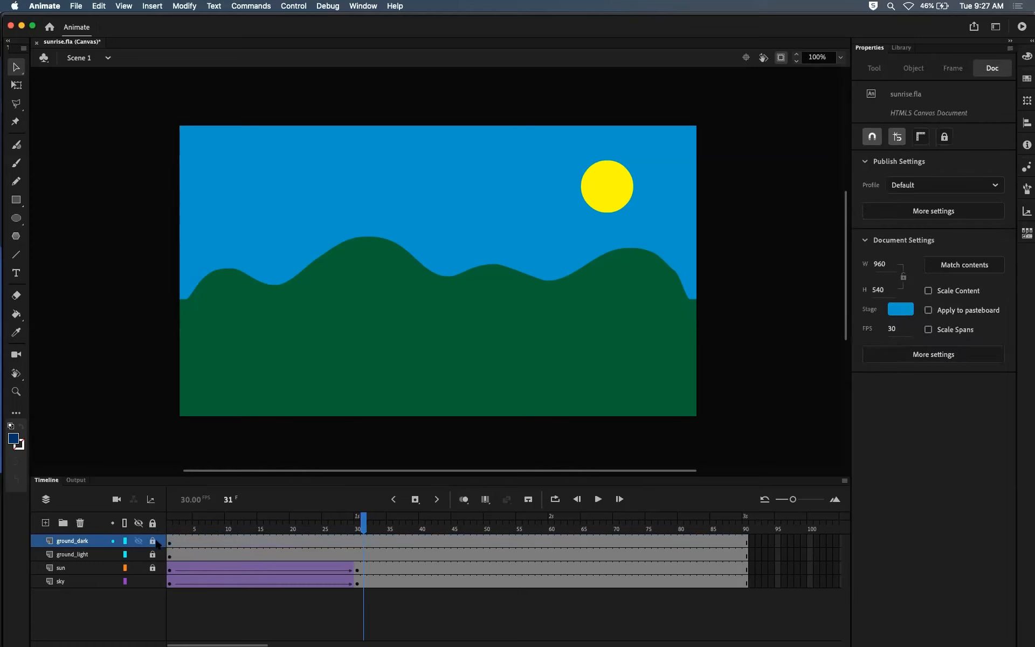
click(140, 541)
click(139, 554)
click(138, 542)
click(139, 541)
click(139, 554)
click(153, 555)
click(152, 581)
mouse_move(361, 520)
mouse_down()
mouse_move(241, 522)
mouse_move(351, 521)
mouse_up()
Step: Open the ground symbol to inspect its shape and return to Scene 1
double_click(387, 344)
click(408, 319)
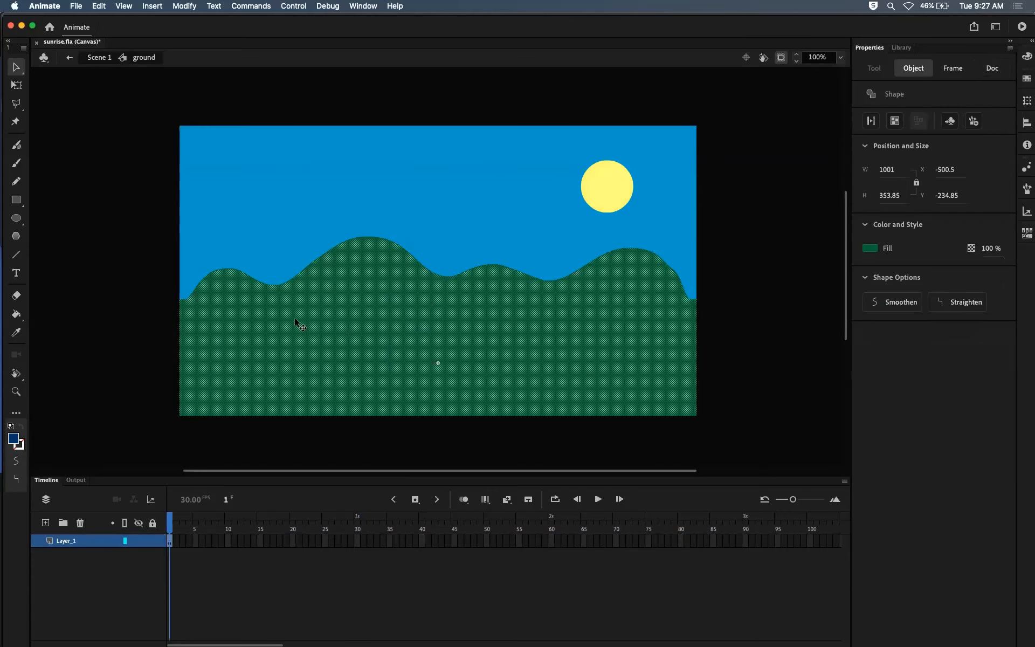
click(96, 58)
Step: Hide the ground_dark layer and select frame 1 of the ground_light layer
click(169, 544)
click(169, 552)
click(173, 540)
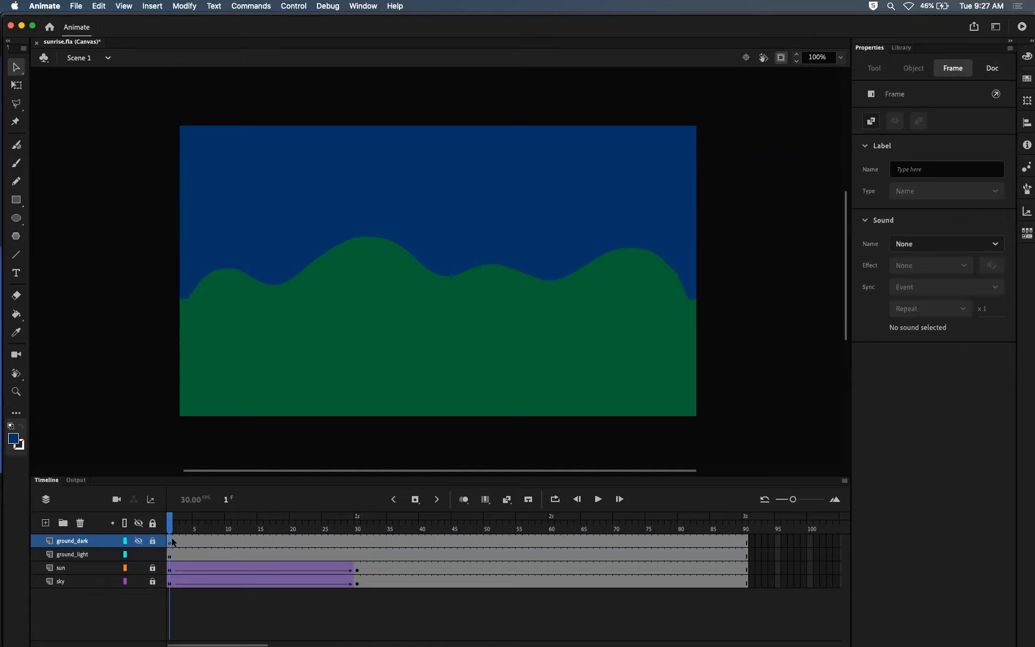
click(139, 540)
click(168, 556)
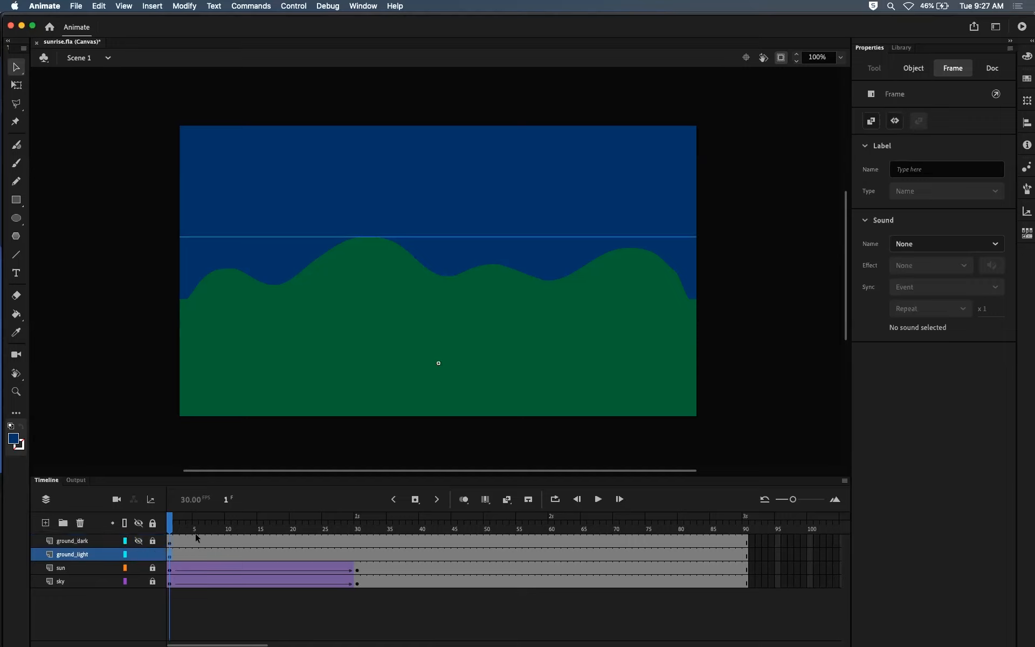
Step: Break apart the ground symbol instance on the ground_light layer into an editable shape
click(397, 347)
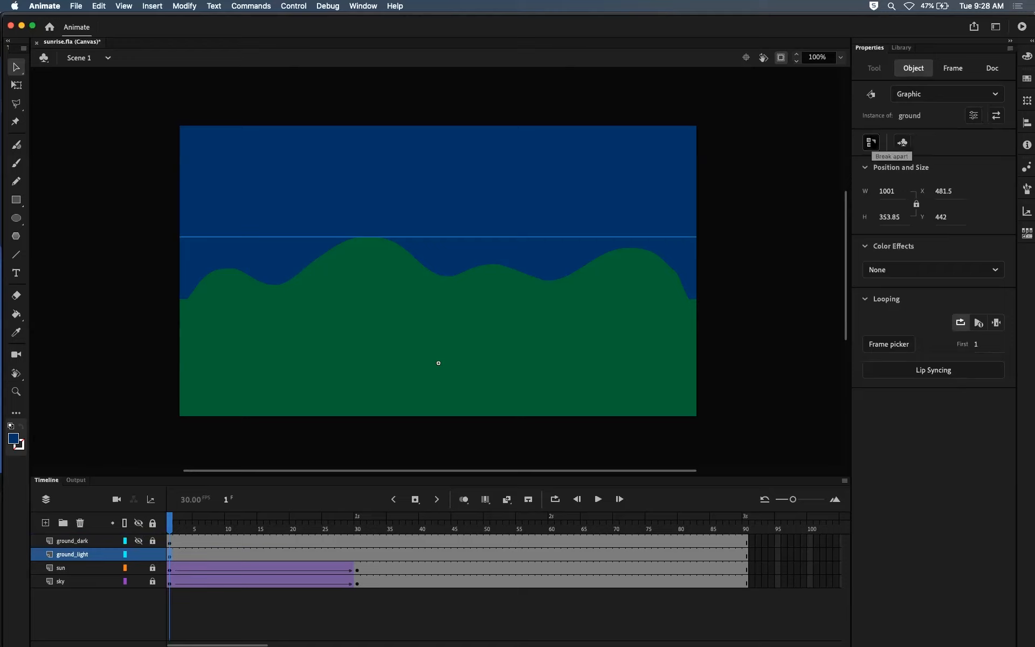
click(711, 289)
click(616, 329)
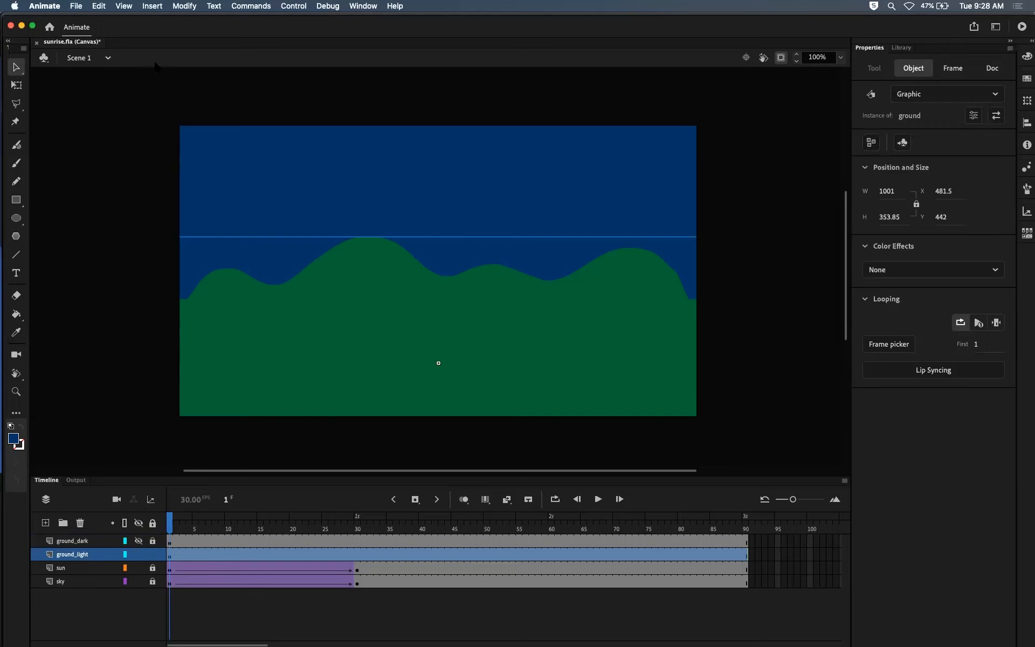
click(184, 6)
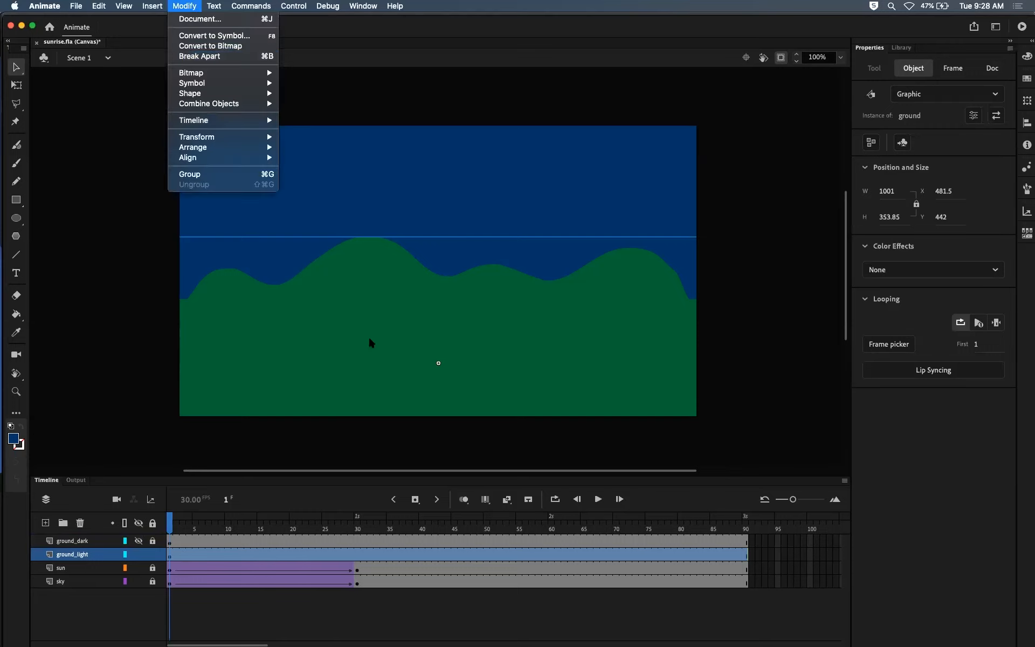
click(421, 342)
right_click(421, 342)
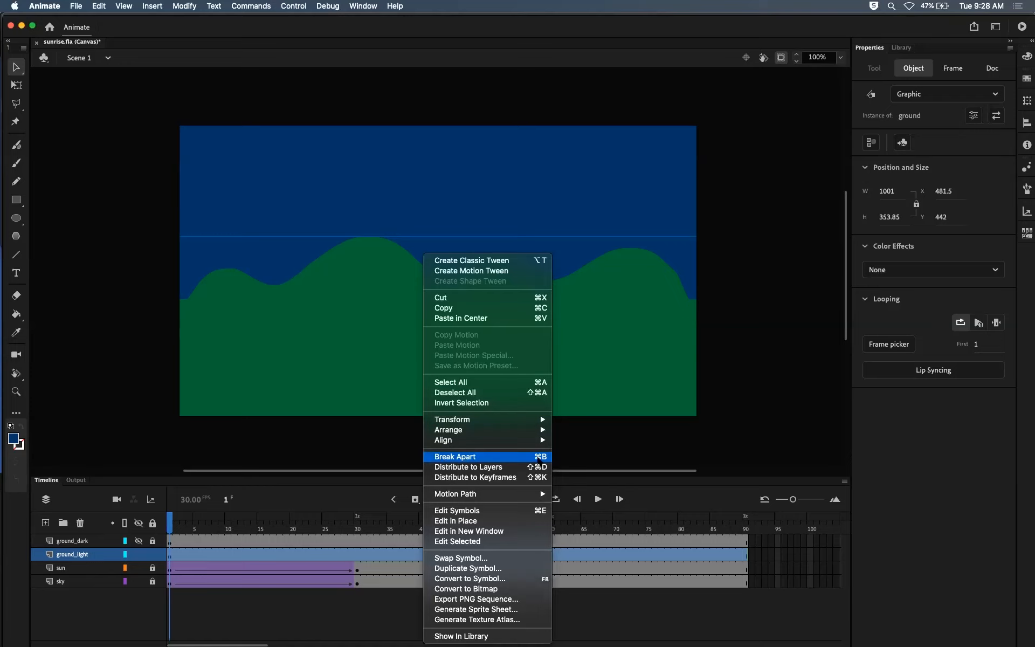
click(540, 458)
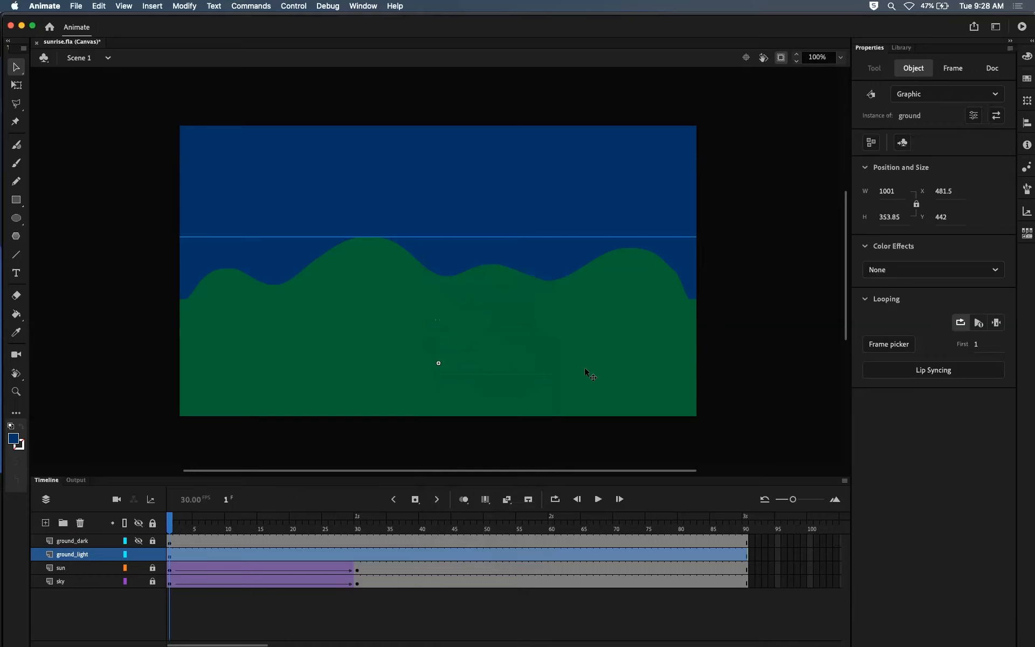
click(731, 339)
click(604, 347)
key(super+b)
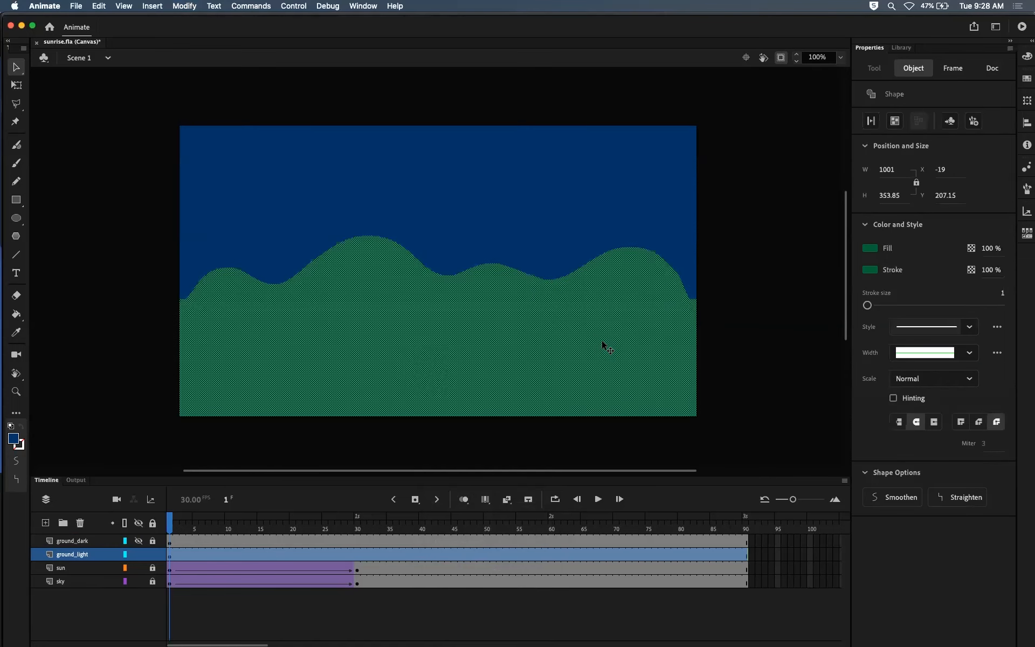
Step: Check the broken-apart ground shape, lock ground_light, and show, unlock and select the ground_dark layer at frame 1
click(753, 357)
click(605, 286)
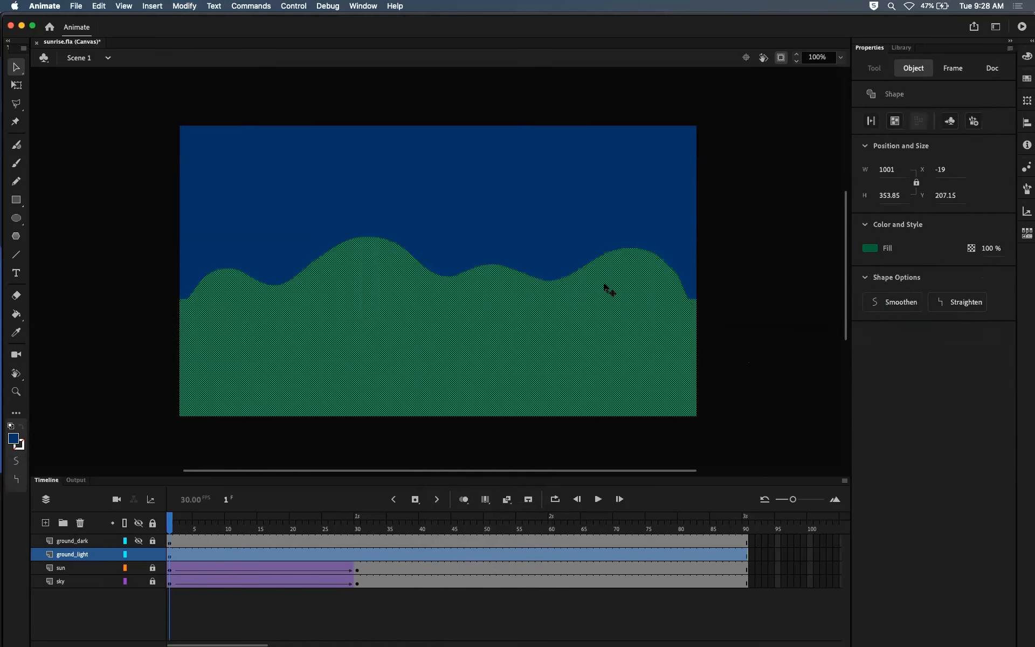
click(765, 238)
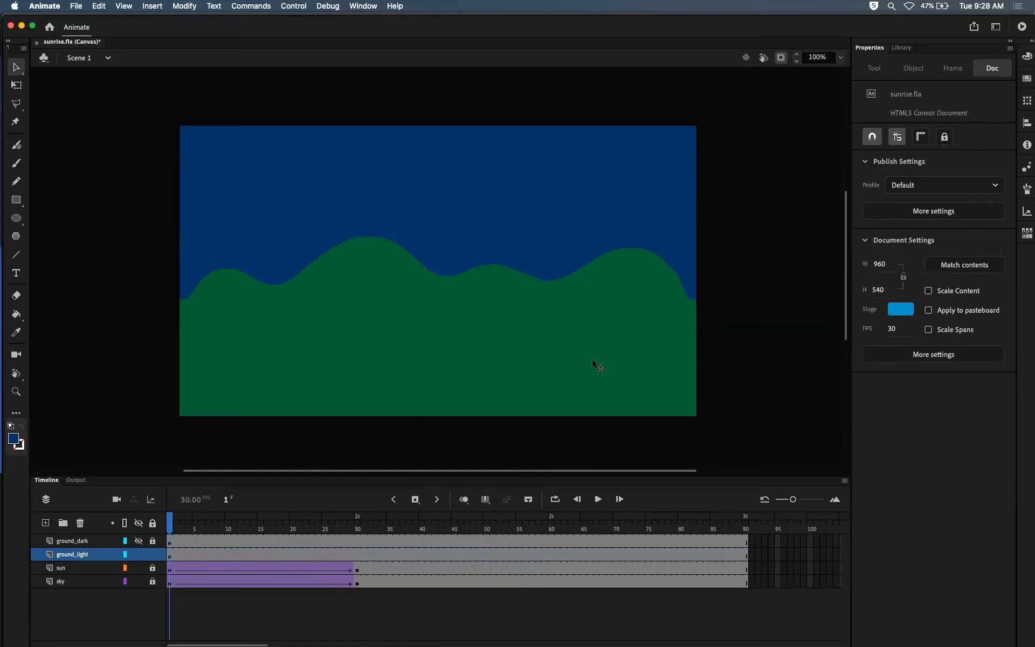
click(592, 358)
click(766, 343)
click(152, 554)
click(171, 543)
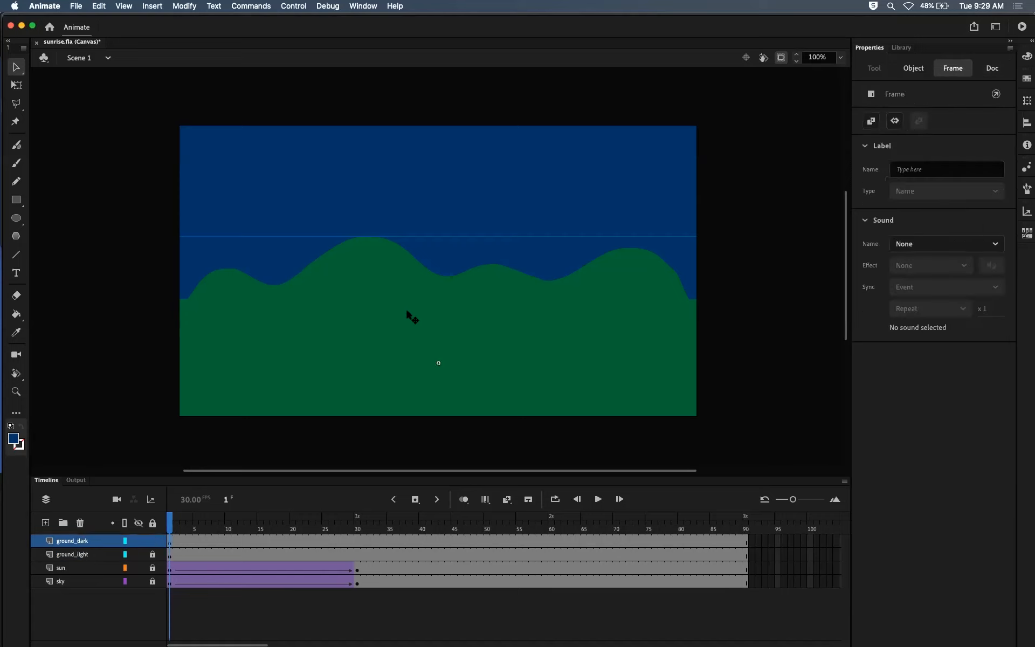
Step: Open the ground symbol on ground_dark for editing and set its shape's fill to #003333
double_click(519, 316)
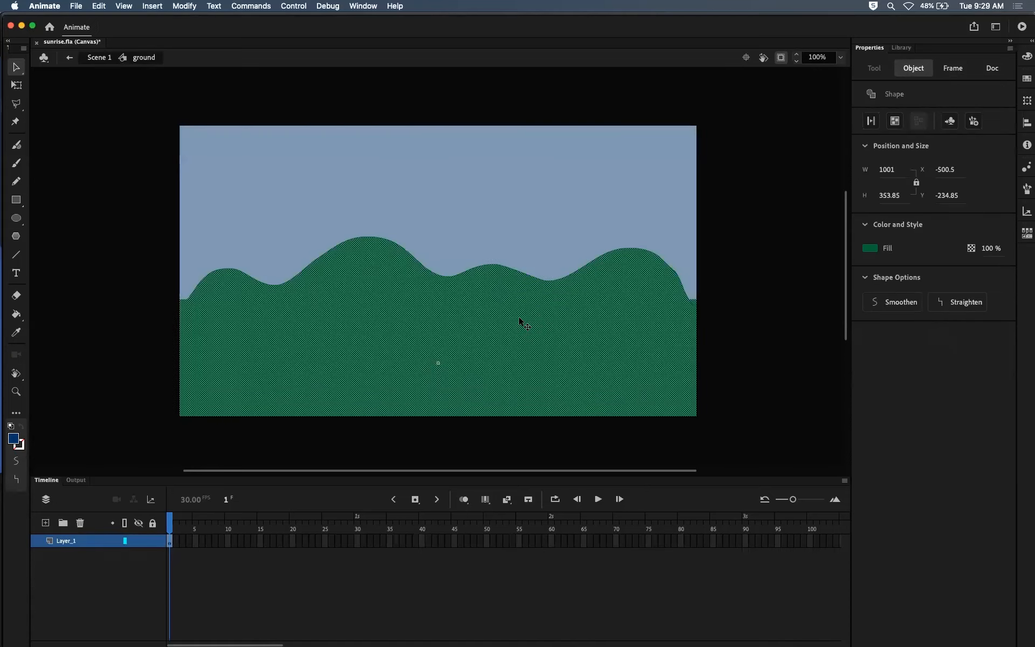
click(874, 250)
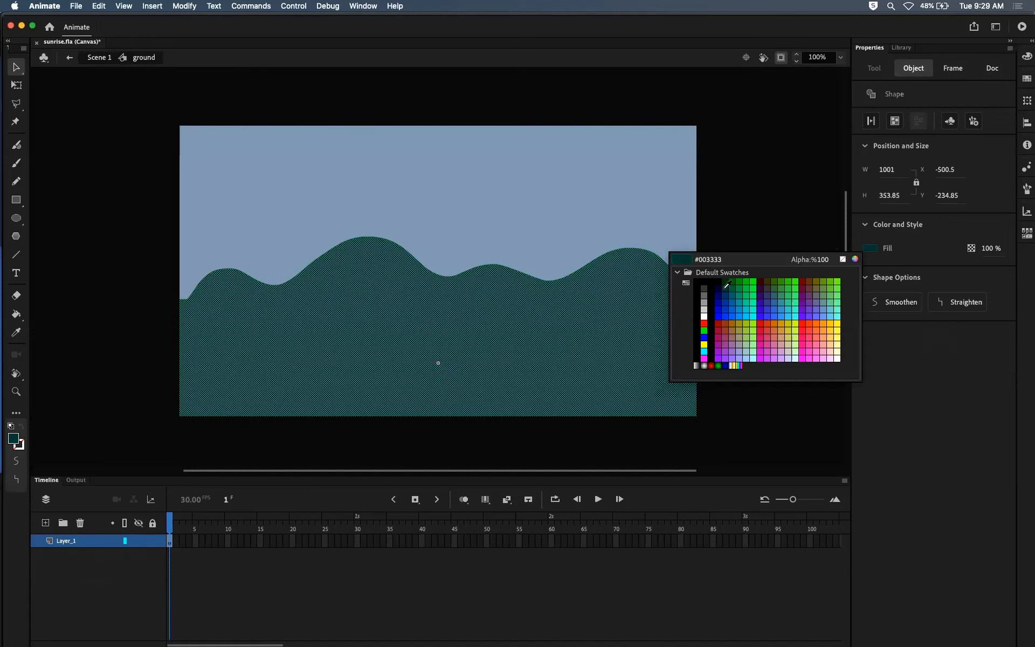
click(725, 288)
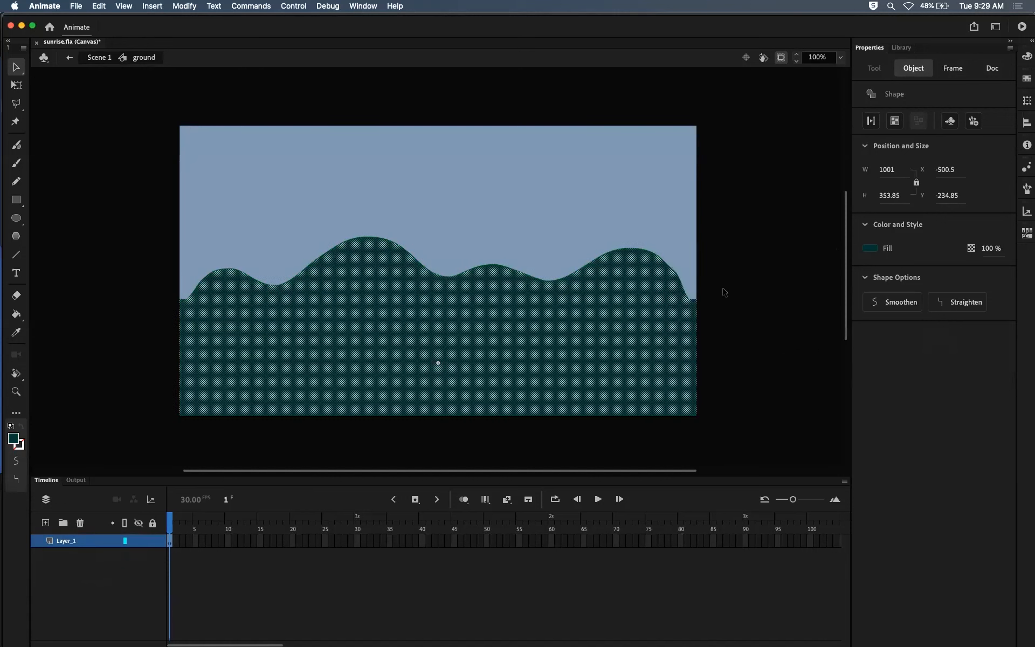
click(781, 293)
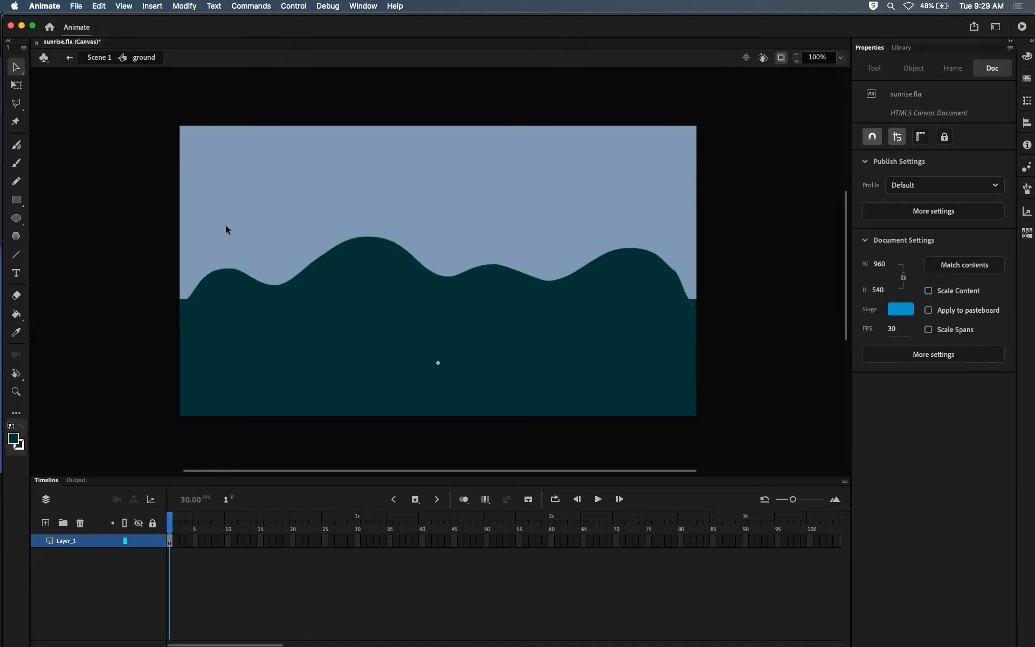
Step: Try to select the green stroke segments along the hills' upper edge, including both ends, and pick a color for them
click(220, 272)
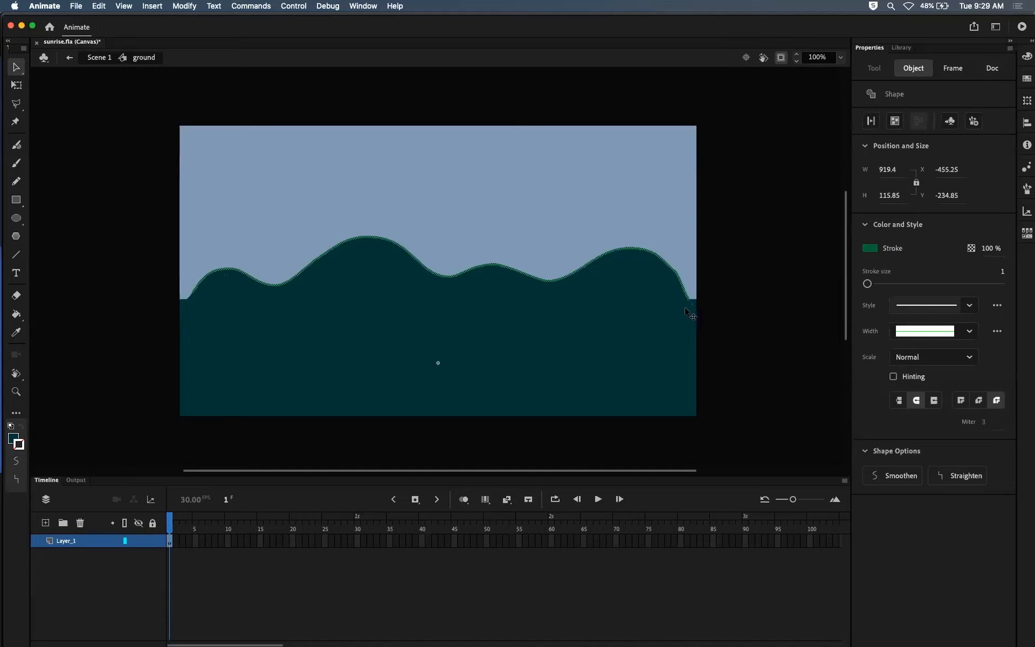
click(185, 300)
drag(690, 303, 693, 306)
key(shift+Up)
key(shift+Up)
key(shift+Up)
key(shift+Up)
key(shift+Up)
key(shift+Down)
key(shift+Down)
key(shift+Down)
key(shift+Down)
key(shift+Down)
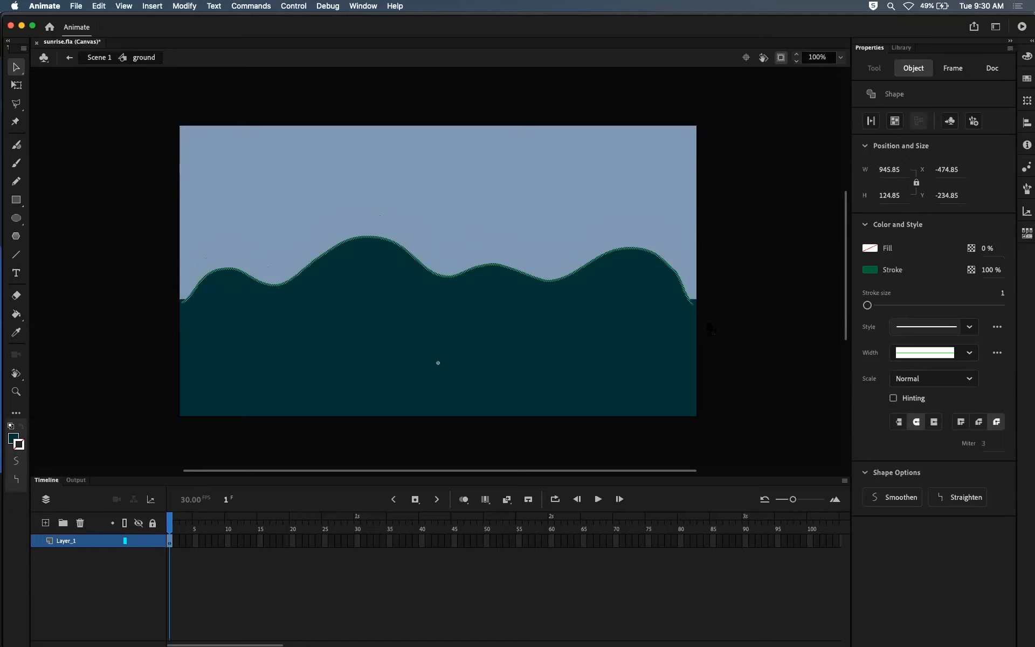
drag(692, 307, 693, 309)
key(shift+Up)
key(shift+Up)
key(shift+Up)
key(shift+Up)
key(shift+Down)
key(shift+Down)
key(shift+Down)
key(shift+Down)
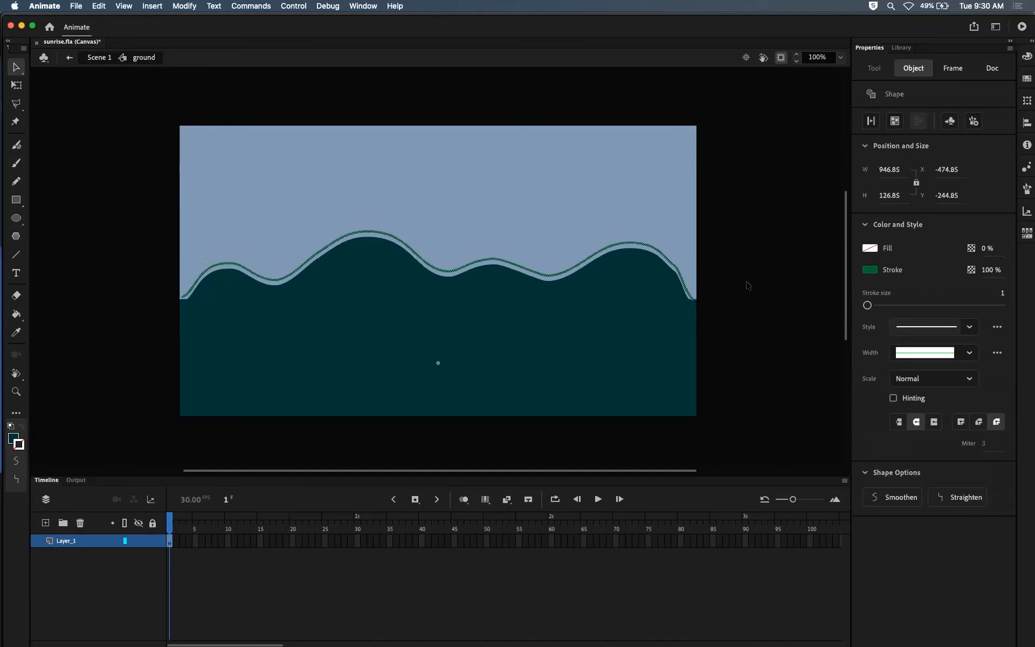
shift+click(693, 311)
shift+click(692, 320)
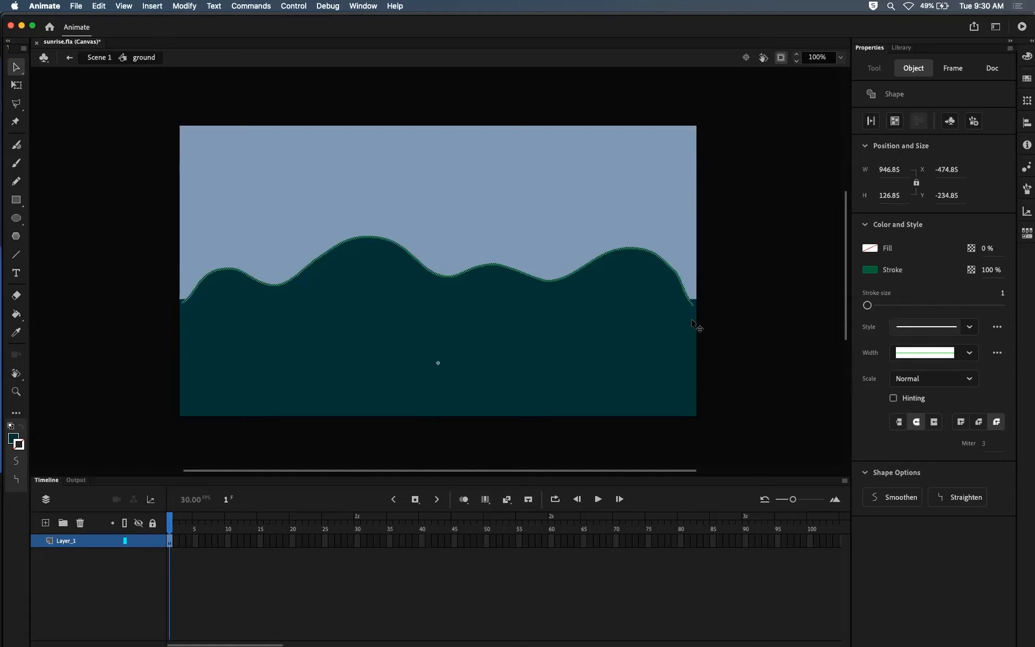
drag(718, 326, 671, 271)
shift+click(676, 319)
click(870, 249)
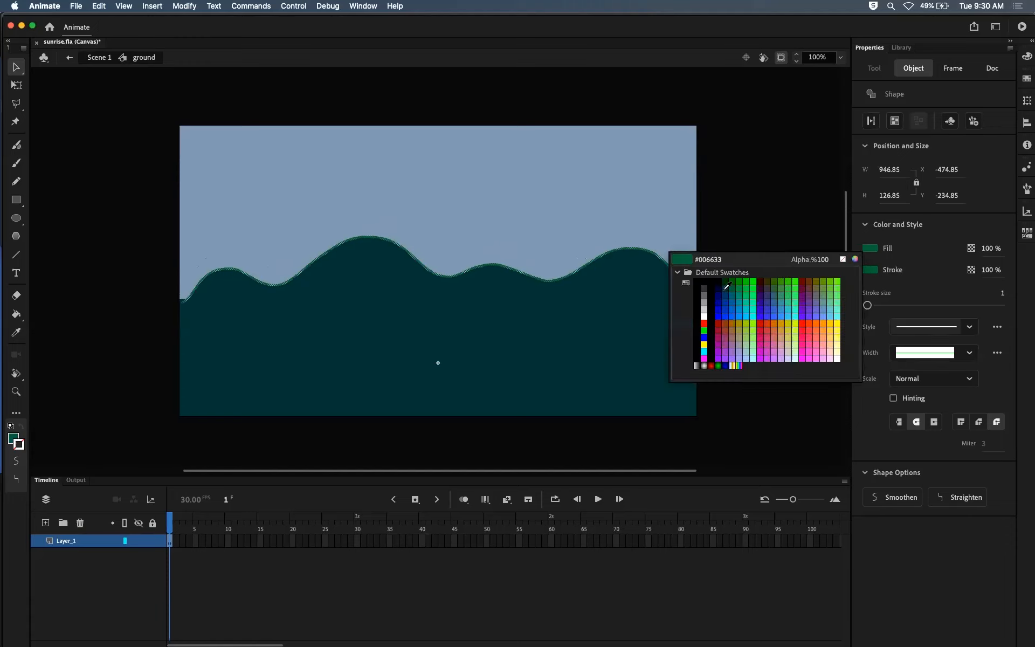
click(638, 331)
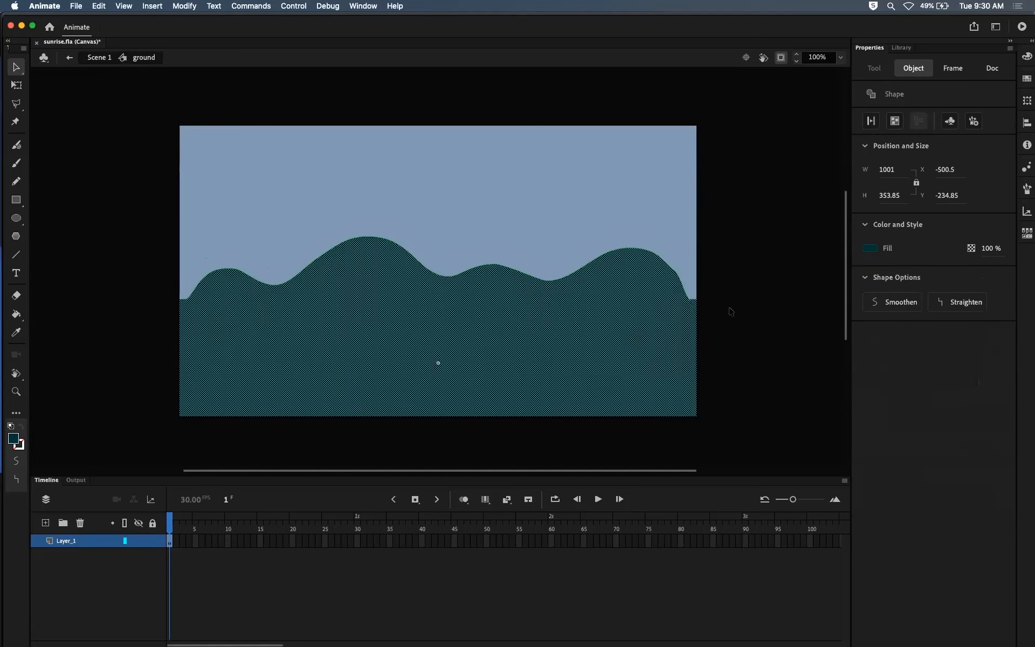
Step: Select the entire ground shape including its outline and set both fill and stroke to #003333
click(189, 573)
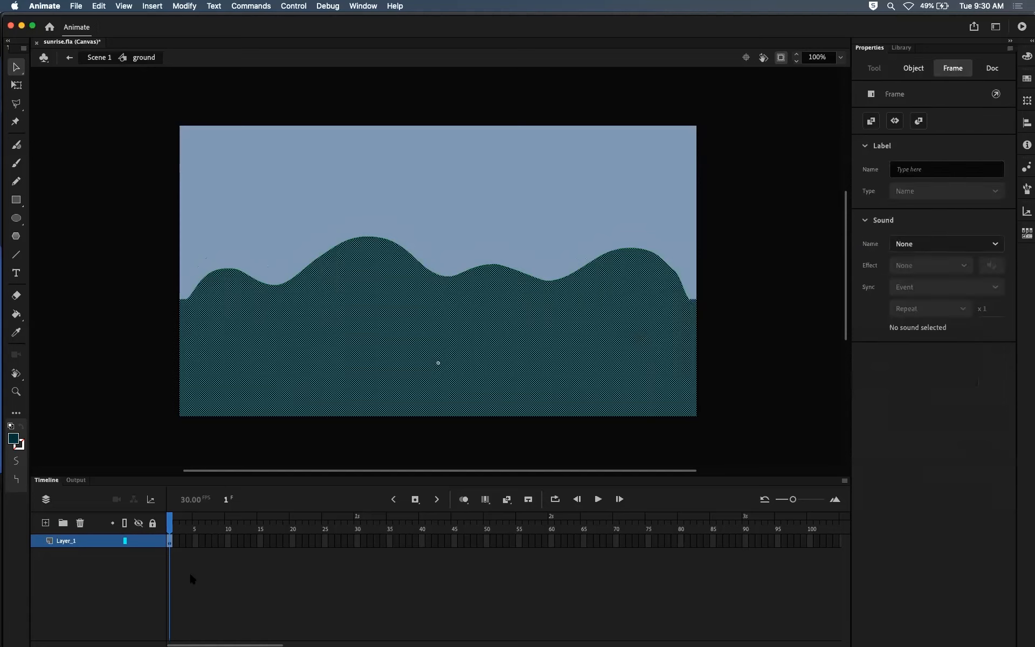
click(171, 543)
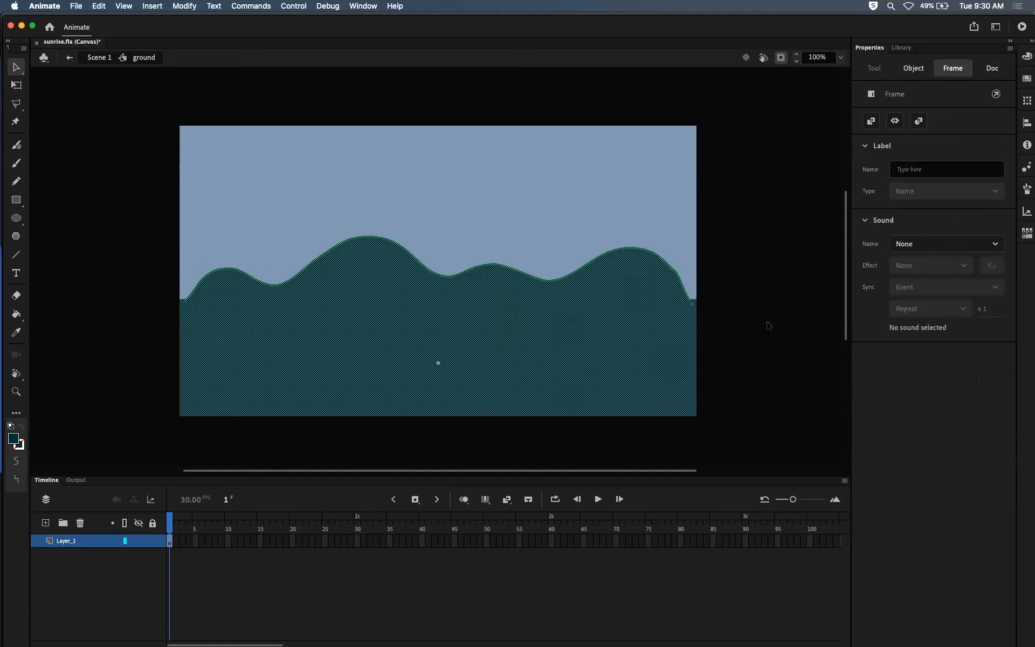
click(146, 387)
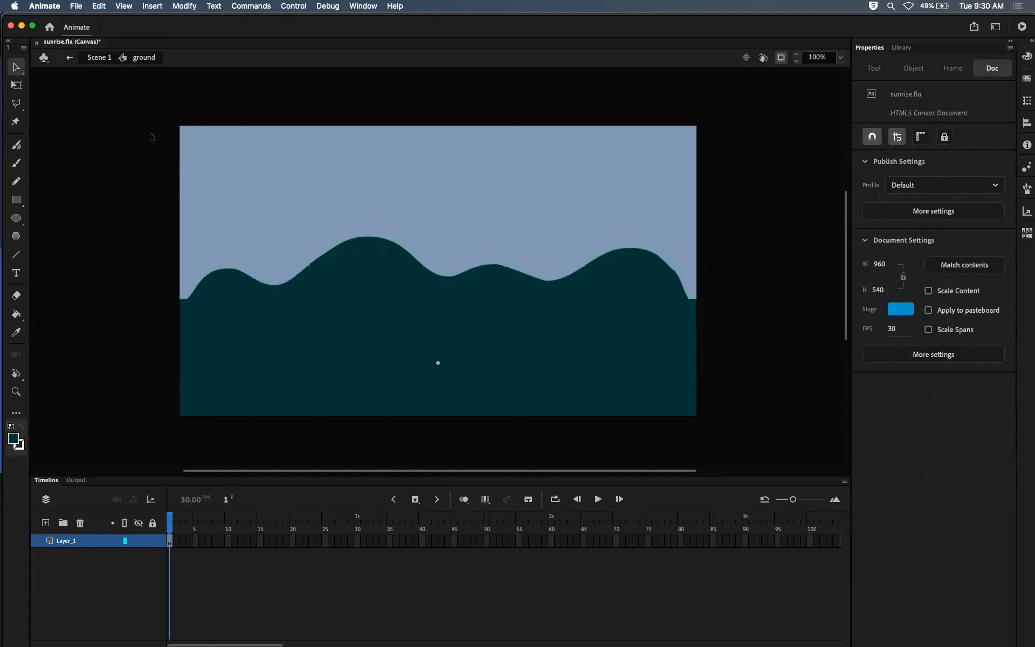
mouse_move(136, 176)
mouse_down()
mouse_move(549, 330)
mouse_move(782, 431)
mouse_move(781, 448)
mouse_up()
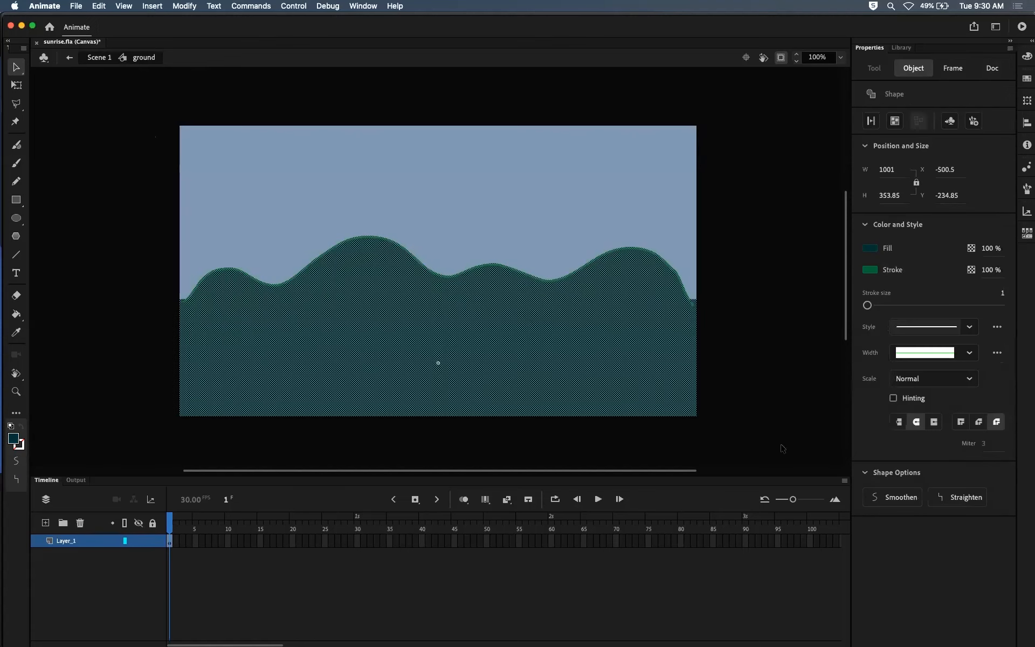
click(869, 249)
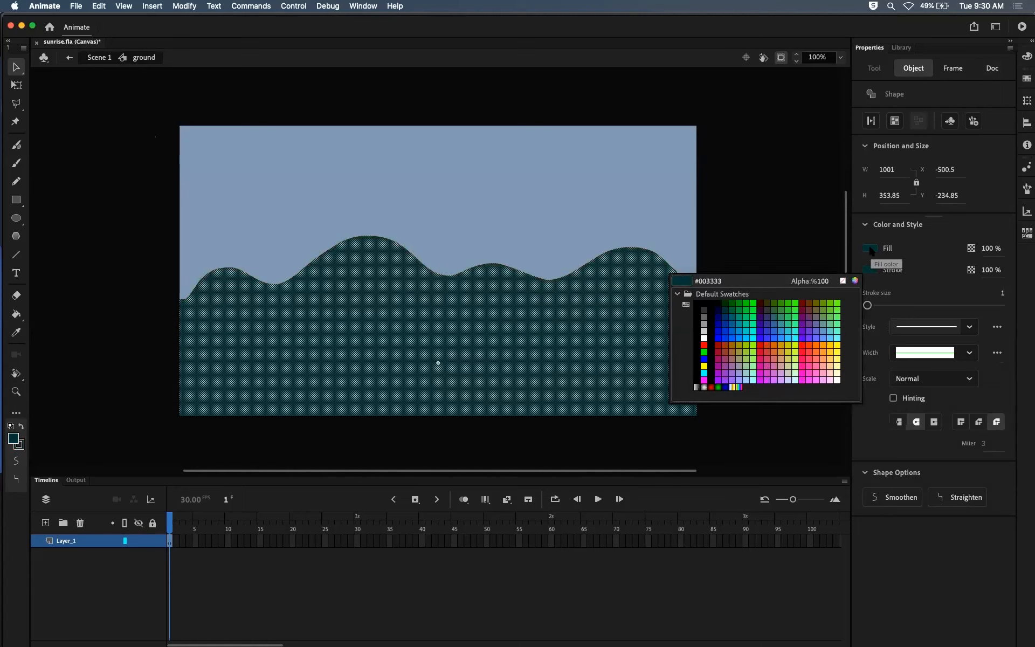
click(870, 248)
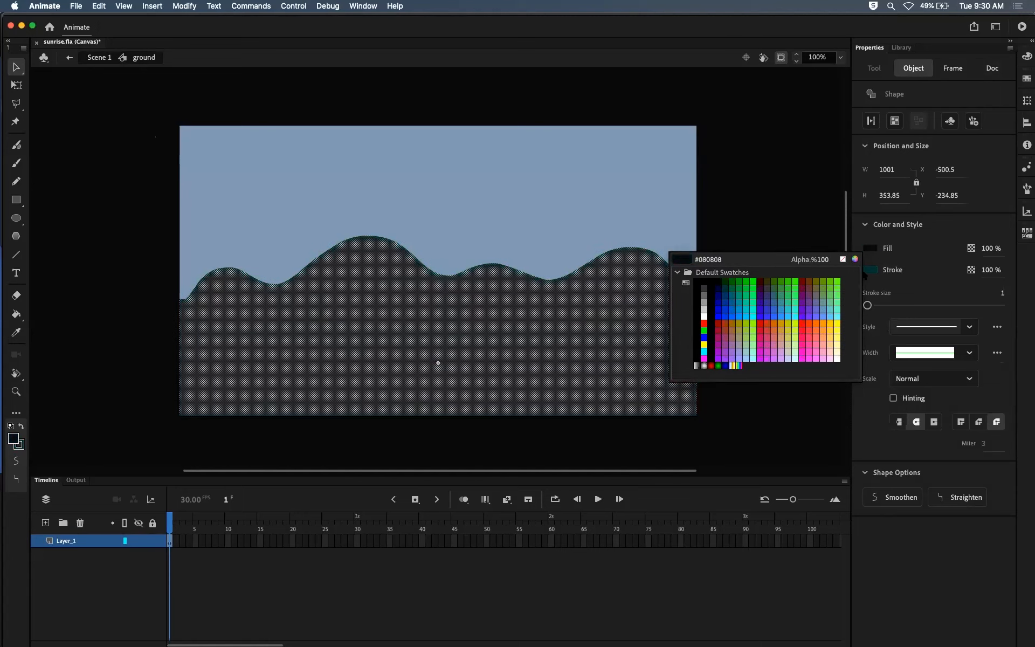
click(870, 270)
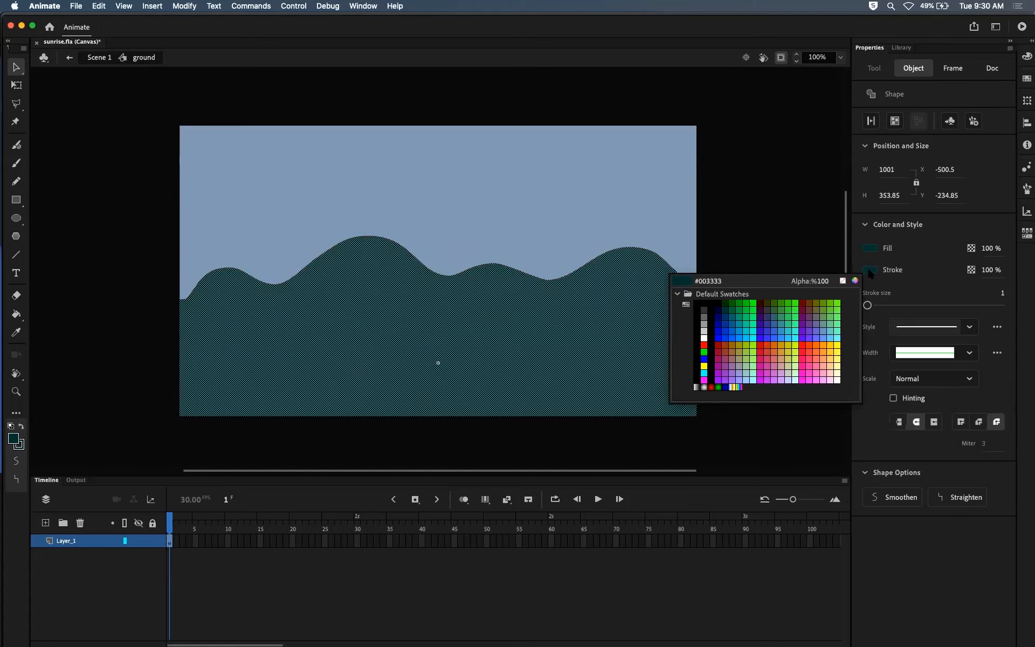
click(868, 268)
click(748, 272)
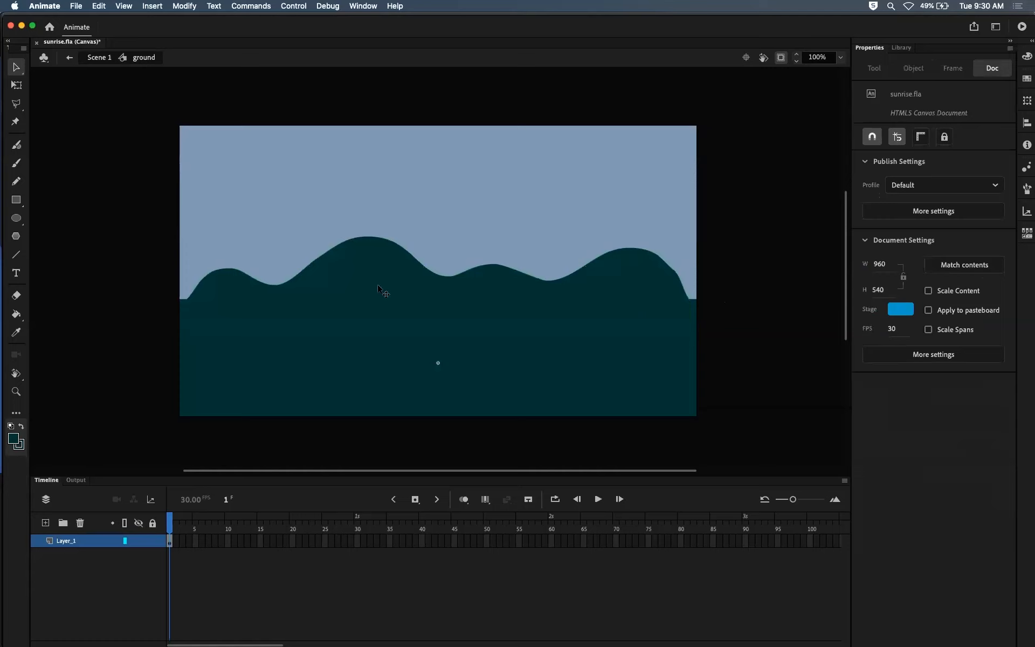
Step: Select the hills' upper outline to check its stroke color, deselect it and return to Scene 1
click(429, 272)
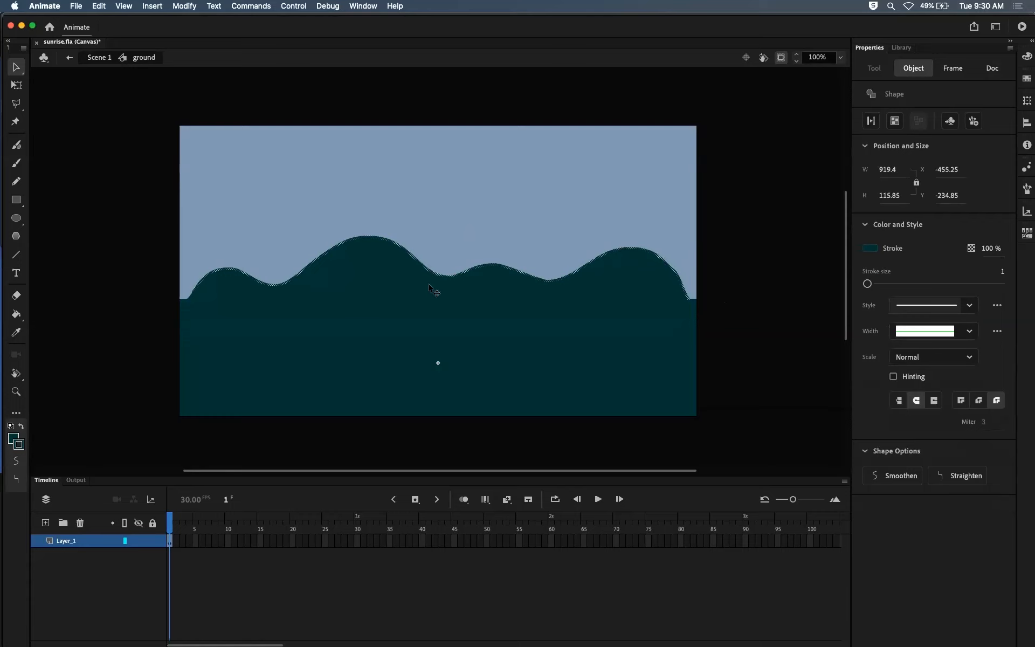
click(785, 281)
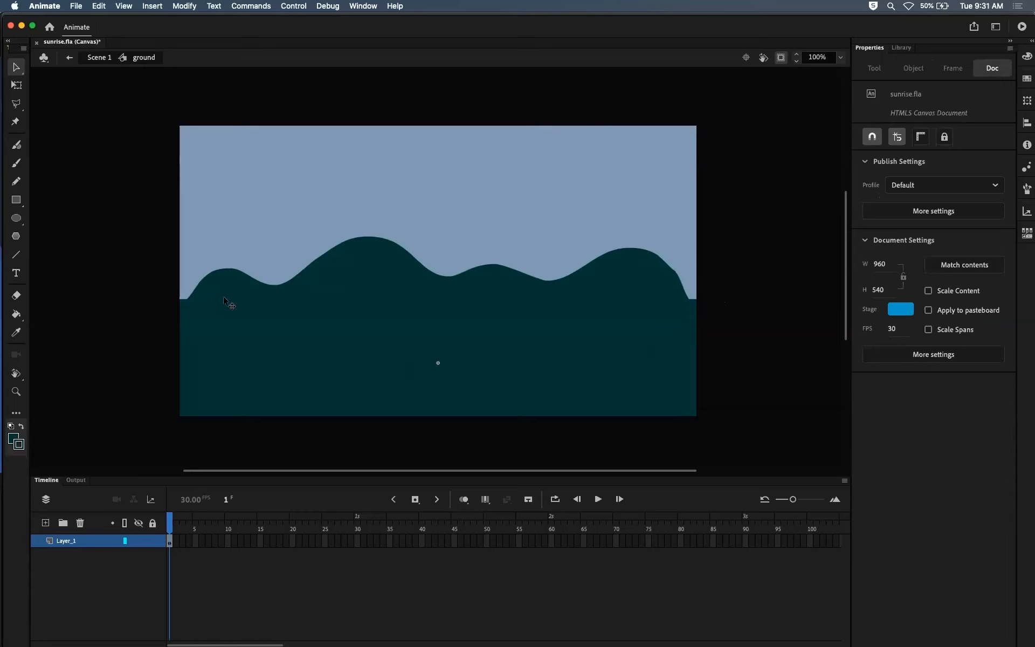
click(101, 57)
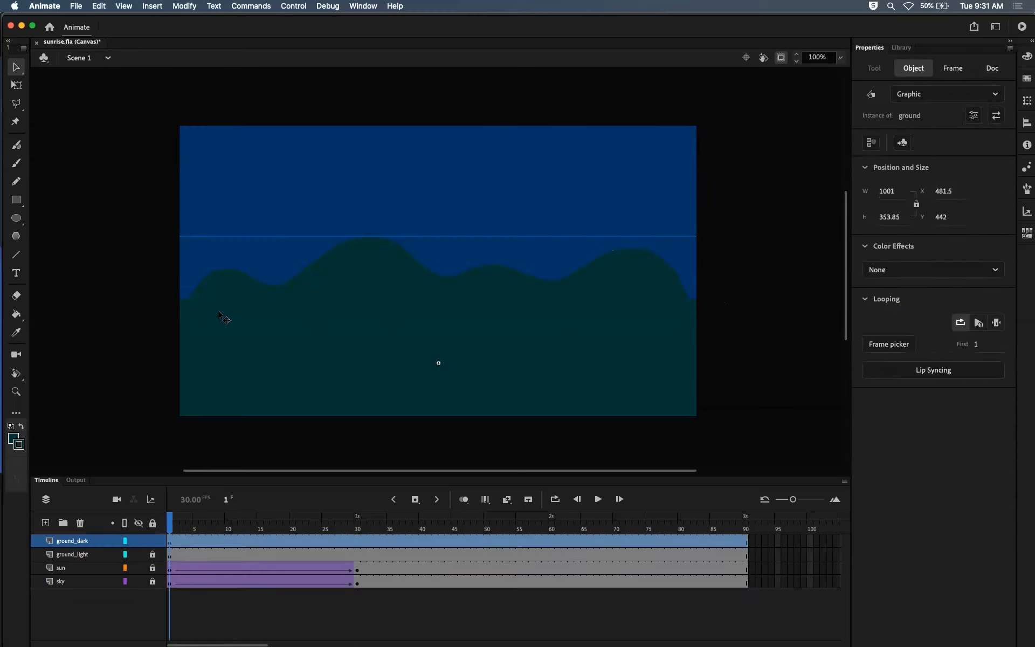
Step: Lock the ground_dark layer and toggle its visibility repeatedly to compare it with ground_light, leaving ground_dark hidden
click(157, 540)
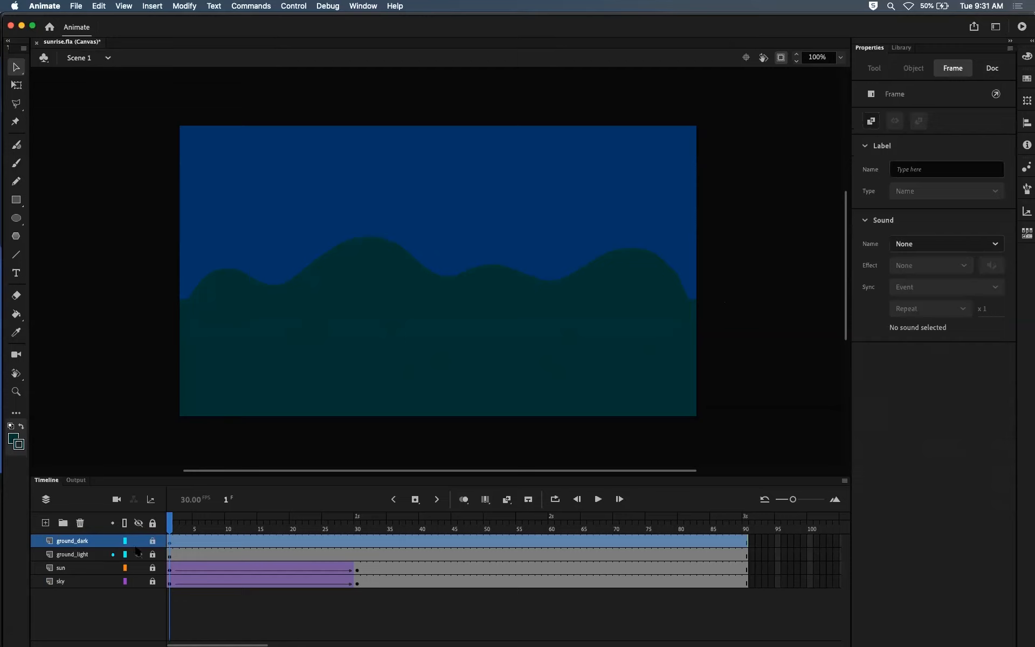
click(139, 541)
click(139, 541)
click(139, 542)
click(139, 541)
click(139, 541)
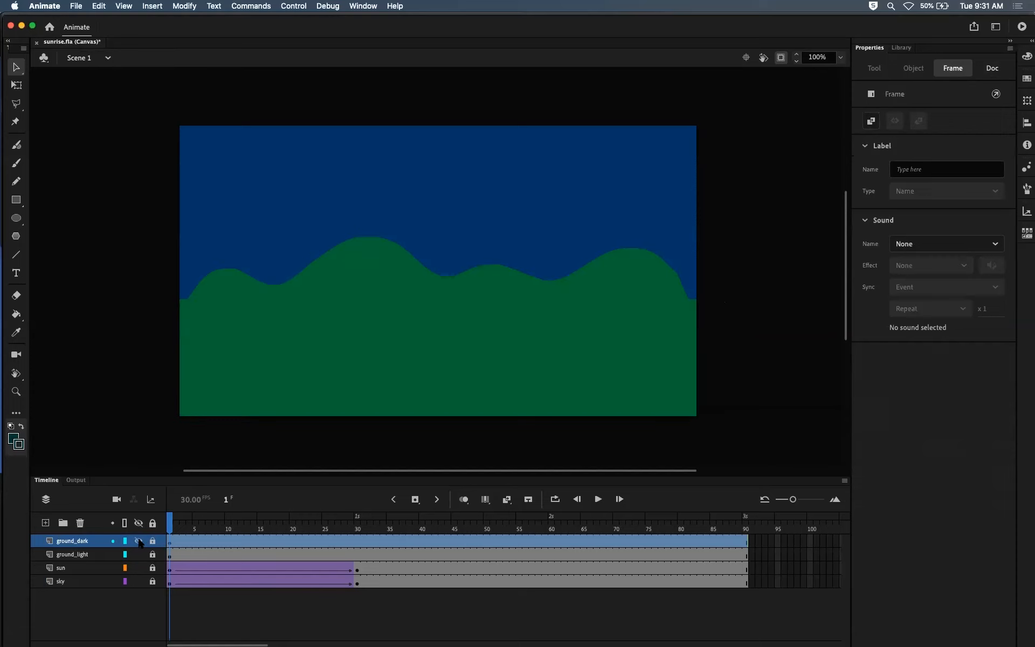
Step: Preview the ground and sky symbols in the document's library, and return to the document properties
click(901, 48)
click(883, 183)
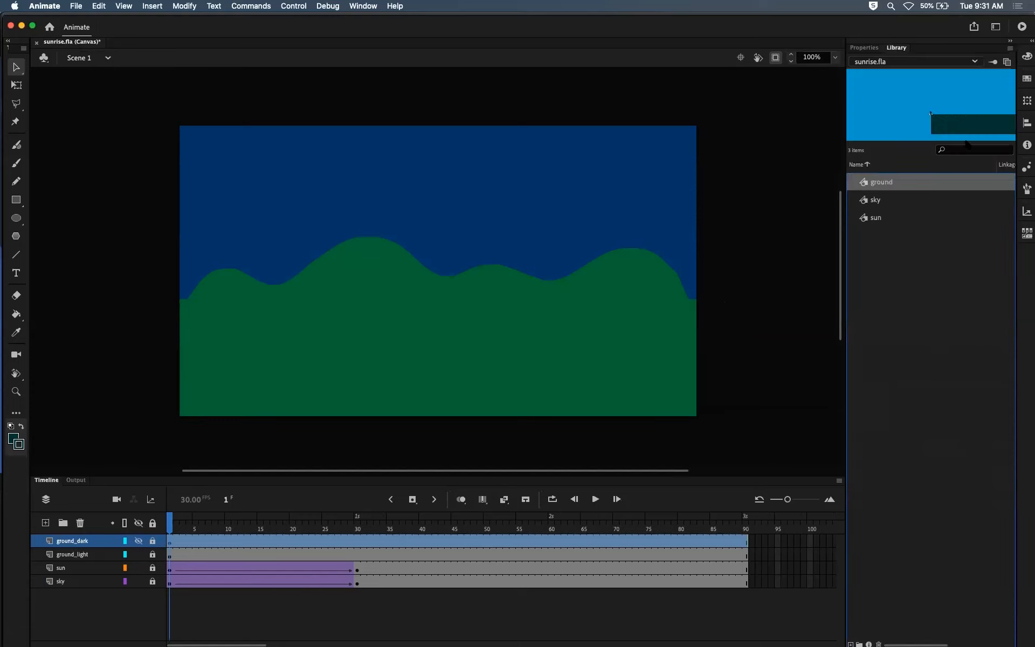
click(873, 201)
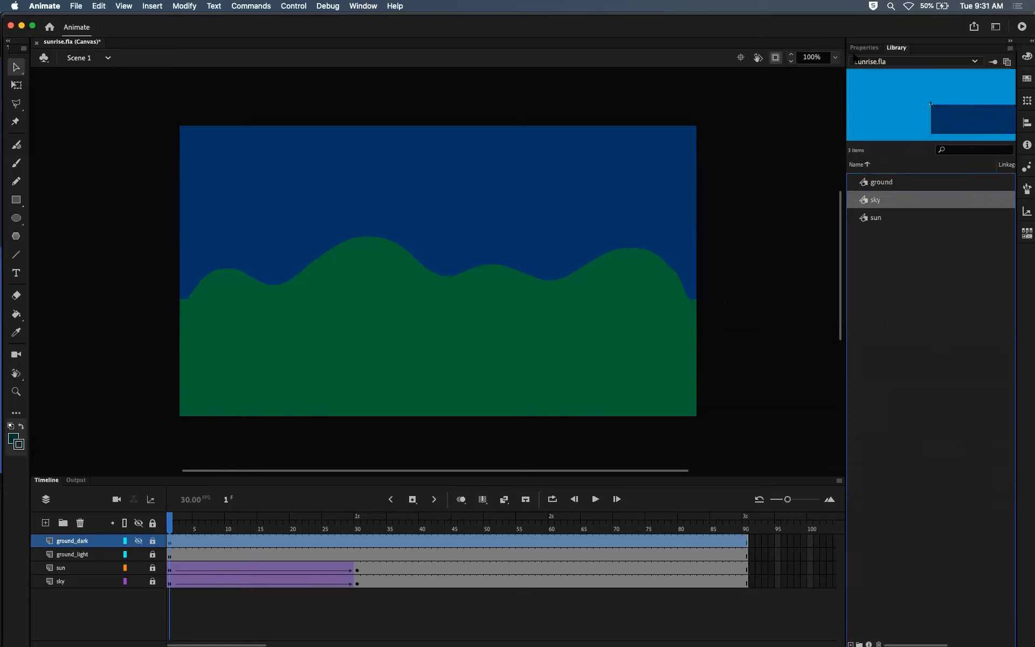
click(864, 48)
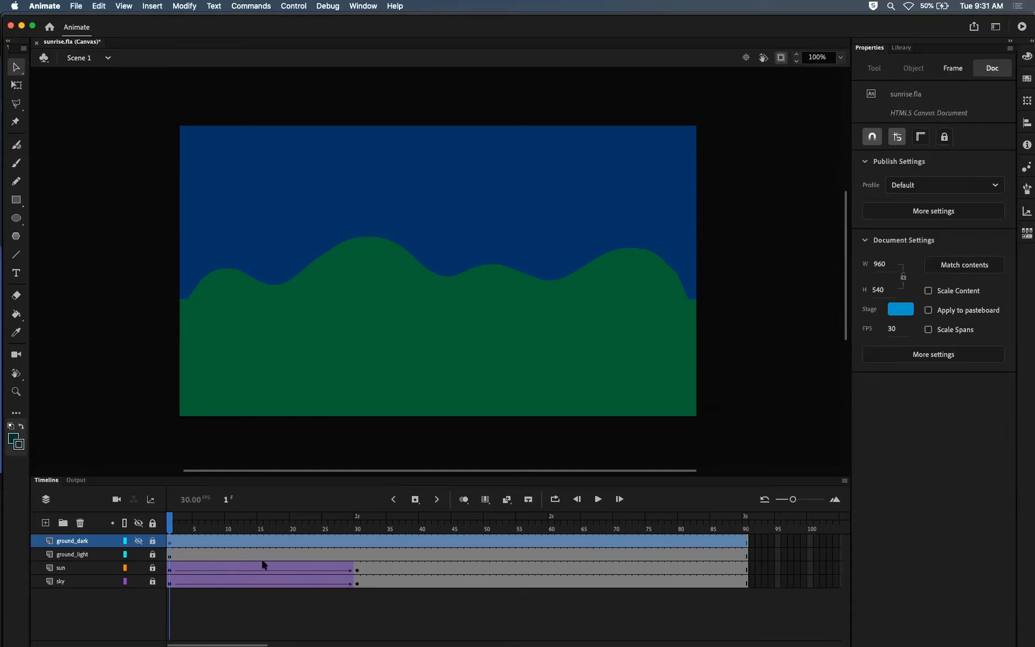
Step: Unlock and show the ground_dark layer and insert a keyframe on it at frame 30
click(155, 542)
drag(171, 529, 301, 530)
click(137, 541)
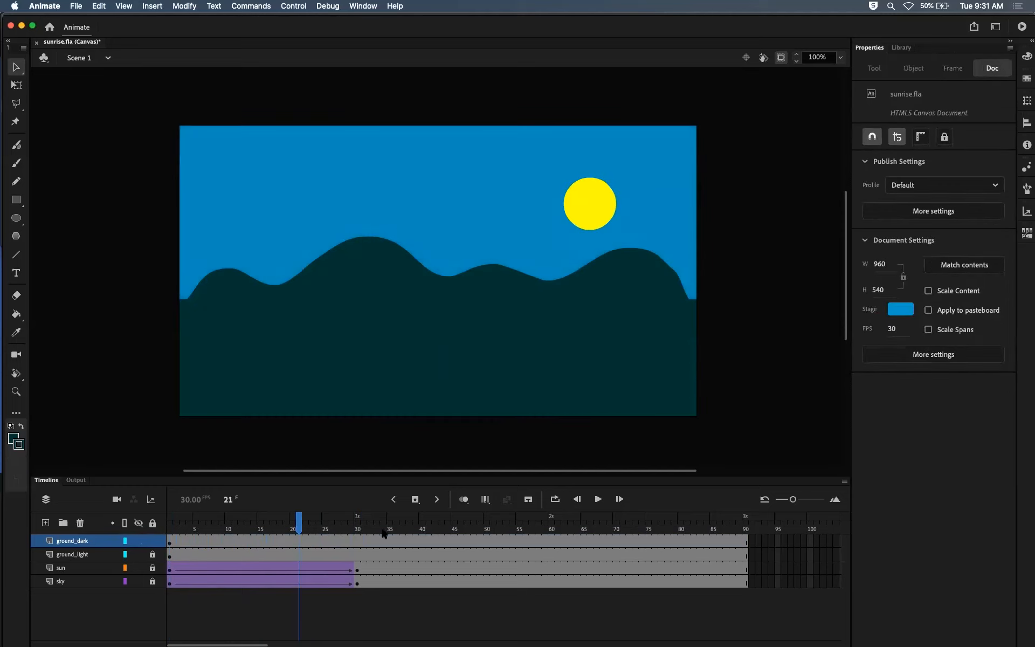
click(355, 541)
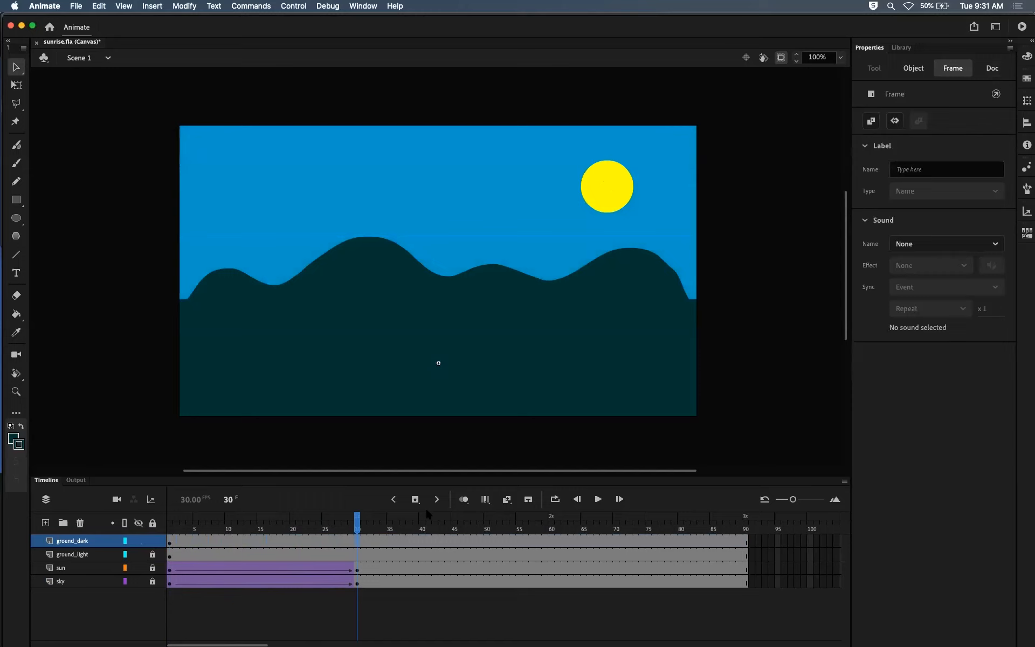
key(F6)
Step: Create a classic tween on ground_dark between frames 1 and 30 and set its ease to 71
click(258, 541)
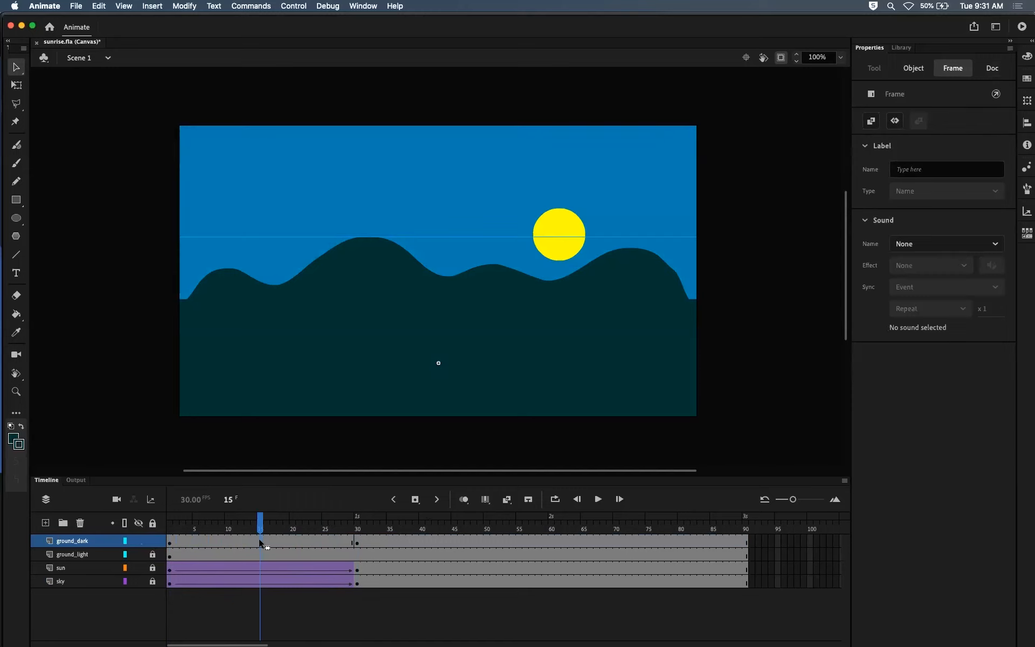
right_click(258, 538)
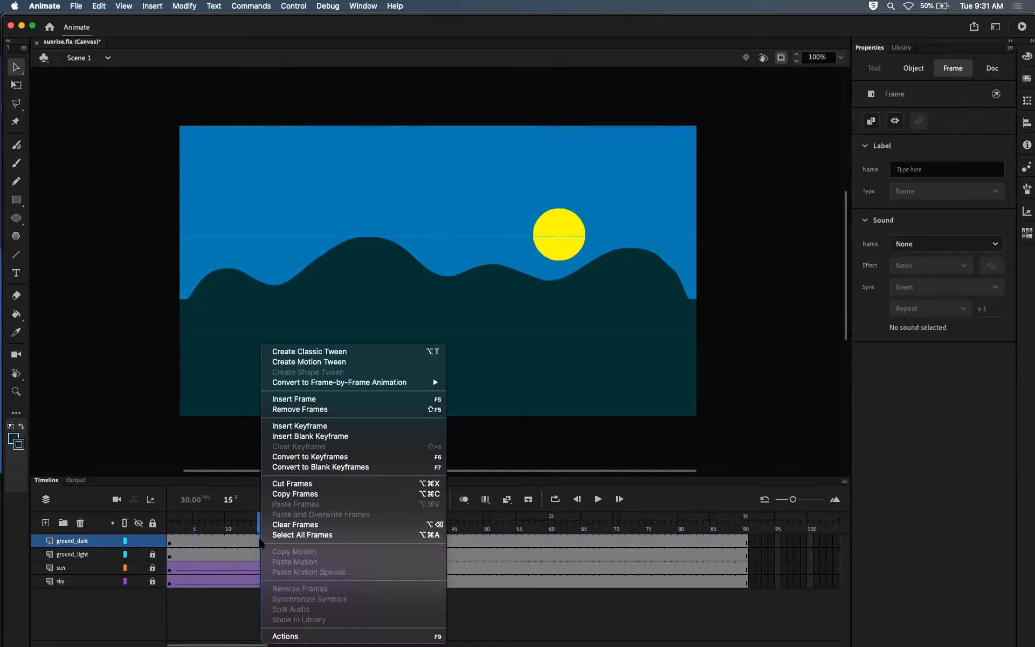
click(305, 353)
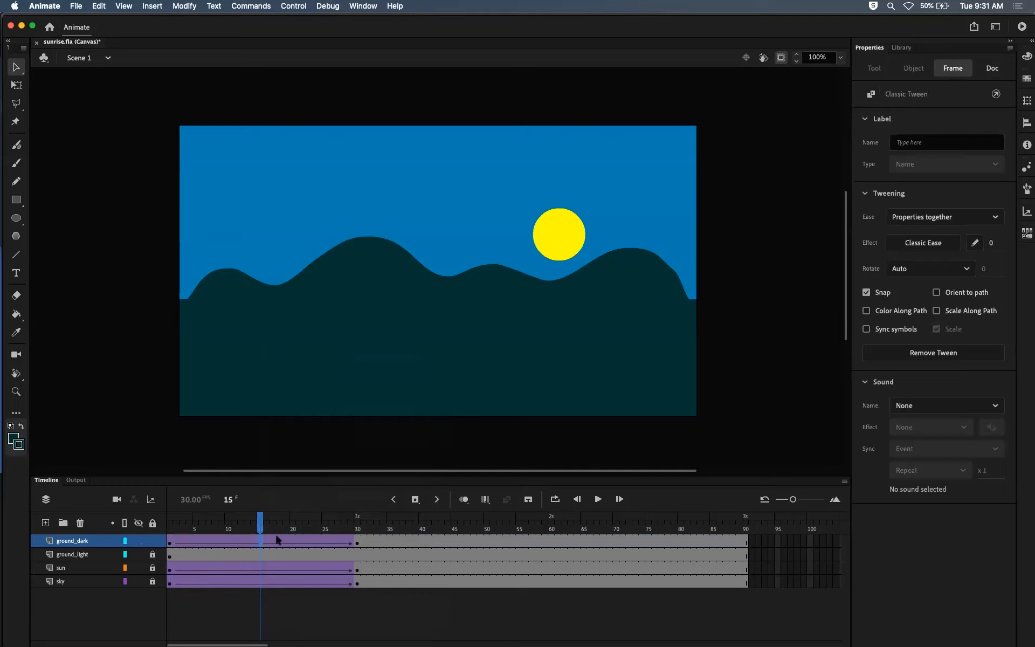
click(991, 243)
text(71)
Step: Scrub the tween to frame 30 and apply an Alpha color effect of 0% to the ground instance on ground_dark
drag(261, 518, 318, 518)
drag(229, 536, 357, 531)
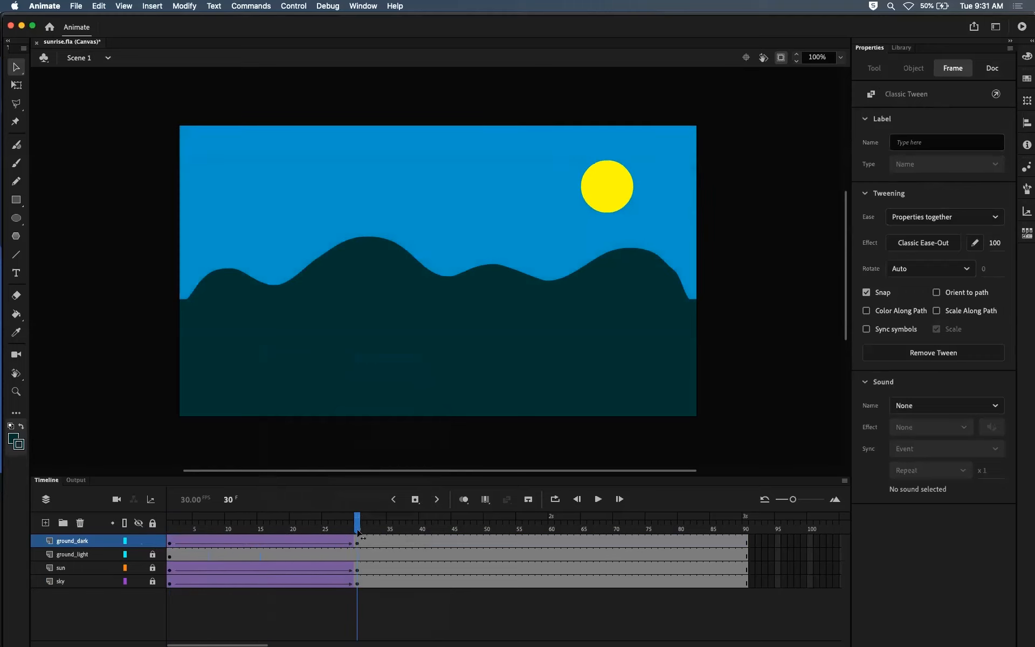
click(480, 314)
click(895, 270)
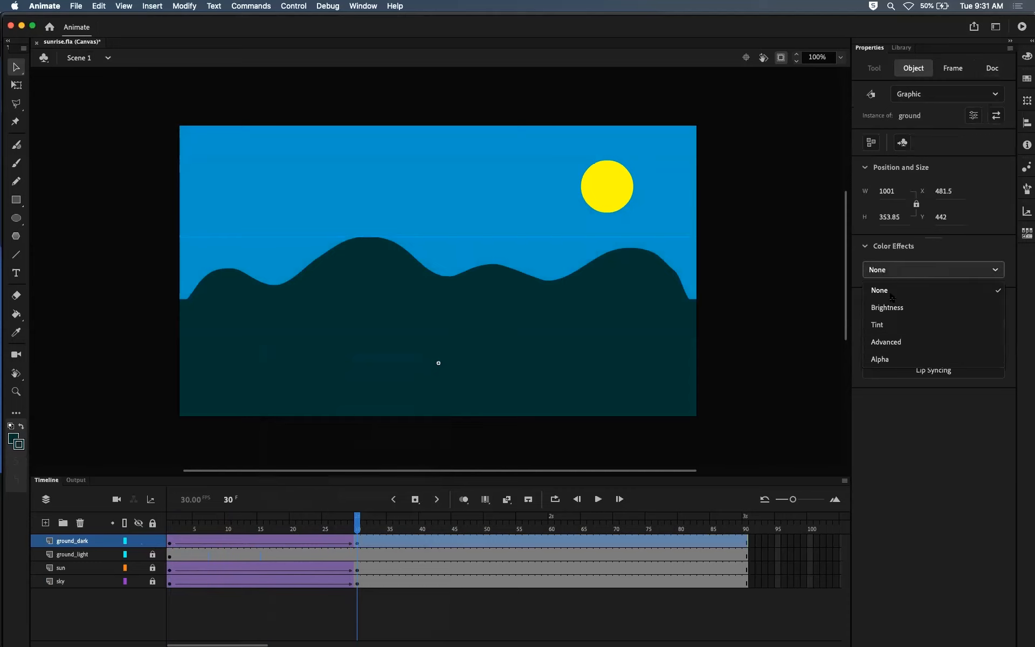
click(886, 359)
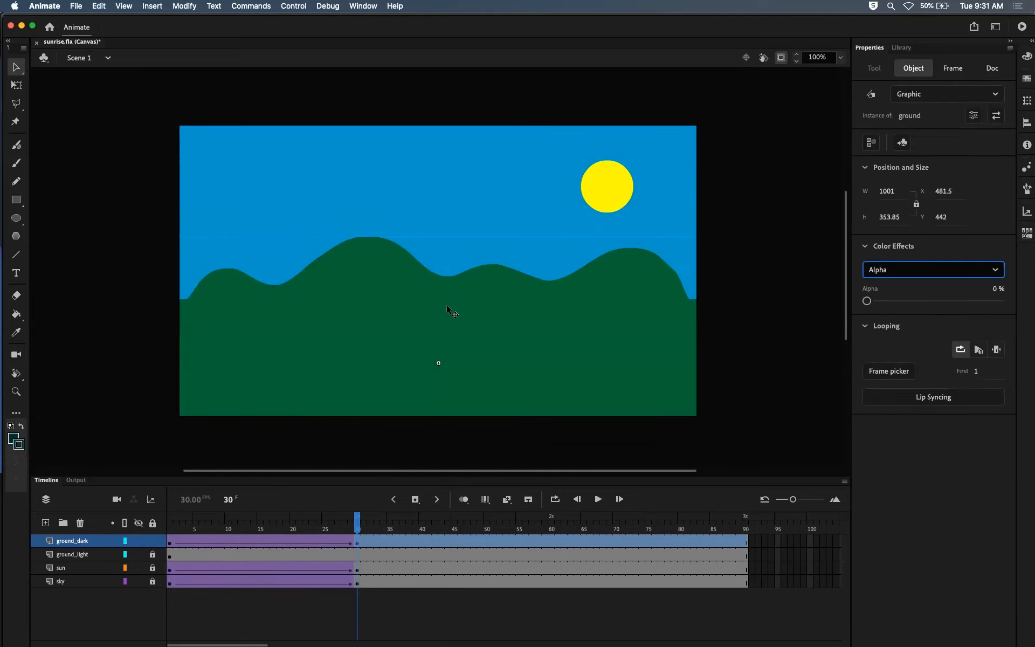
Step: Scrub the dark ground's fade, lock the ground_dark layer and test the movie in the browser
mouse_move(348, 524)
mouse_down()
mouse_move(154, 527)
mouse_move(361, 520)
mouse_up()
click(152, 541)
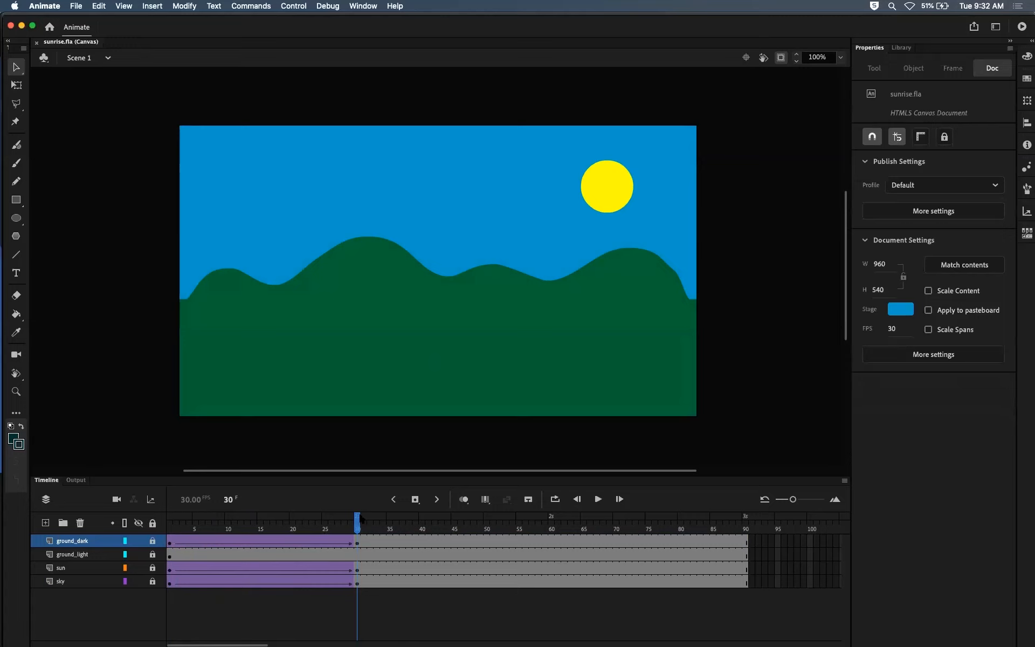
key(super+Return)
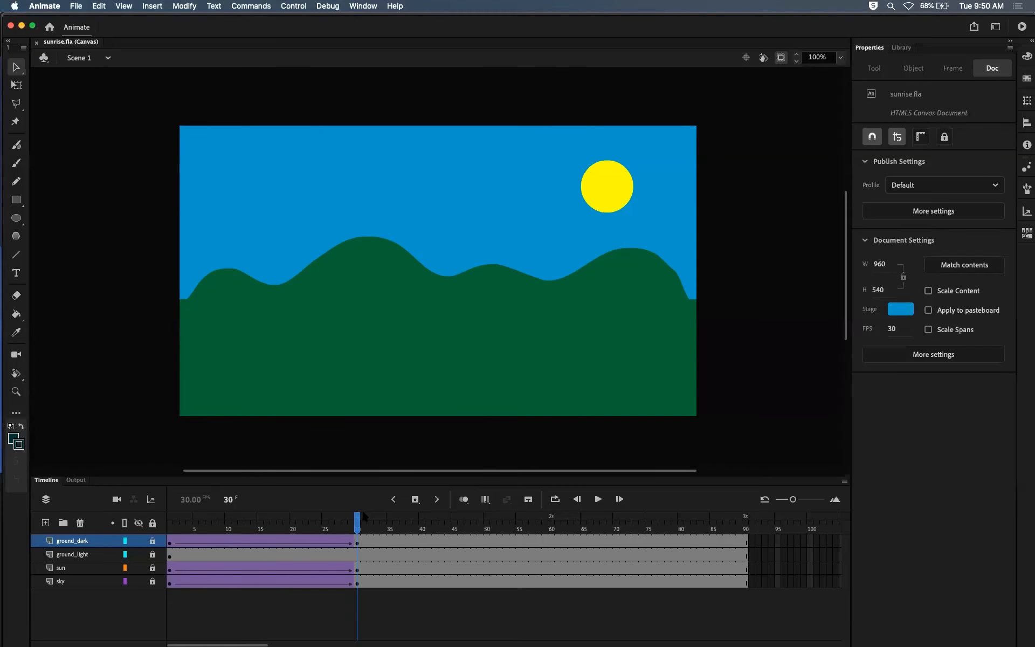
click(352, 529)
mouse_move(352, 528)
mouse_down()
mouse_move(202, 525)
mouse_move(358, 520)
mouse_move(216, 517)
mouse_move(358, 516)
mouse_up()
Step: Unlock the sun layer and scrub the sunrise animation, ending at frame 30
mouse_move(359, 526)
mouse_down()
mouse_move(168, 523)
mouse_move(300, 518)
mouse_move(361, 504)
mouse_up()
click(153, 569)
drag(268, 531, 357, 534)
Step: Open the sun symbol for editing from frame 30 and again from frame 25, returning to Scene 1 each time
double_click(610, 195)
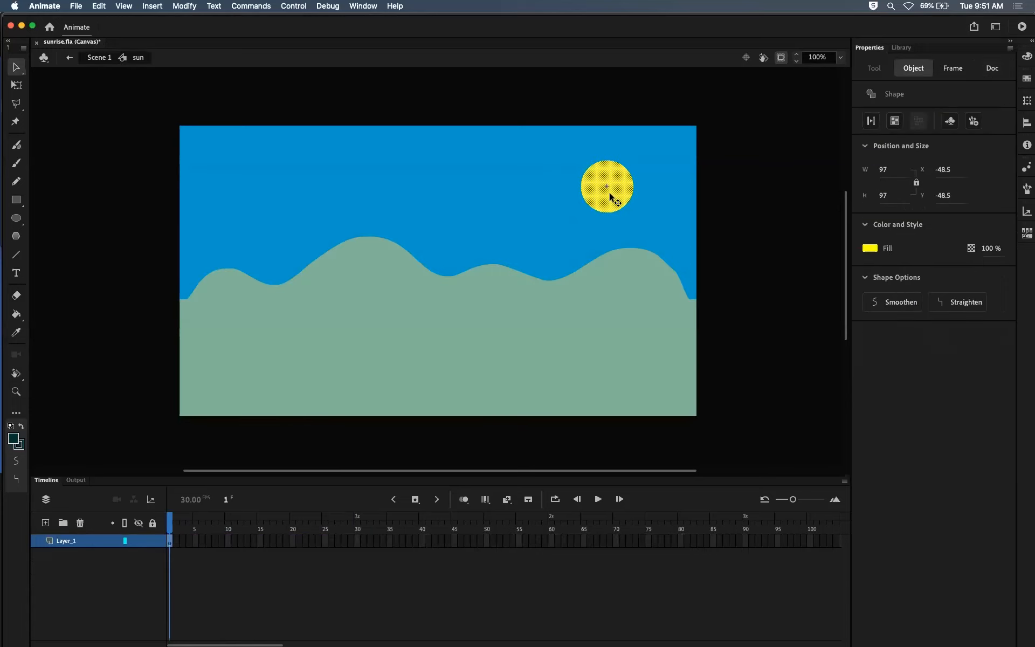
click(101, 57)
drag(357, 521, 325, 521)
click(628, 215)
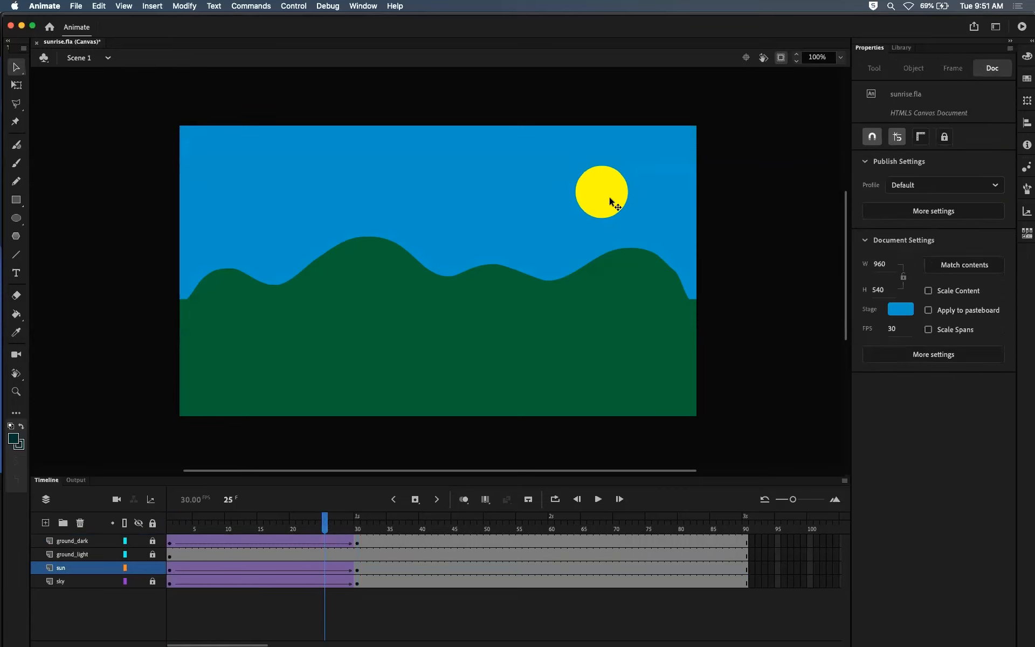
double_click(611, 201)
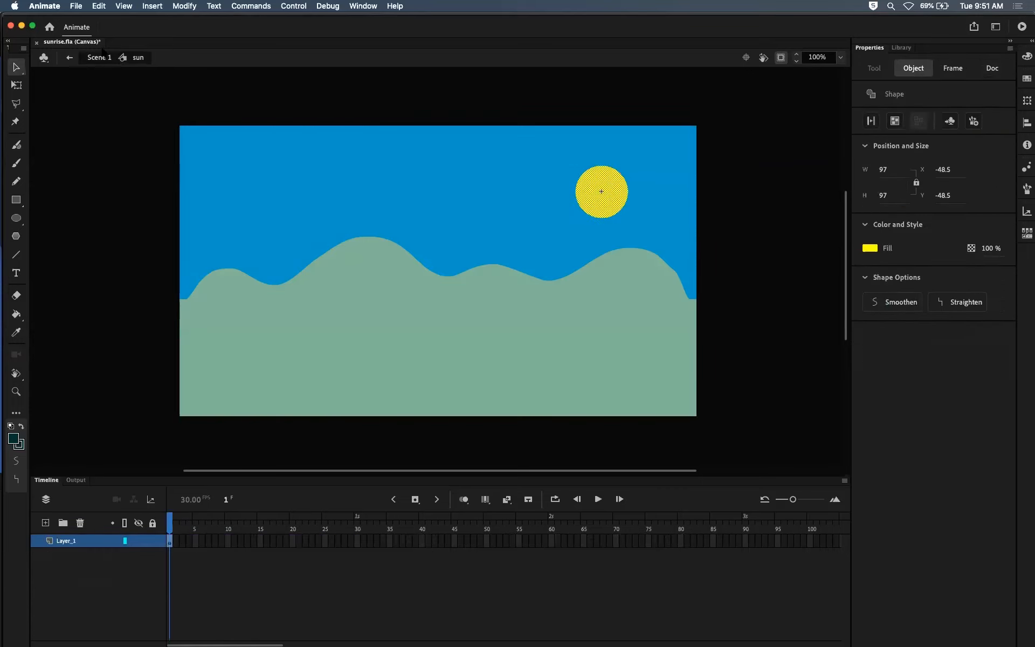
click(100, 57)
Step: Open the sun symbol for editing from frame 30, rename its Layer_1 to center and lock it
drag(335, 523, 357, 522)
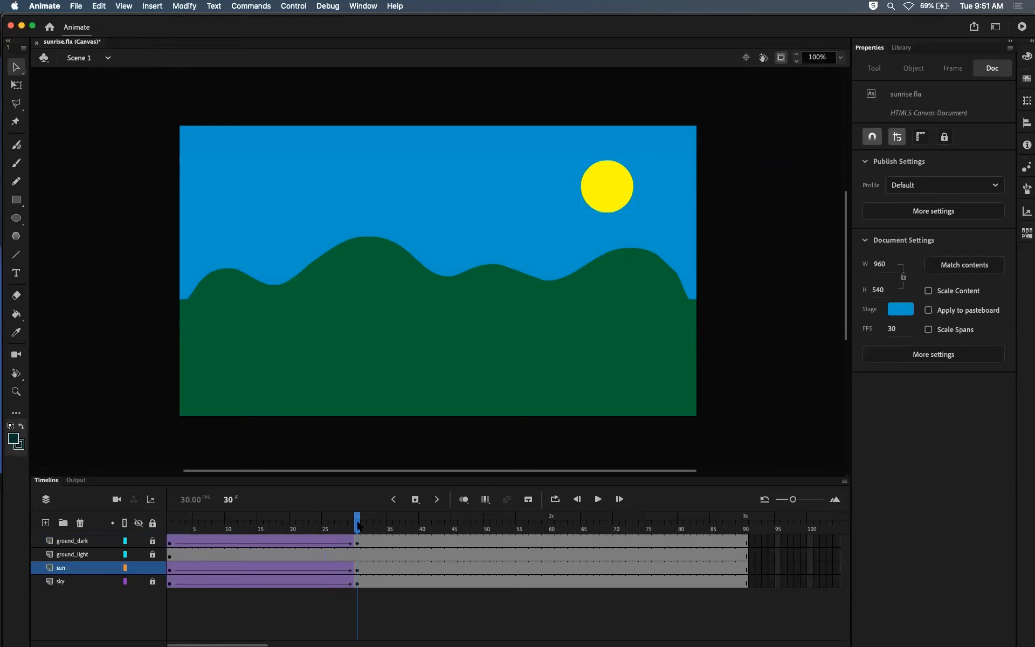
double_click(600, 195)
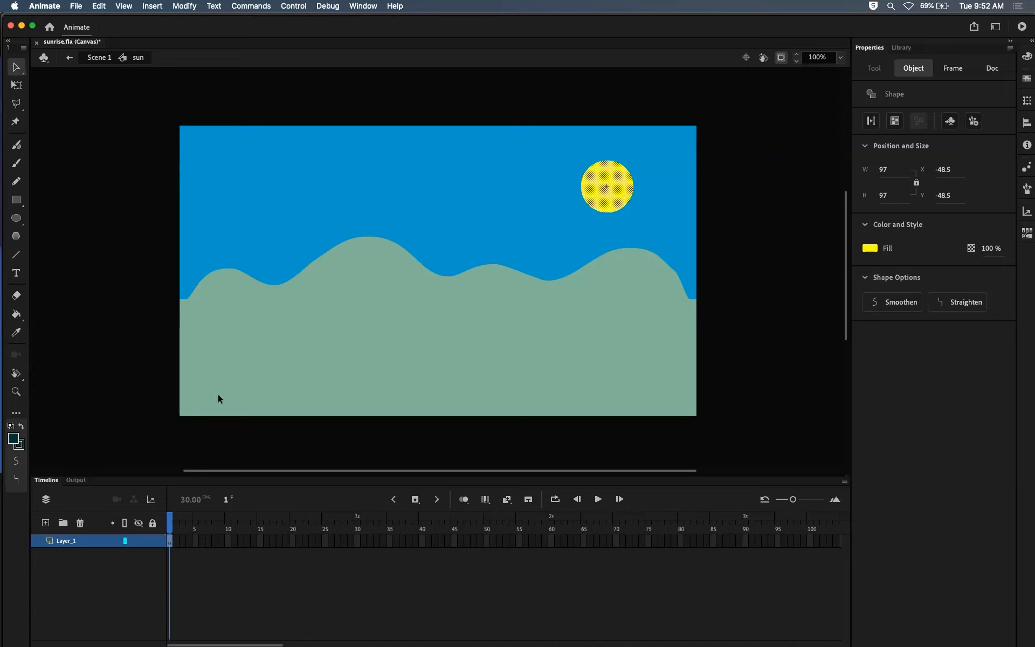
double_click(90, 541)
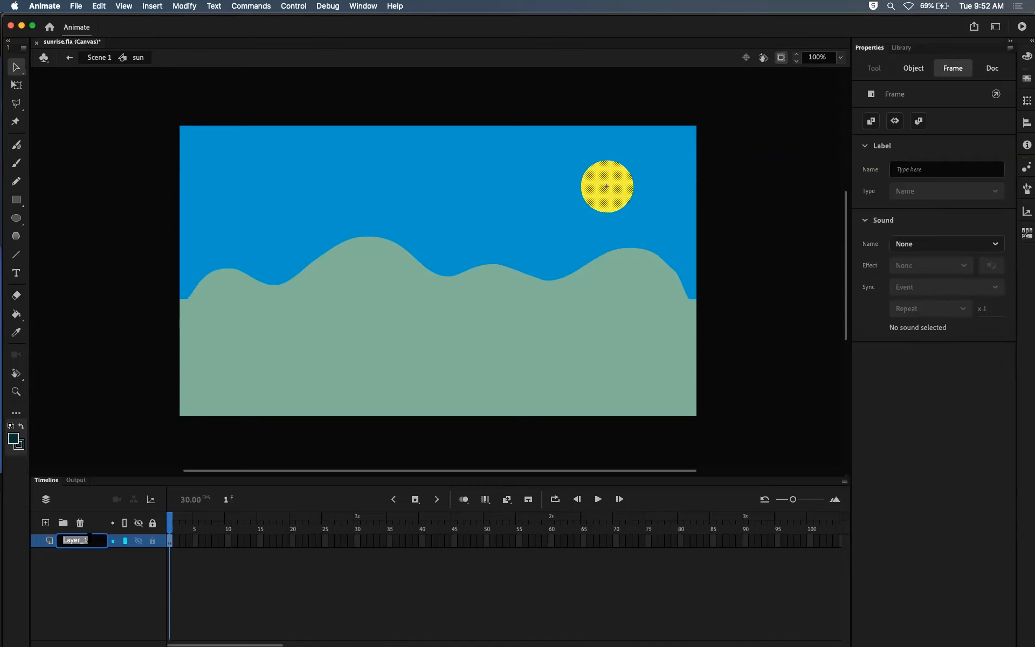
text(center)
click(151, 543)
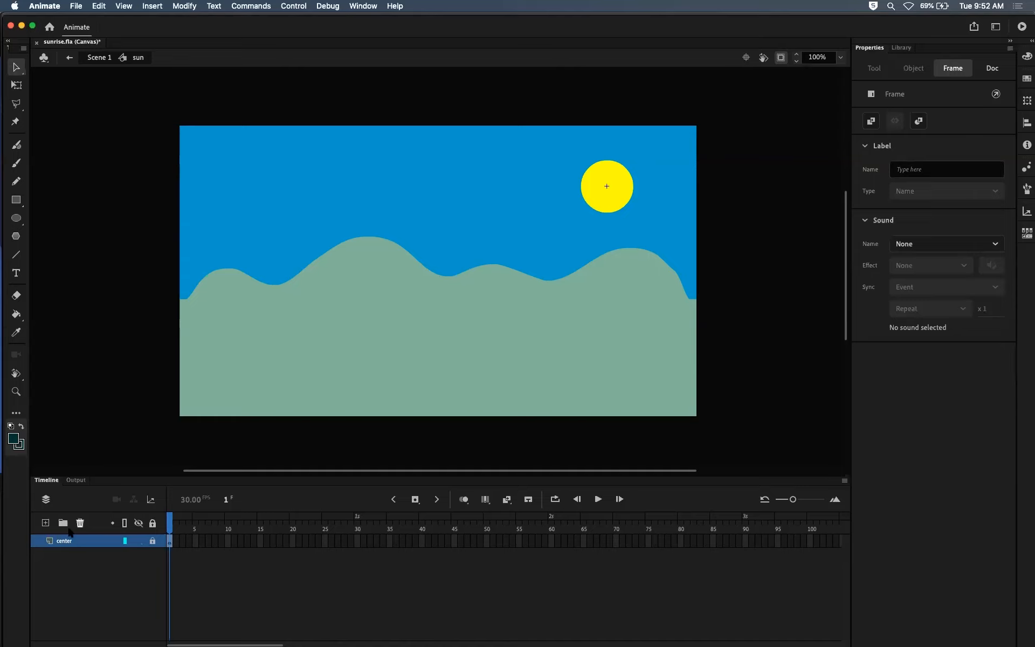
Step: Add a new layer above center in the sun symbol and name it rays
click(45, 523)
double_click(75, 540)
text(rays)
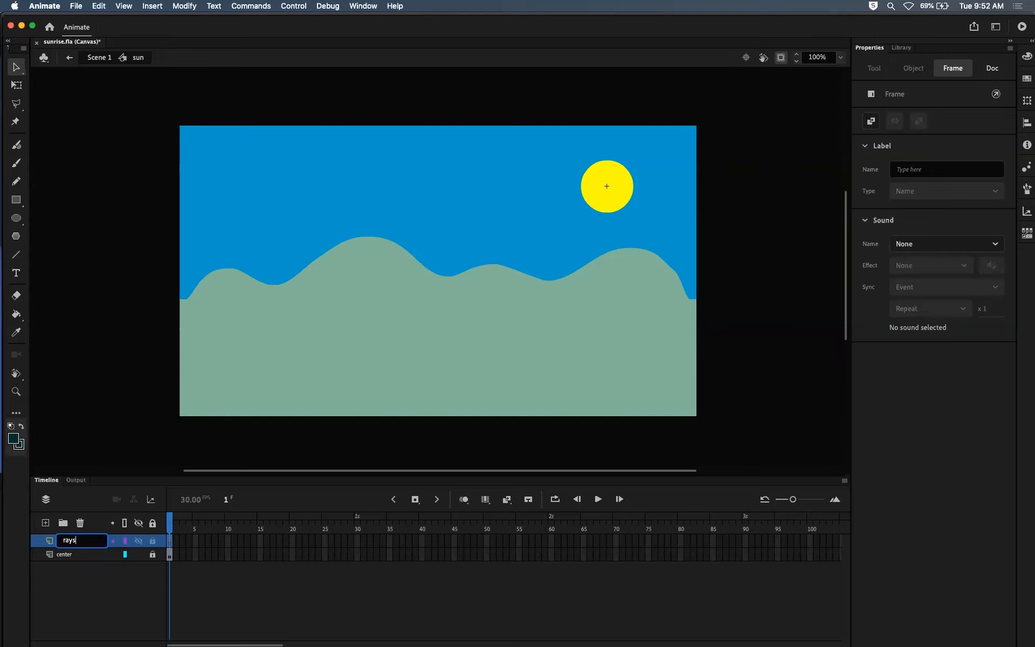
Step: Confirm the rays layer name and choose the Fluid Brush with an orange fill
key(Return)
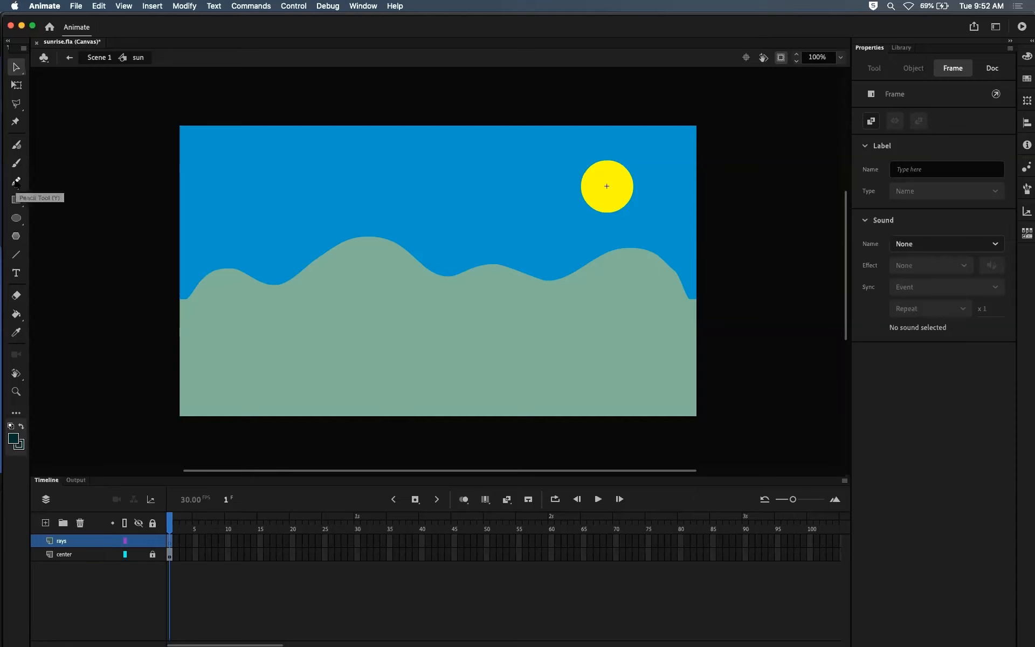
click(16, 182)
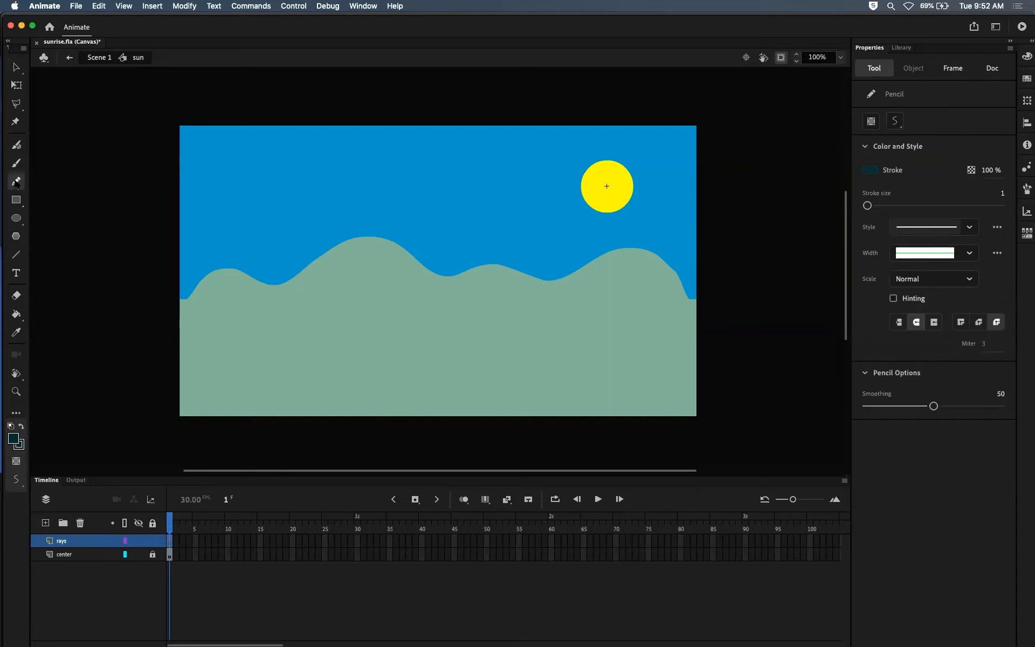
click(17, 146)
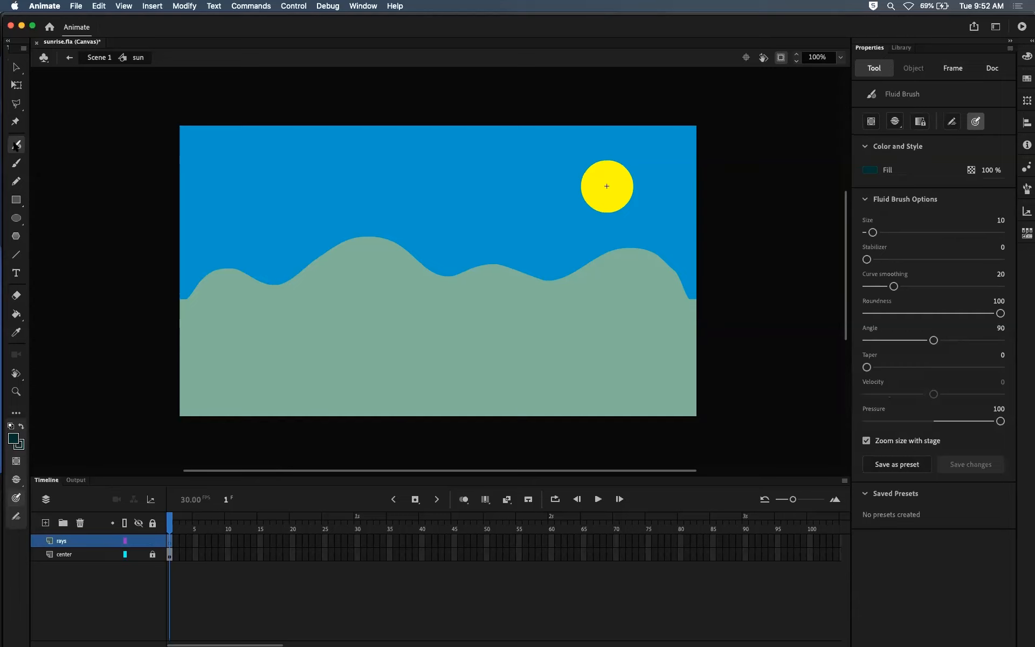
click(16, 163)
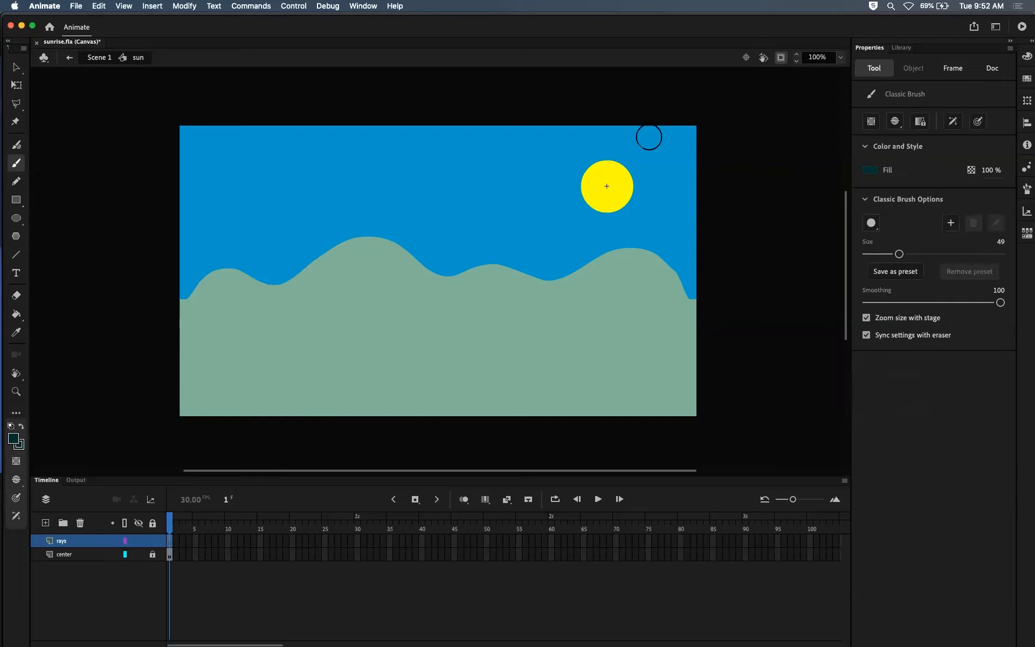
click(16, 144)
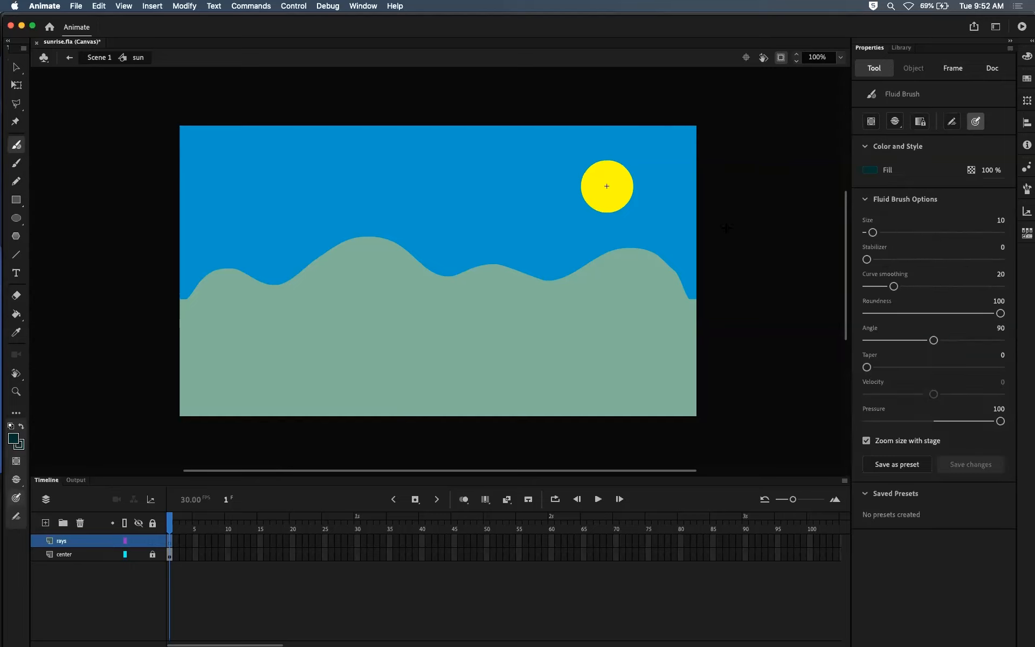
click(871, 170)
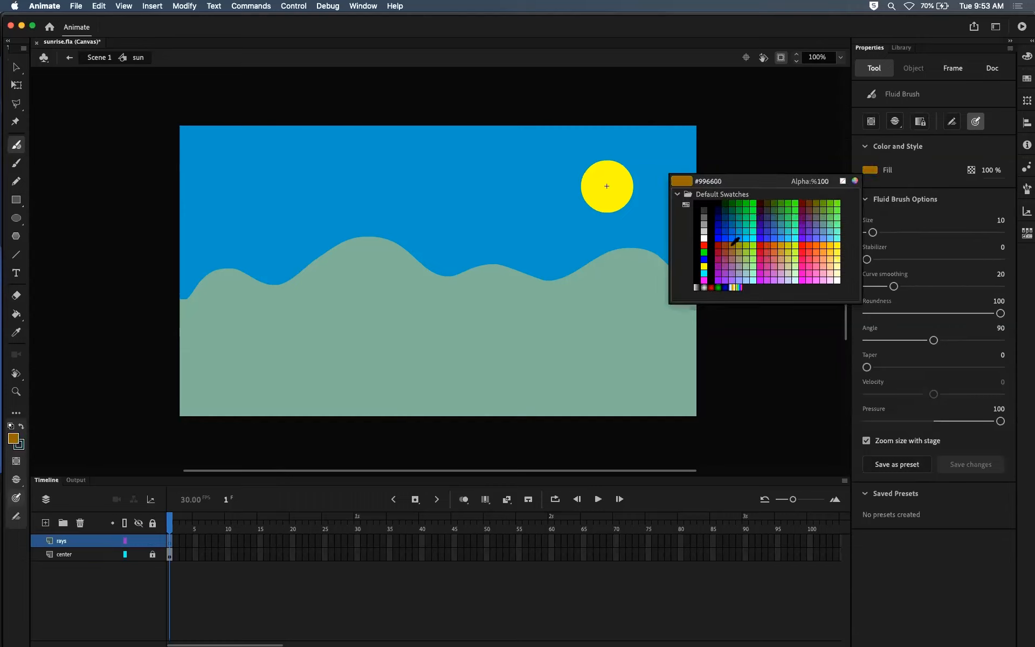
click(818, 245)
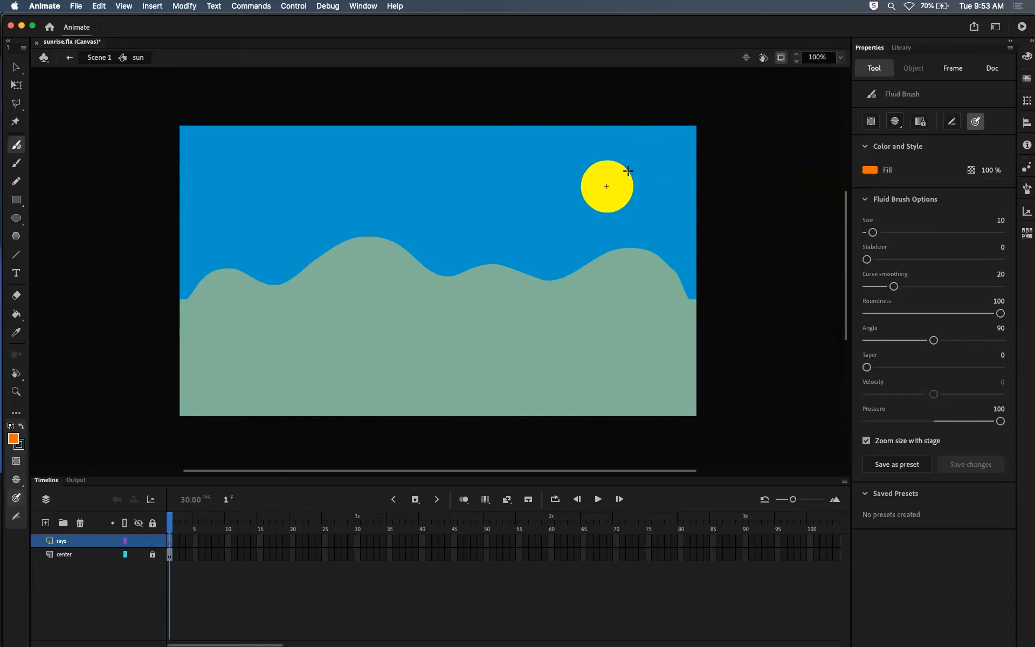
Step: Try painting orange rays around the sun at brush size 10 and at size 2
drag(605, 155, 606, 135)
key(super+z)
click(1000, 219)
text(2)
key(Return)
drag(641, 184, 675, 182)
drag(605, 153, 613, 134)
drag(608, 216, 609, 234)
key(super+z)
key(super+z)
key(super+z)
Step: Set the brush size to 4, paint eight wavy orange rays around the sun, and return to Scene 1
click(1001, 220)
text(4)
key(Return)
drag(603, 153, 607, 134)
drag(644, 185, 671, 186)
drag(603, 222, 607, 241)
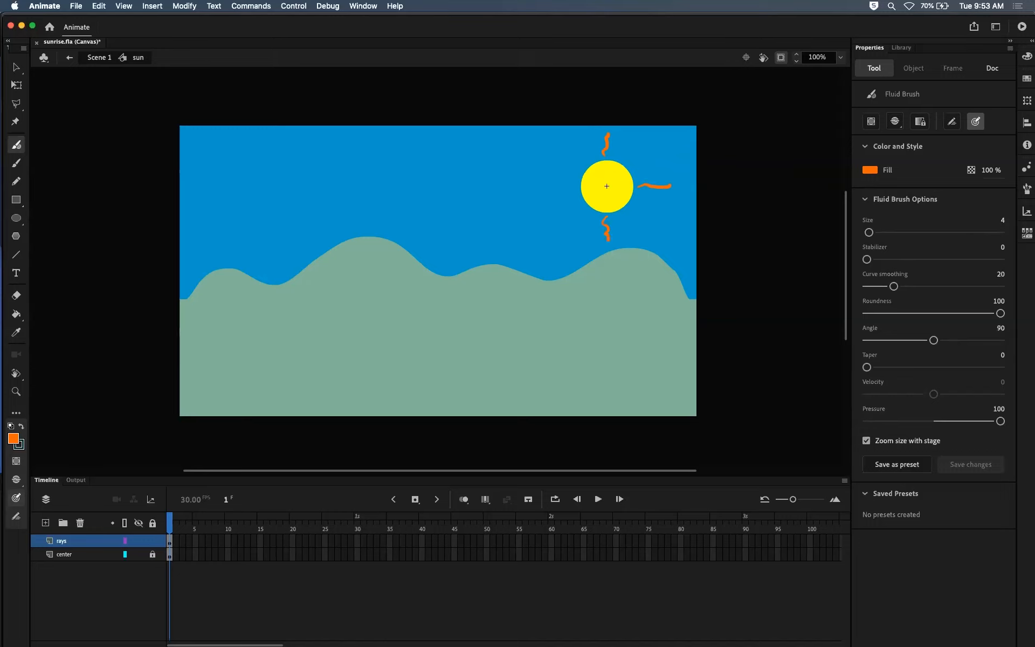
drag(576, 184, 544, 181)
drag(586, 161, 570, 150)
drag(634, 207, 646, 219)
key(super+e)
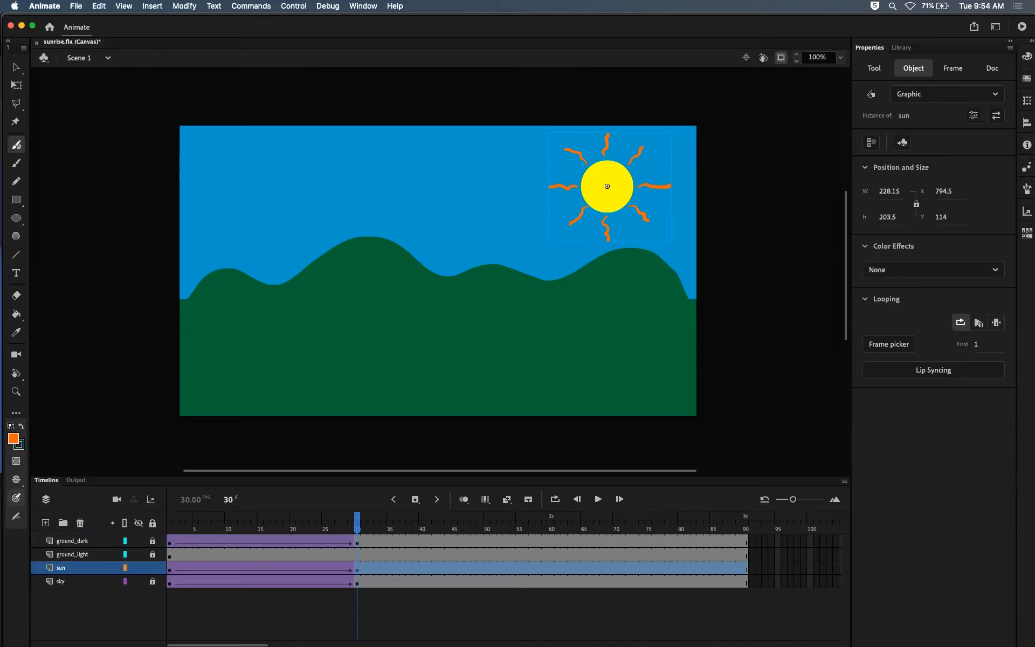
Step: Examine the sun's rays at frame 1 by temporarily hiding the ground_dark and ground_light layers
drag(357, 523, 170, 523)
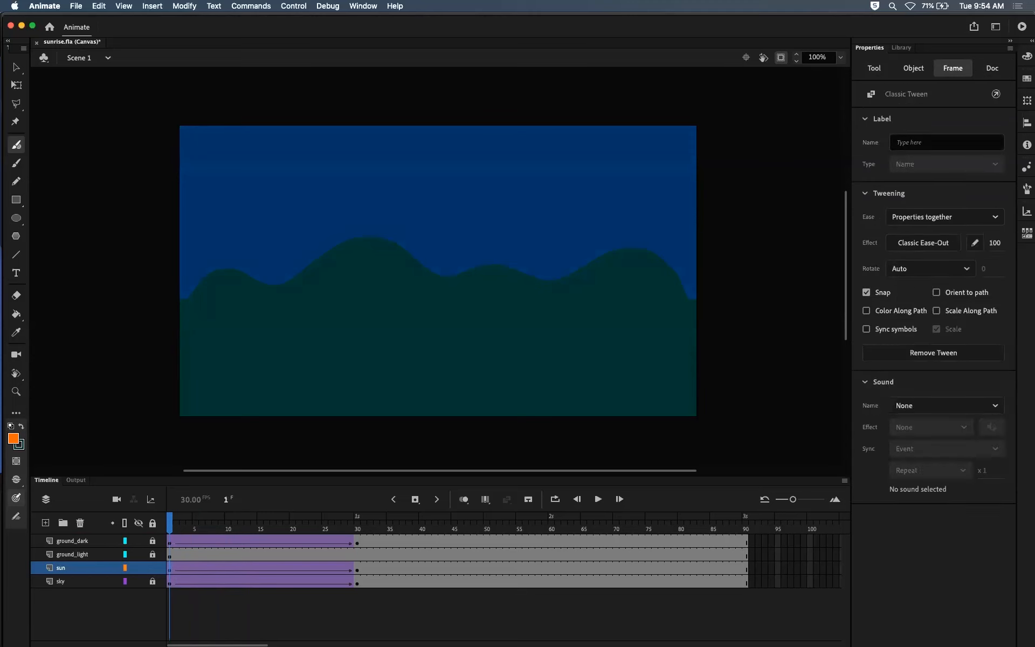
click(139, 554)
click(139, 541)
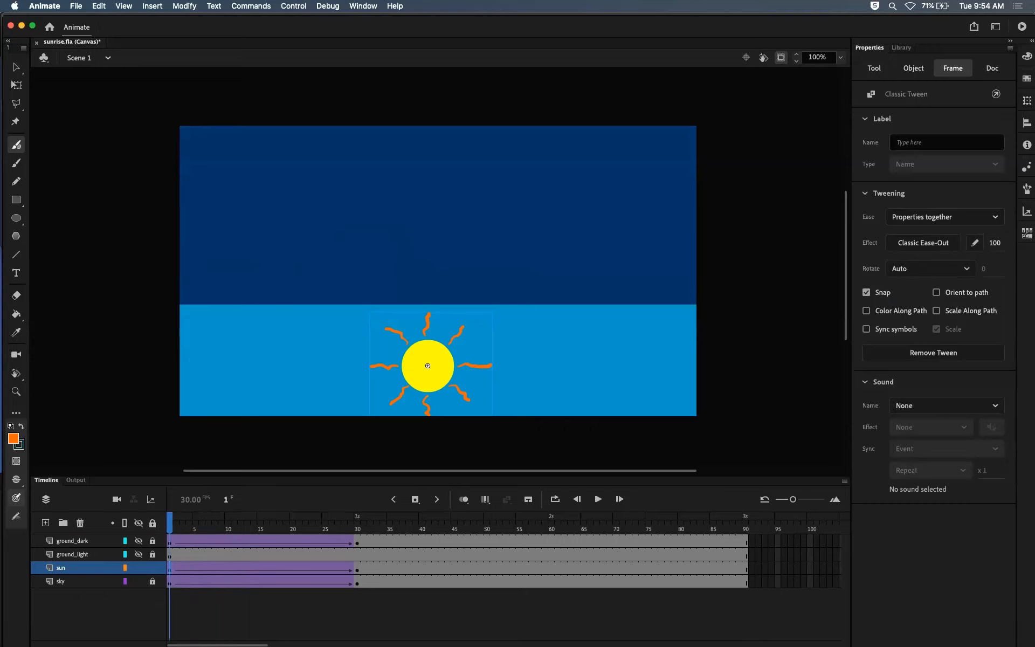
mouse_move(169, 523)
mouse_down()
mouse_move(190, 523)
mouse_move(169, 523)
mouse_up()
click(139, 541)
click(139, 554)
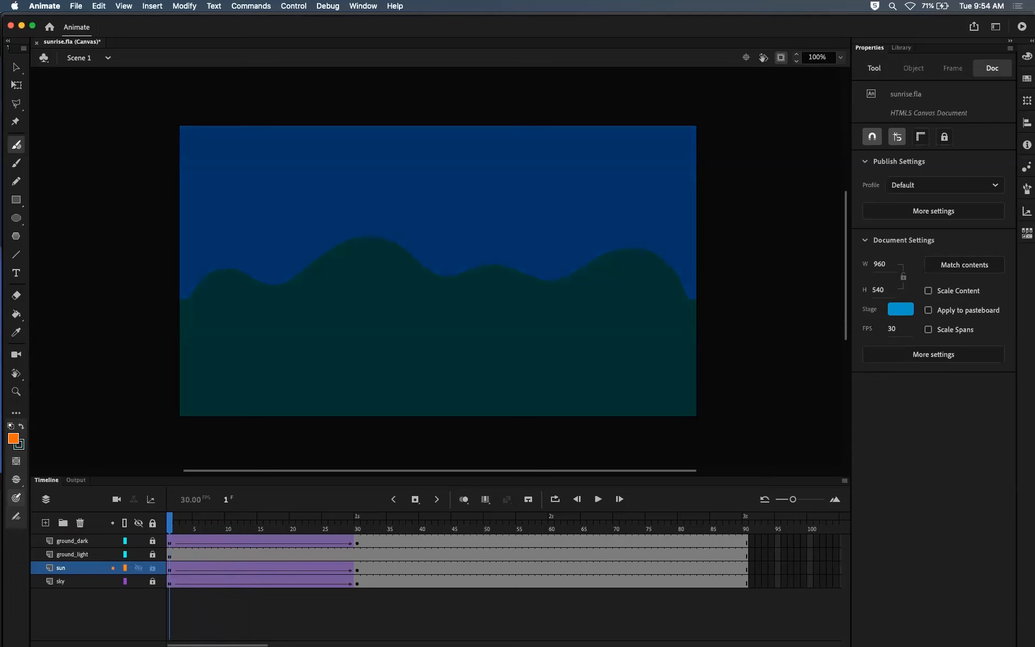
Step: Open the sun symbol for editing from frame 30, lock its rays layer, and return to Scene 1
drag(169, 523, 357, 523)
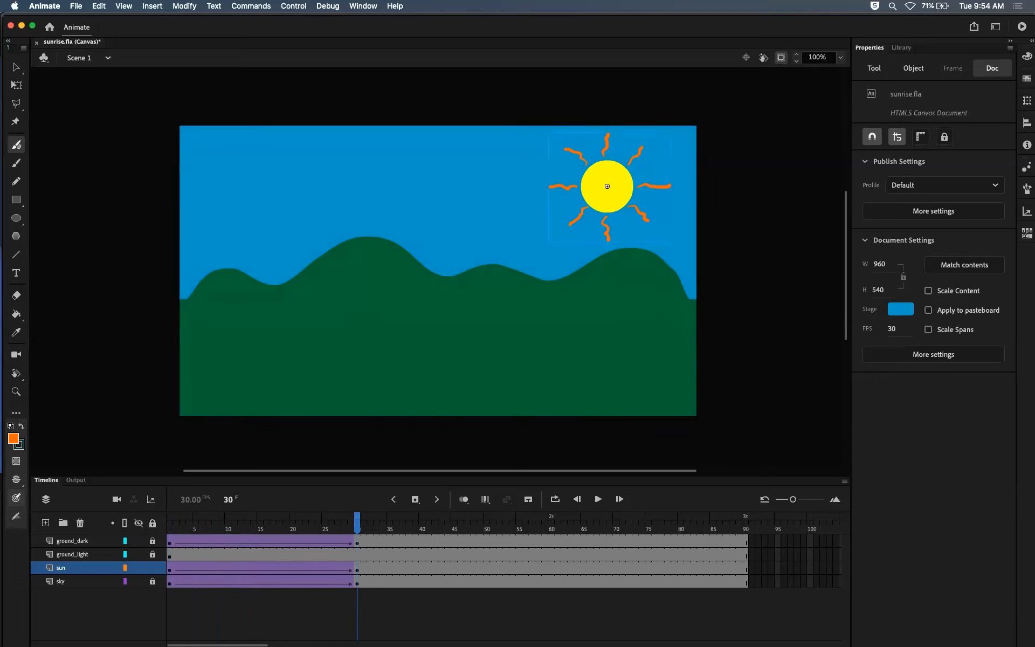
key(v)
double_click(607, 186)
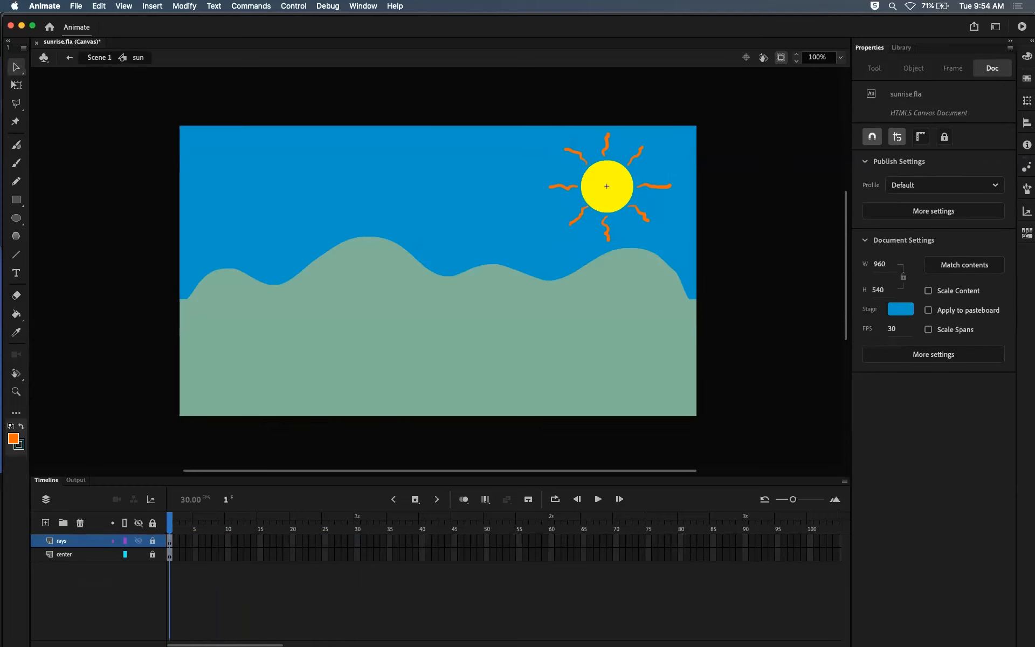
click(62, 540)
click(152, 540)
click(99, 57)
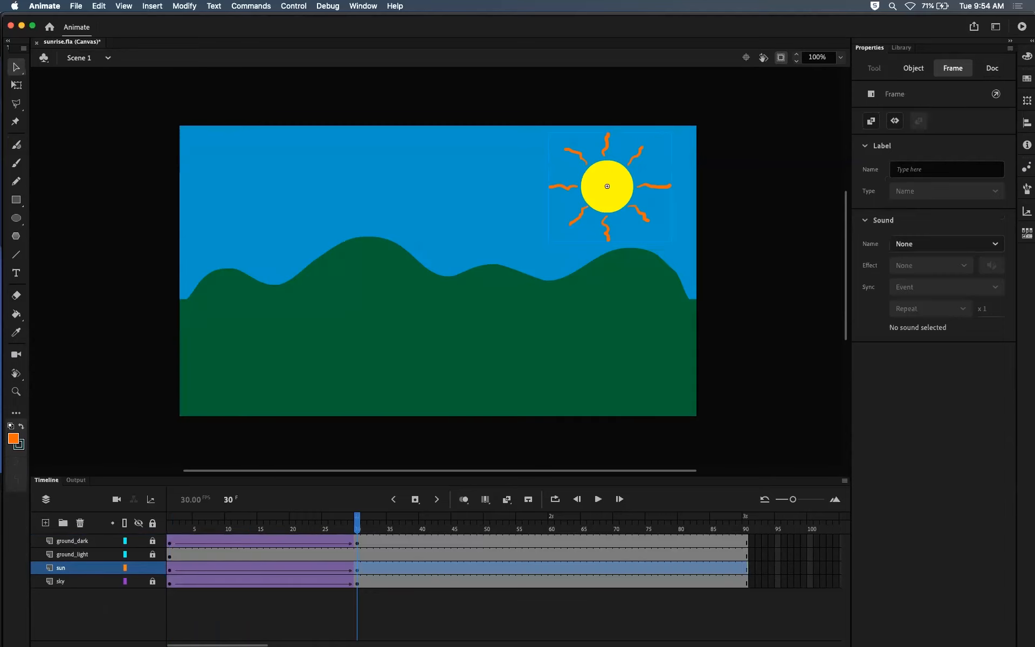
Step: Play the animation, then rotate the sun instance at frame 30 about 180 degrees with Free Transform
key(Return)
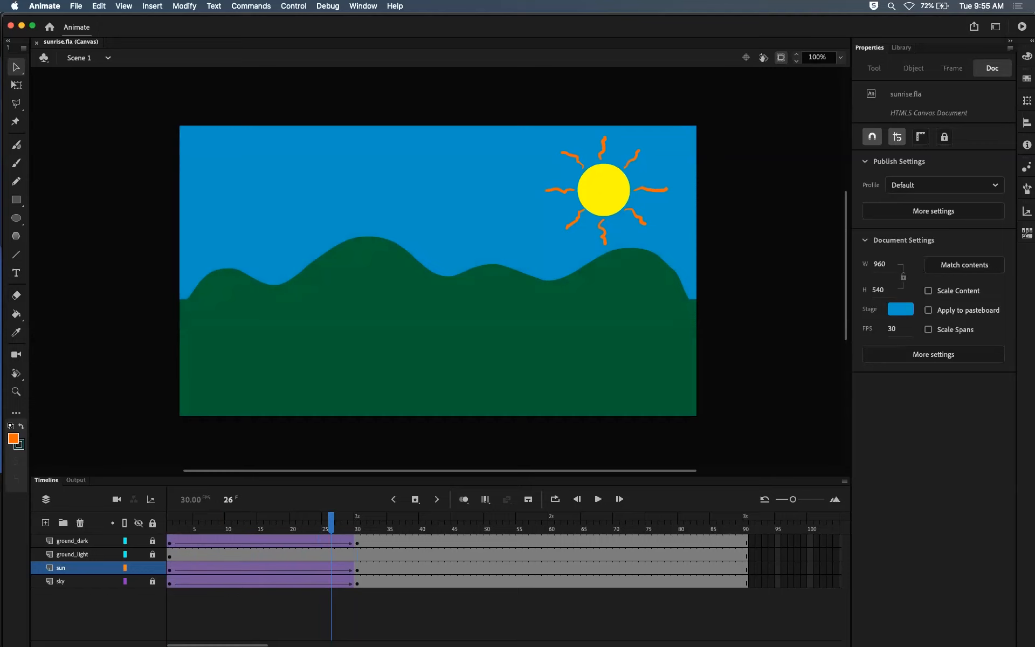
drag(331, 523, 357, 523)
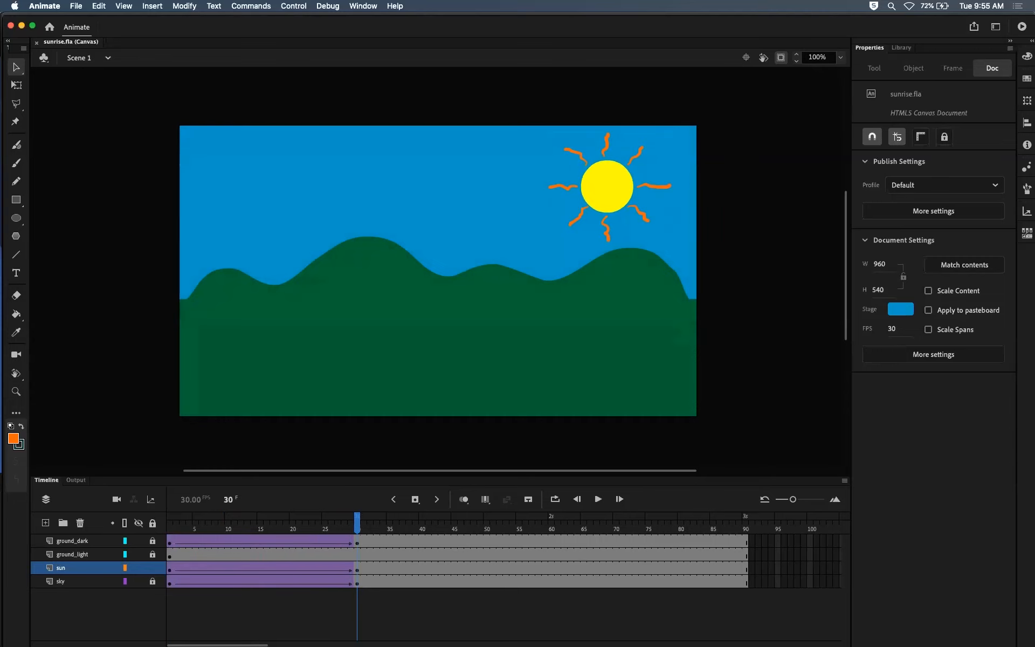
click(607, 186)
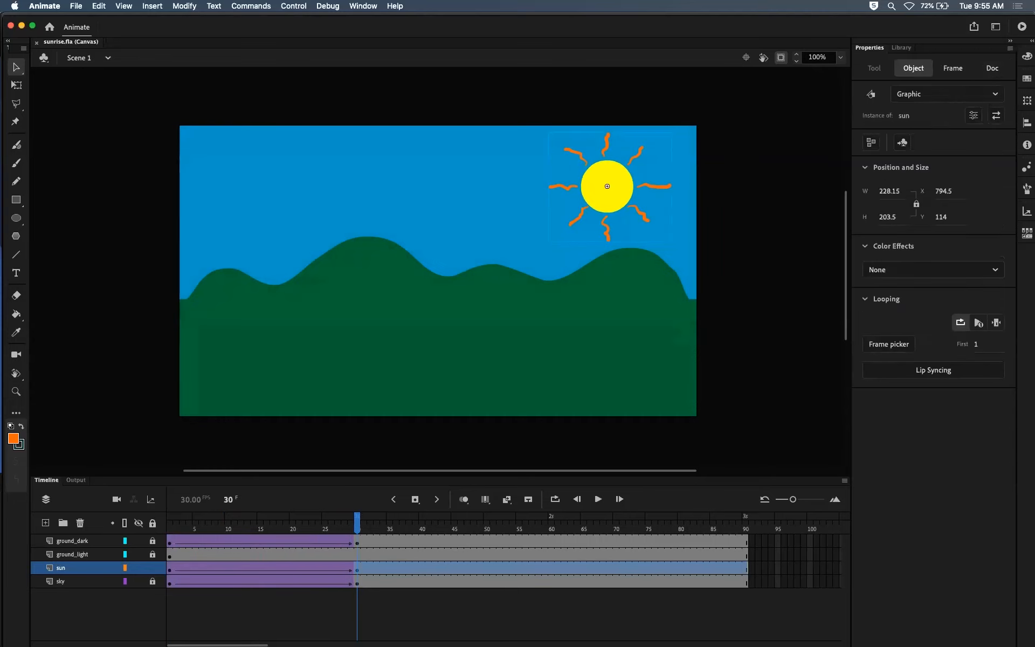
click(14, 84)
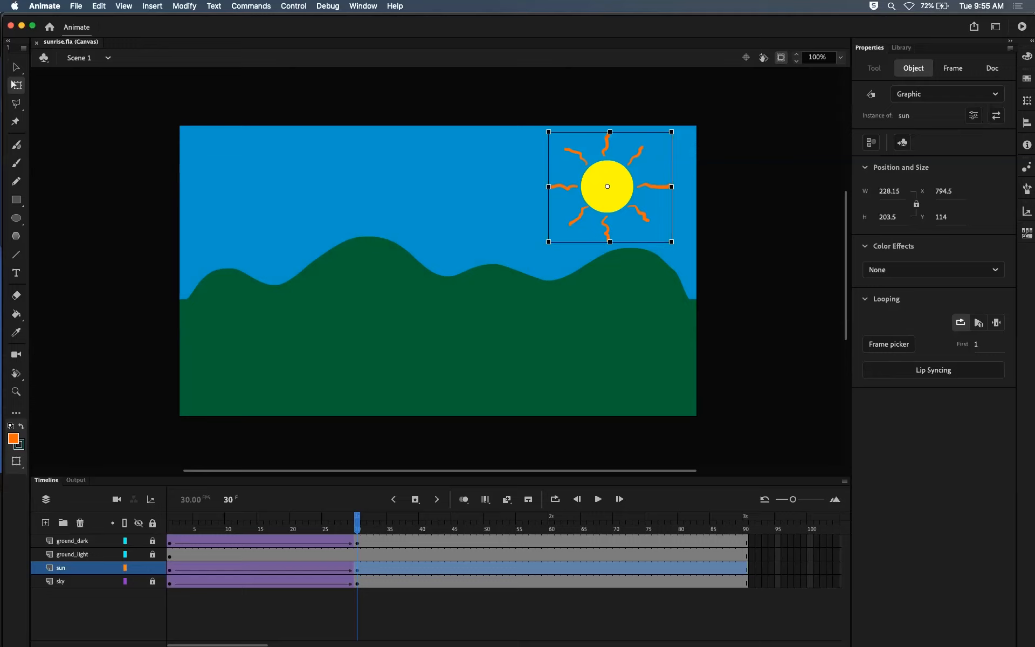
drag(675, 129, 543, 240)
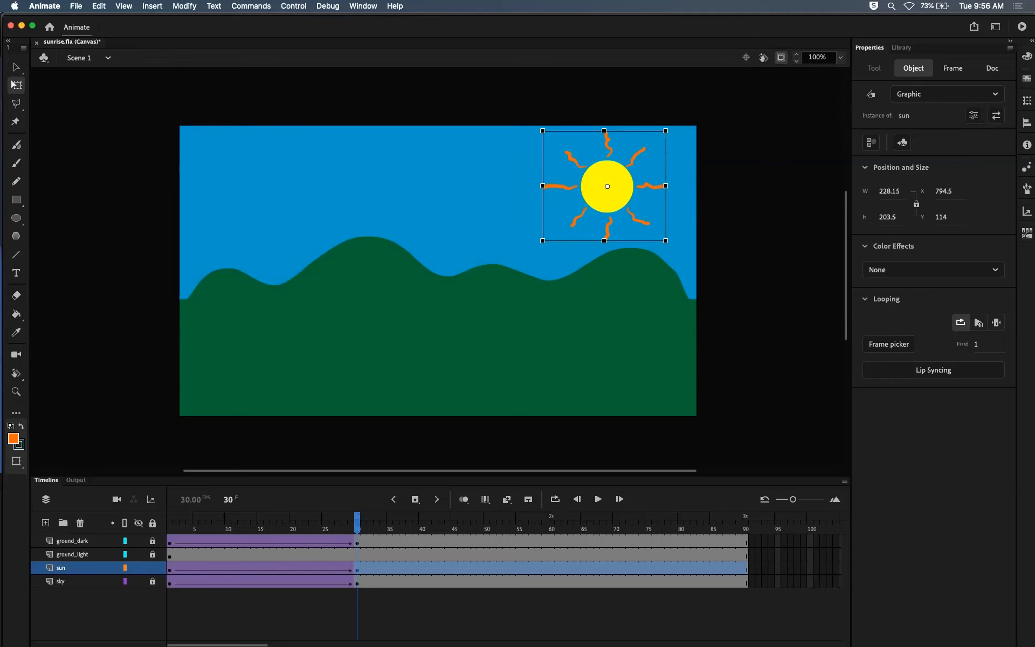
Step: Test the rotating sunrise in the browser, close the preview, and return to the timeline in Animate
mouse_move(357, 523)
mouse_down()
mouse_move(169, 523)
mouse_move(344, 523)
mouse_up()
key(super+Return)
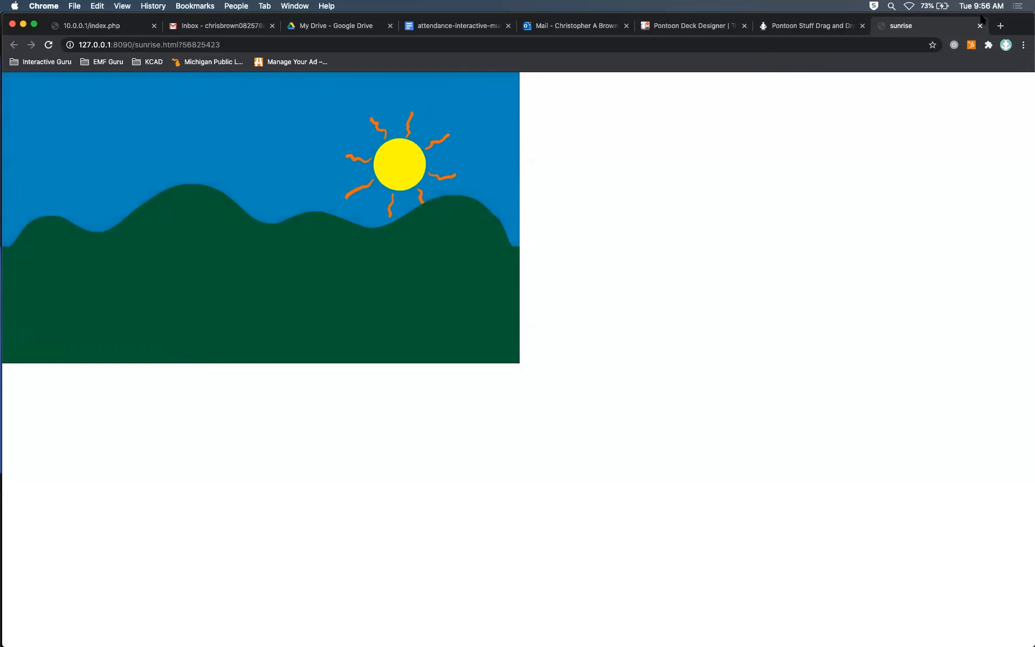
key(super+w)
key(super+Tab)
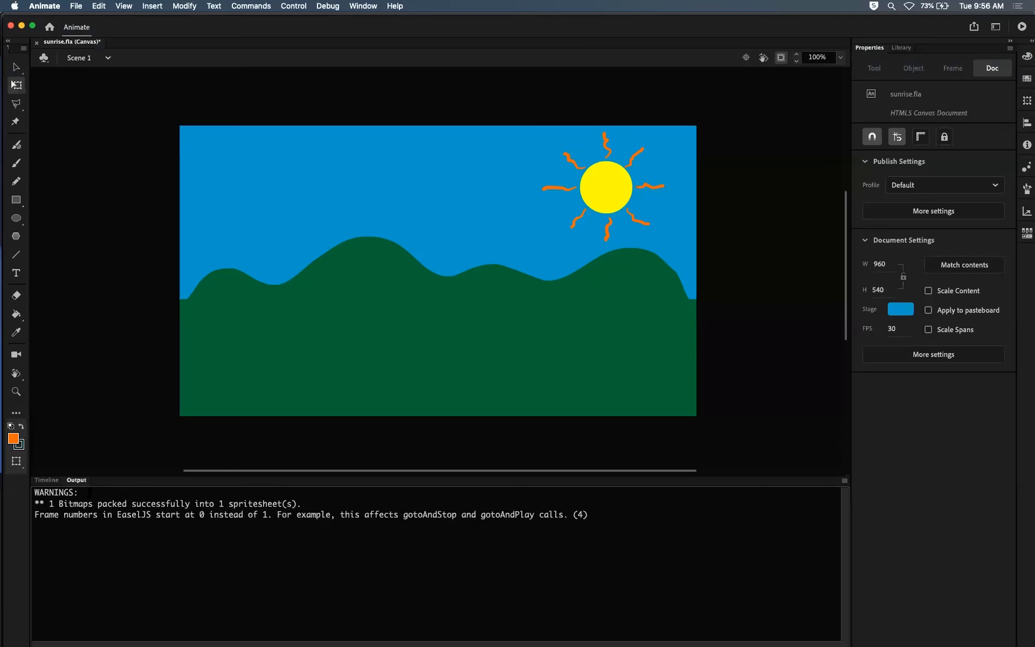
click(46, 480)
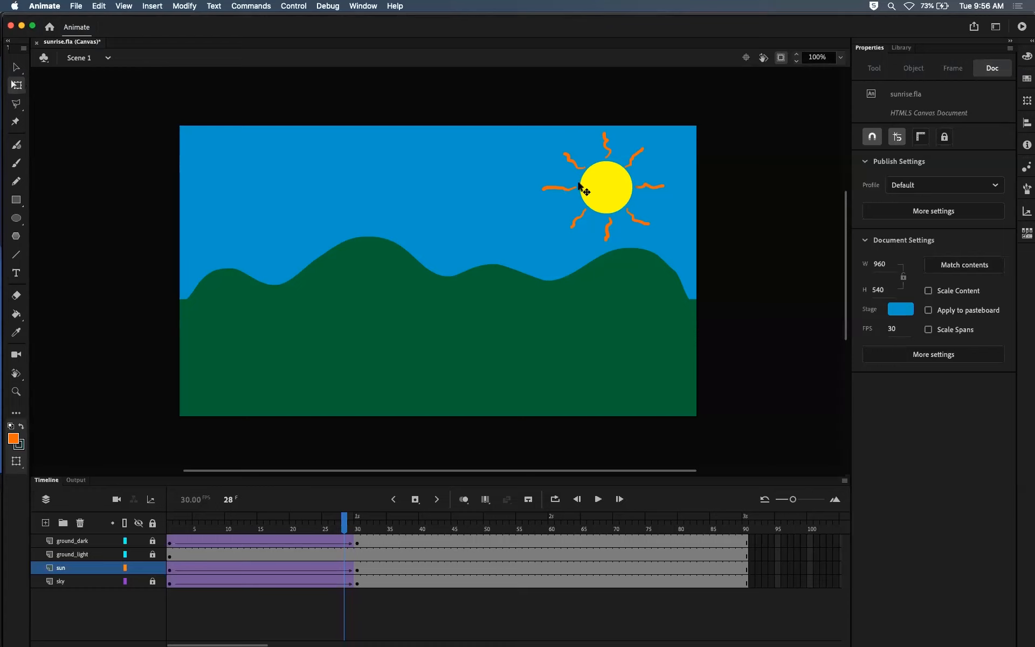
Step: Try rotating the sun at frame 30 by nearly another half turn
drag(346, 526, 357, 526)
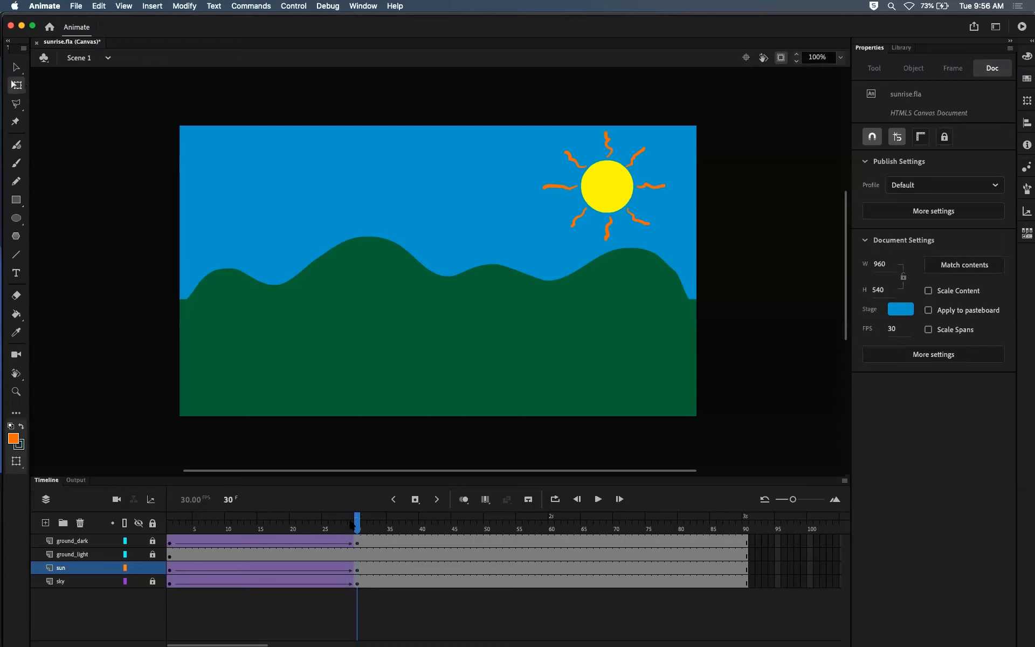
click(613, 179)
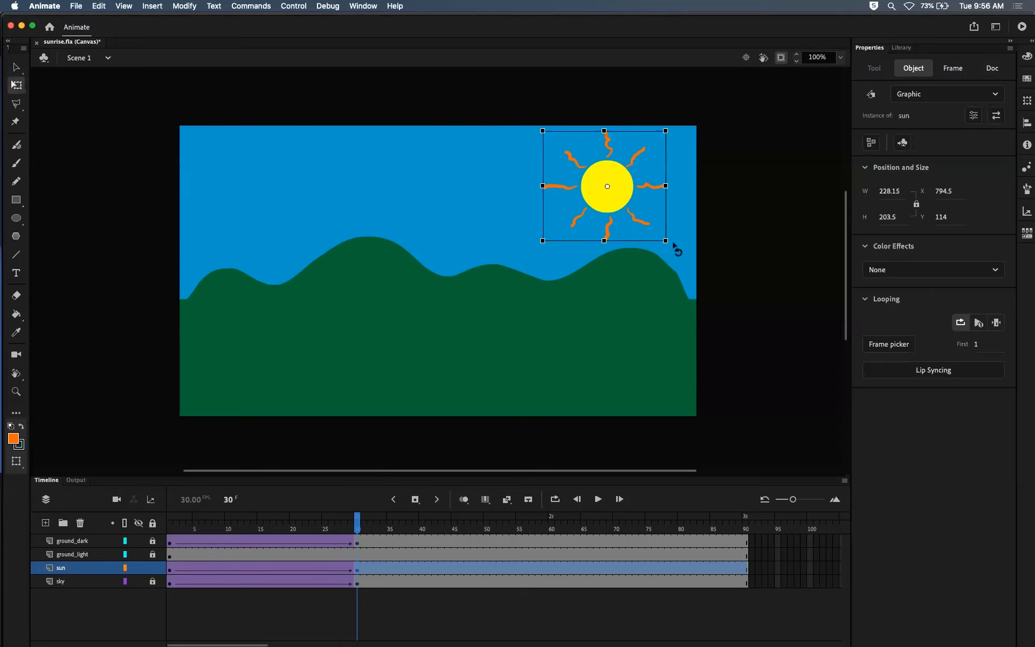
drag(670, 253, 552, 145)
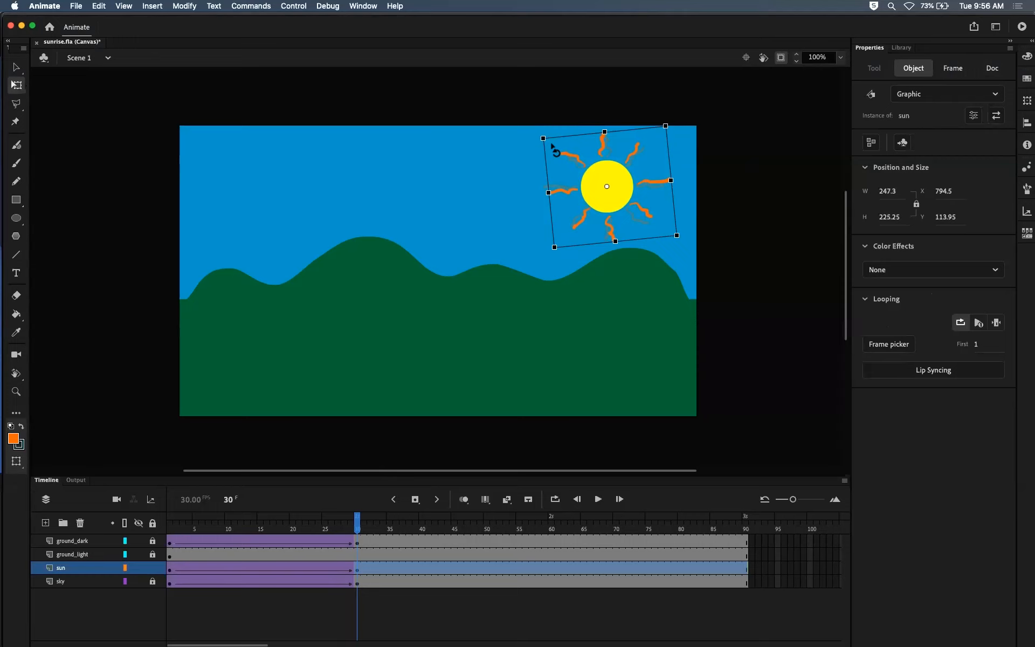
drag(552, 144, 552, 144)
Step: Scrub back to the animation's start, test the changed sun rotation in the browser, and return to Animate's timeline
drag(350, 523, 154, 524)
key(super+Return)
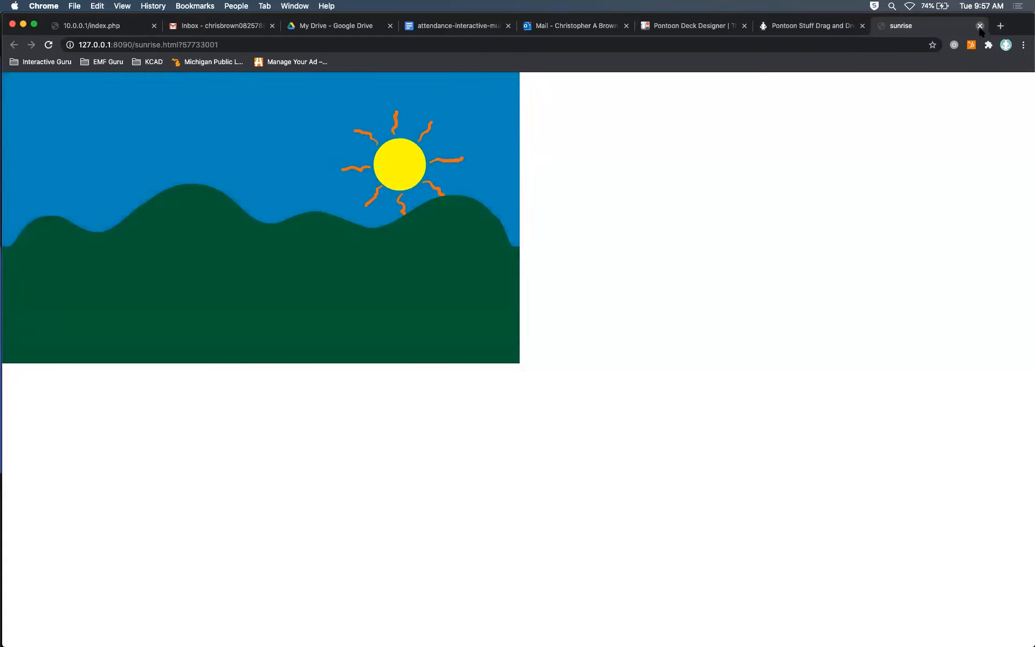
click(979, 25)
key(super+Tab)
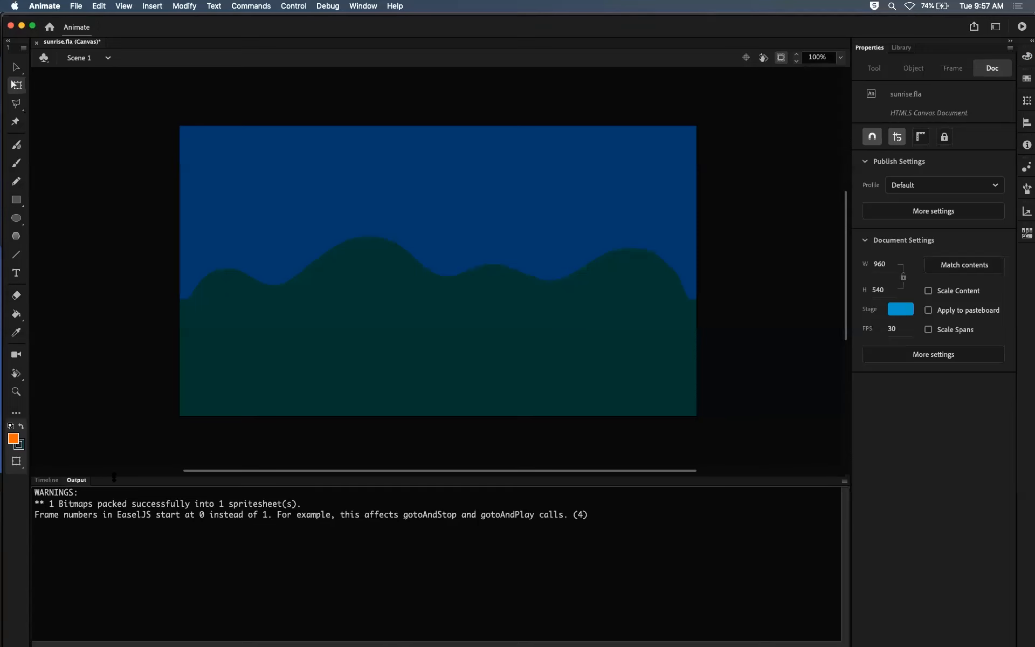
click(46, 480)
Step: Scrub through the sun's tween up to frame 30 and examine how the sun turns between the keyframes
drag(196, 531, 359, 530)
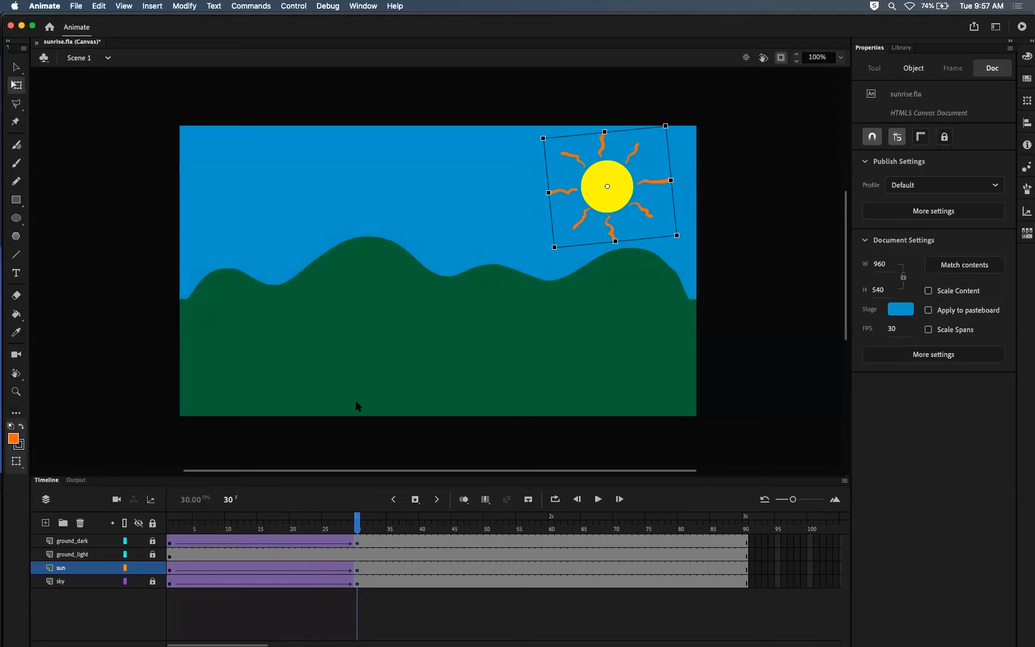
click(260, 570)
mouse_move(264, 531)
mouse_down()
mouse_move(209, 537)
mouse_move(203, 547)
mouse_move(264, 554)
mouse_up()
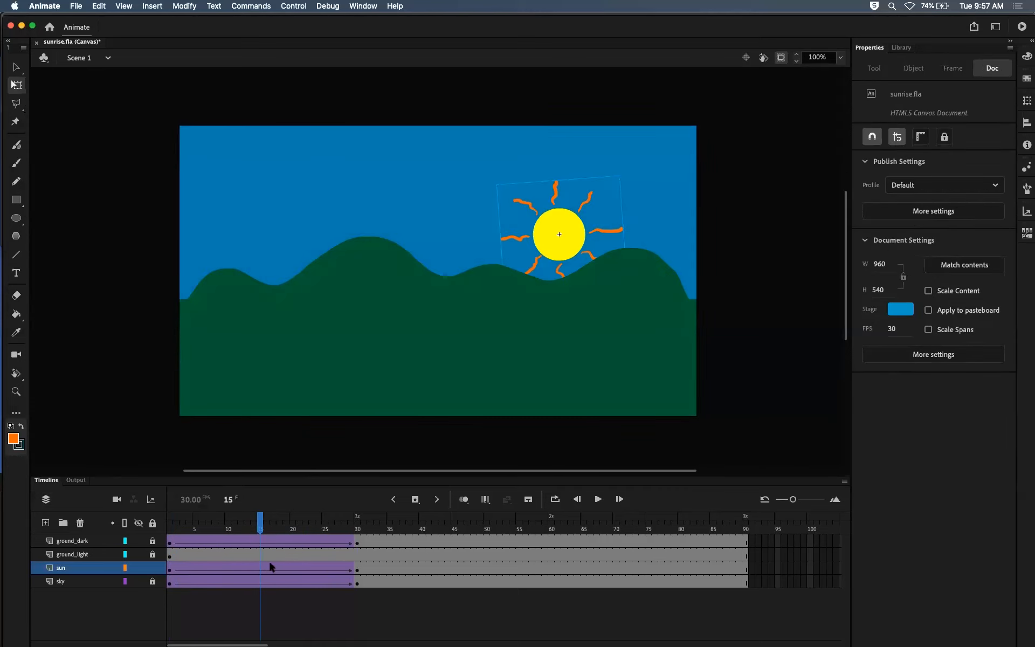
drag(261, 532, 296, 548)
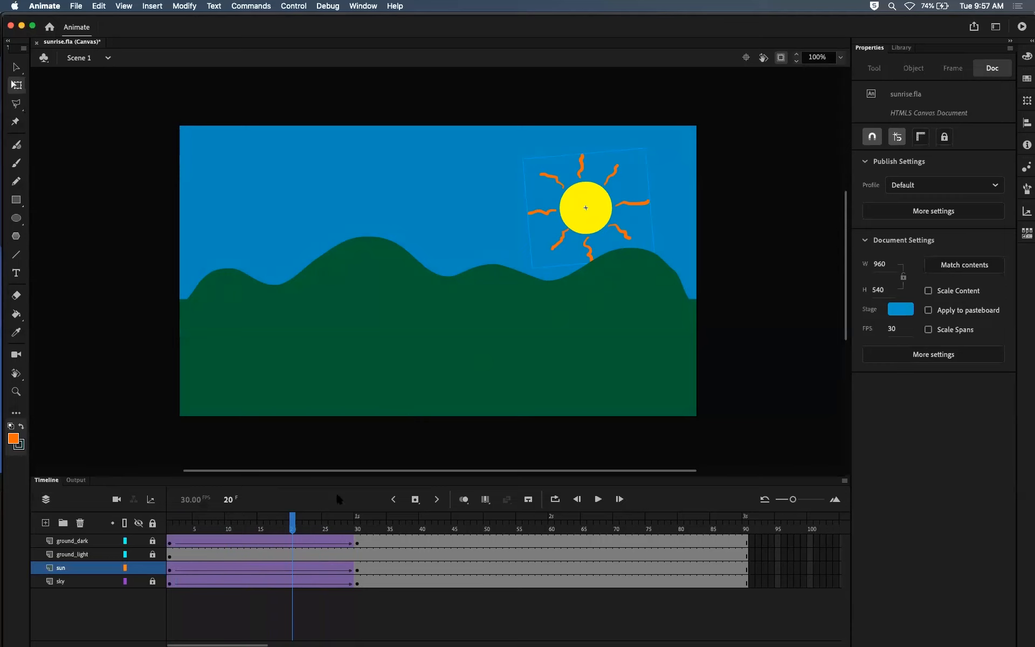
drag(293, 527, 352, 521)
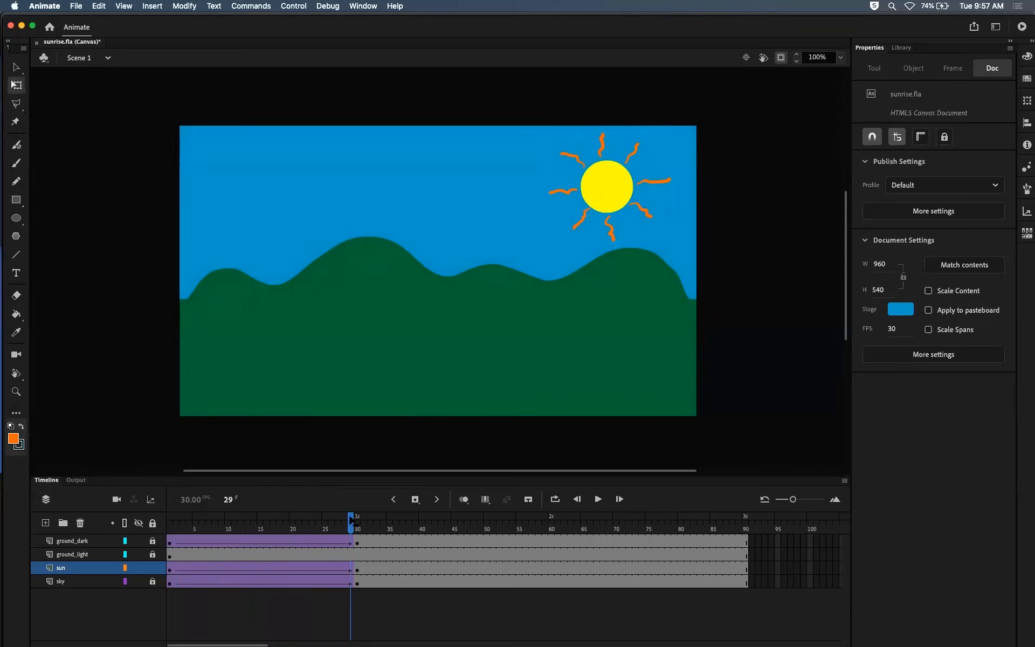
click(357, 521)
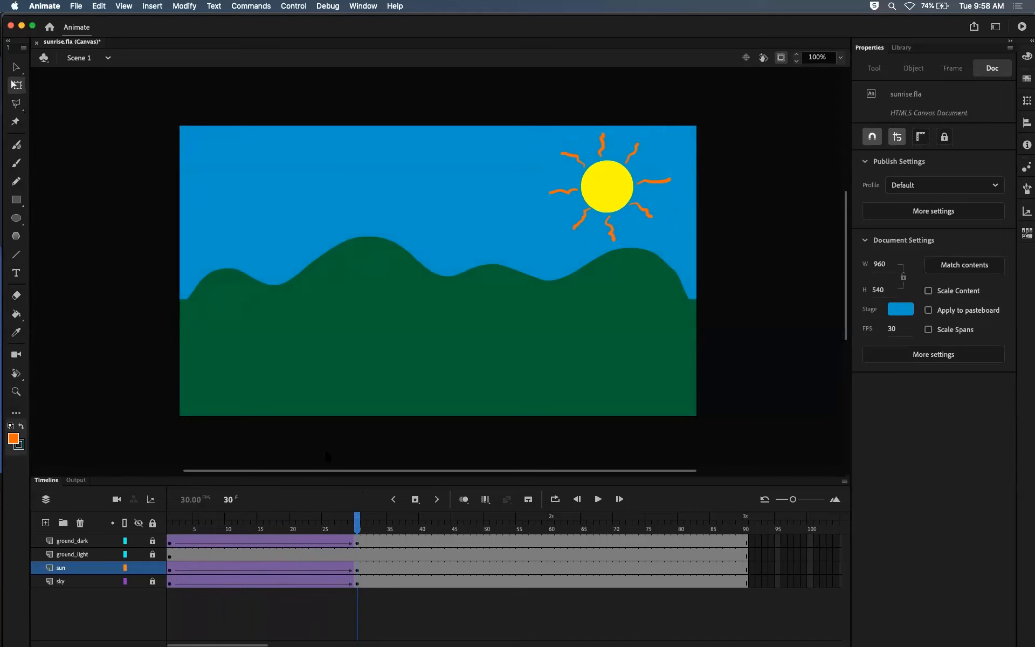
key(comma)
key(comma)
key(comma)
key(comma)
key(comma)
key(comma)
key(comma)
key(comma)
key(comma)
key(comma)
key(comma)
key(comma)
key(comma)
key(comma)
key(comma)
key(comma)
key(v)
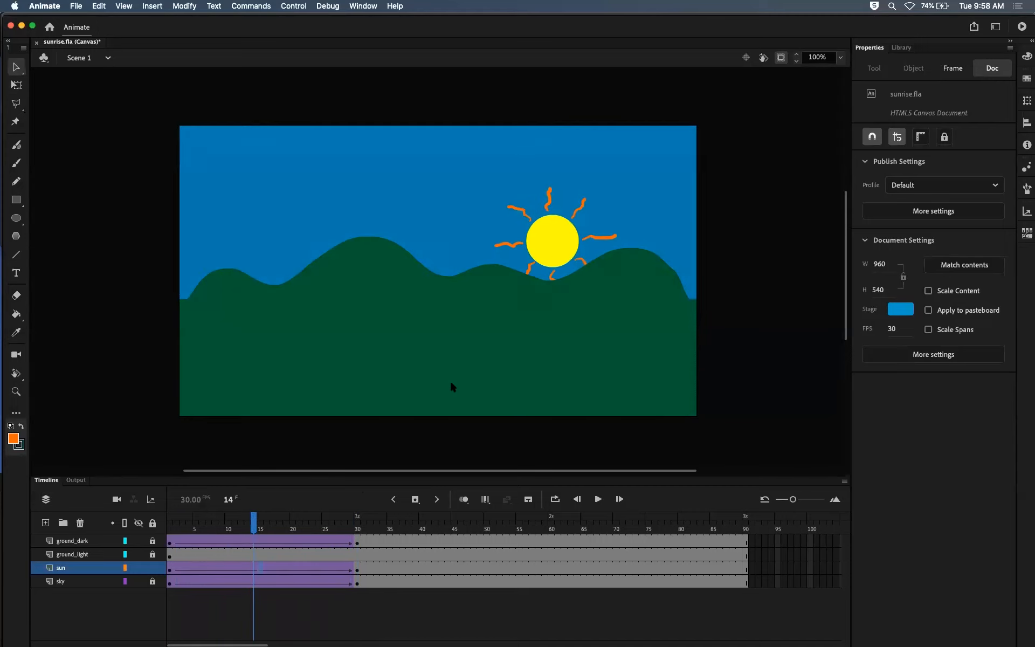
Step: Undo the sun's second rotation and go to frame 30
key(super+z)
key(super+z)
key(super+z)
key(super+z)
key(super+z)
key(super+z)
key(super+z)
mouse_move(356, 524)
mouse_down()
mouse_move(287, 518)
mouse_move(359, 522)
mouse_up()
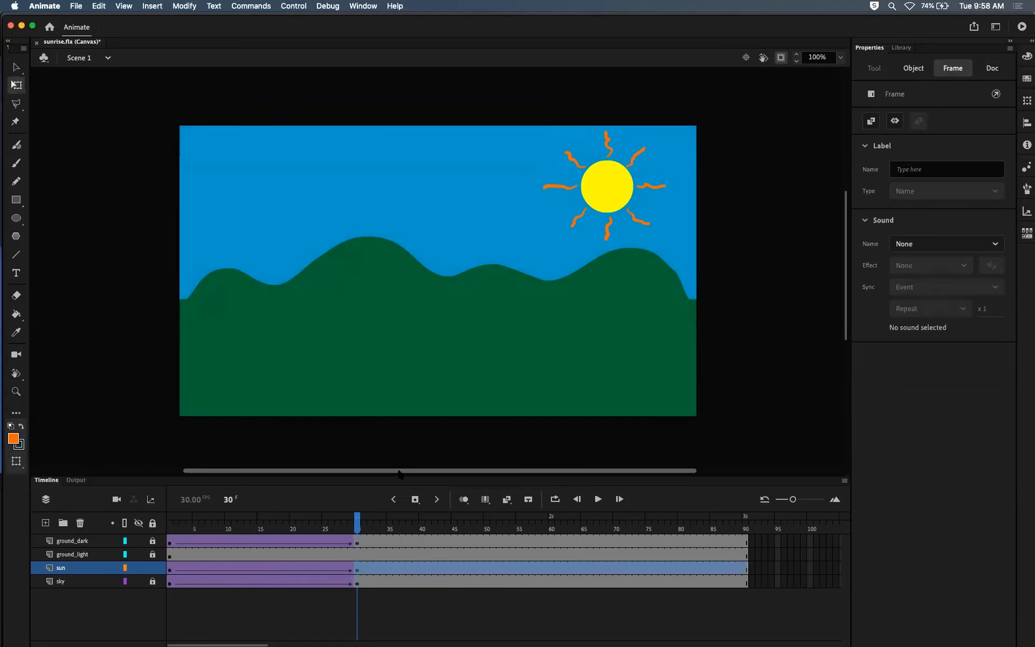
Step: Undo the sun's remaining rotation at frame 30 and select its keyframe on the sun layer
key(super+z)
key(super+z)
key(super+y)
key(super+y)
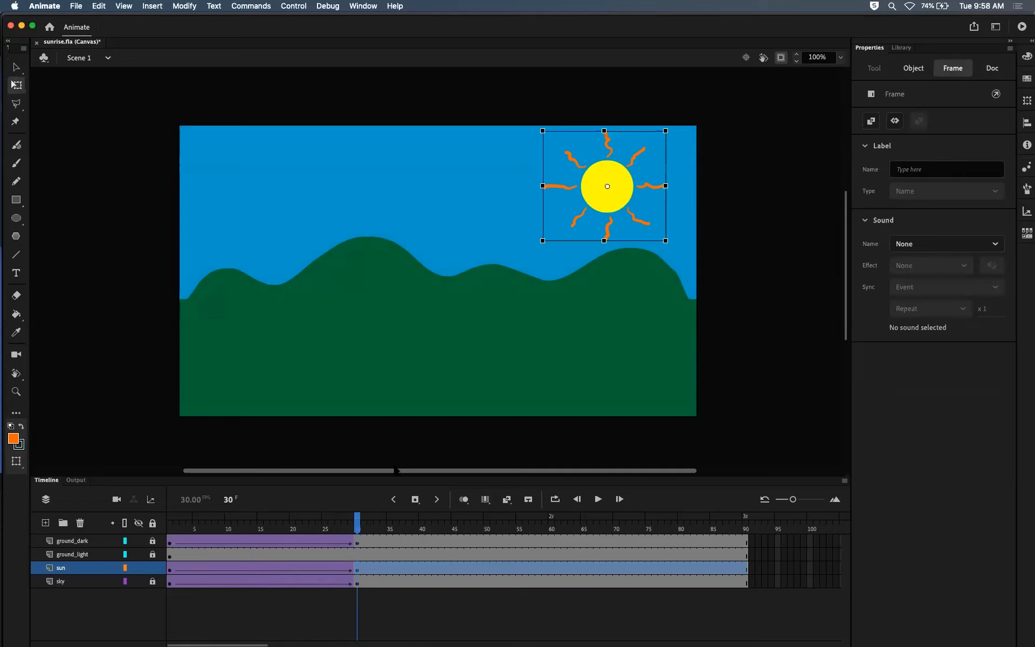
drag(355, 521, 365, 561)
click(358, 570)
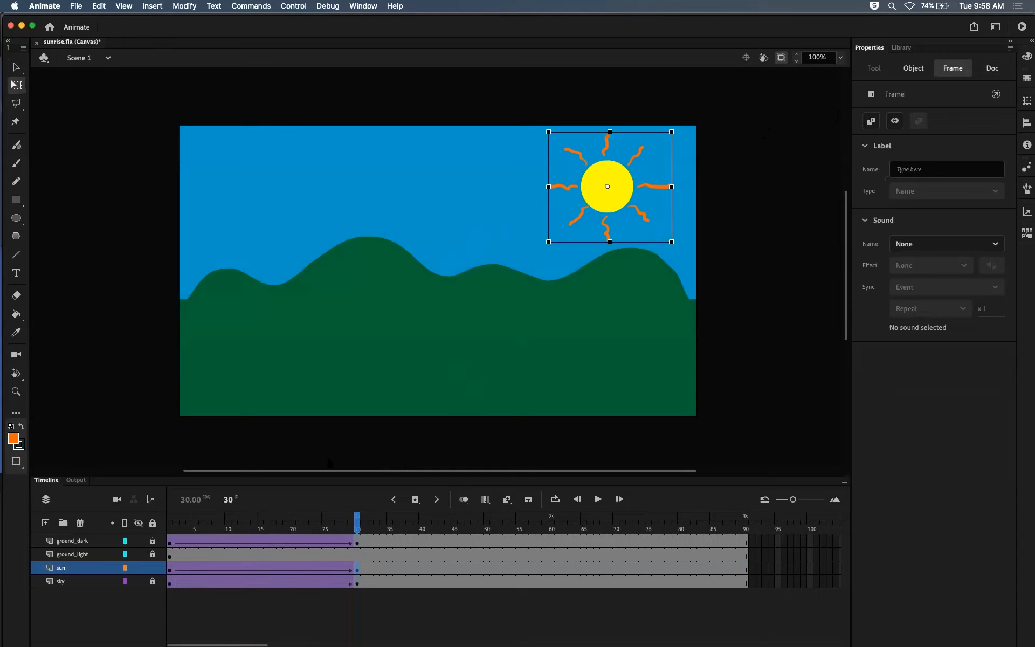
Step: Set the Rotate option of the sun's classic tween before frame 30 to Clockwise
click(260, 570)
click(295, 569)
click(229, 568)
click(272, 570)
click(312, 569)
click(260, 568)
click(221, 570)
click(255, 569)
click(248, 571)
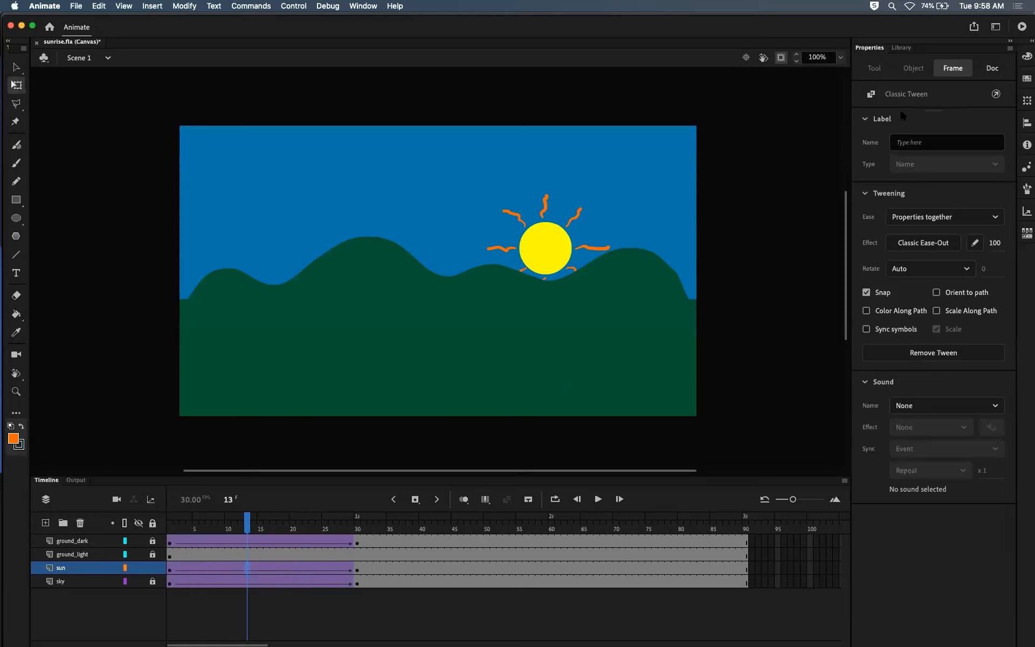
click(966, 270)
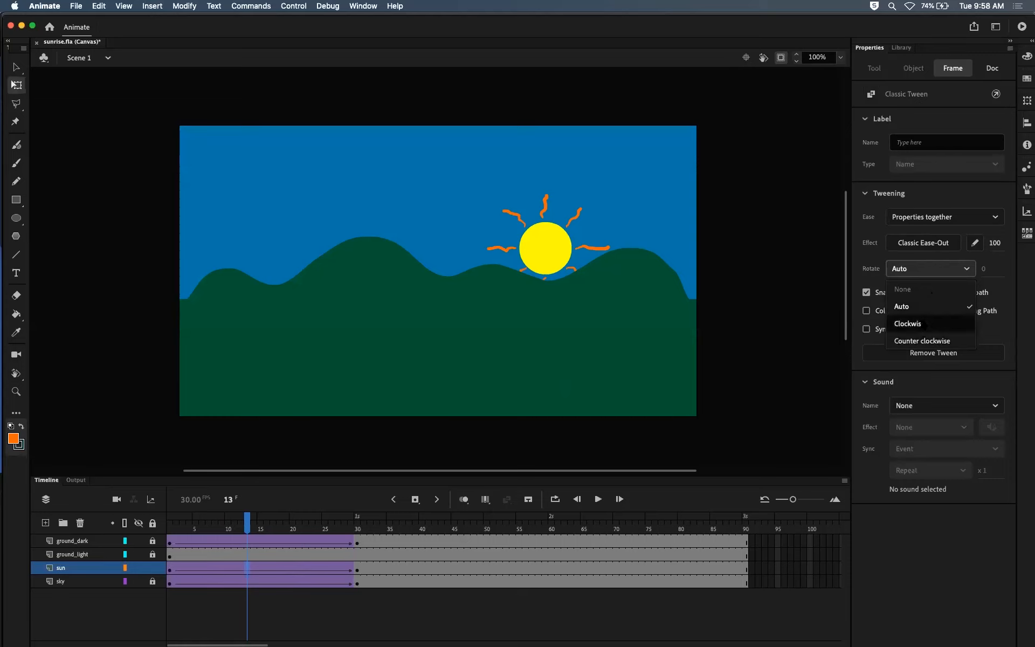
click(915, 324)
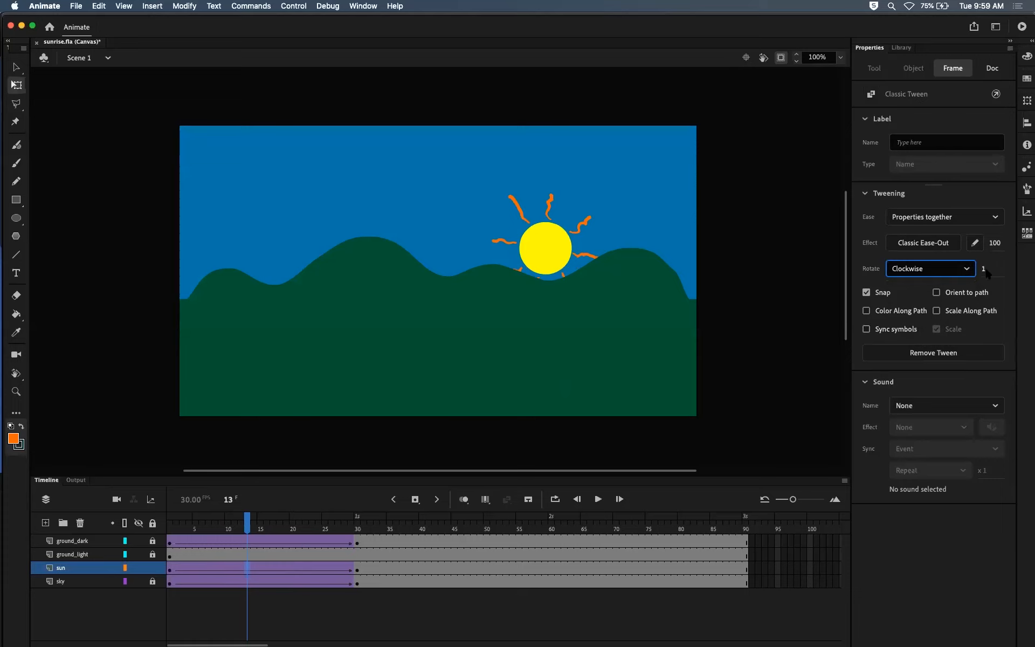
Step: Scrub to frame 30, test the clockwise sun rotation in the browser, and return to Animate's timeline at frame 30
drag(248, 523, 361, 539)
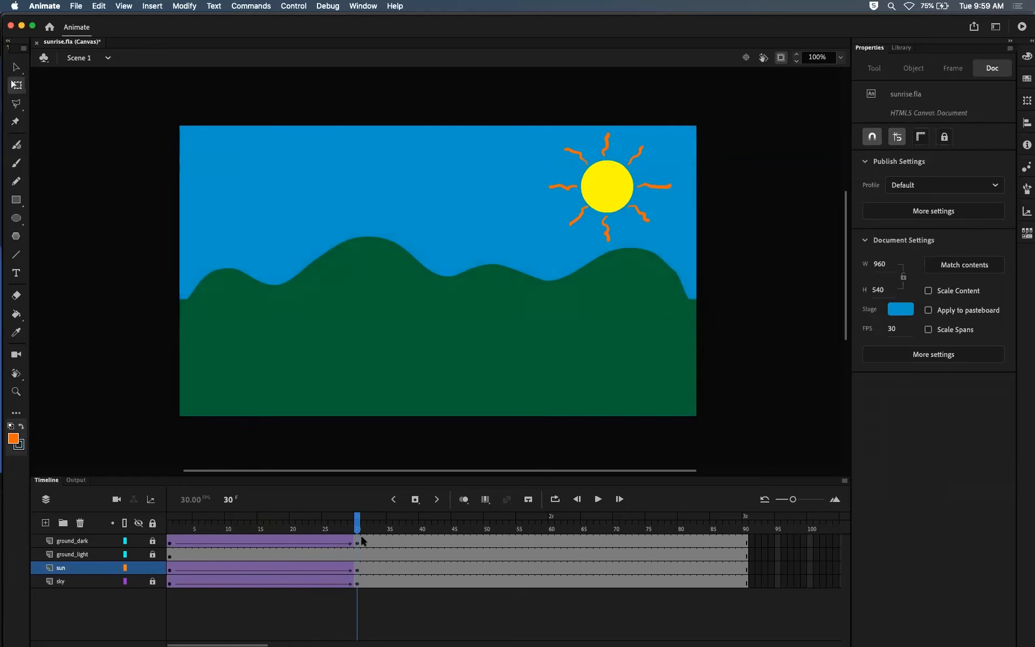
key(super+Return)
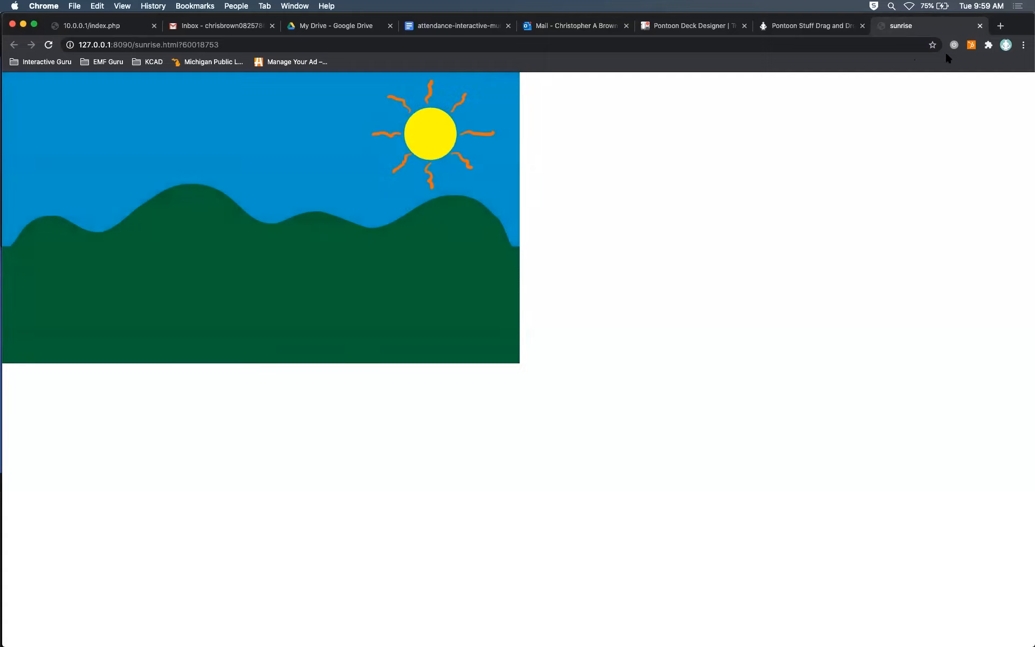
click(980, 26)
key(super+Tab)
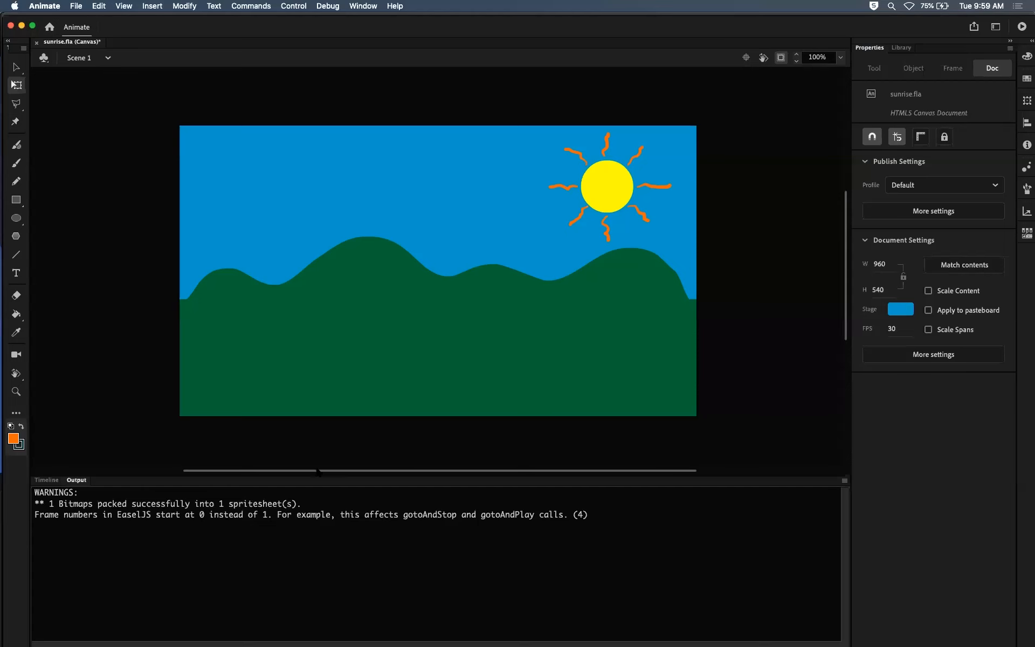
click(56, 480)
drag(330, 531, 362, 547)
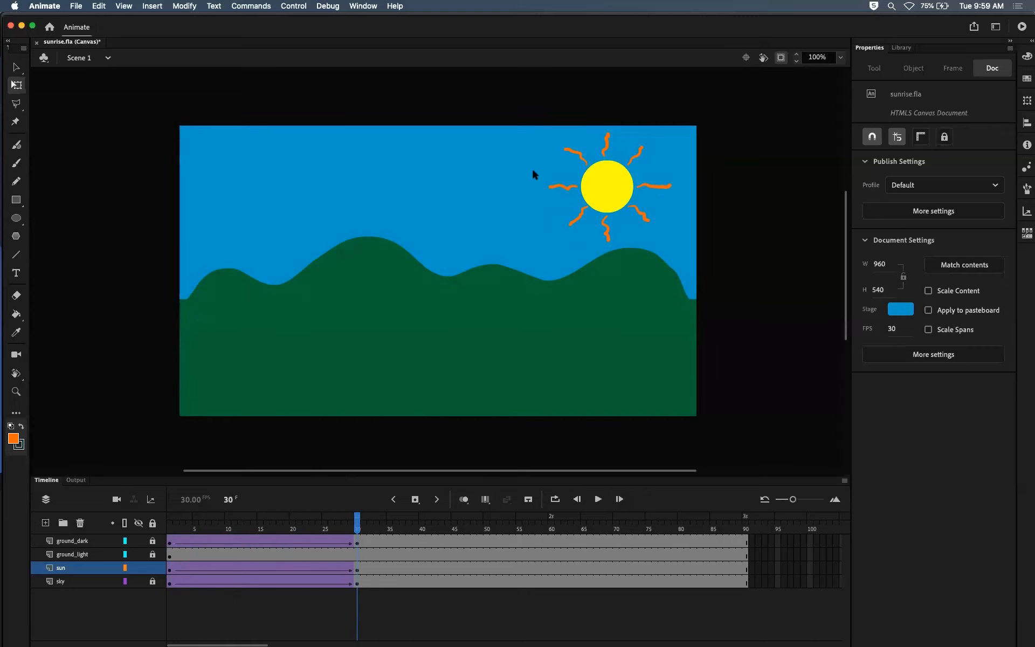
Step: Set the clockwise rotation count of the sun's rising tween to 2
click(612, 185)
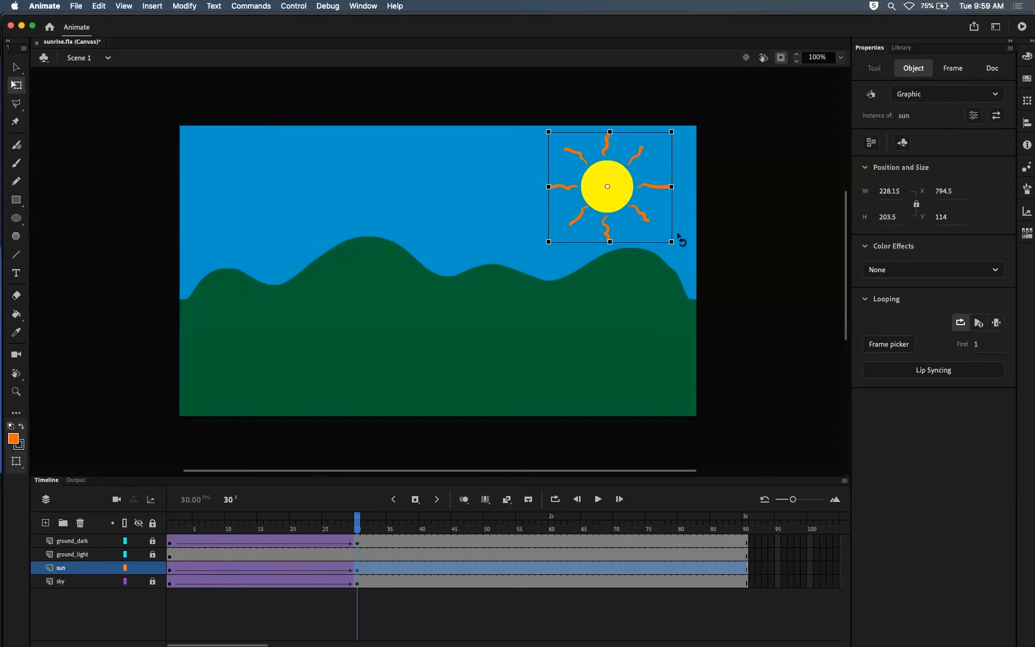
click(286, 570)
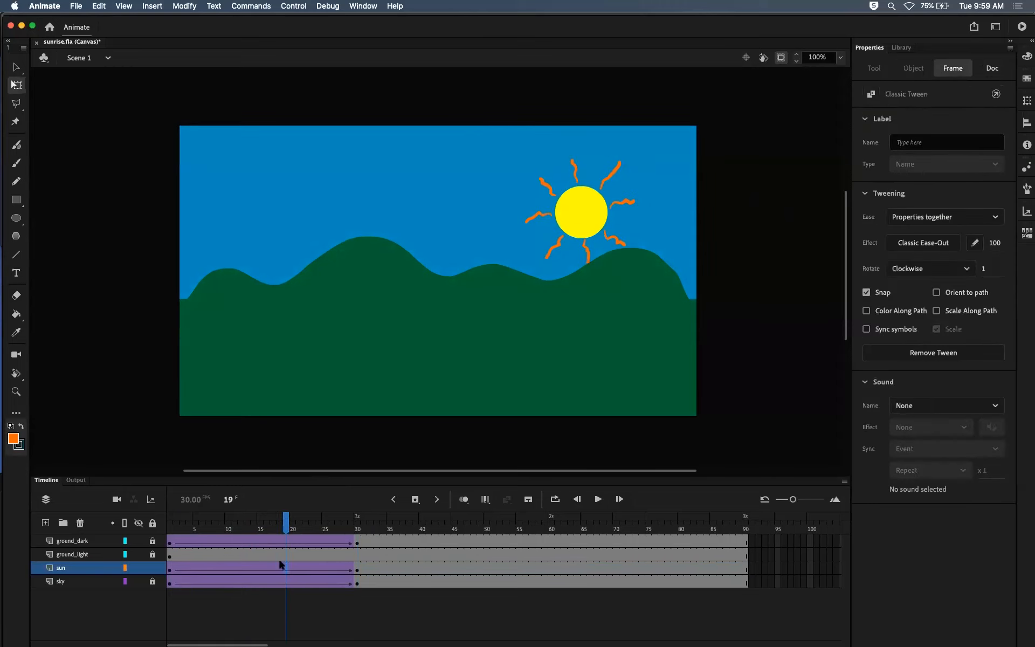
click(992, 268)
text(2)
key(Return)
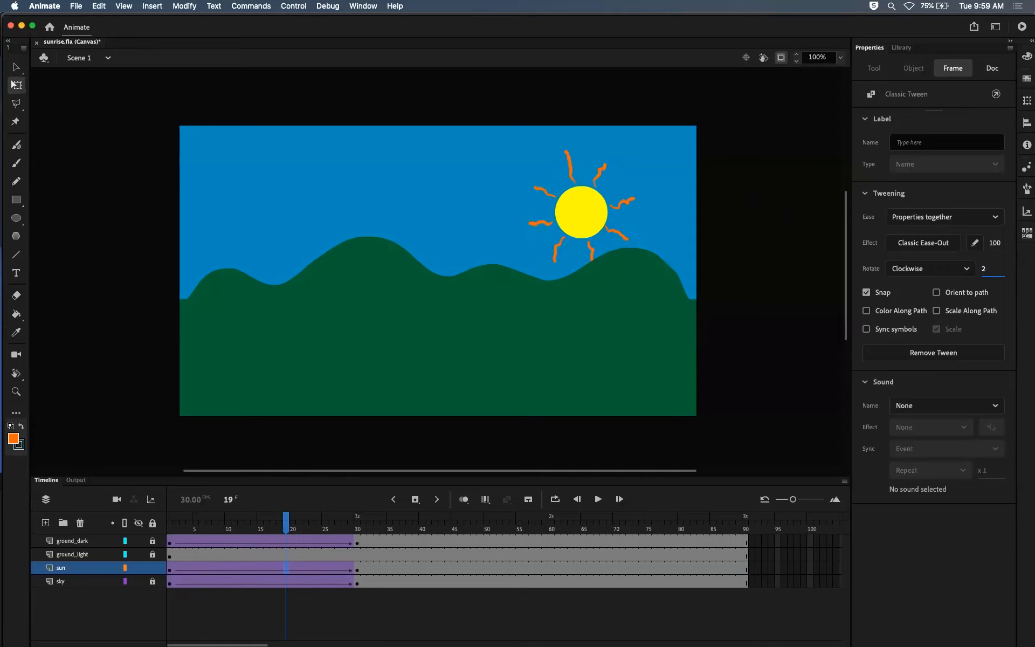
Step: Scrub through the doubled sun rotation, test it in the browser, and return to Animate's timeline
mouse_move(286, 522)
mouse_down()
mouse_move(189, 523)
mouse_move(351, 523)
mouse_move(185, 523)
mouse_move(280, 524)
mouse_up()
click(324, 521)
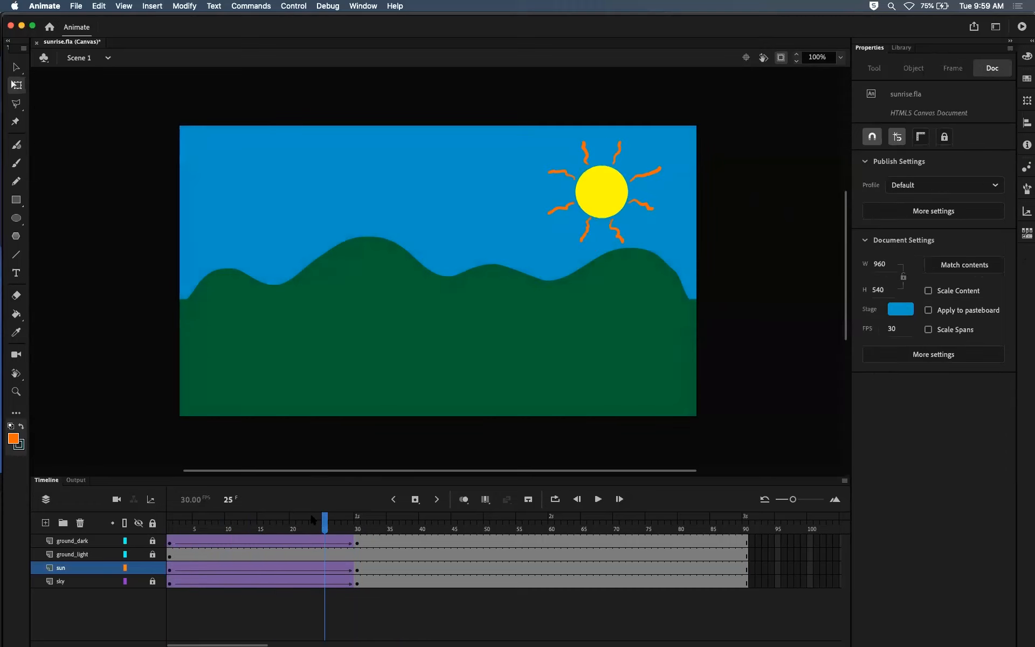
key(super+Return)
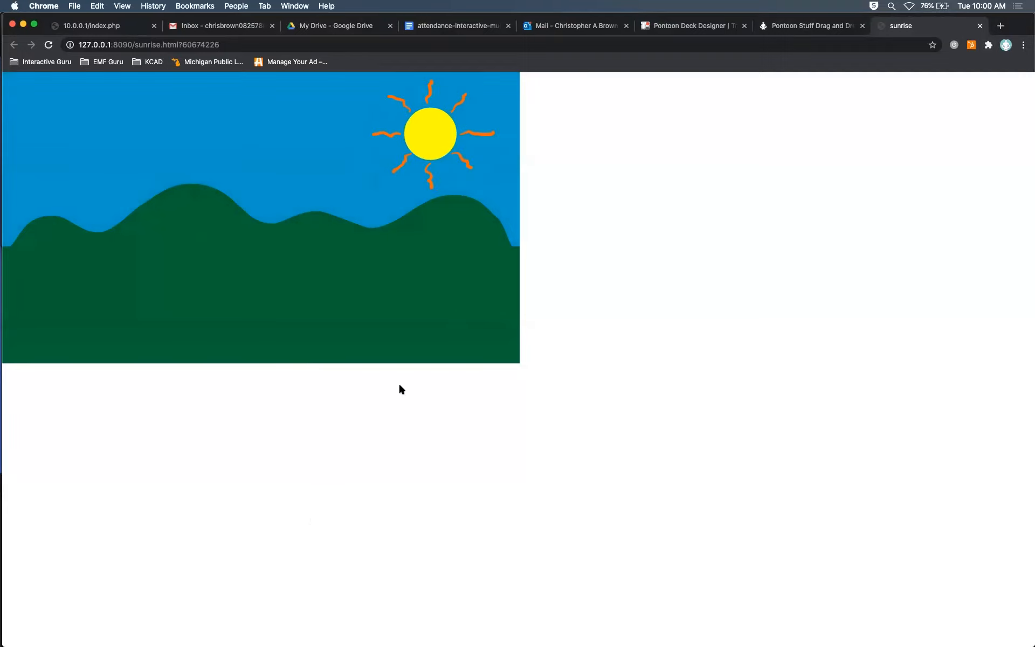
click(980, 26)
key(super+Tab)
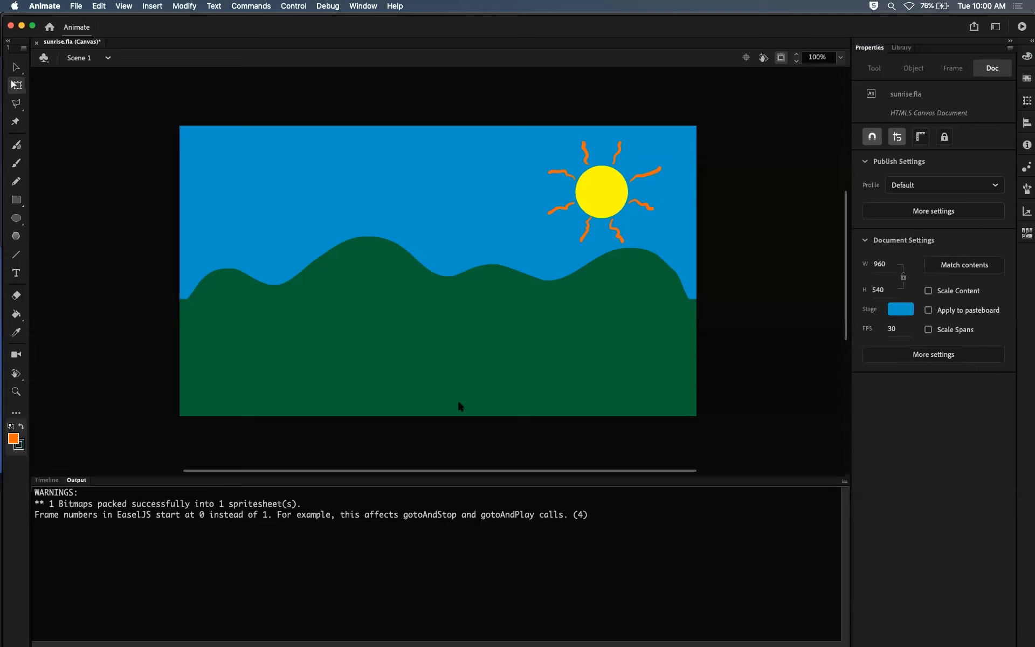
click(47, 480)
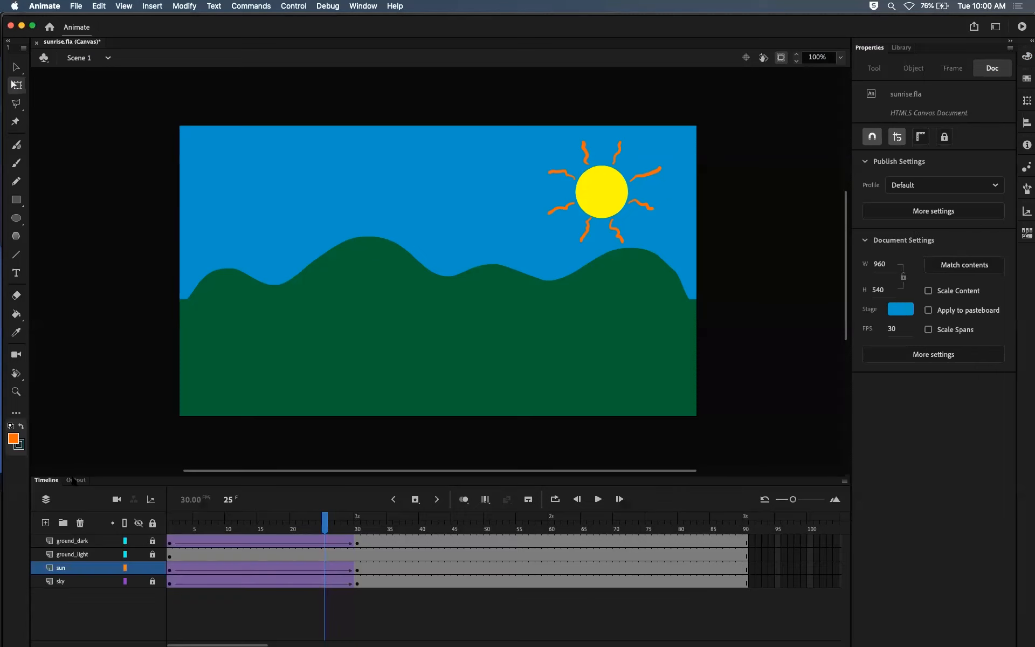
Step: Try a clockwise rotation count of 100 on the sun's rising tween
click(331, 570)
click(984, 269)
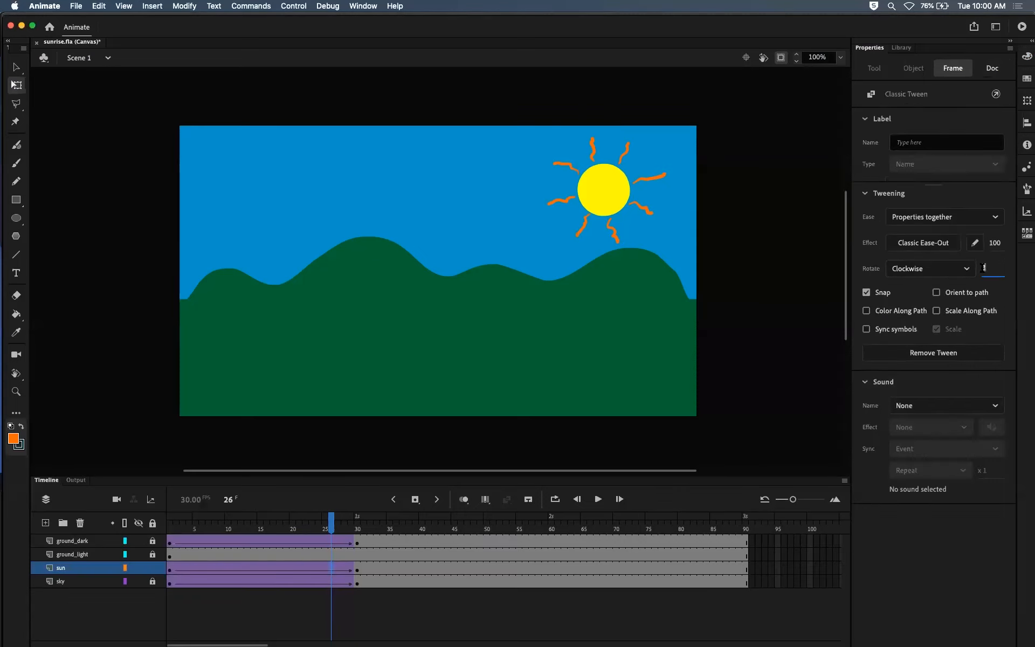
key(Return)
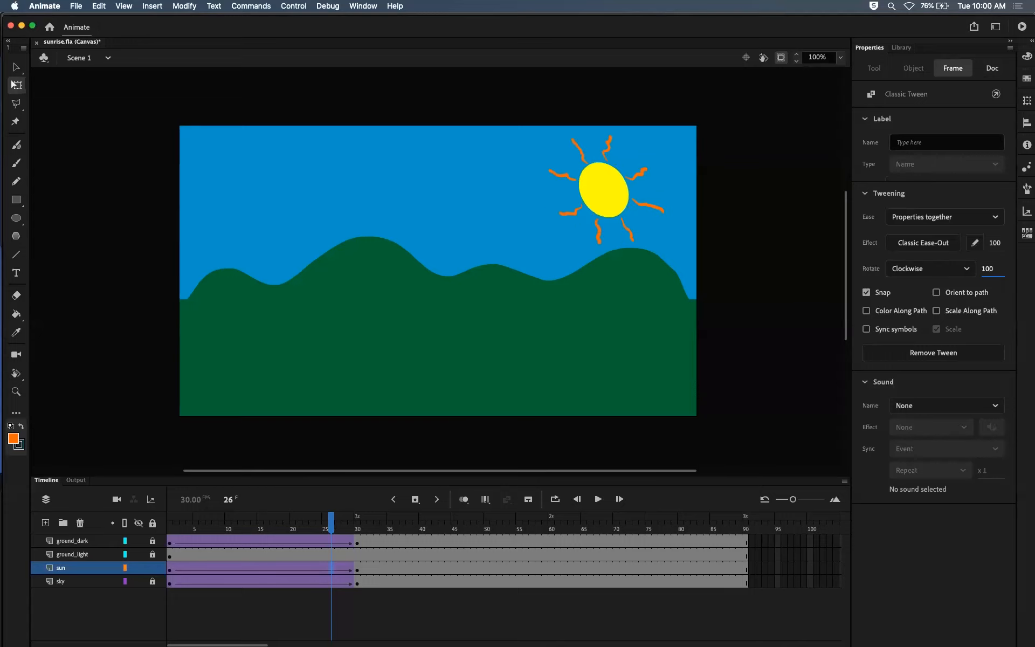
Step: Test the sun's 100 rotations in the browser, then return to Animate's timeline and scrub to frame 30
mouse_move(331, 513)
mouse_down()
mouse_move(169, 518)
mouse_move(326, 526)
mouse_move(318, 522)
mouse_up()
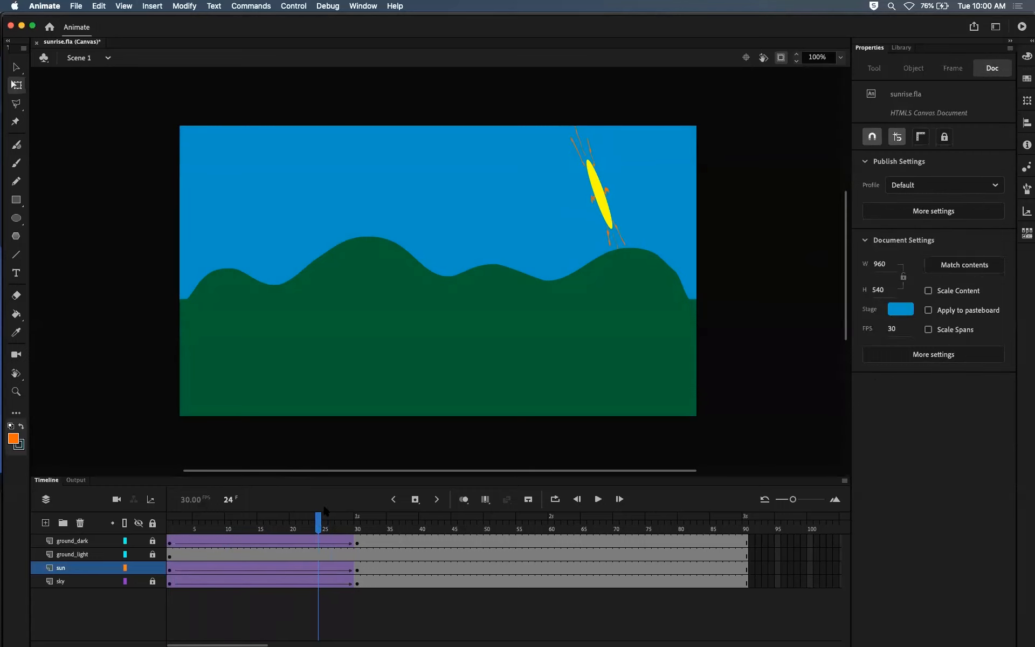
key(super+Return)
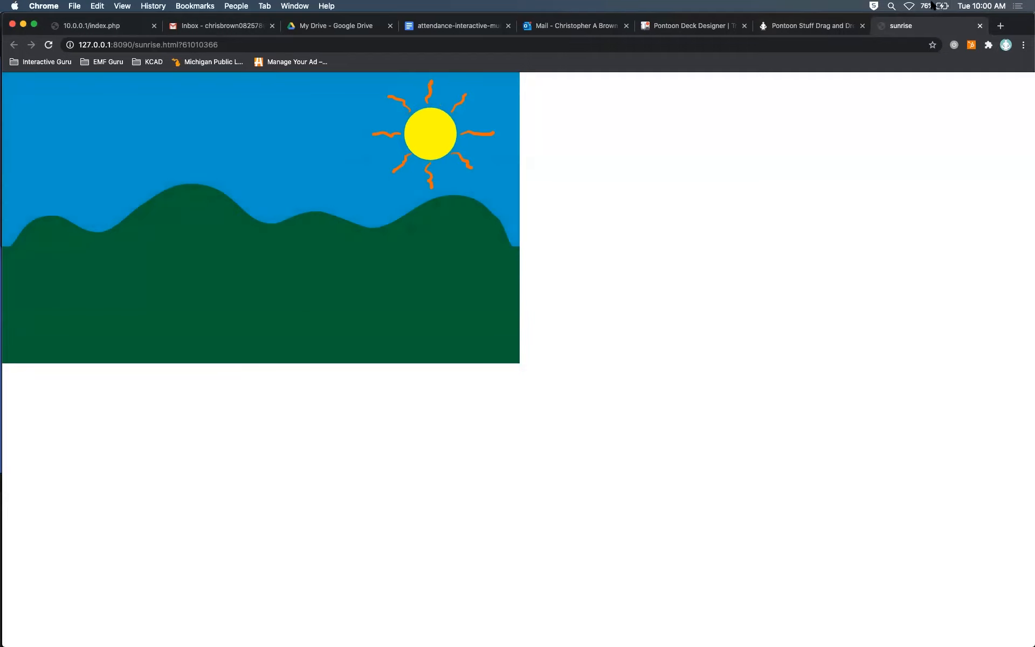
click(980, 25)
key(super+Tab)
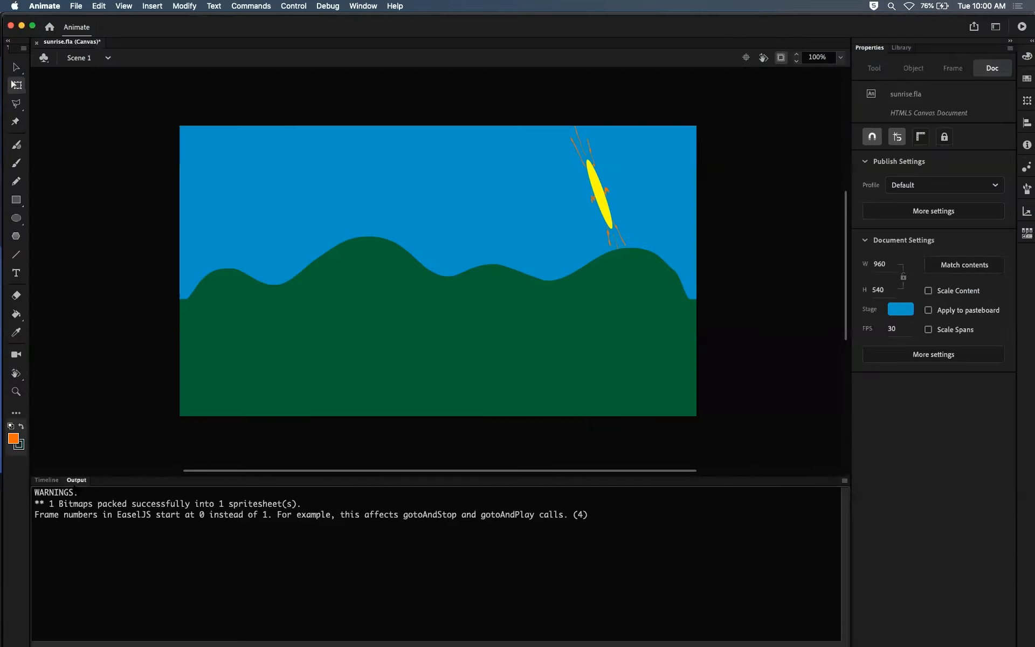
click(46, 480)
drag(372, 520, 358, 569)
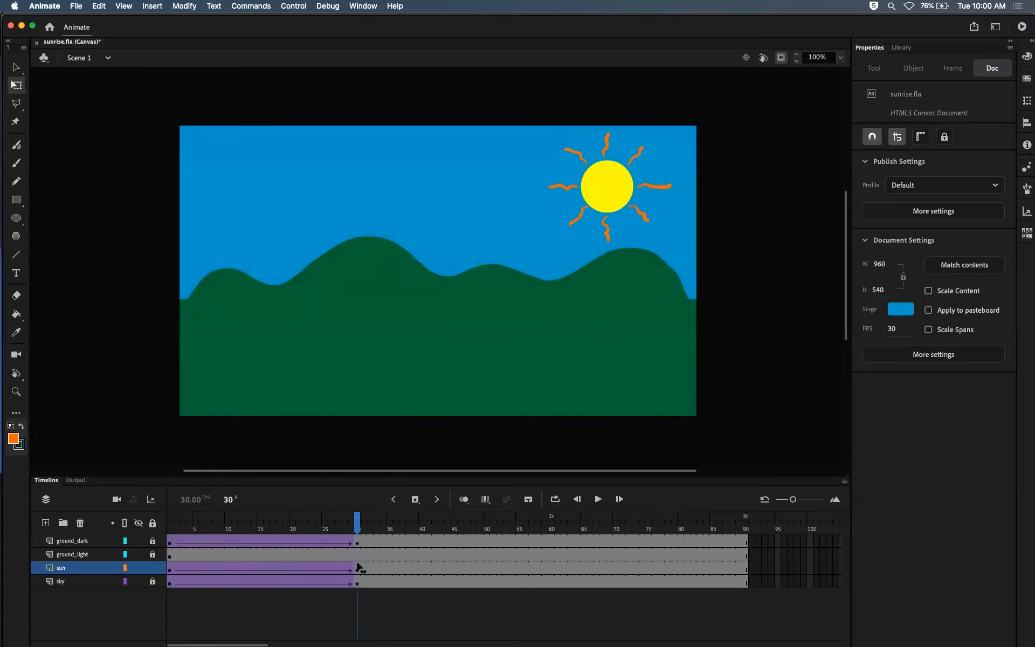
Step: Try a clockwise rotation count of 1000 on the sun's rising tween and scrub through its frames
click(618, 199)
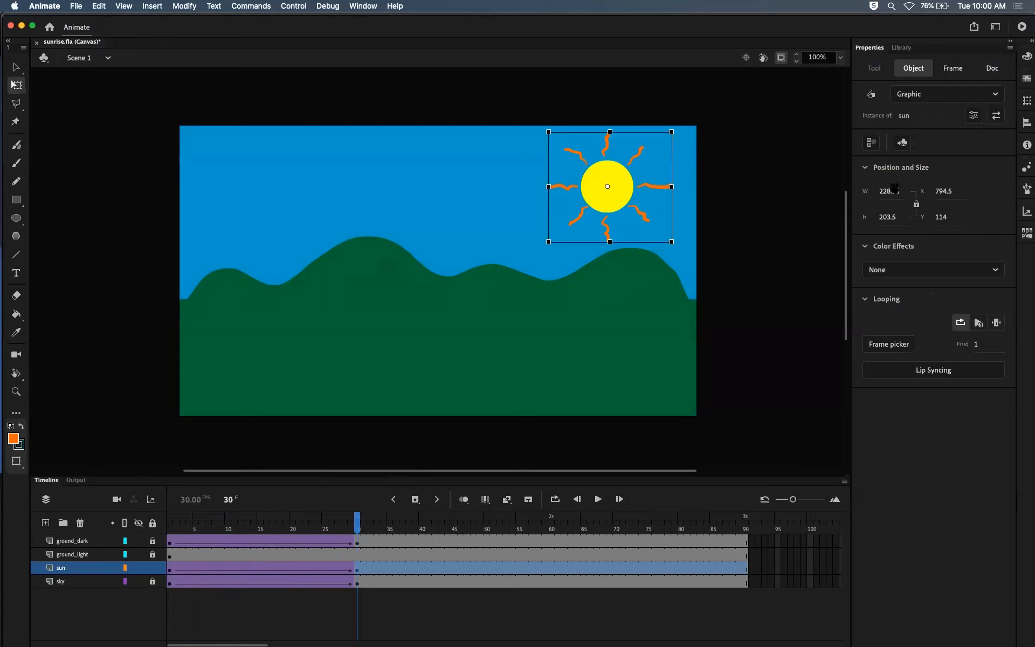
click(312, 569)
click(987, 268)
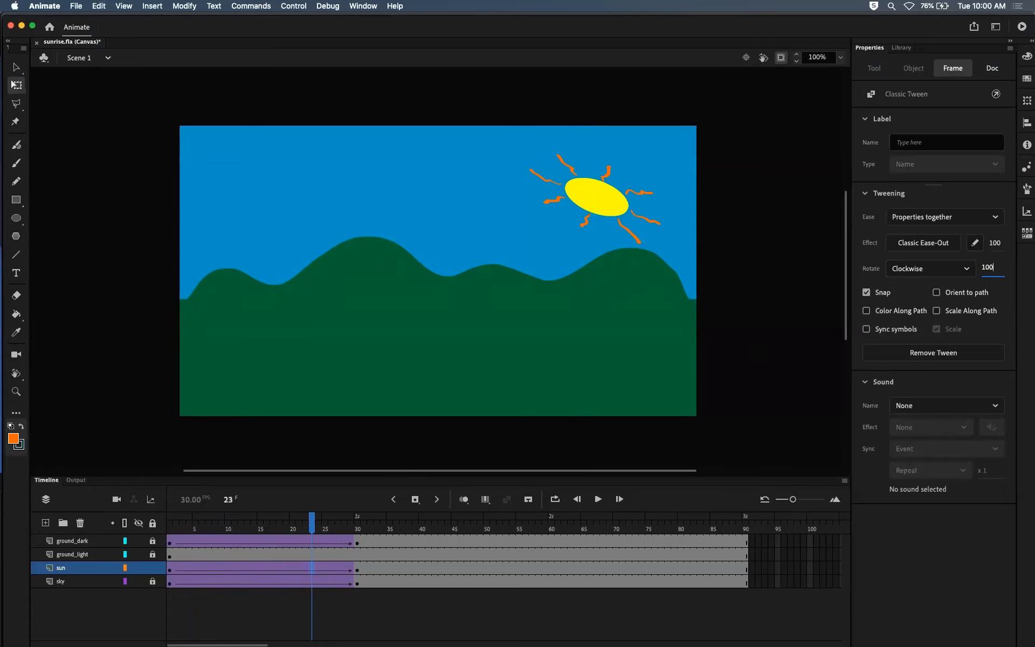
text(0)
key(Return)
drag(312, 531, 221, 533)
mouse_move(349, 530)
mouse_down()
mouse_move(302, 531)
mouse_move(358, 530)
mouse_up()
Step: Set the clockwise rotation count of the sun's rising tween to 1
click(610, 190)
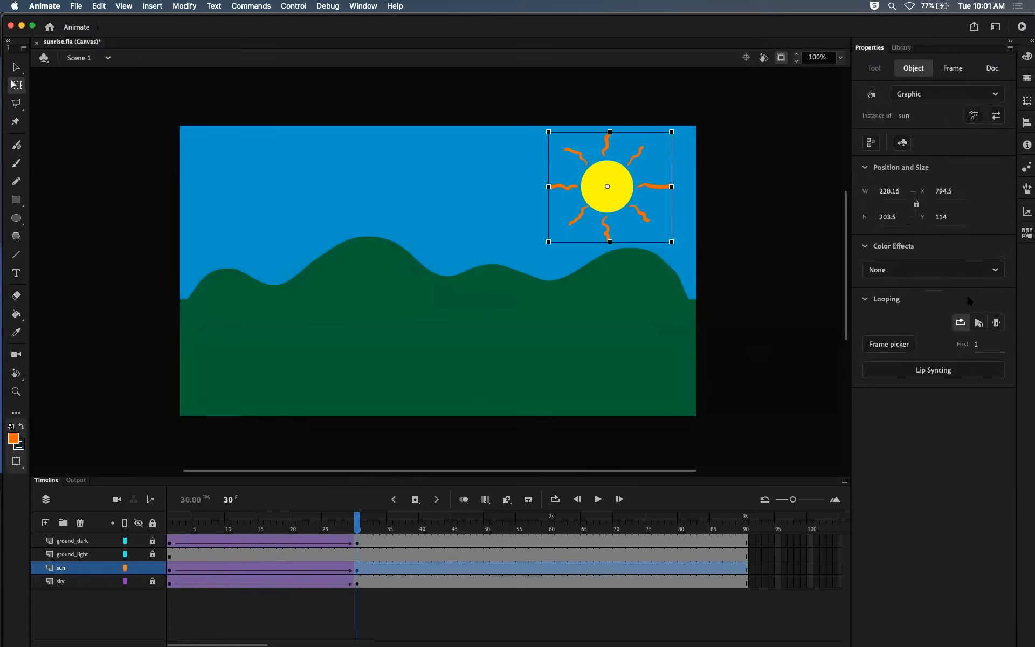
click(305, 567)
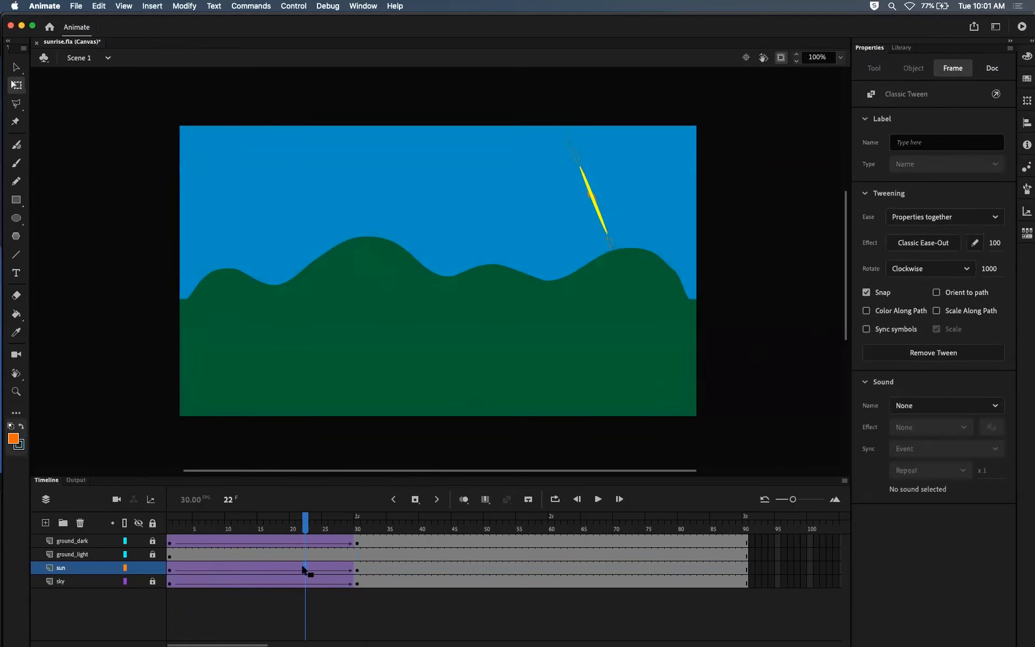
click(990, 268)
text(1)
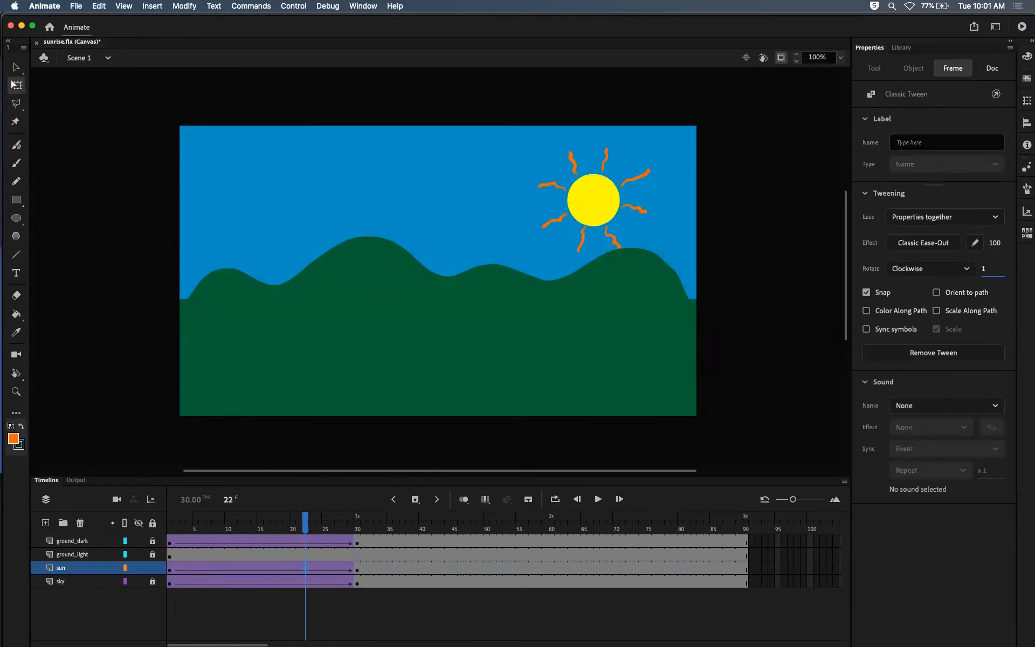
key(Return)
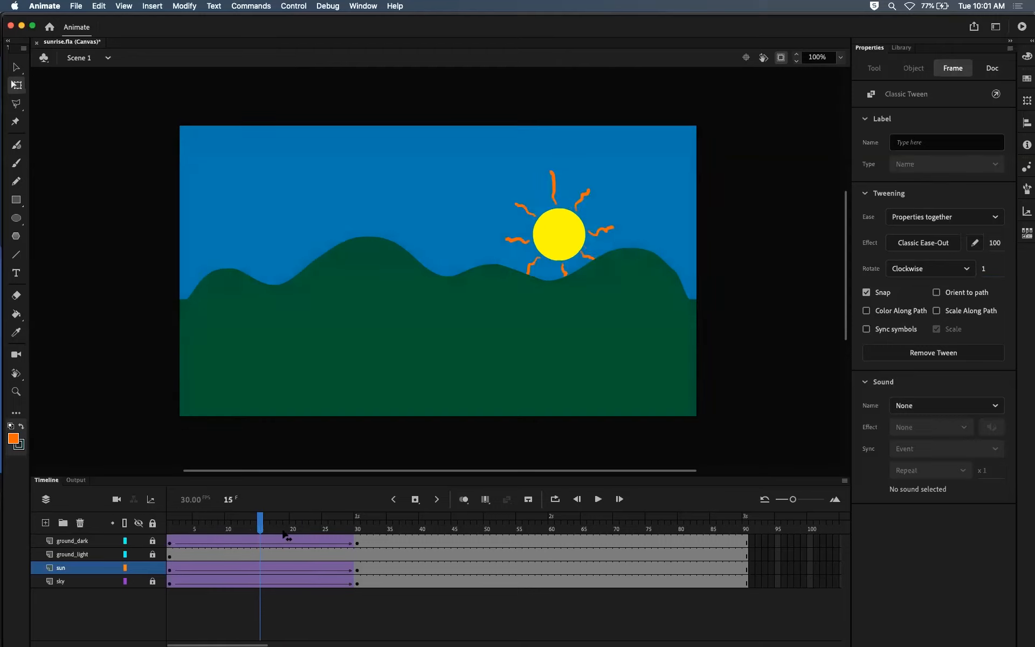
Step: Play and scrub through the whole animation to examine the sun's movement before and after frame 30
drag(204, 542, 713, 598)
drag(585, 609, 563, 599)
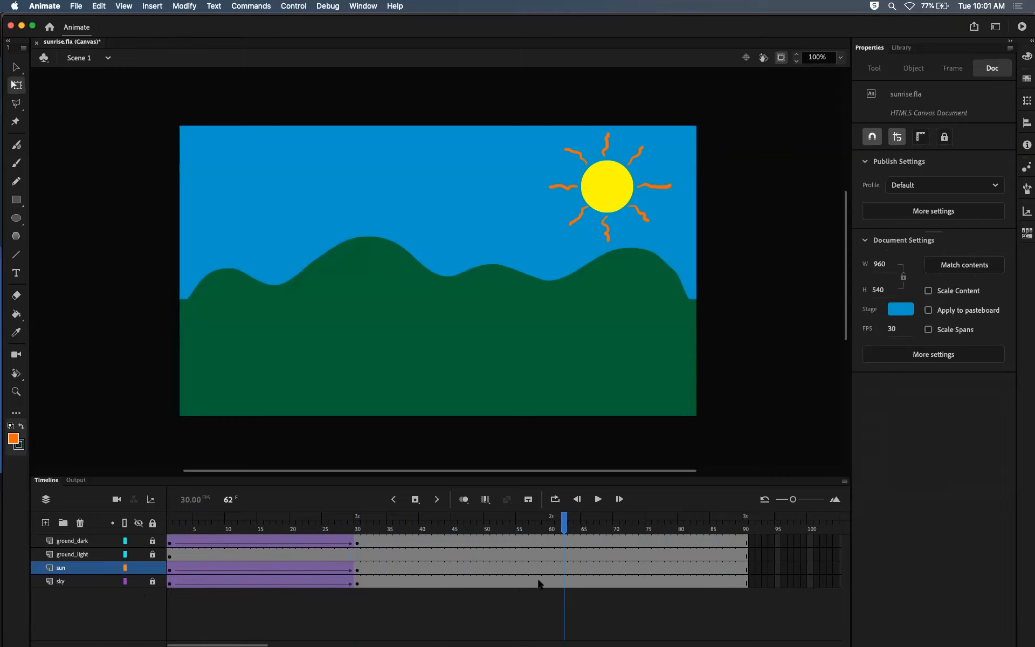
drag(487, 527, 358, 531)
click(357, 570)
key(Return)
drag(164, 526, 762, 554)
drag(558, 566, 519, 572)
Step: Insert a keyframe at frame 90 on the sun layer and create a classic tween between frames 30 and 90
drag(376, 533, 746, 573)
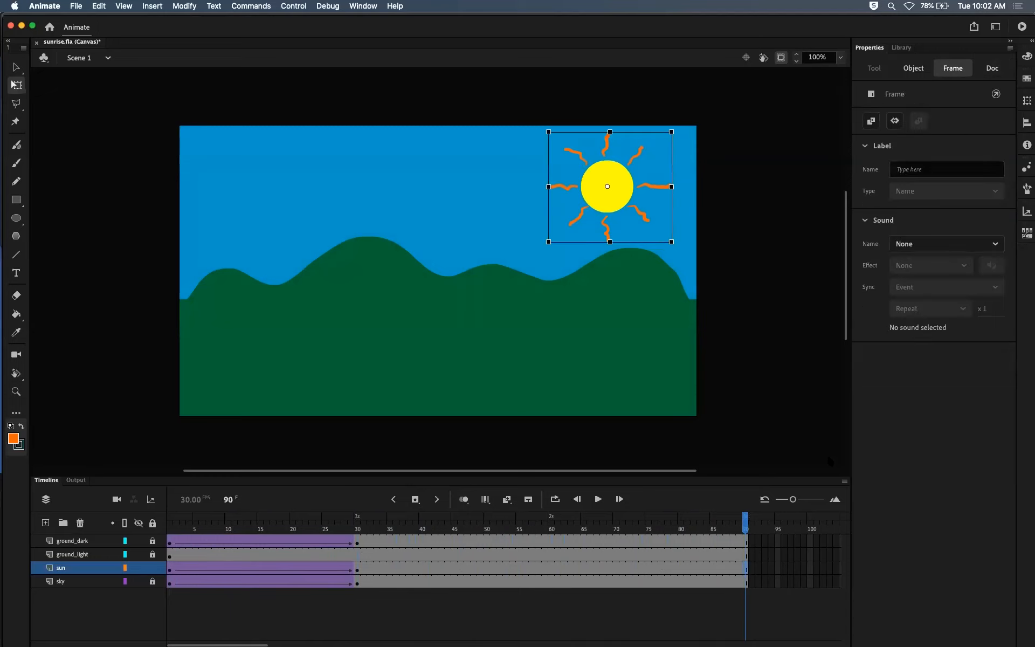
key(F6)
drag(749, 526, 582, 544)
click(545, 570)
right_click(542, 568)
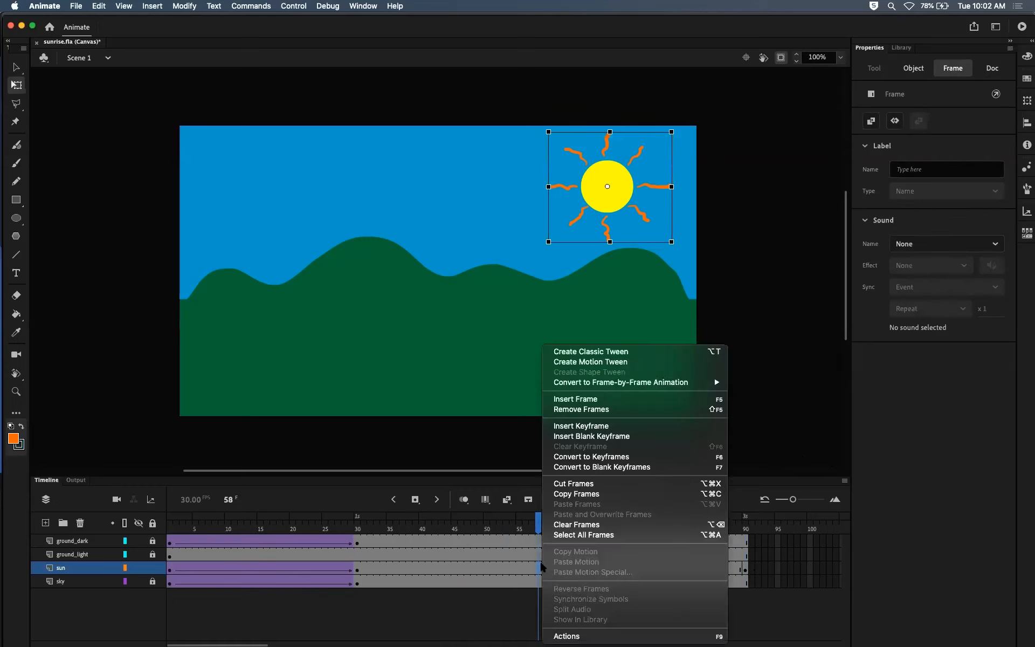
click(604, 352)
Step: Set the sun's tween between frames 30 and 90 to rotate clockwise 2 times
drag(543, 528, 558, 545)
click(555, 569)
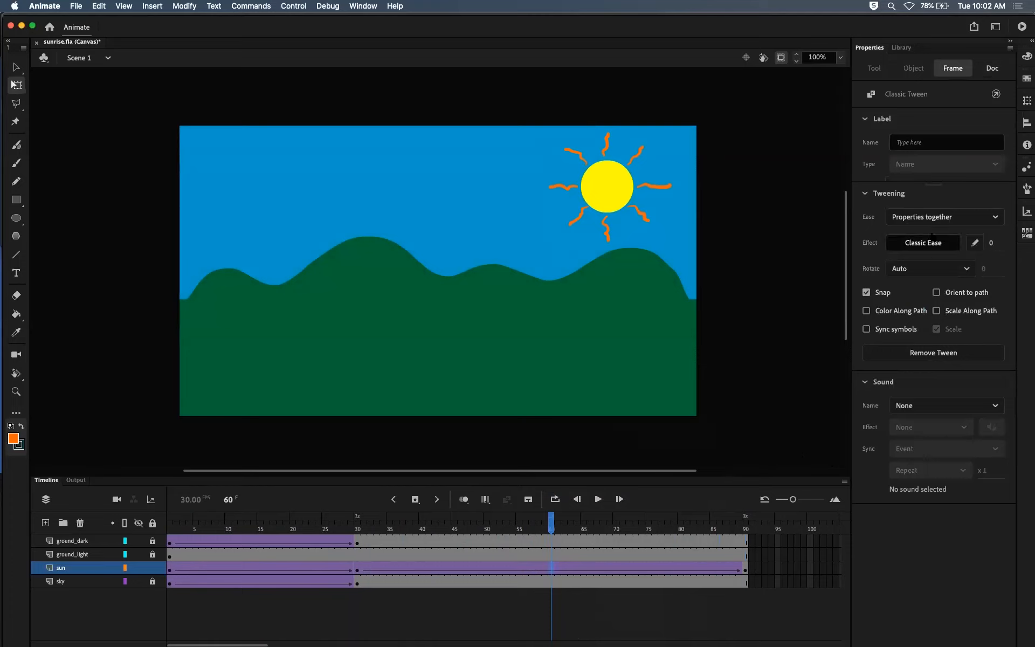
click(972, 268)
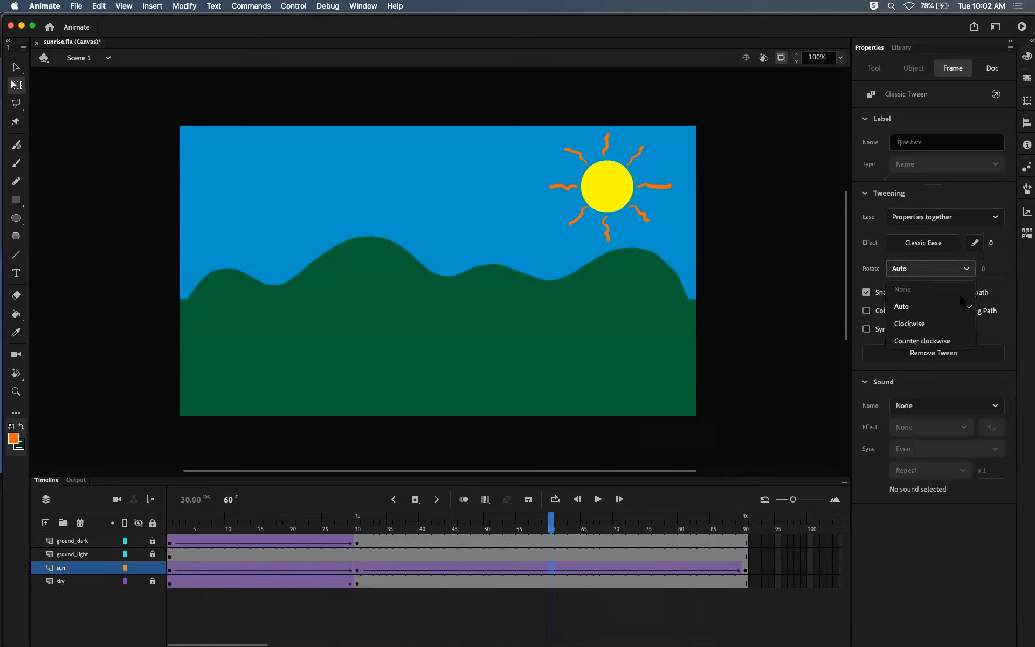
click(944, 323)
click(985, 272)
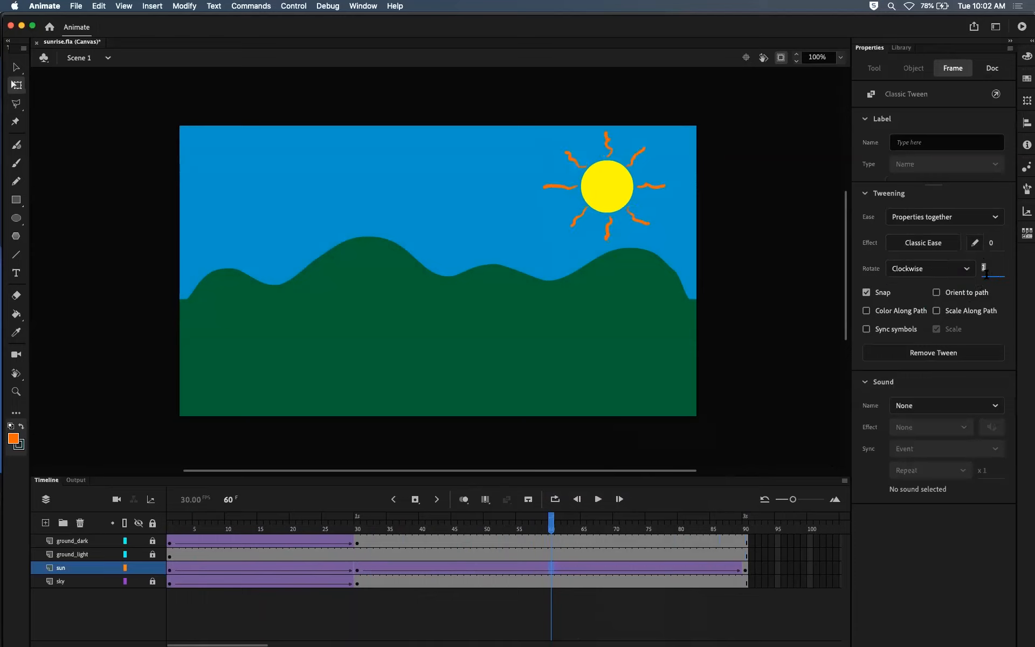
text(2)
key(Return)
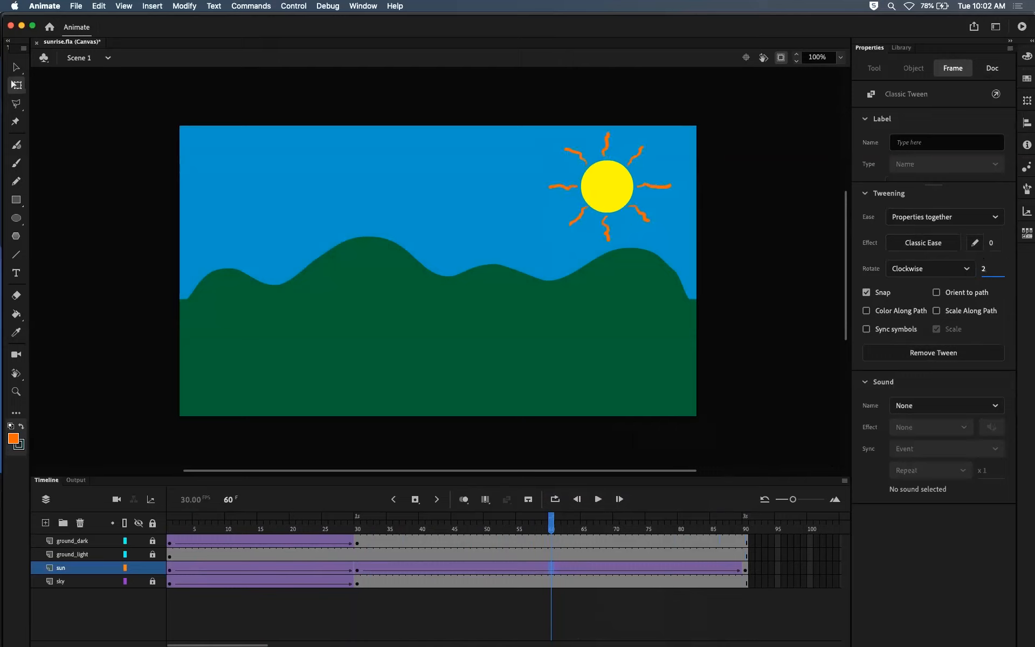
Step: Scrub the sun's rotation beyond frame 60 and preview the animation in the browser to examine the second rotation
drag(551, 523, 715, 530)
key(super+Return)
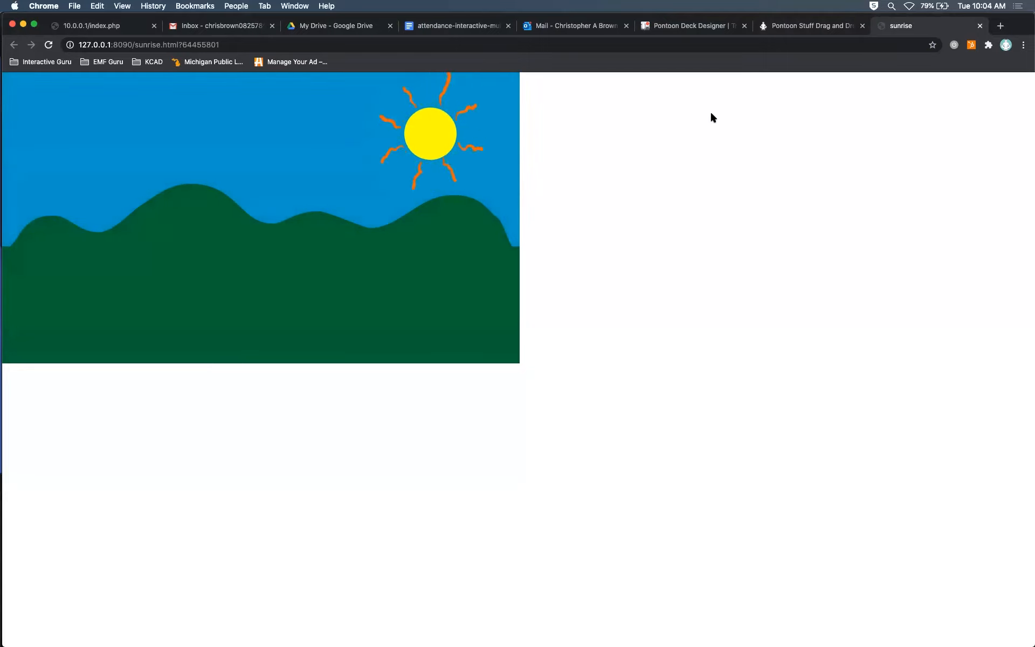
click(980, 26)
key(super+Tab)
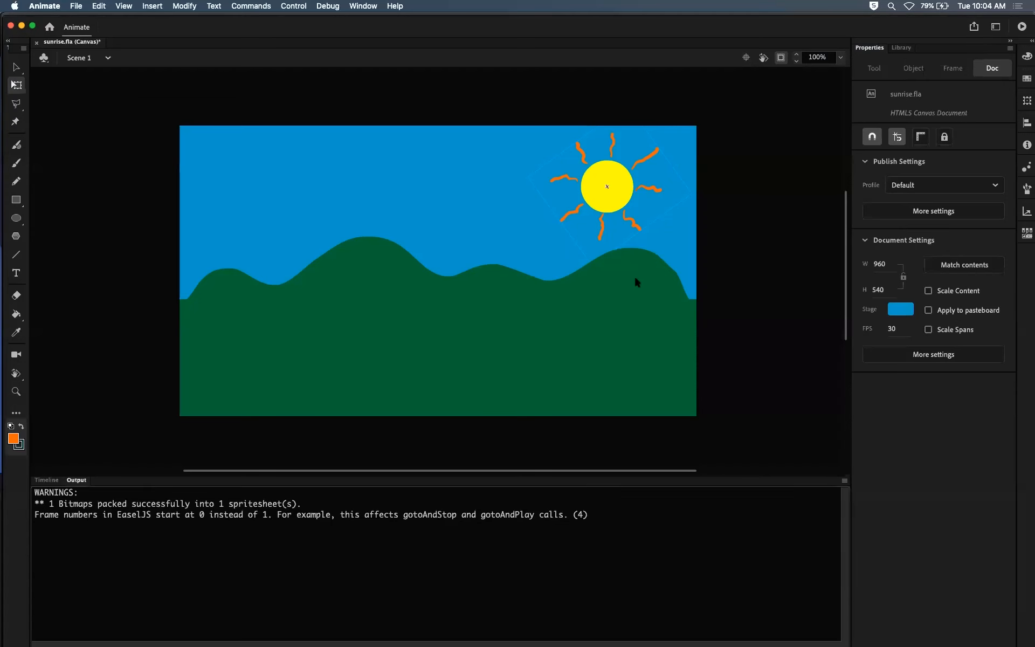
click(46, 480)
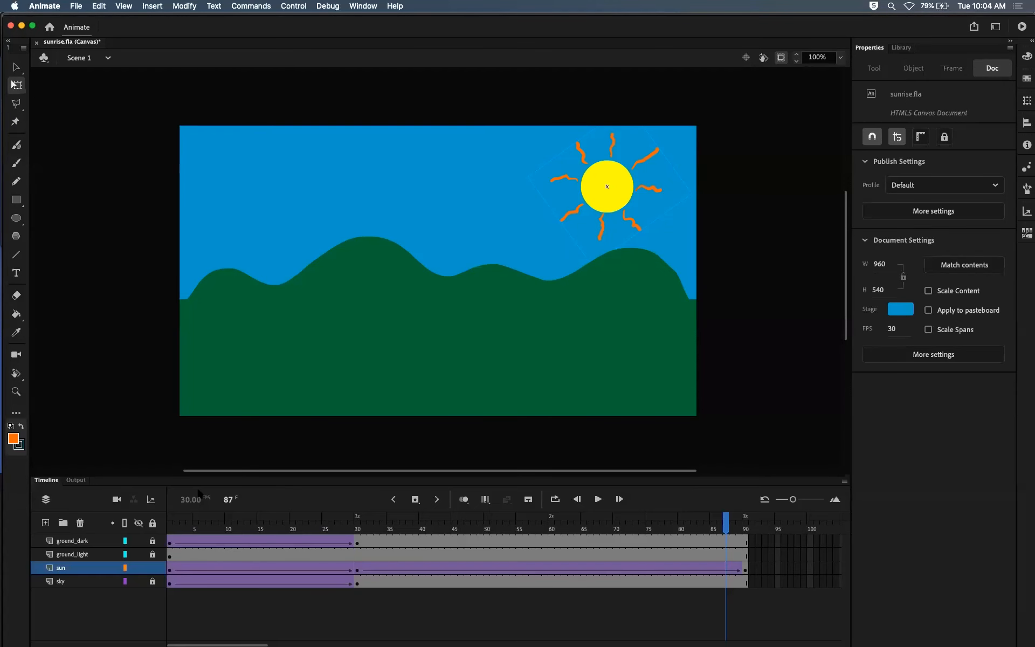
Step: Set the easing of the sun's tween between frames 30 and 90 to -100
click(299, 568)
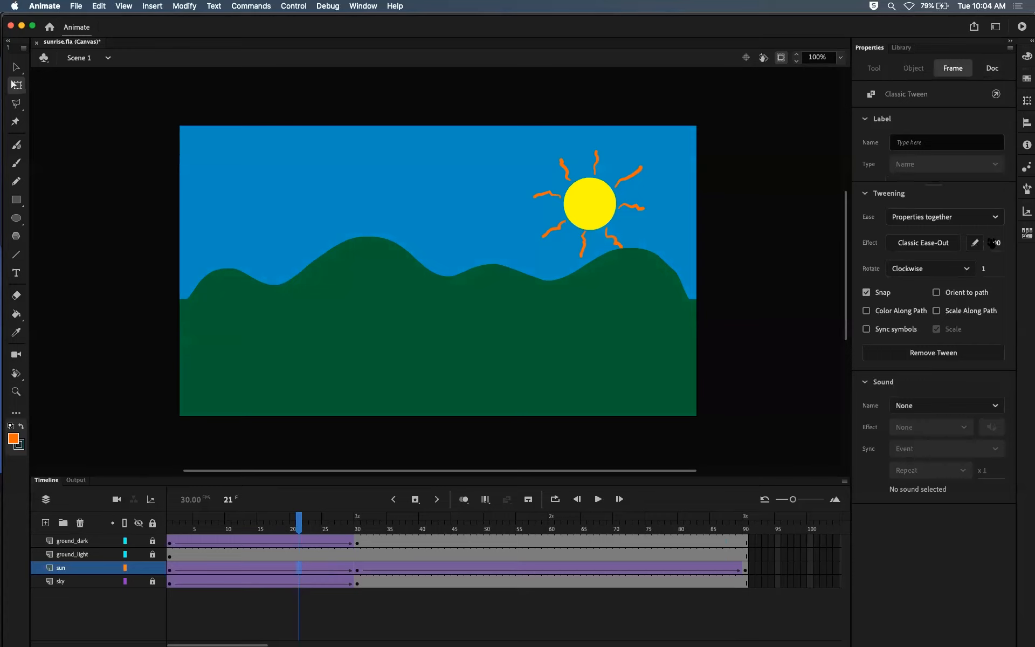
click(529, 571)
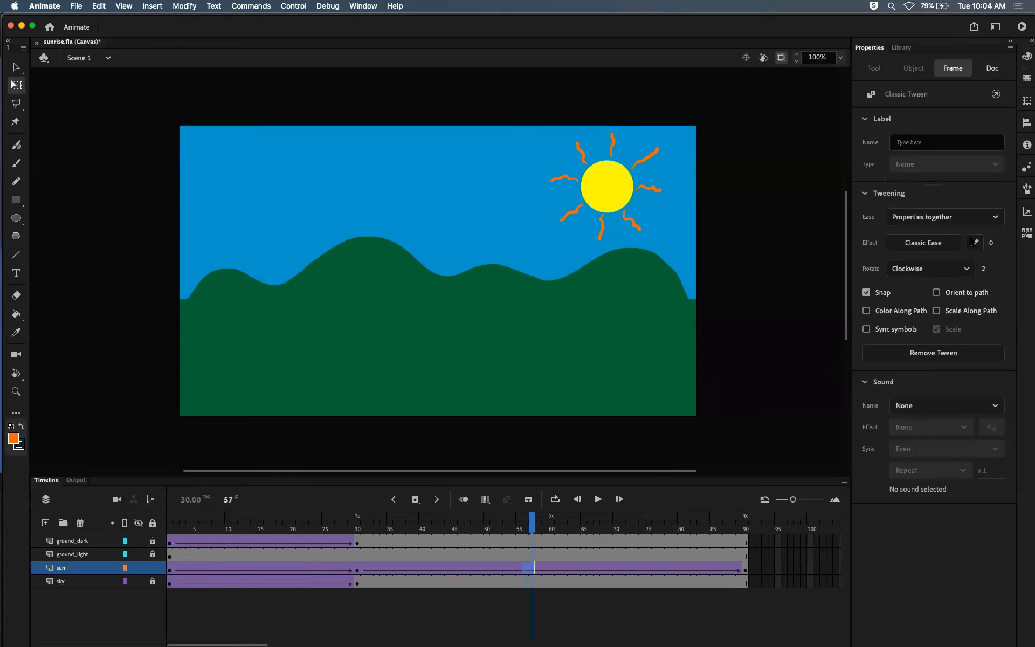
drag(991, 244, 820, 217)
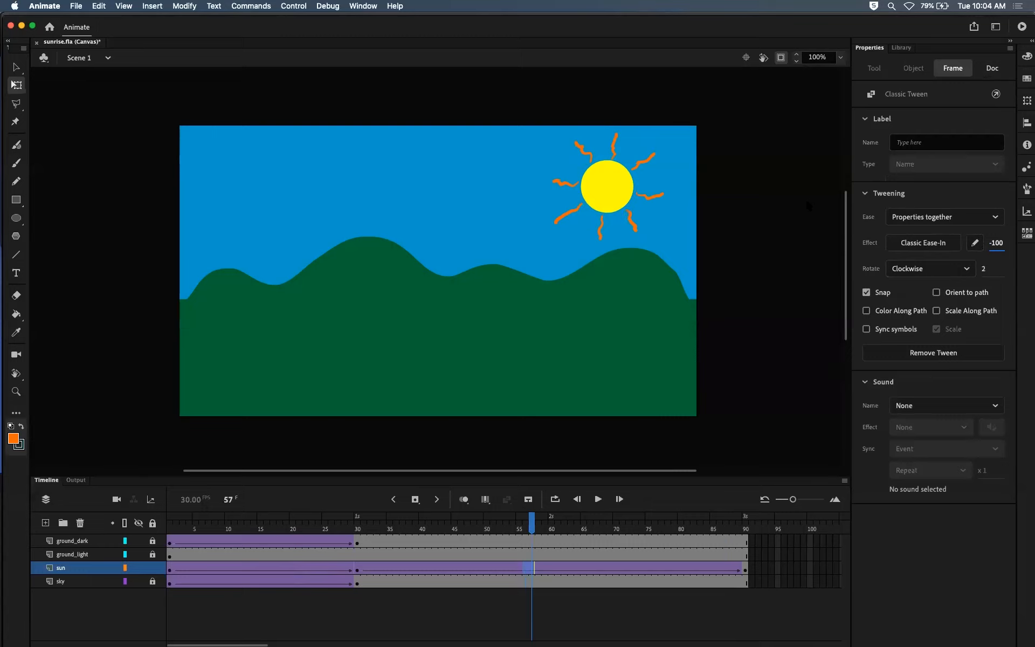
Step: Preview the animation in the browser to check the ease-in rotation, and return to the timeline
key(super+Return)
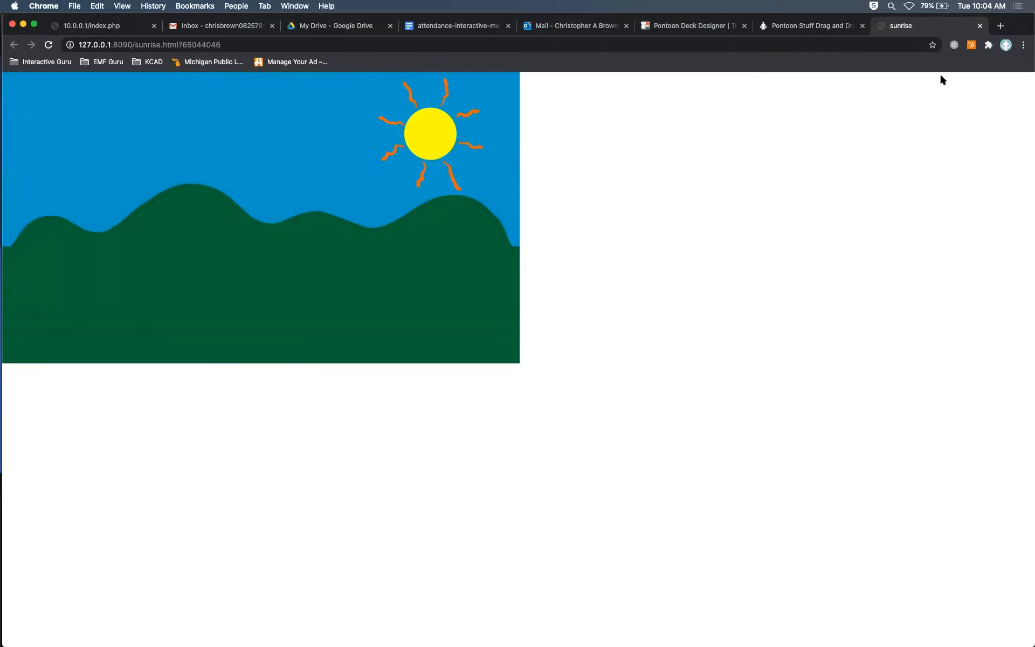
click(980, 26)
key(super+Tab)
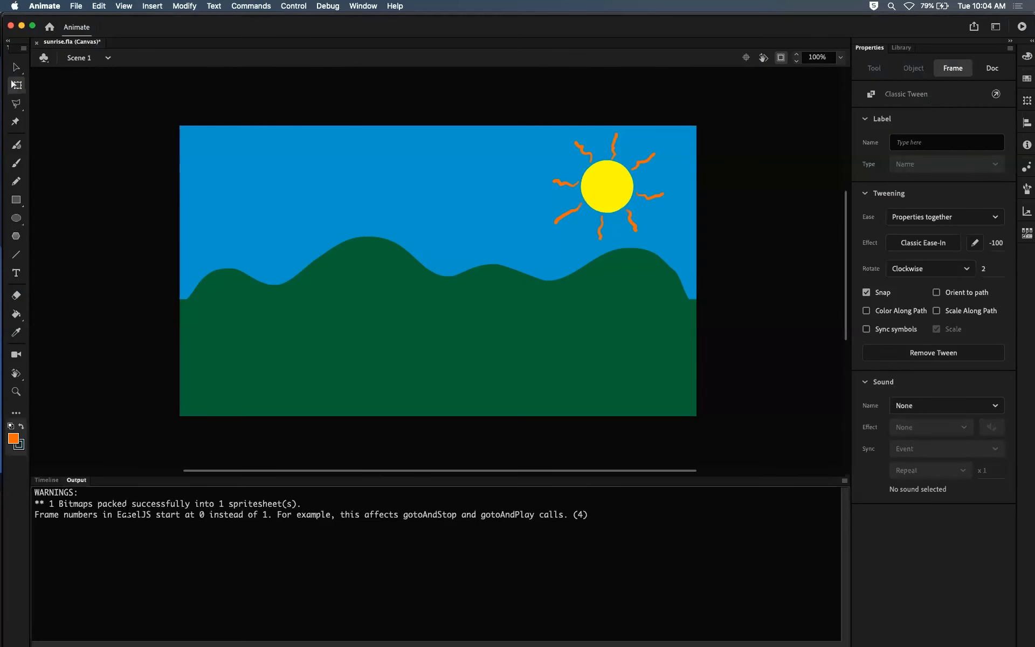
click(47, 480)
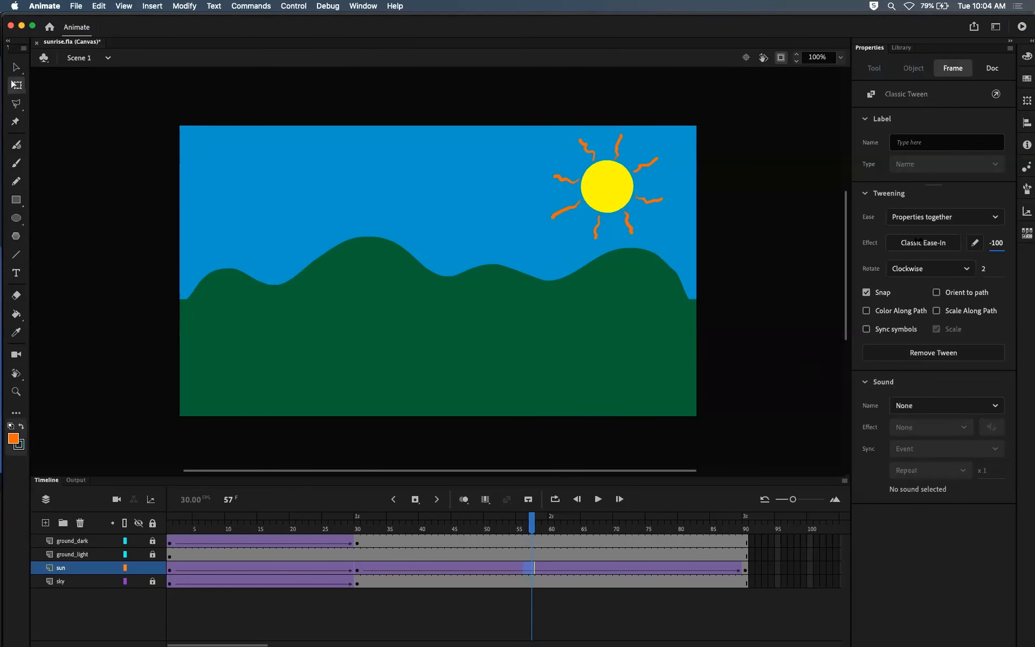
Step: Set the easing to 100 on the sun's tween between frames 30 and 90 and to -100 on its rising tween
click(571, 569)
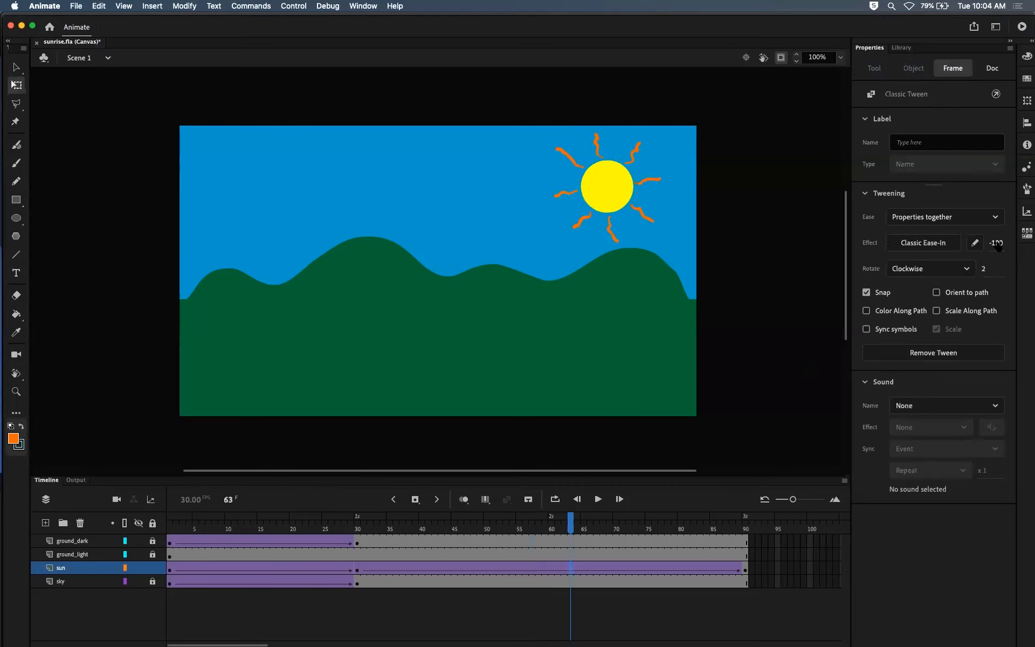
key(Return)
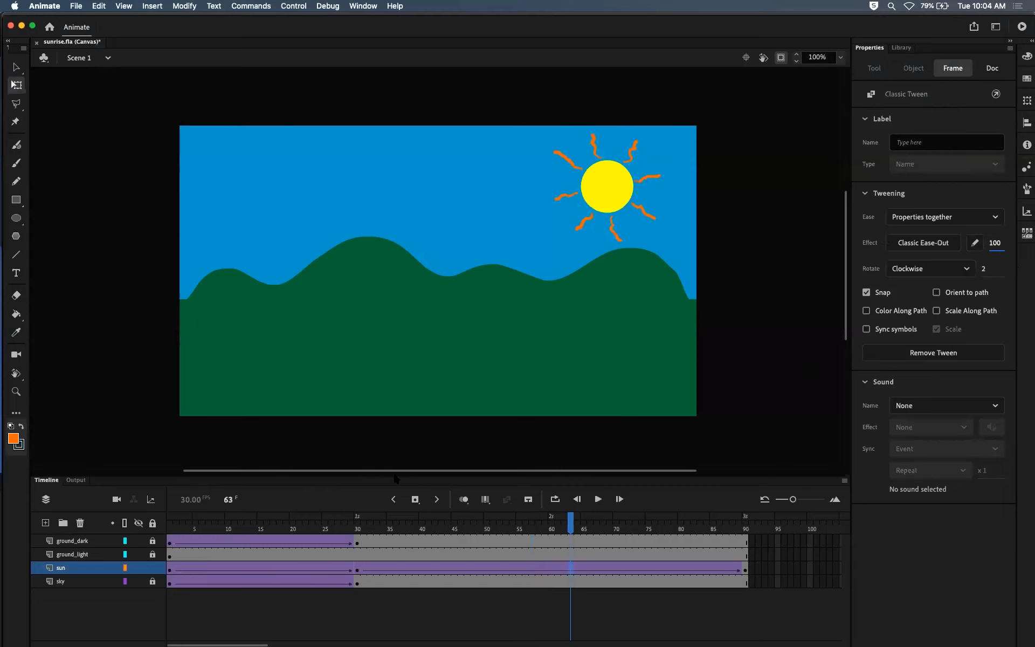
click(291, 570)
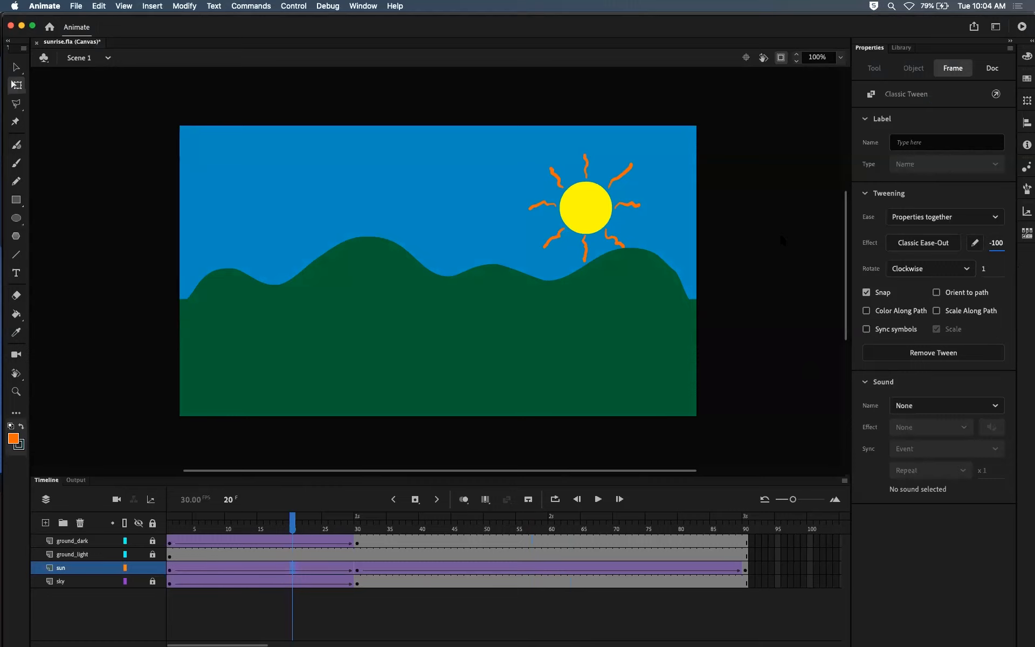
Step: Preview the animation in the browser to examine the swapped easing, and return to the timeline
key(super+Return)
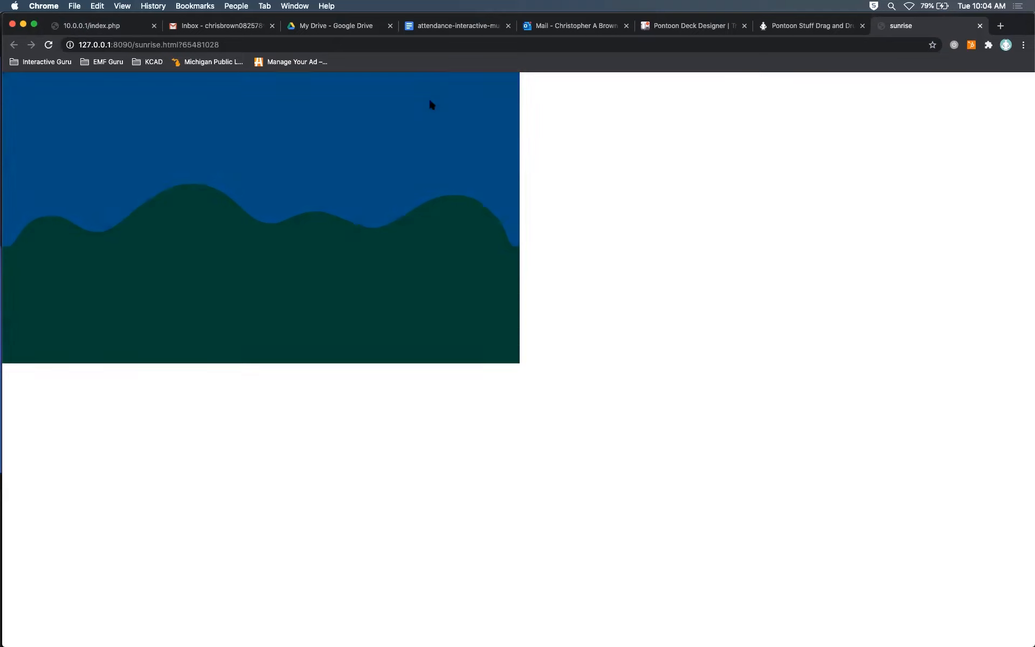
click(980, 26)
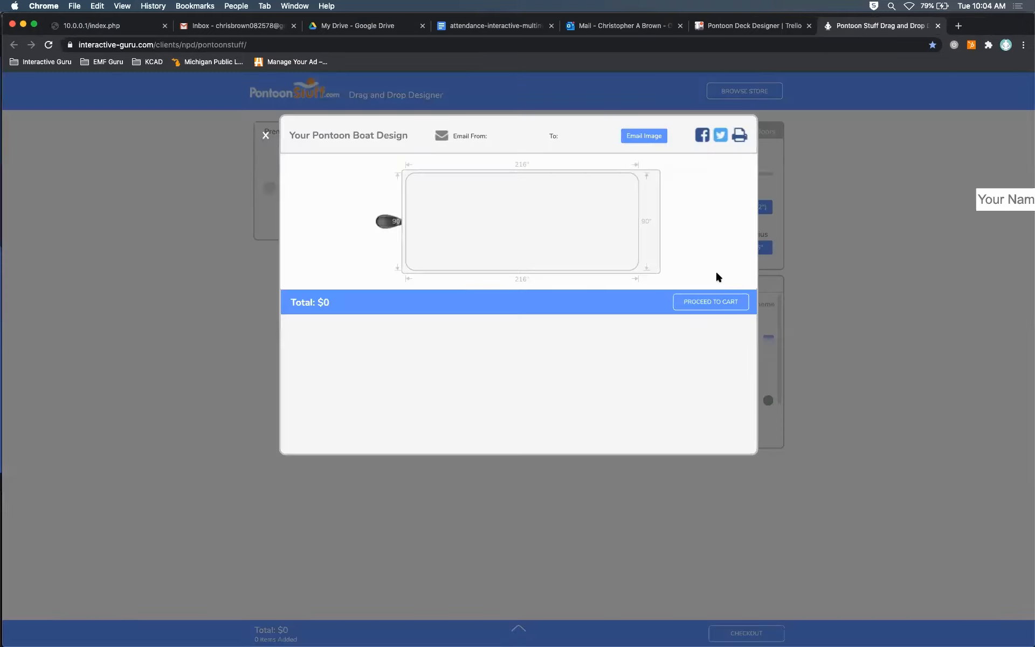
key(super+Tab)
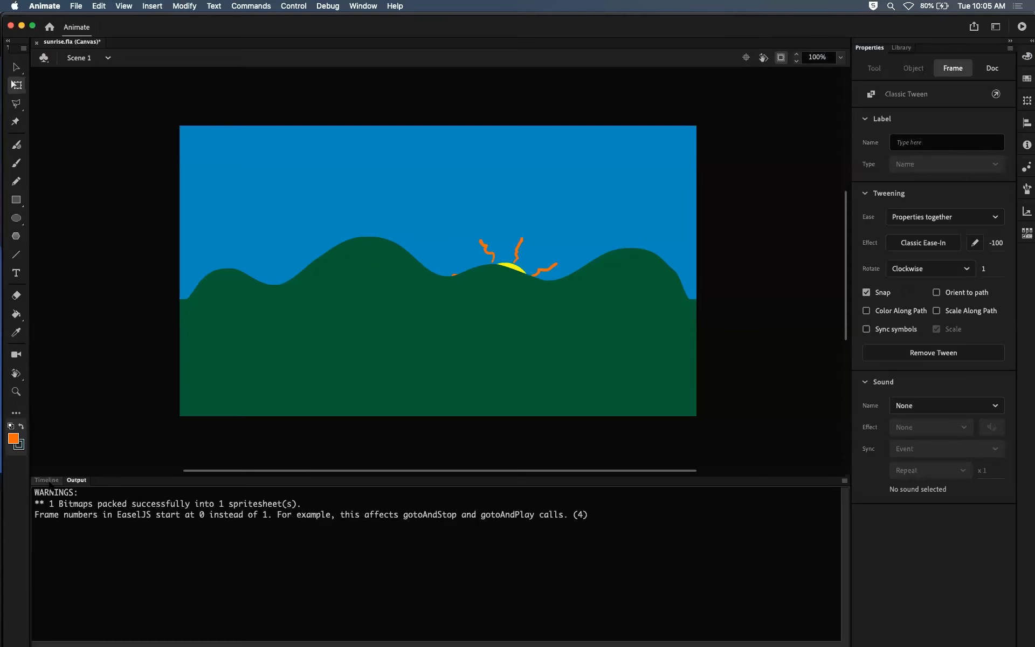
click(46, 481)
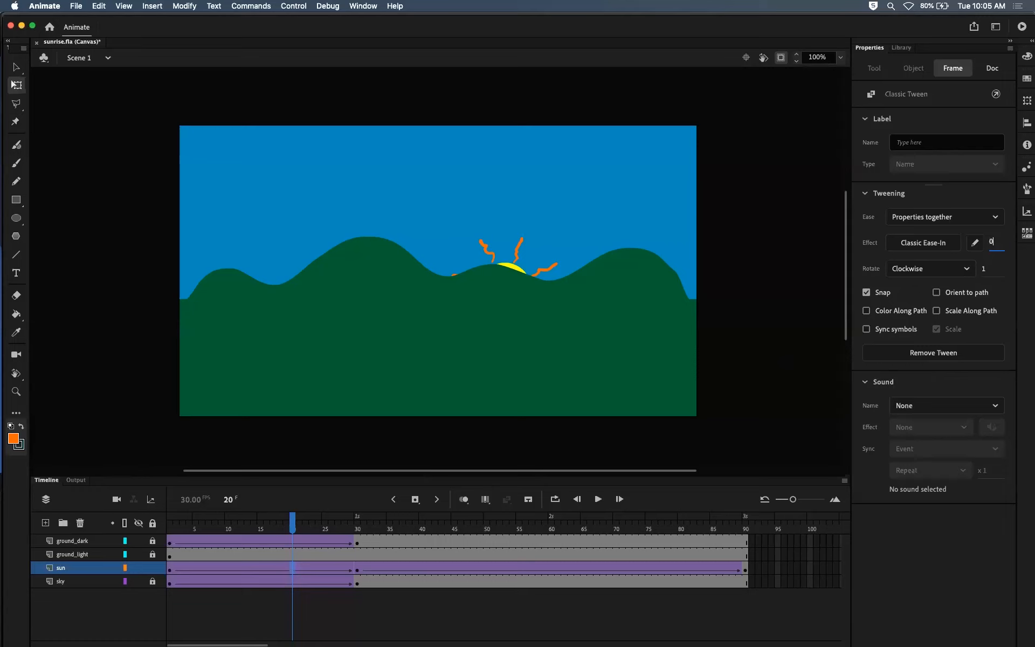
Step: Set the easing of both sun tweens, before and after frame 30, to 0
key(Return)
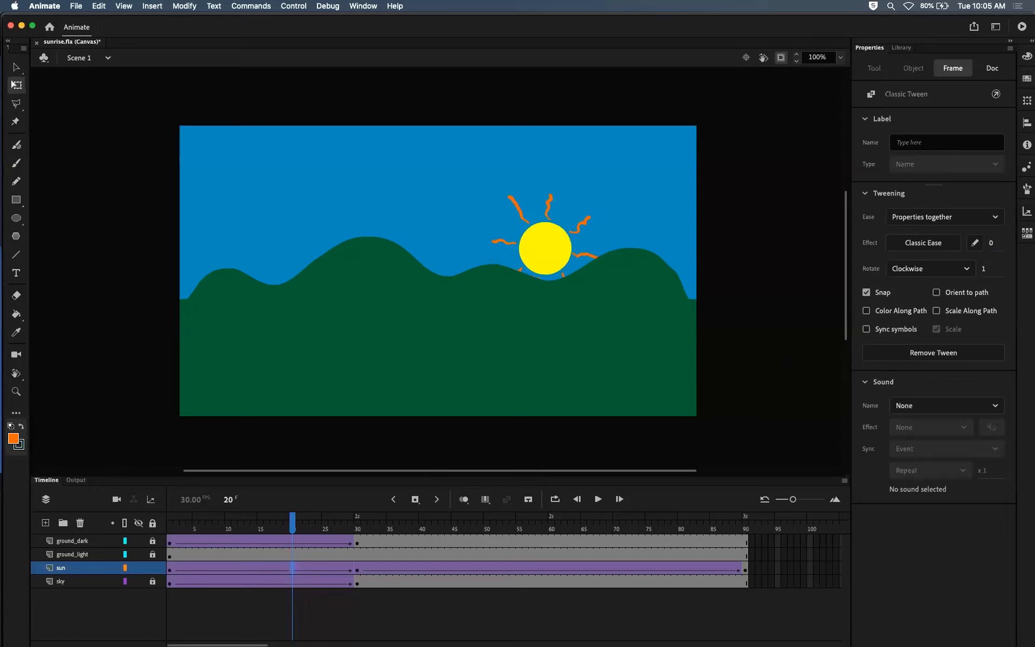
click(469, 569)
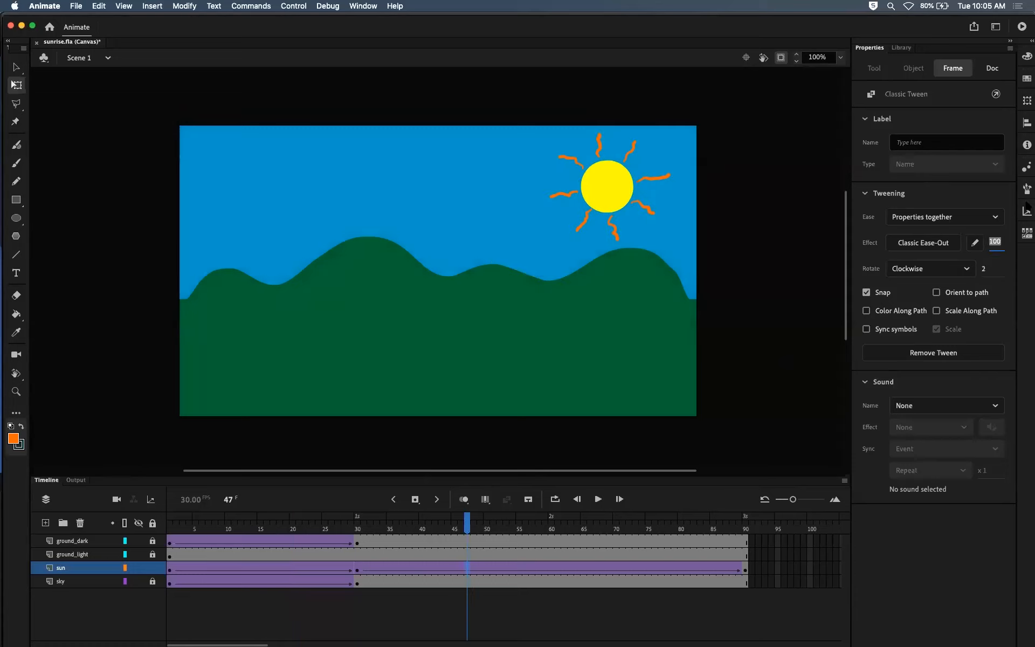
text(0)
key(Return)
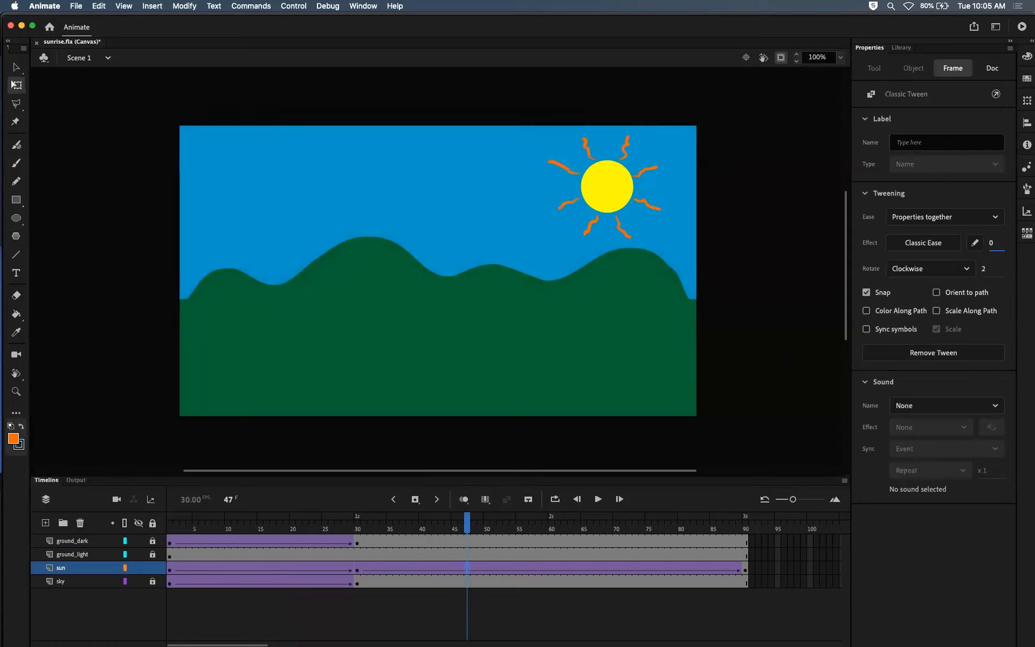
Step: Preview the animation in the browser and scrub the timeline to examine the sun's speed around frame 30
key(Escape)
key(super+Return)
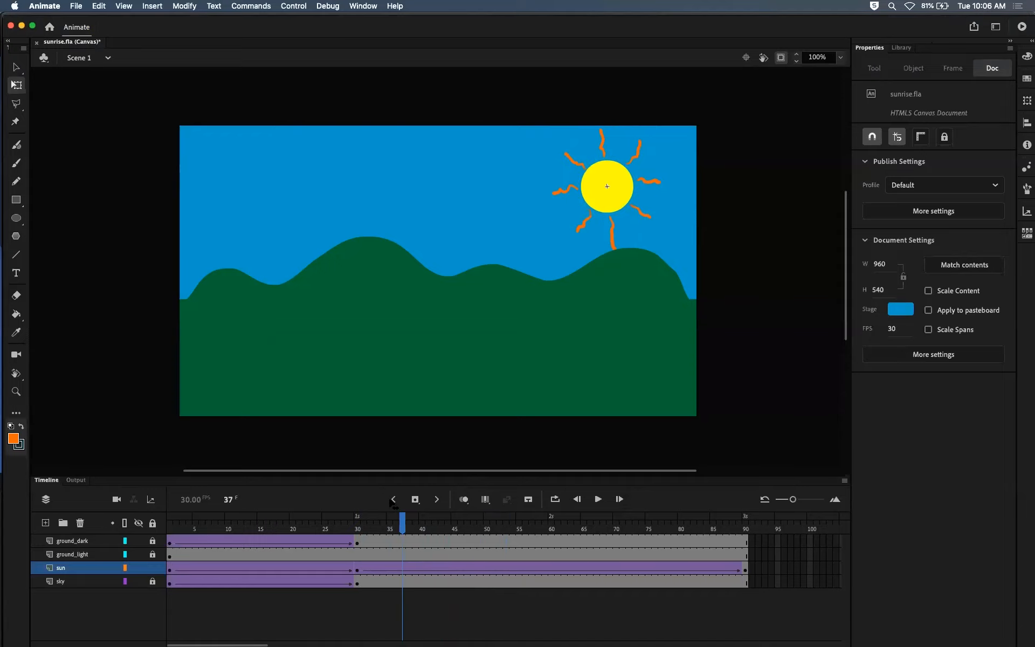
drag(390, 500, 500, 493)
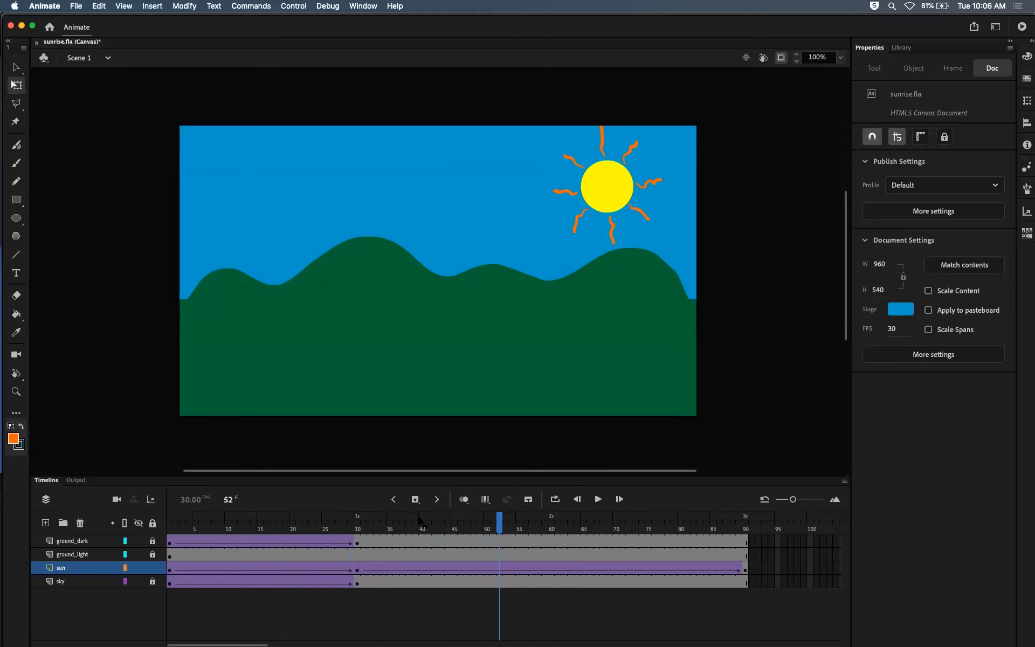
drag(313, 524, 395, 513)
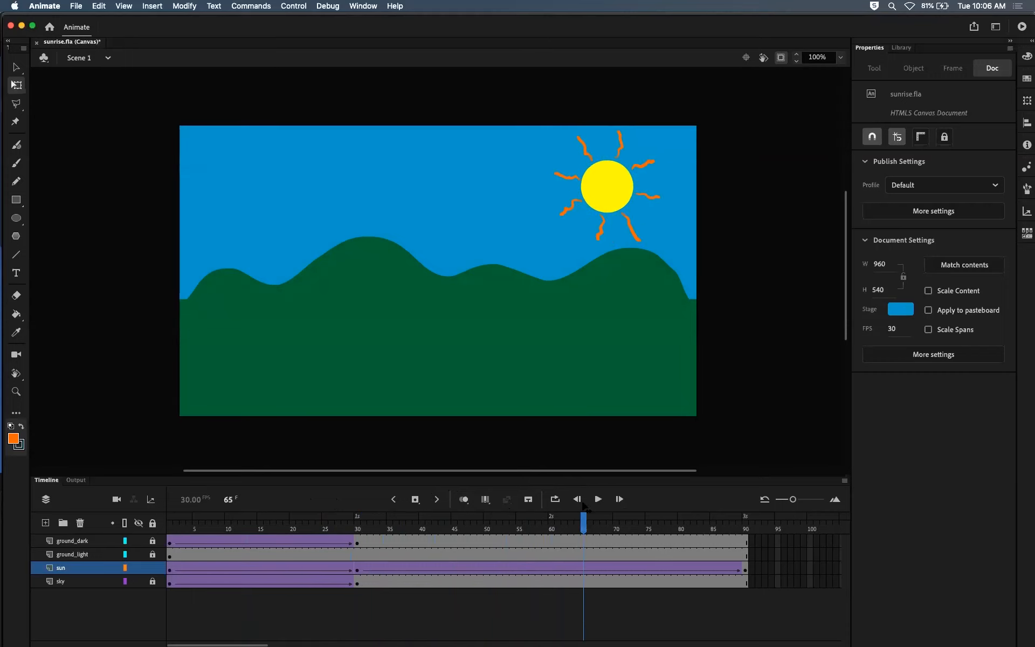
drag(487, 501, 453, 502)
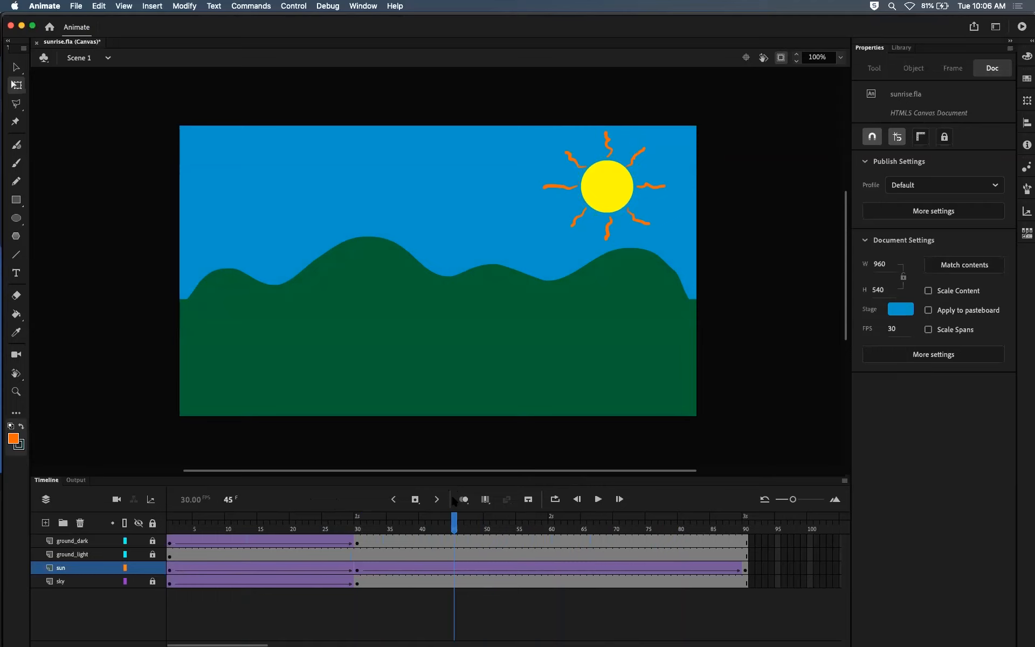
drag(453, 501, 298, 523)
drag(298, 523, 538, 523)
Step: Undo the sun's easing changes and its tween and keyframe at frame 90
click(933, 352)
key(super+z)
key(super+z)
key(super+z)
key(super+z)
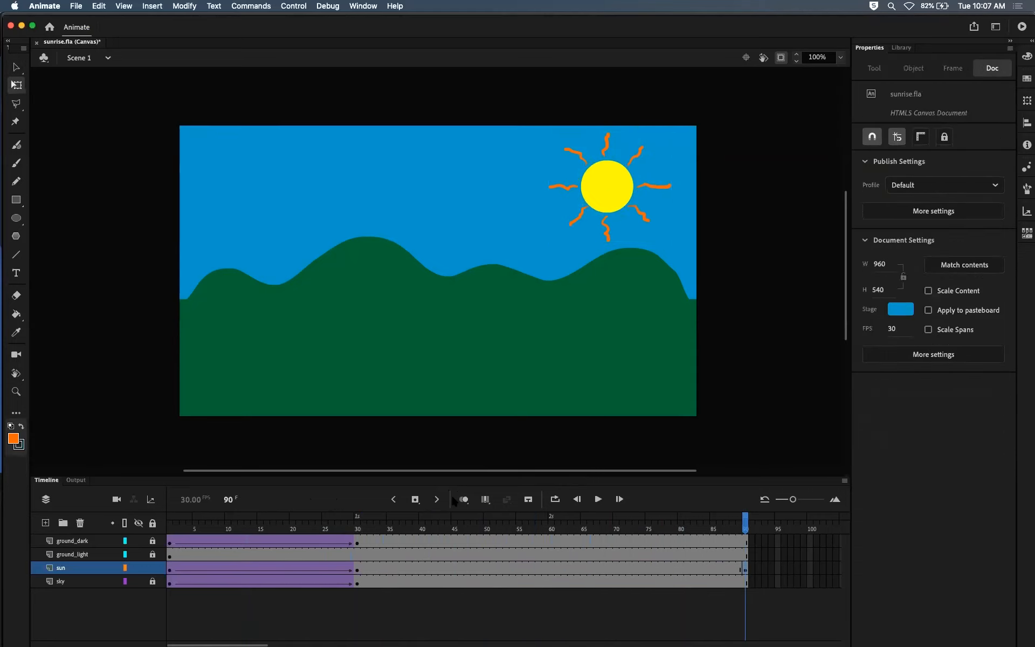
key(super+z)
mouse_move(321, 518)
mouse_down()
mouse_move(221, 519)
mouse_move(318, 517)
mouse_up()
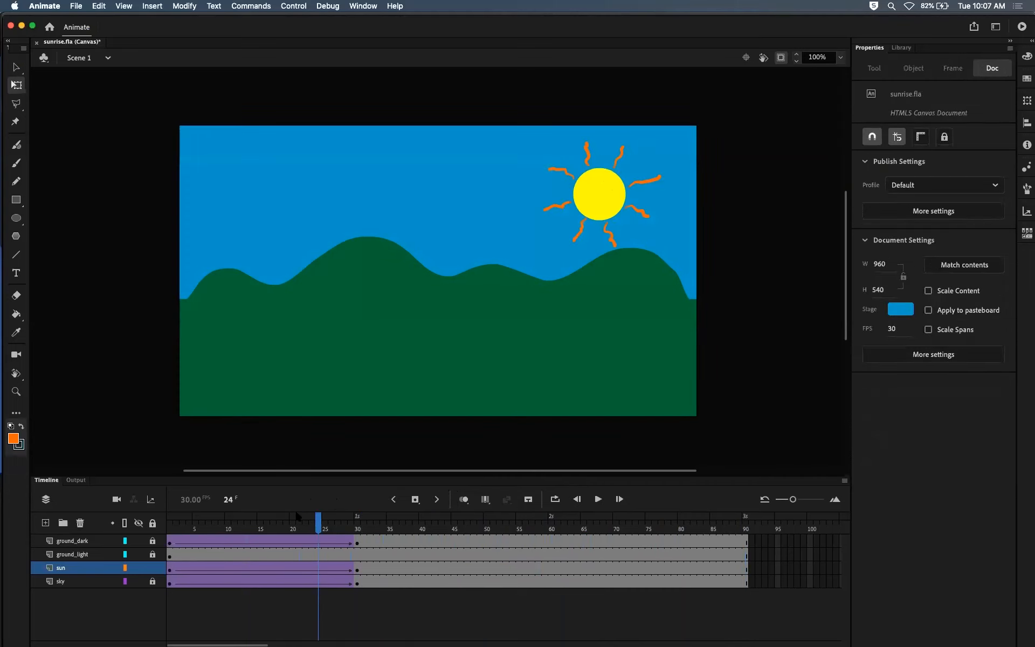
Step: Undo the earlier rotation and distortion edits to the sun, back to the rising tween with Auto rotation and easing 100
key(super+z)
key(super+z)
key(super+z)
key(super+z)
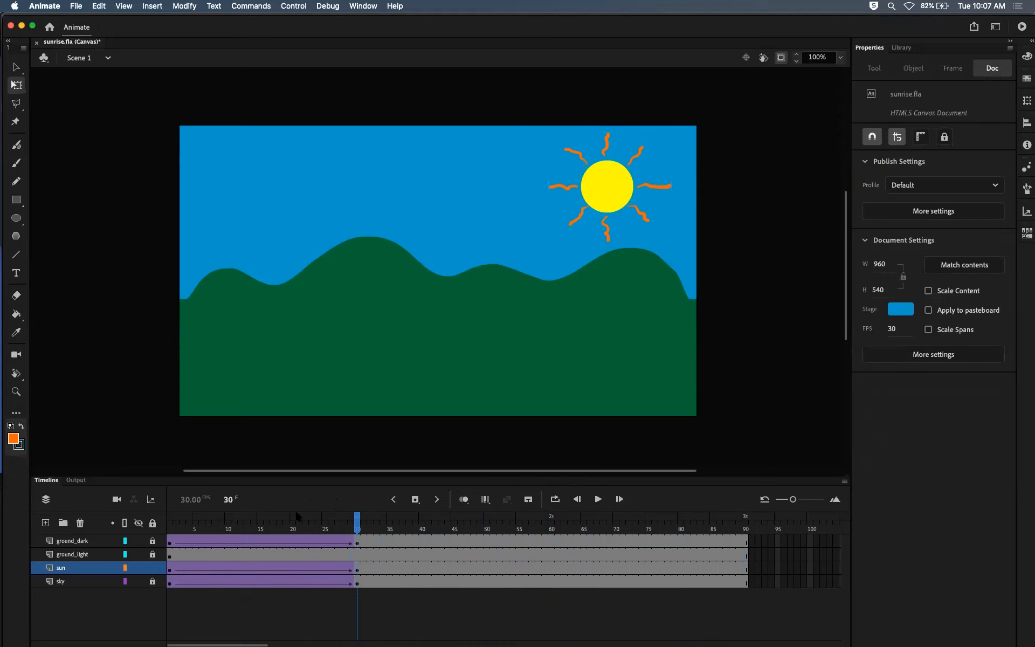
mouse_move(356, 521)
mouse_down()
mouse_move(260, 523)
mouse_move(353, 519)
mouse_up()
key(super+z)
key(super+z)
key(super+z)
key(super+z)
drag(361, 521, 260, 523)
key(super+z)
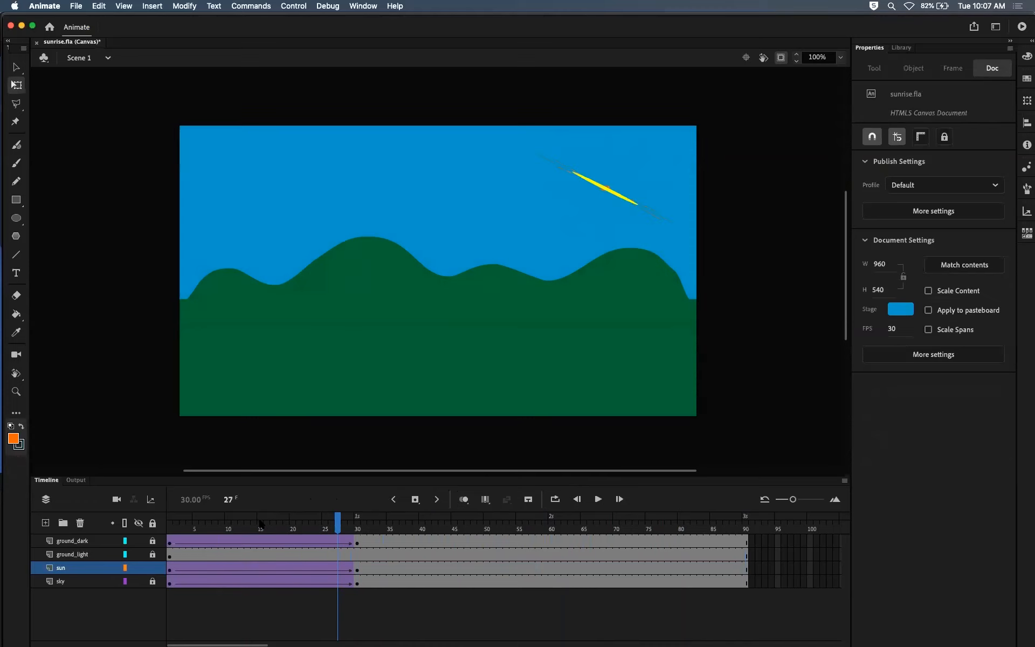
key(super+z)
key(super+z)
key(super+z)
key(super+z)
key(super+z)
key(super+z)
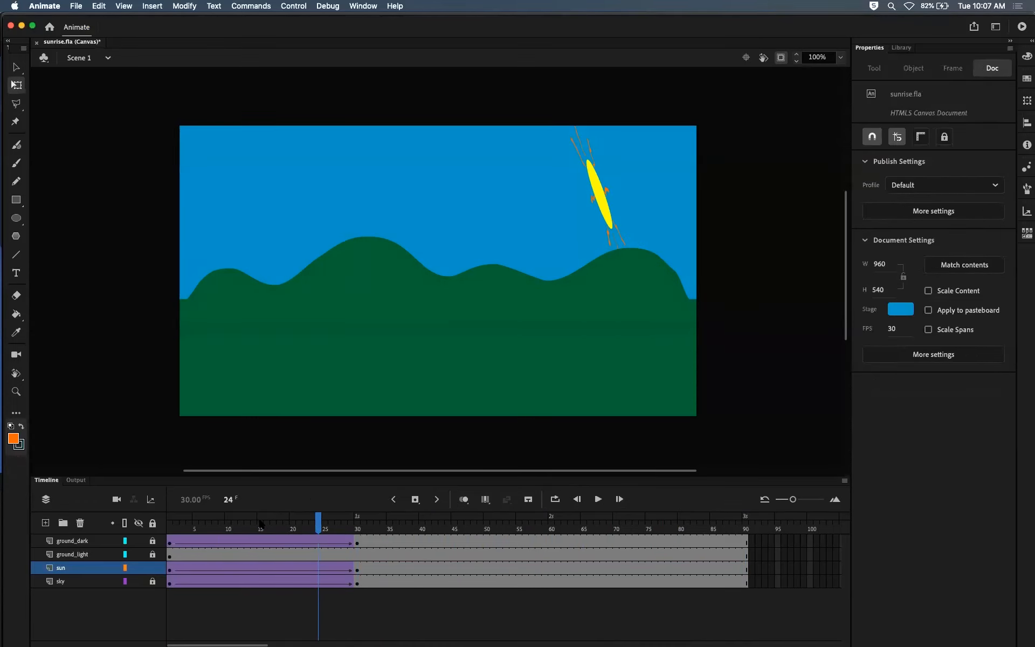
key(super+z)
key(super+z)
key(super+z)
key(super+z)
key(super+z)
key(super+z)
key(super+z)
key(super+z)
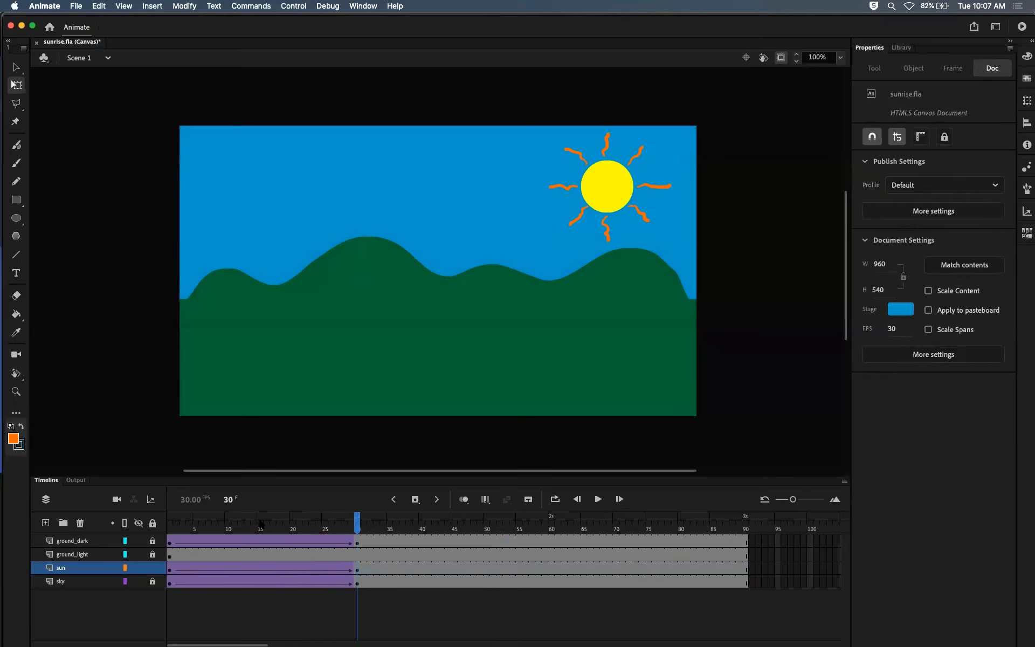
key(super+z)
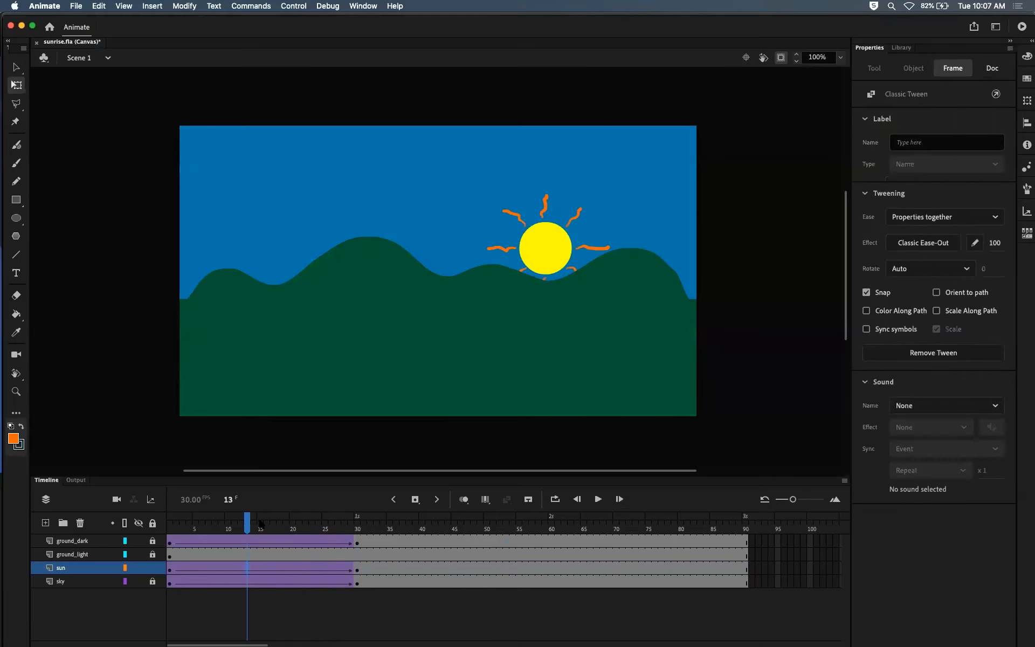
Step: Scrub the sun's rise up to frame 30 and inspect the rotation options of its tween
drag(250, 518, 383, 517)
drag(322, 506, 359, 510)
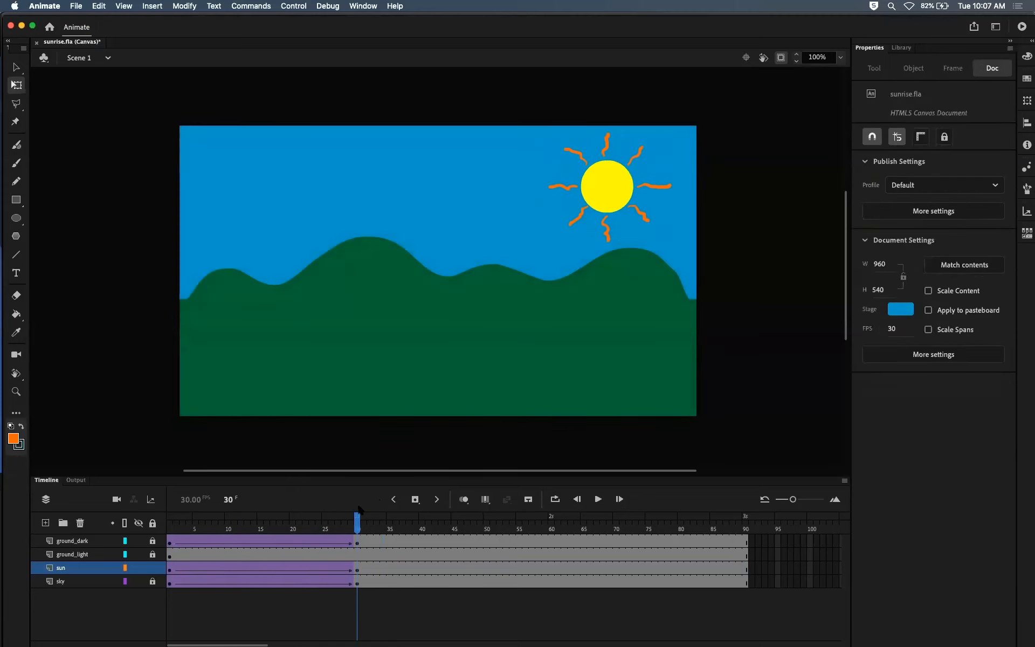
mouse_move(358, 517)
mouse_down()
mouse_move(175, 535)
mouse_move(362, 504)
mouse_up()
click(357, 566)
click(326, 567)
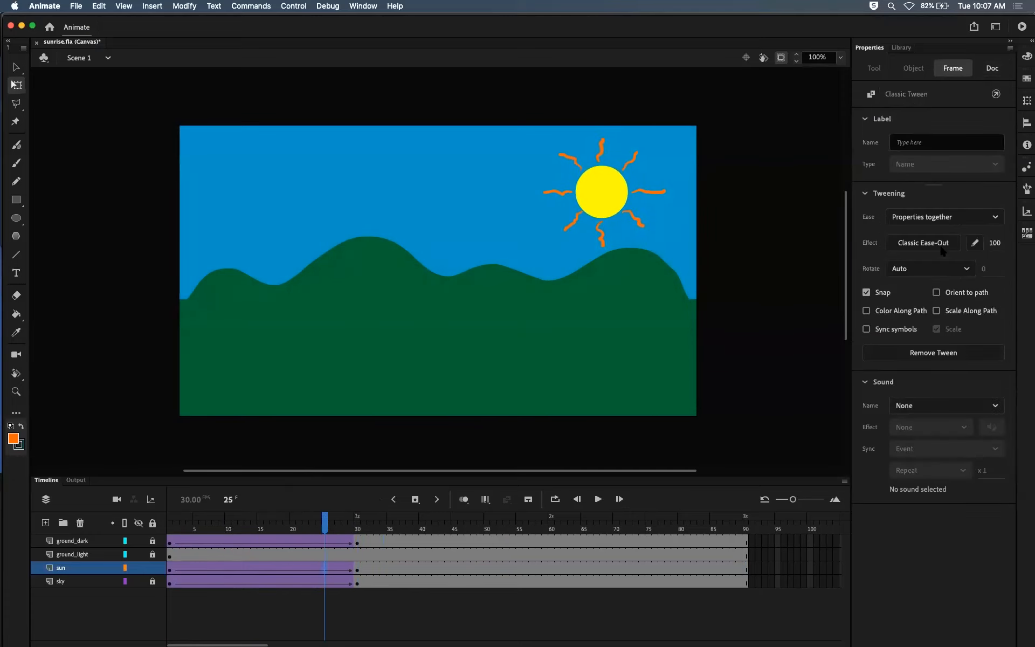
click(933, 268)
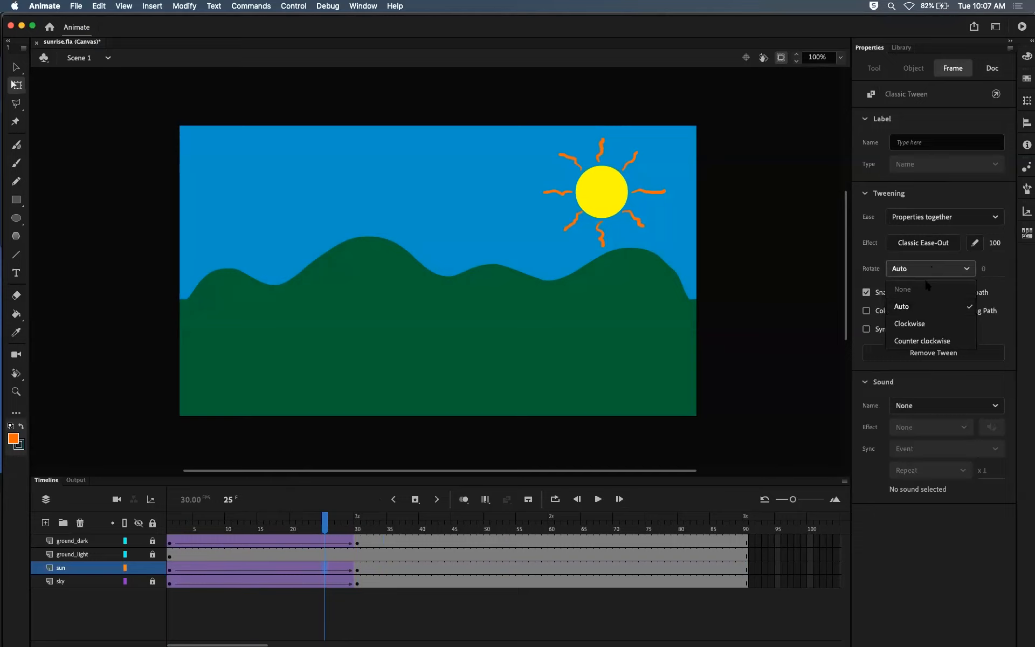
click(995, 269)
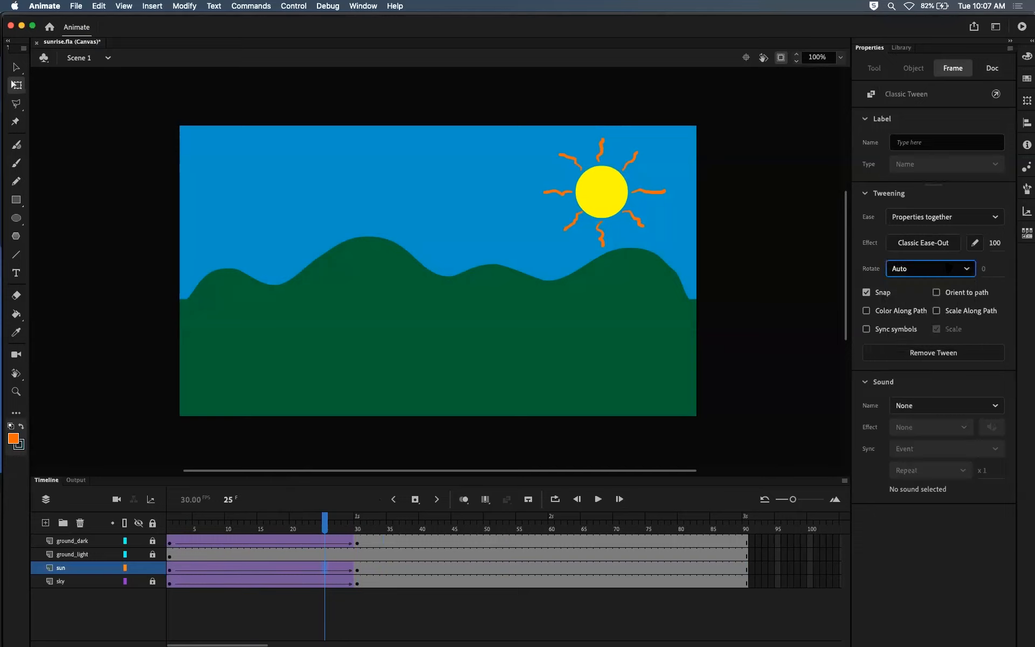
drag(325, 522, 356, 528)
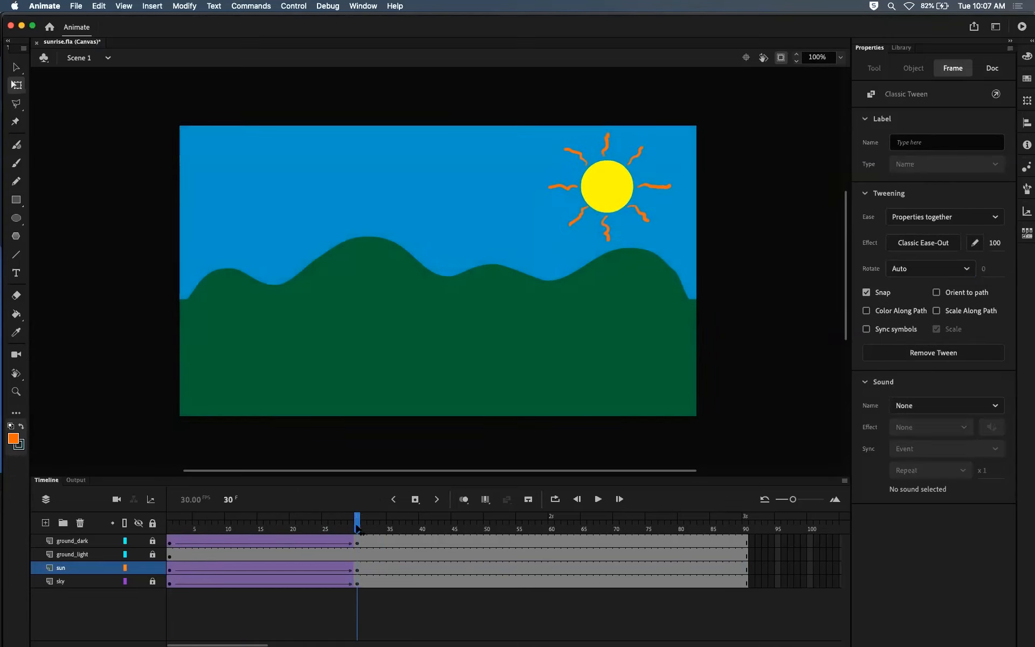
Step: Open the sun symbol to view its layers and return to Scene 1
click(504, 338)
double_click(625, 189)
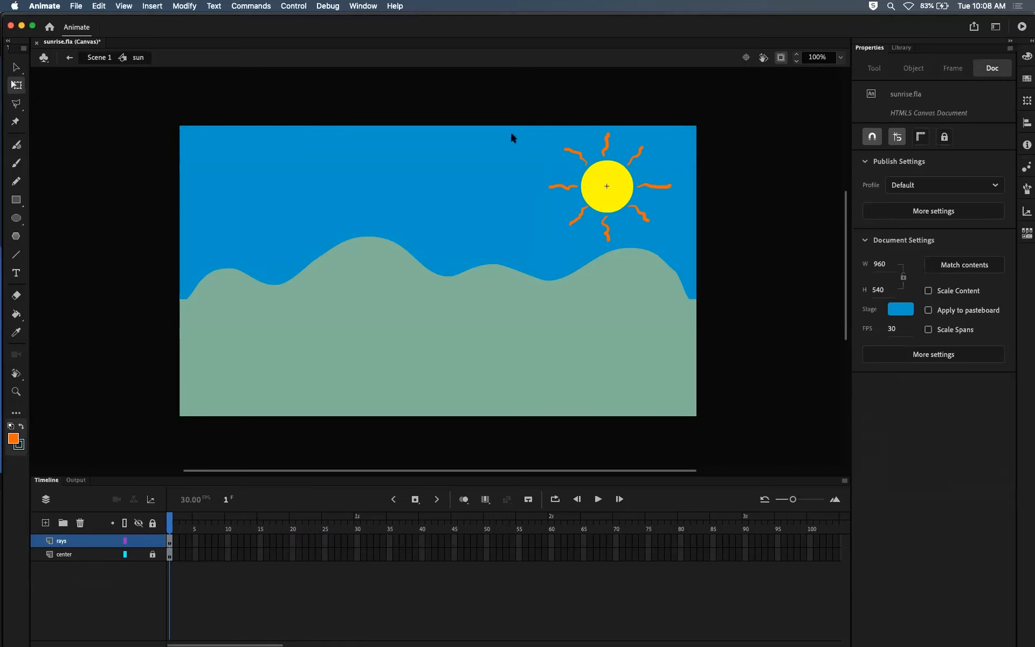
click(92, 58)
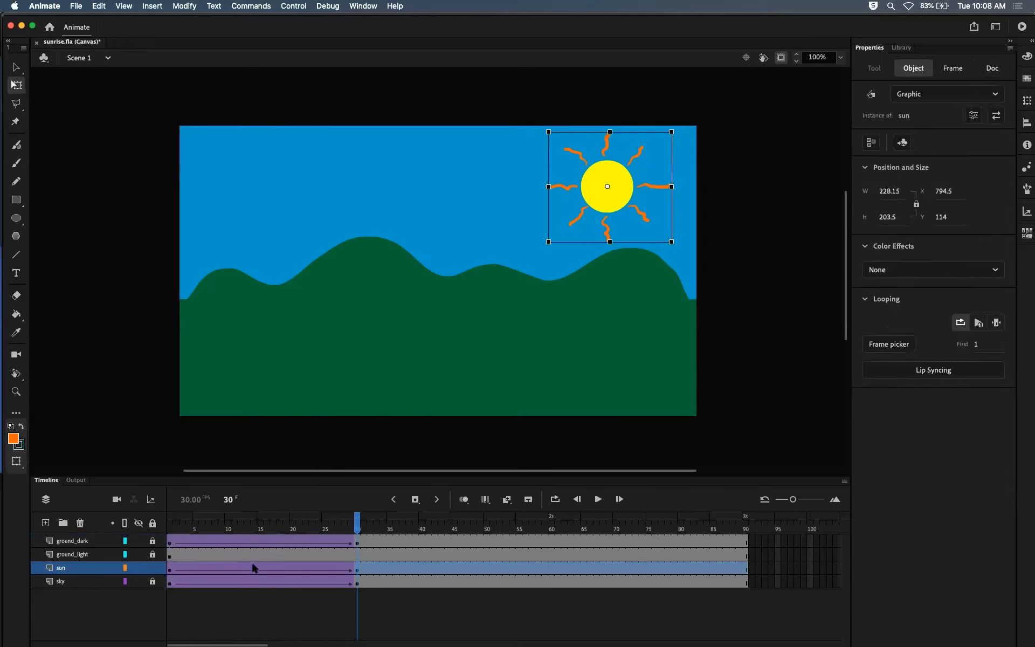
Step: Review the sun's rise up to frame 30 and open the sun symbol for editing
click(254, 567)
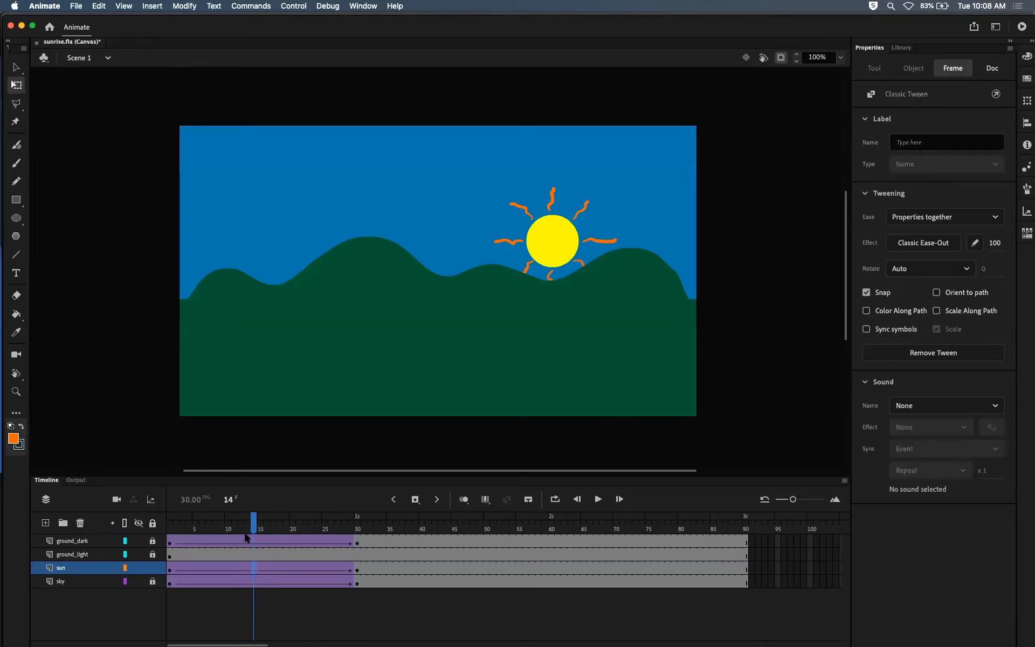
drag(257, 520, 358, 520)
double_click(628, 178)
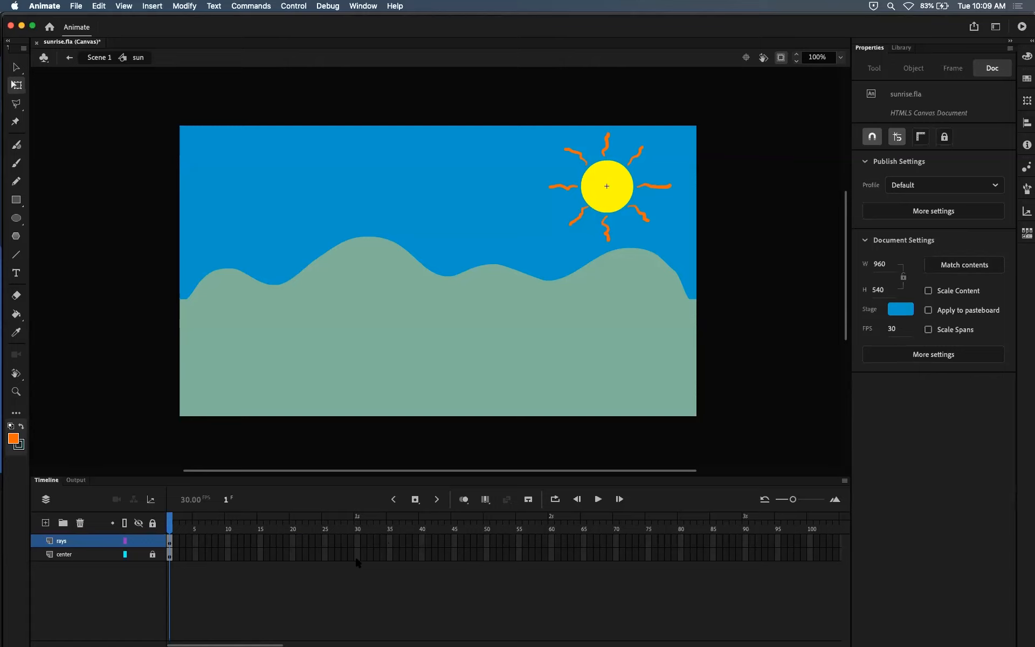
Step: Inspect the artwork on the sun symbol's rays and center layers, leaving the center layer locked
click(638, 210)
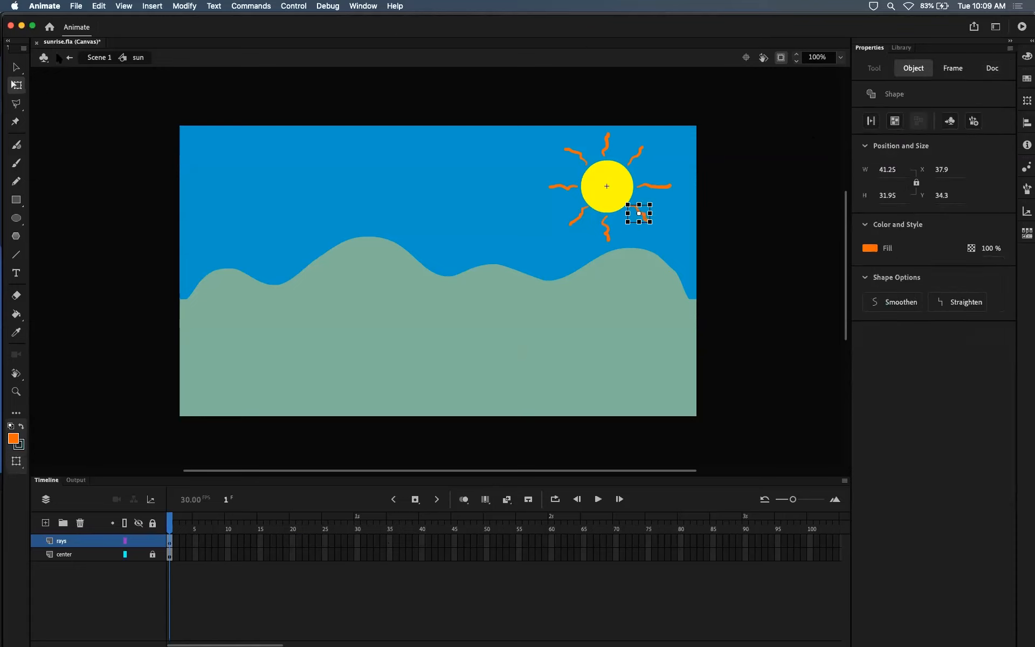
click(17, 67)
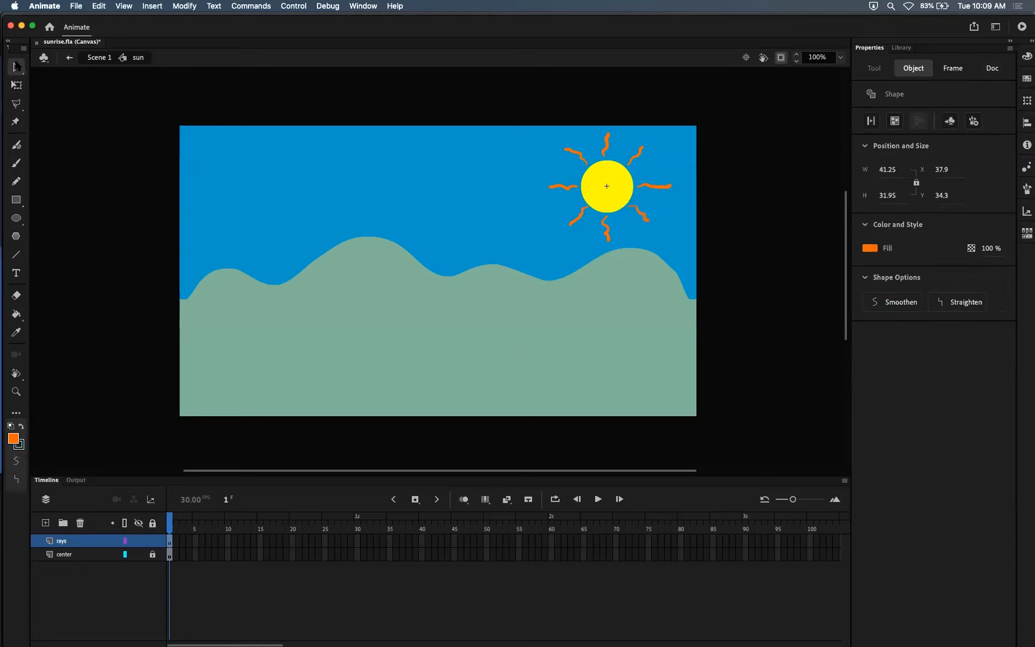
click(122, 174)
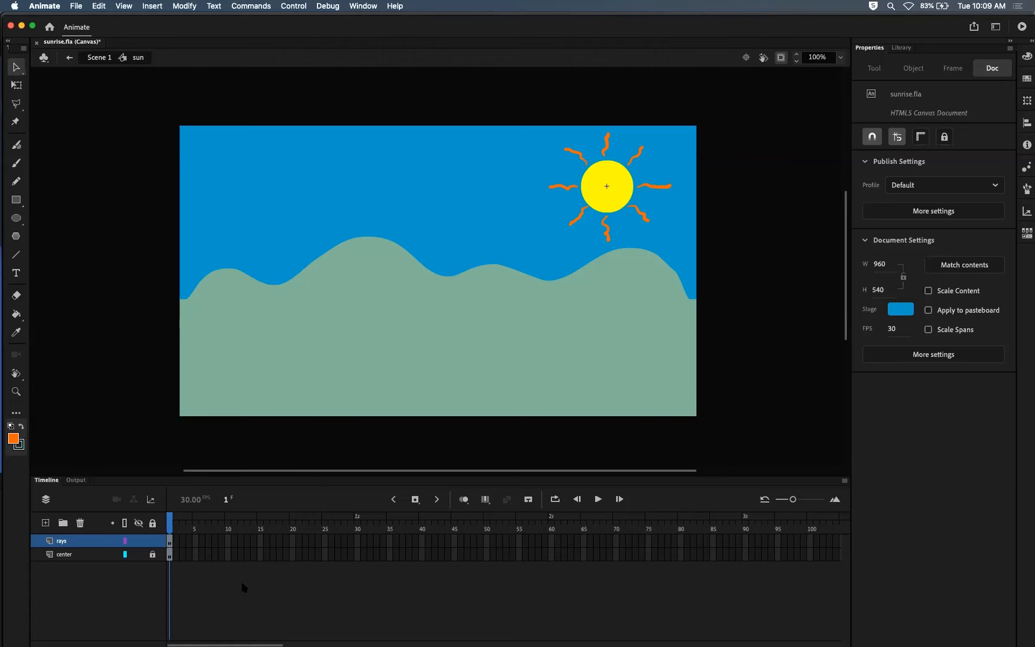
click(172, 543)
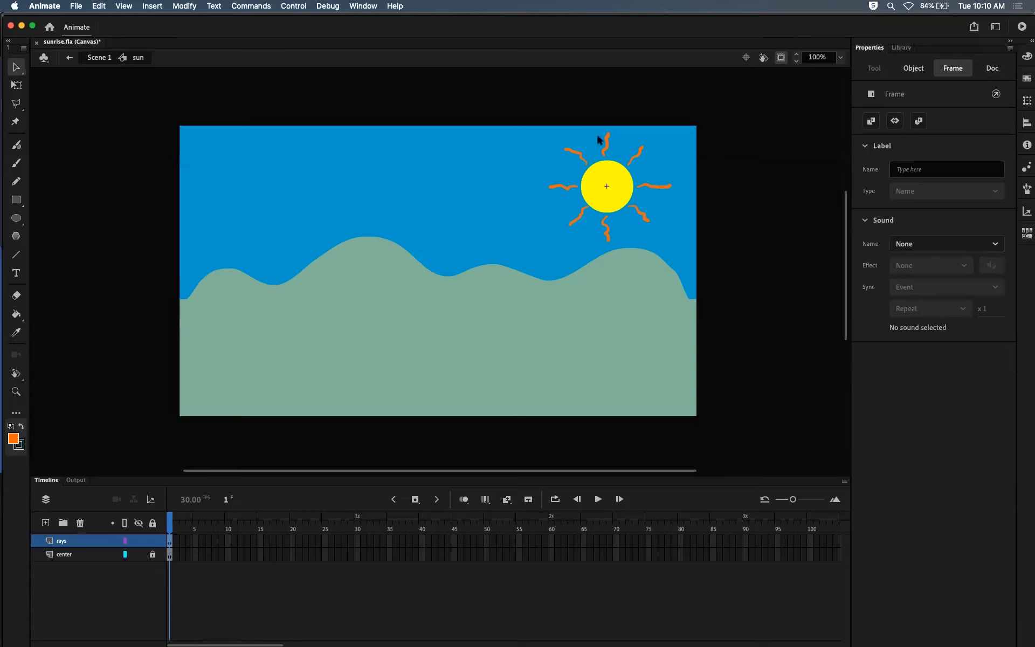
click(170, 555)
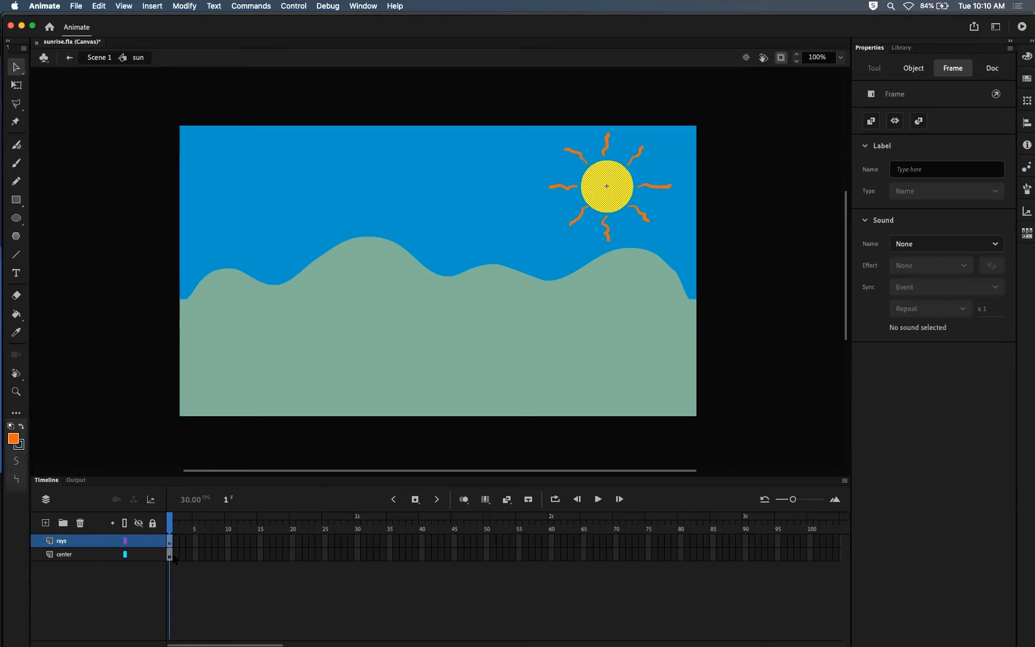
click(152, 554)
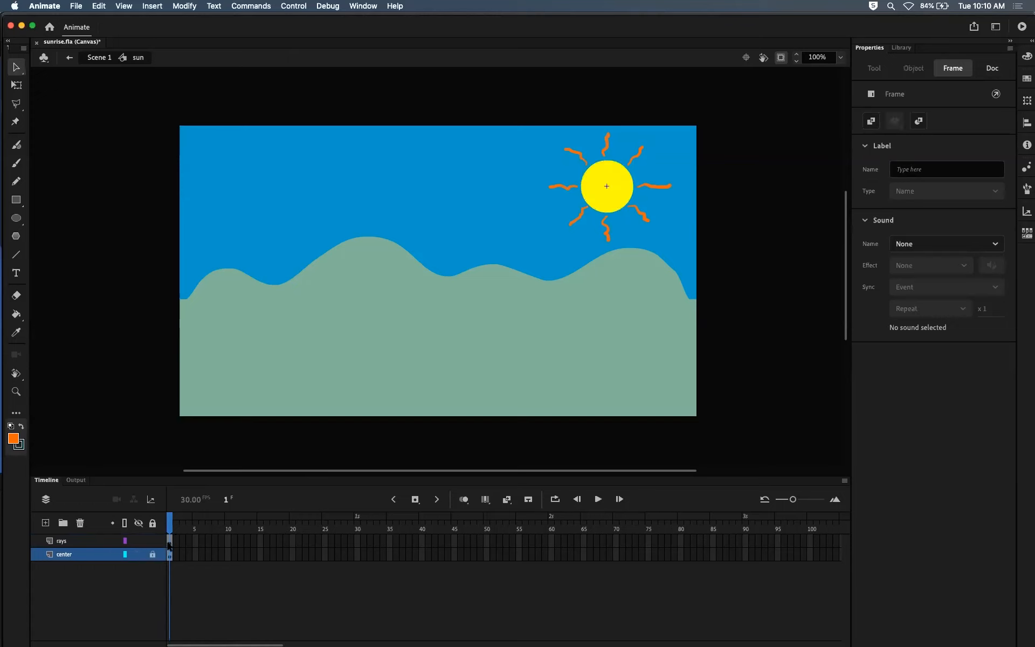
click(168, 543)
click(545, 183)
click(531, 106)
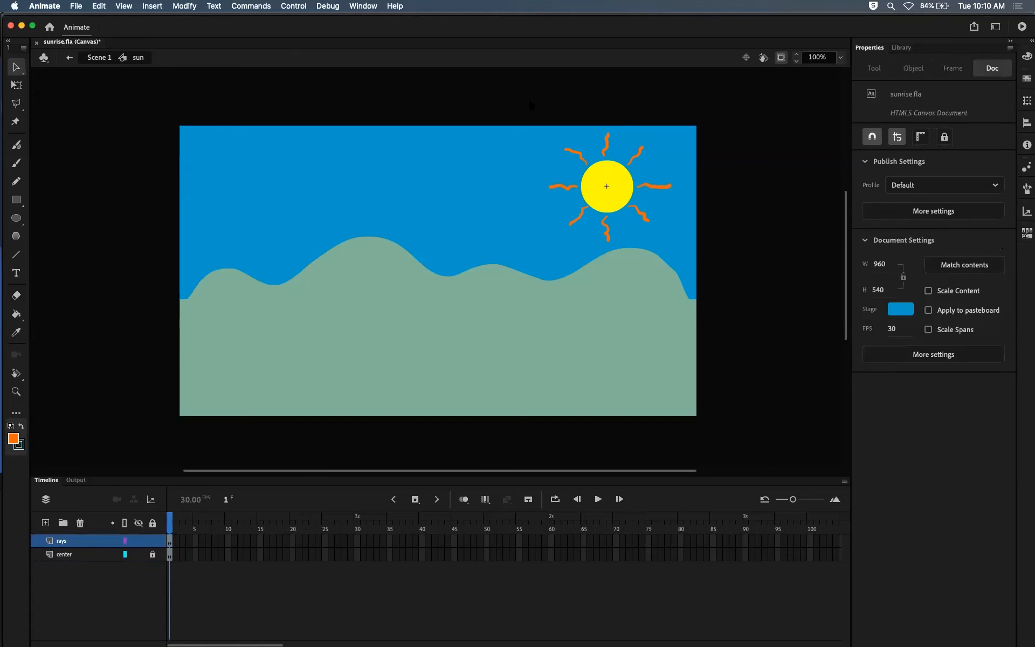
Step: Select all the orange ray shapes on the rays layer, with the center layer locked
drag(491, 103, 719, 291)
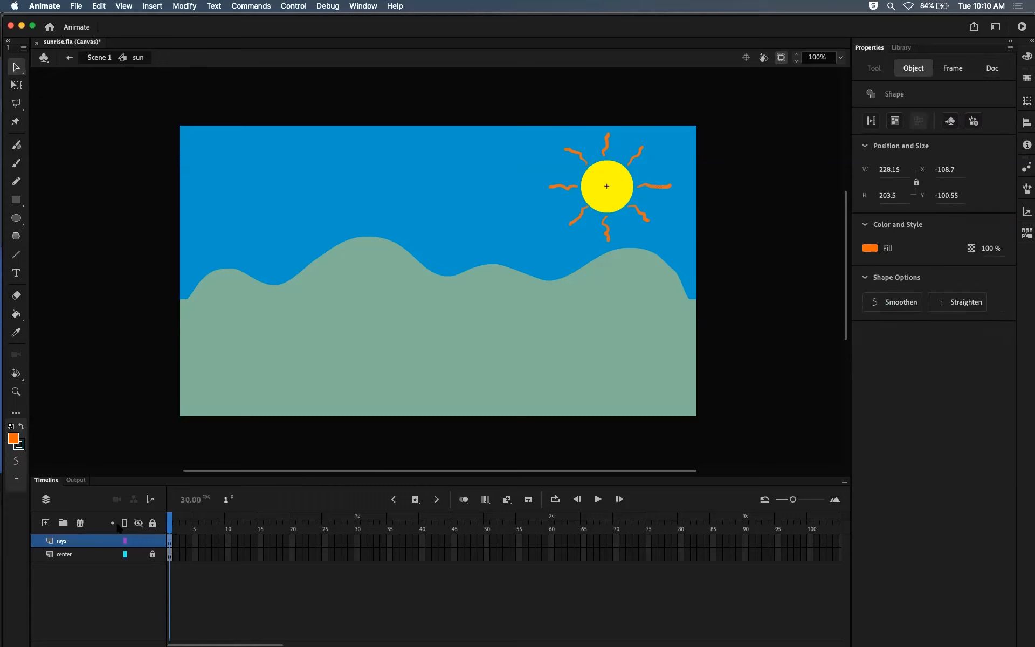
click(152, 554)
click(560, 148)
click(580, 155)
click(606, 142)
click(682, 166)
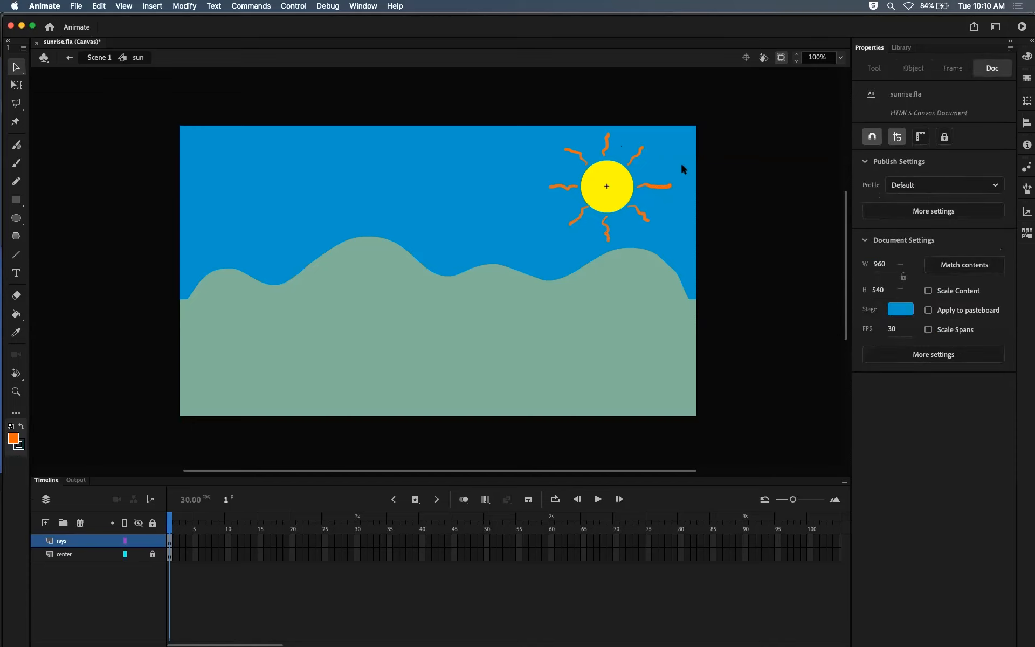
drag(479, 89, 781, 323)
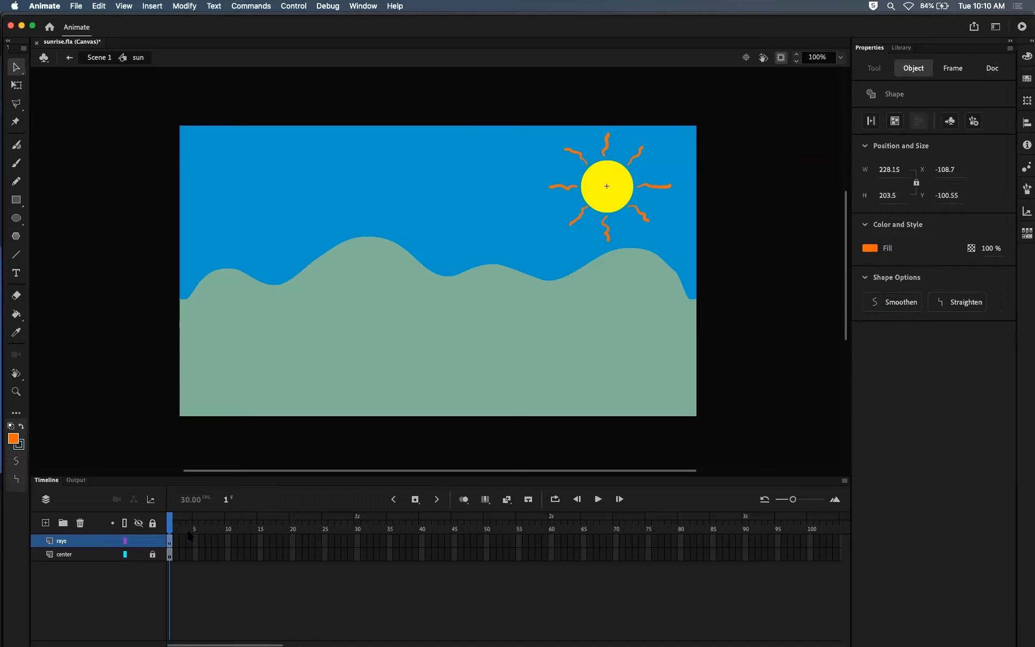
click(170, 541)
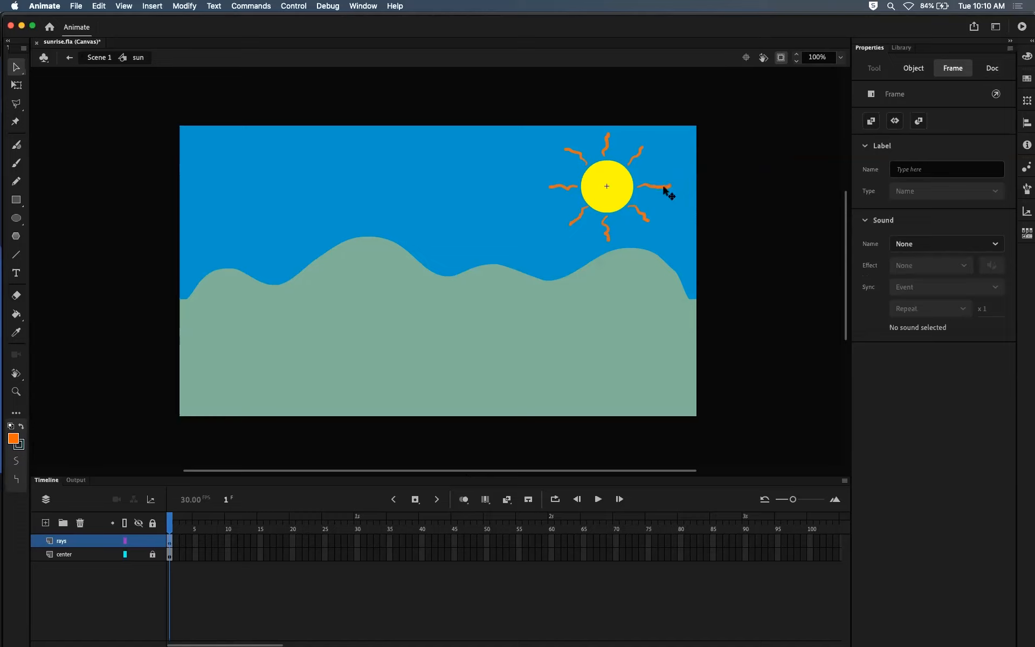
Step: Try moving the selected rays freehand and in small and large nudges off the yellow center, reverting each move
drag(664, 190, 527, 194)
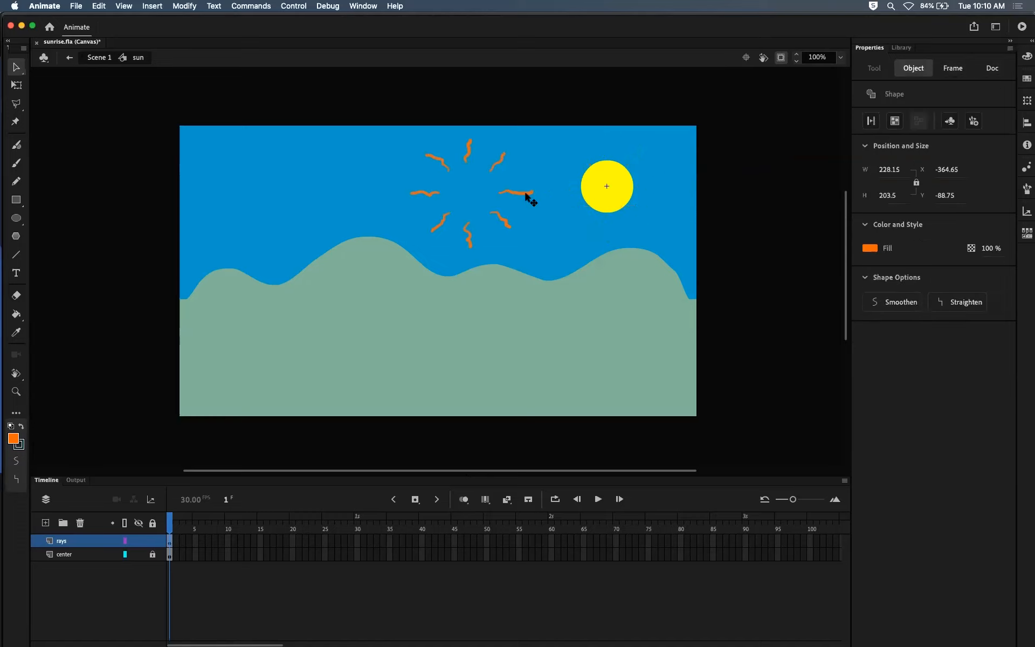
key(super+z)
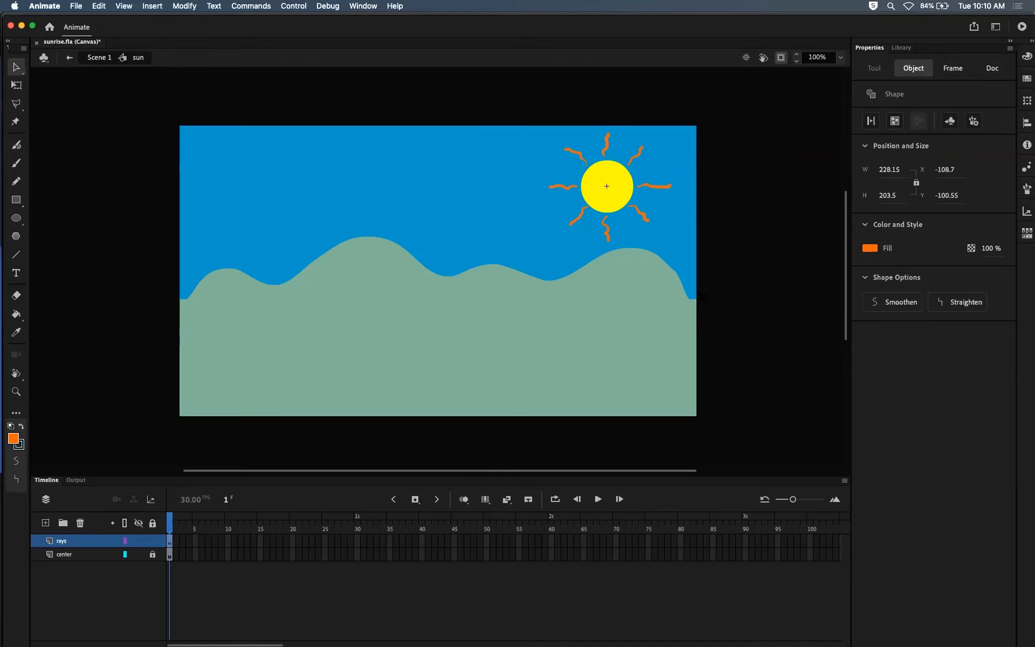
key(Right)
key(Right)
key(Right)
key(super+z)
key(shift+Right)
key(shift+Right)
key(shift+Right)
key(shift+Right)
key(shift+Right)
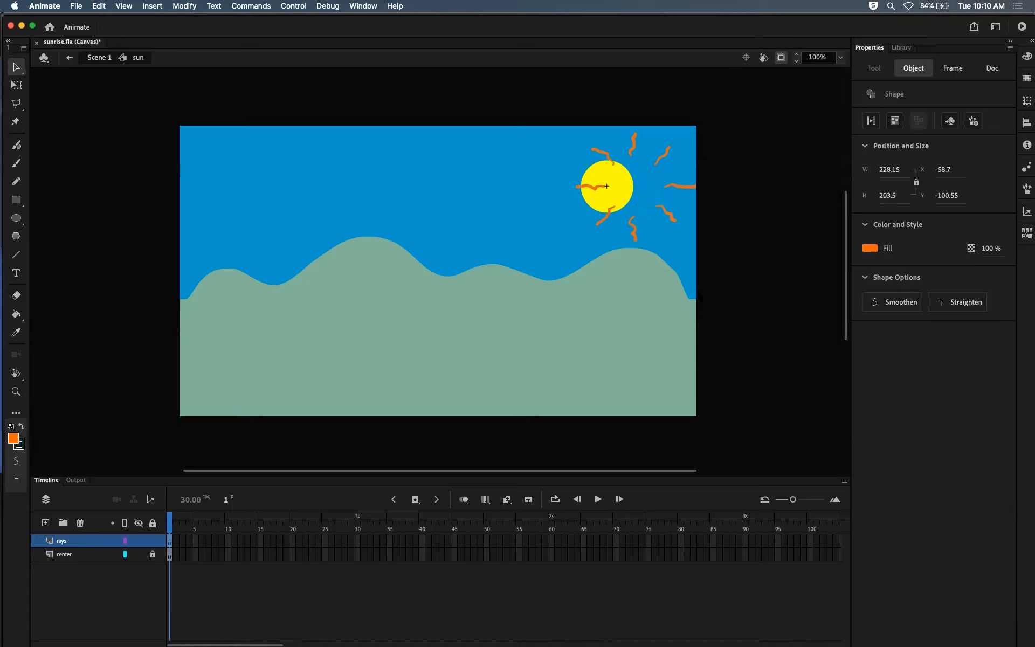
key(super+z)
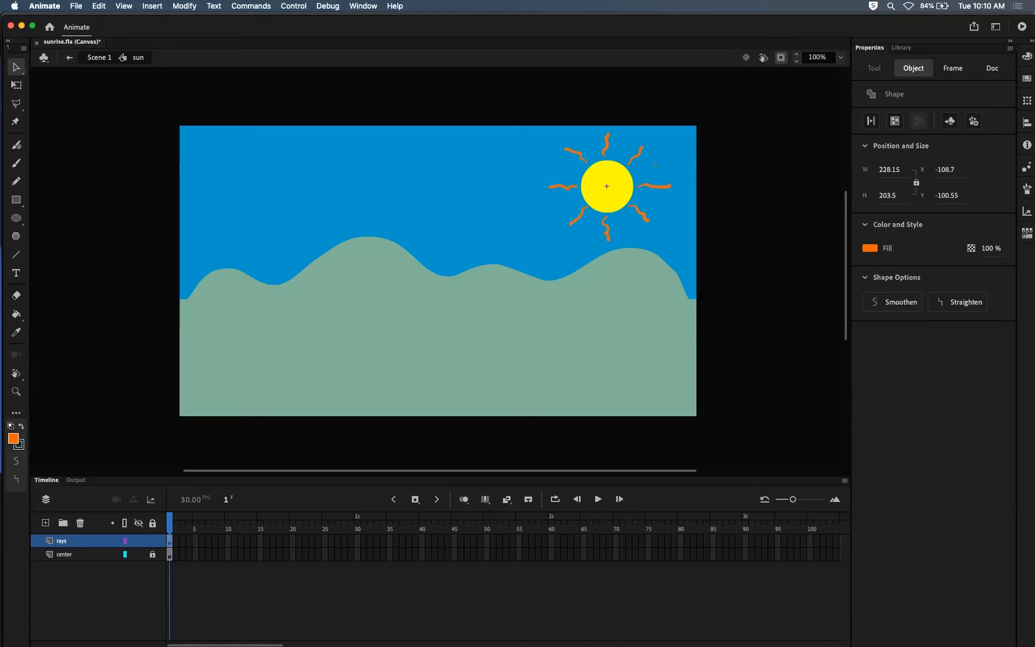
key(shift+Right)
key(shift+Right)
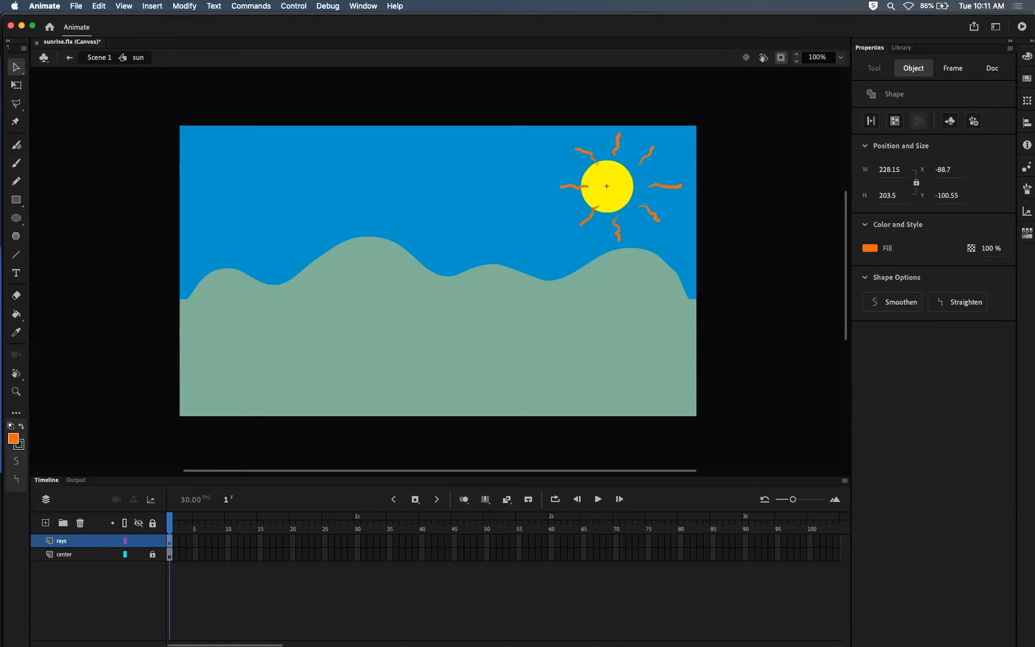
key(shift+Left)
key(shift+Left)
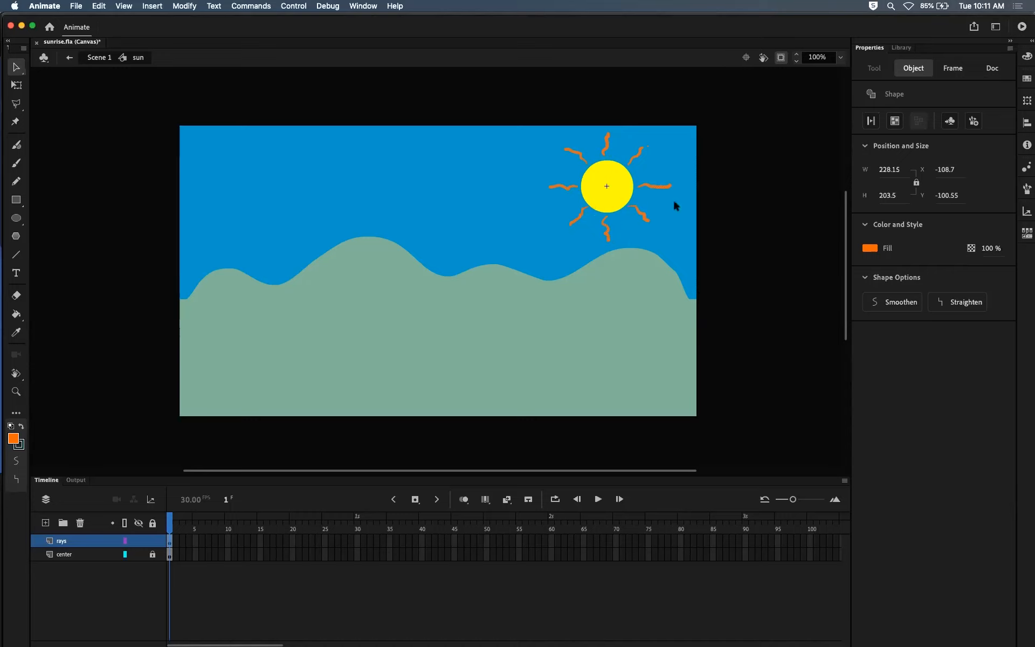
drag(662, 191, 717, 261)
key(super+z)
Step: Convert the selected rays into a Graphic symbol named rays
key(F8)
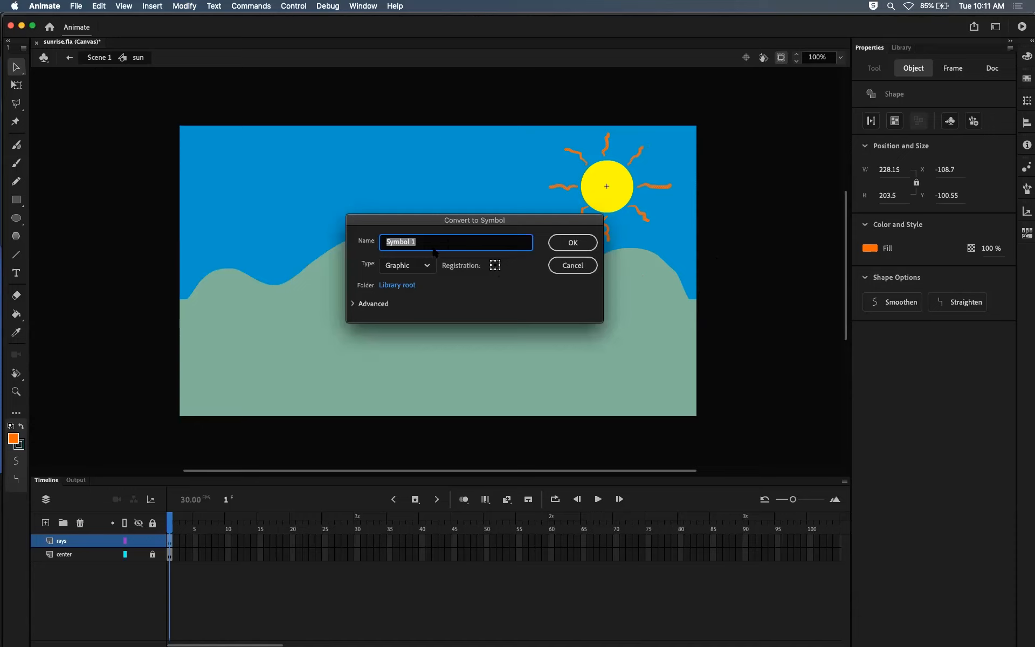
text(r)
text(rays)
key(Return)
click(567, 243)
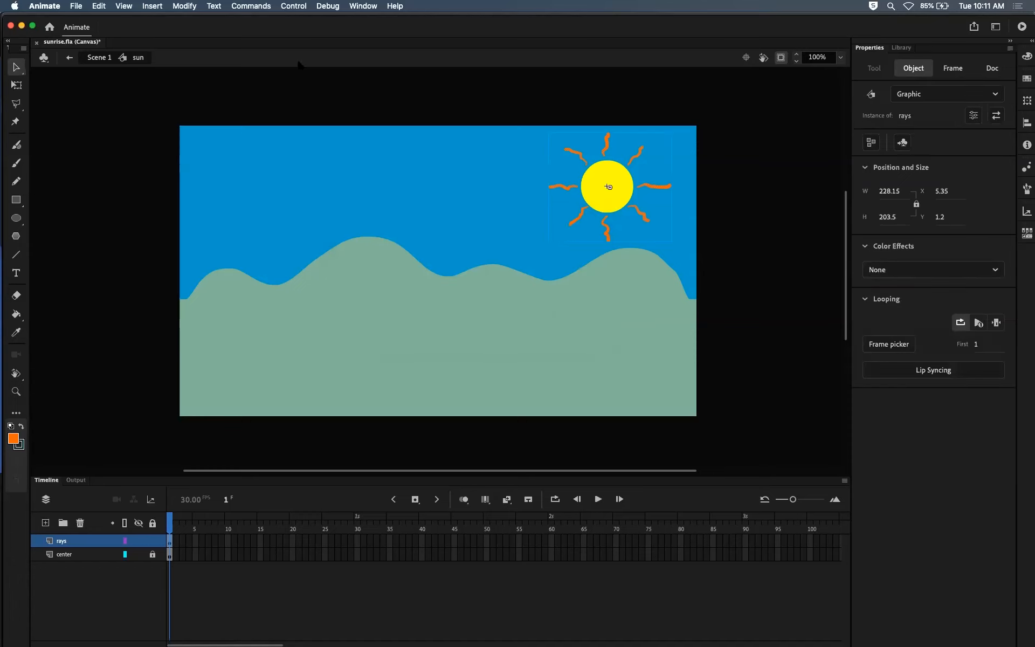
Step: Extend both the rays and center layers of the sun symbol to frame 30
mouse_move(171, 523)
mouse_down()
mouse_move(182, 522)
mouse_move(171, 521)
mouse_up()
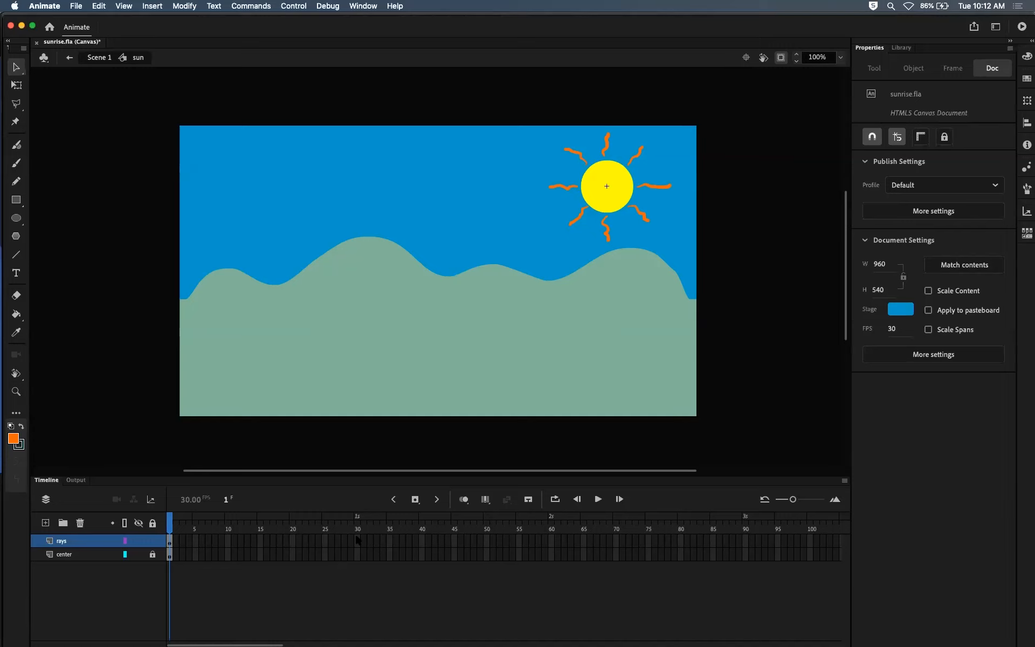
drag(355, 539, 357, 555)
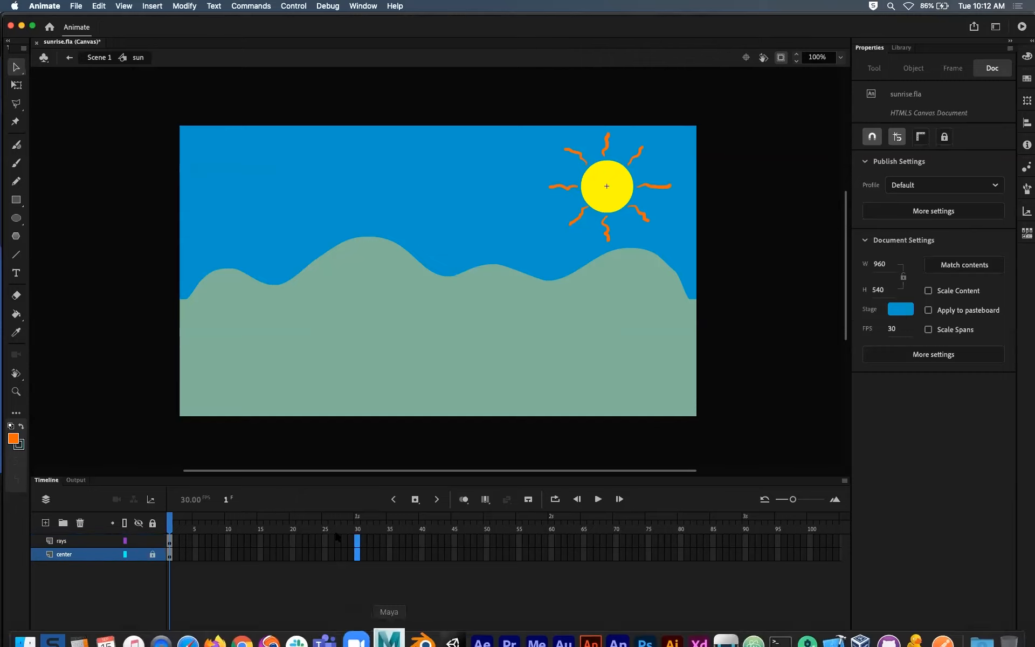
click(173, 528)
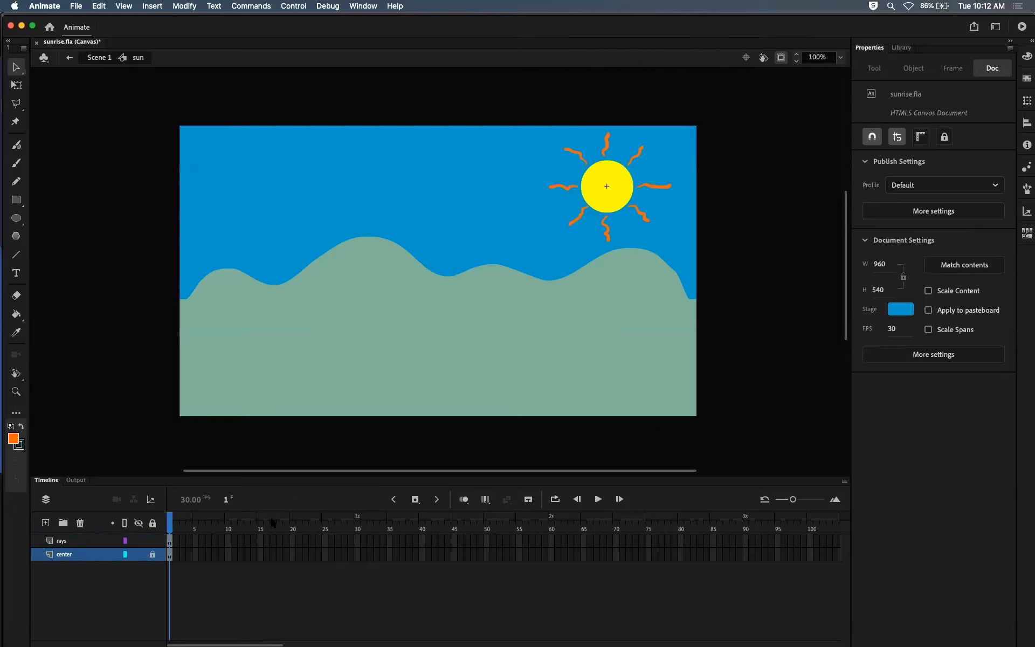
drag(355, 550, 358, 555)
key(F5)
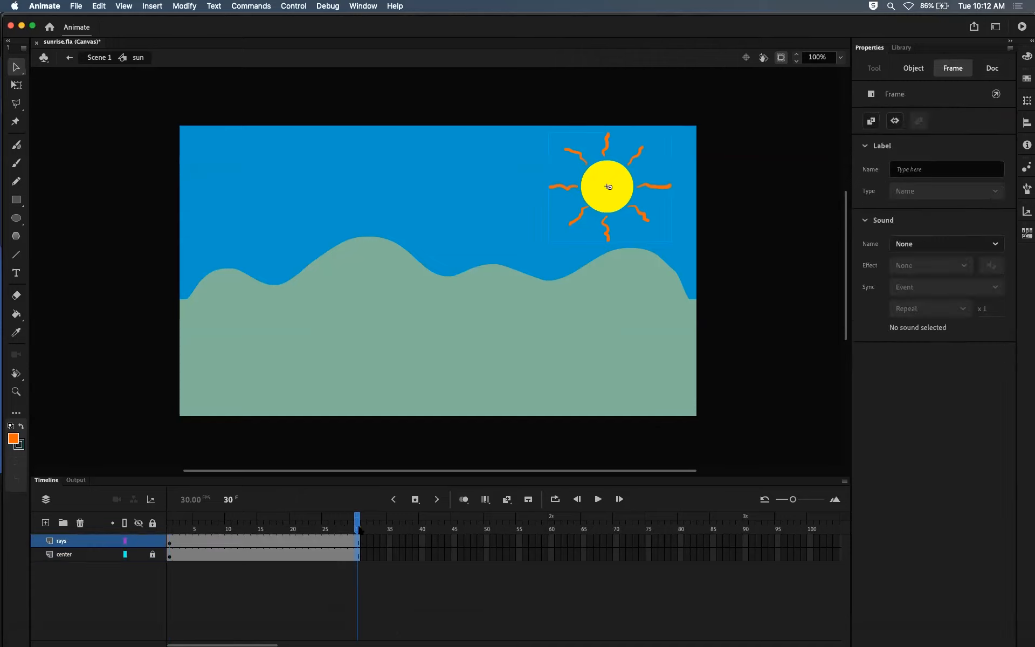
Step: Review the extended frames and add a keyframe at frame 30 of the rays layer
drag(358, 530, 214, 529)
click(176, 528)
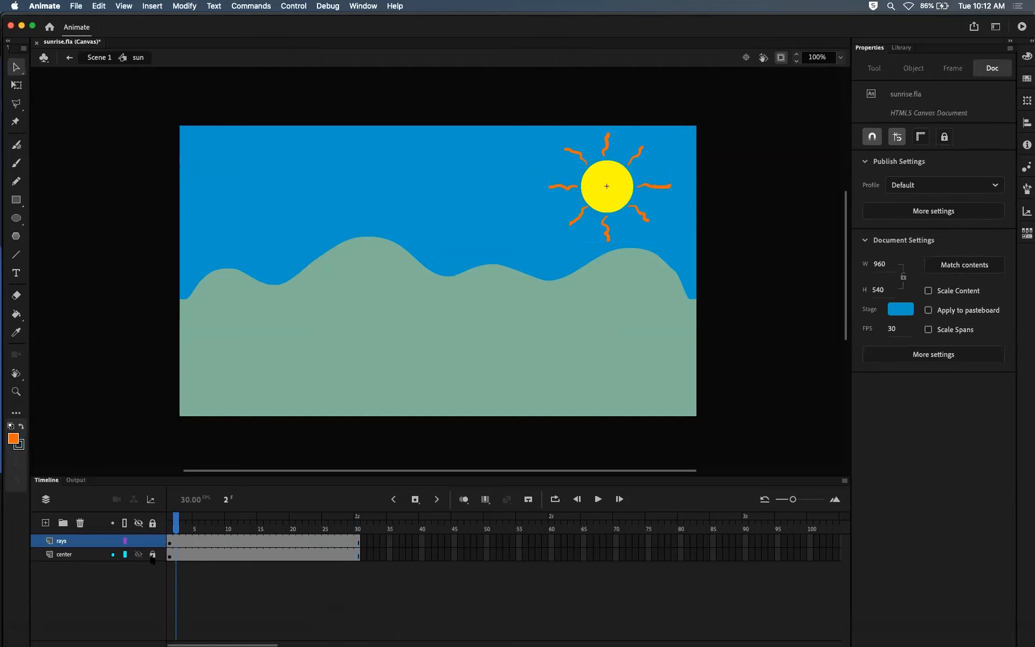
drag(171, 527, 253, 527)
drag(303, 496, 192, 491)
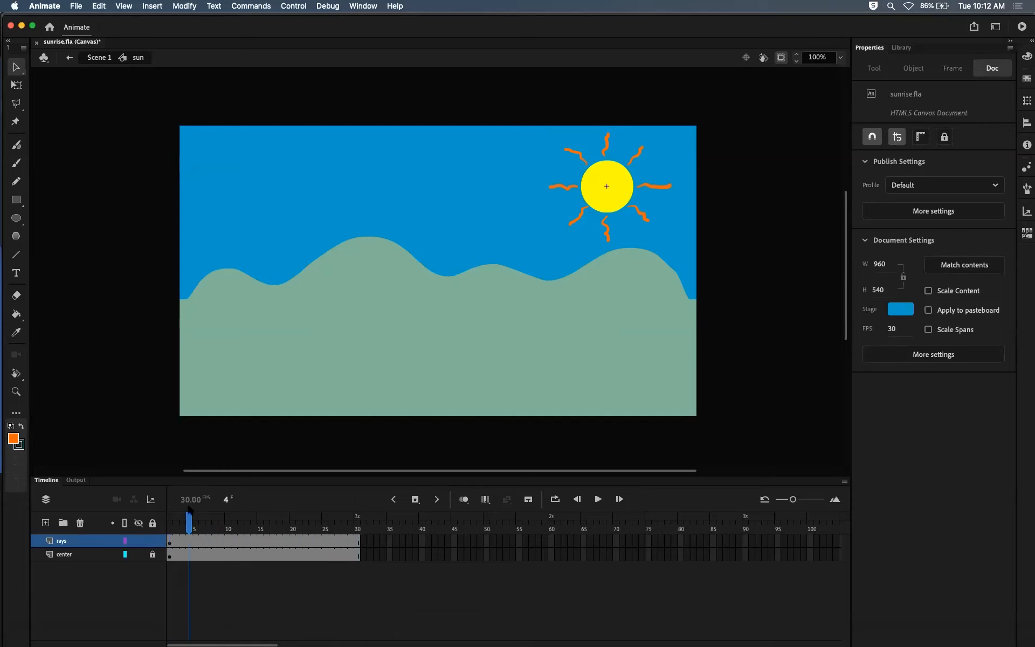
click(170, 544)
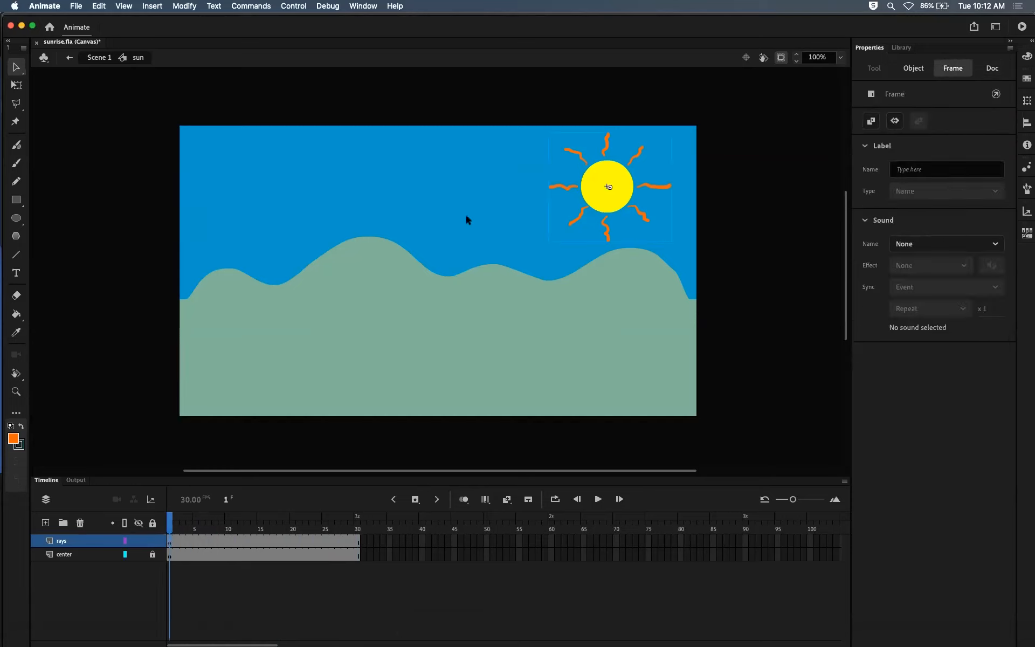
click(567, 193)
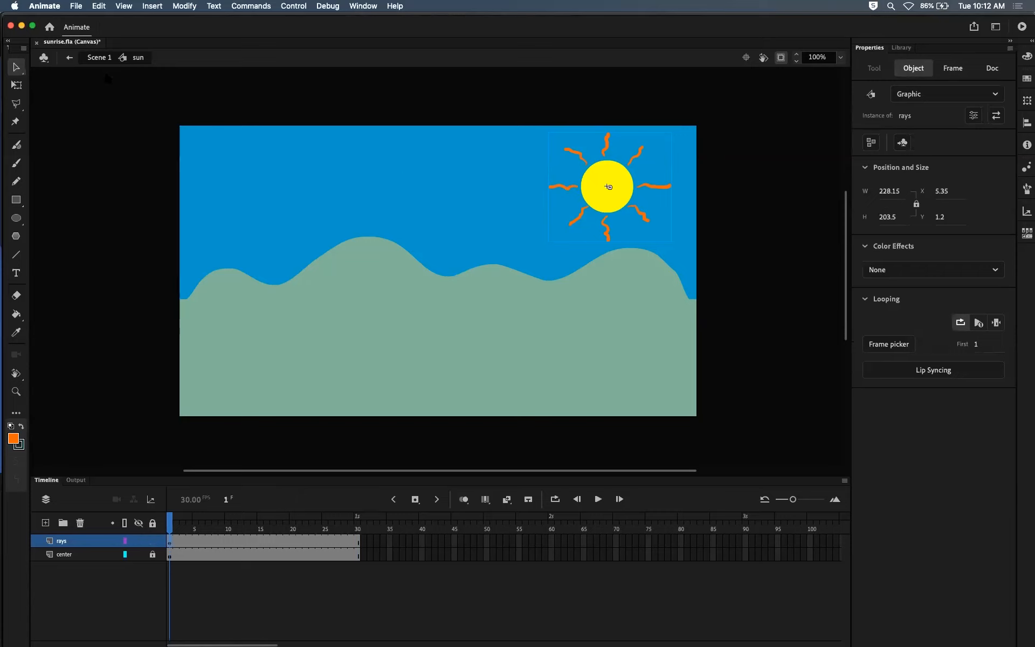
click(355, 542)
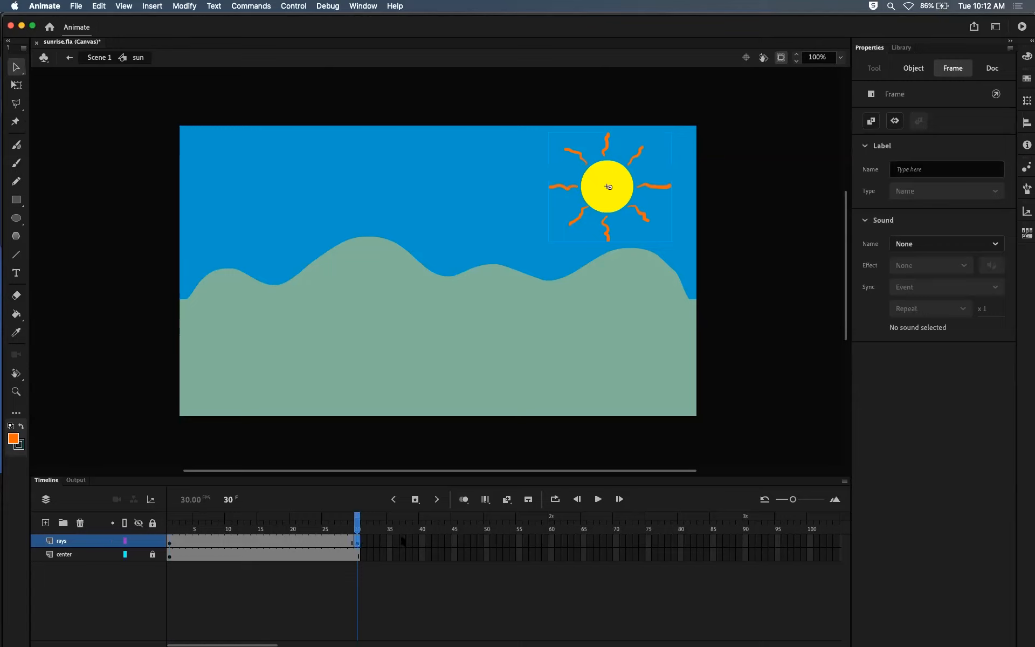
Step: Create a classic tween on the rays layer with Clockwise rotation of 1 turn and preview the spinning rays
click(254, 541)
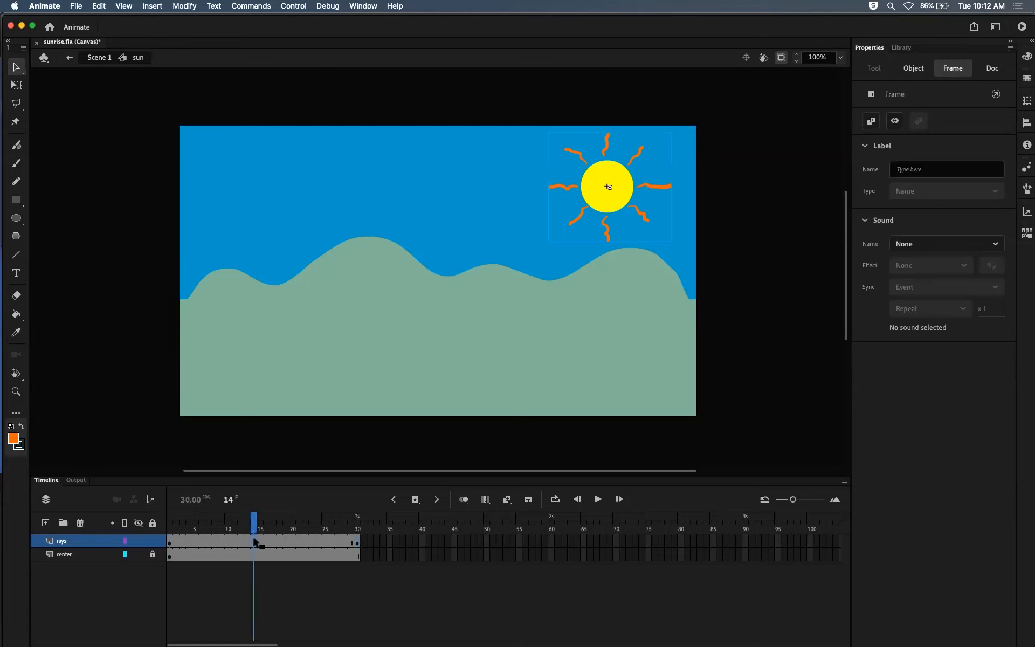
right_click(254, 539)
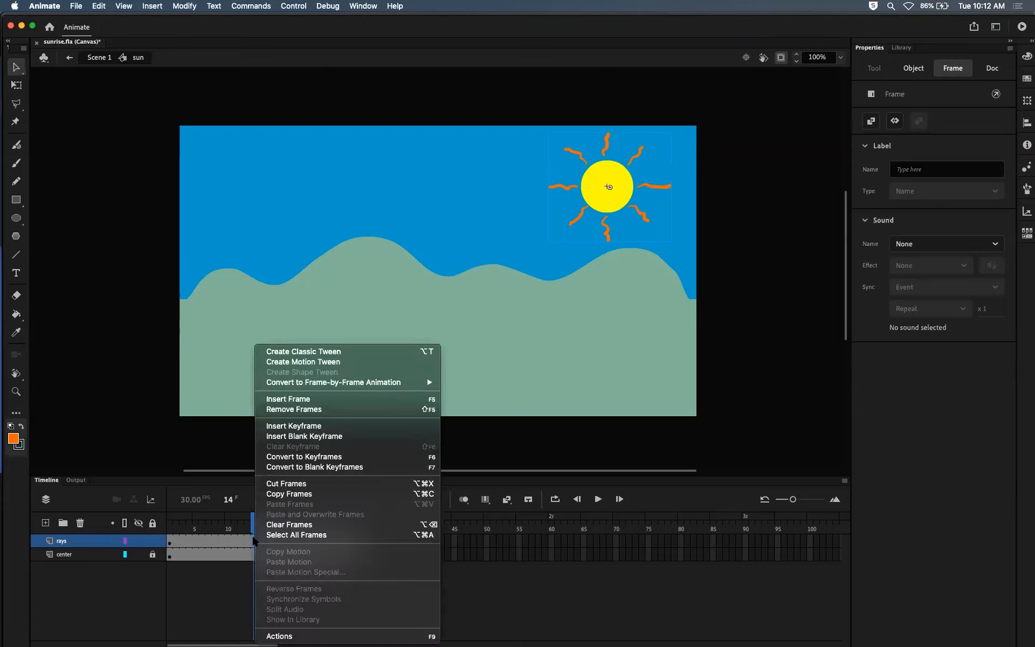
click(289, 352)
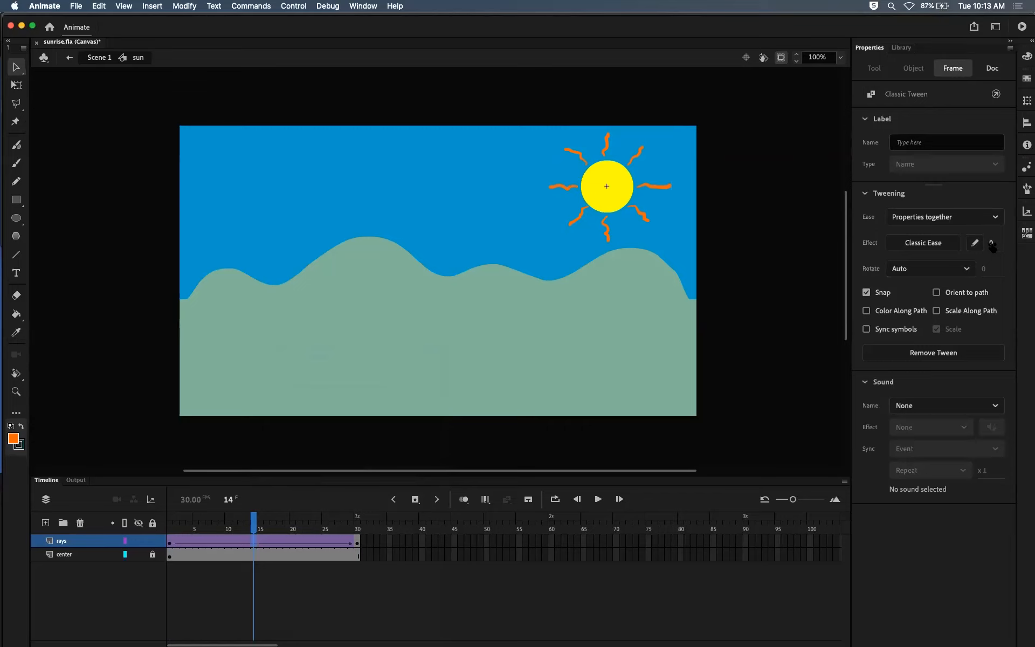
click(964, 268)
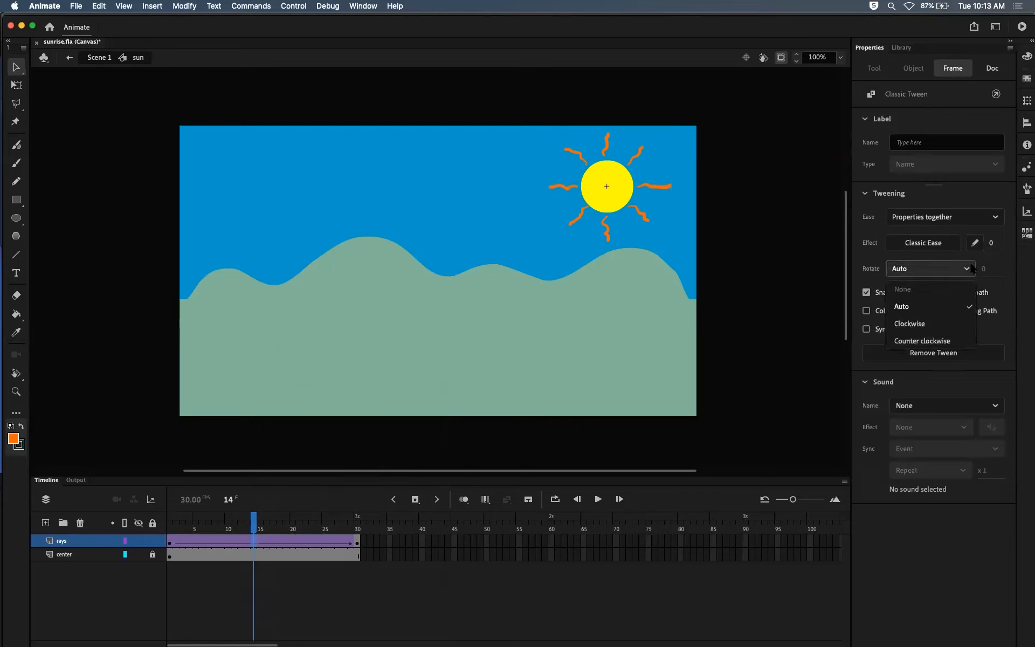
click(933, 325)
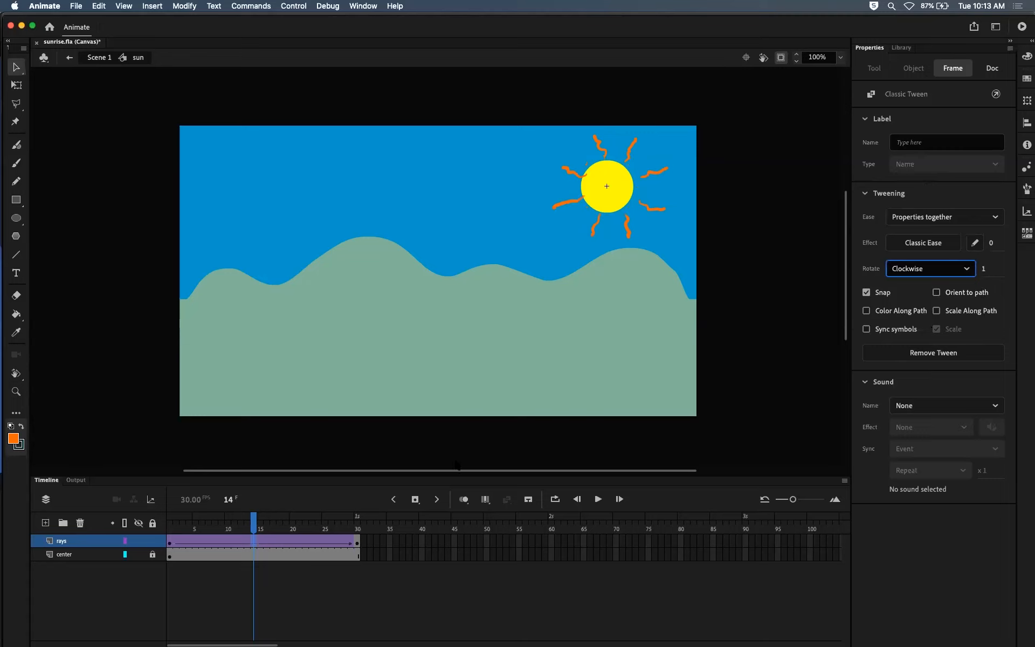
drag(255, 522, 205, 538)
key(Return)
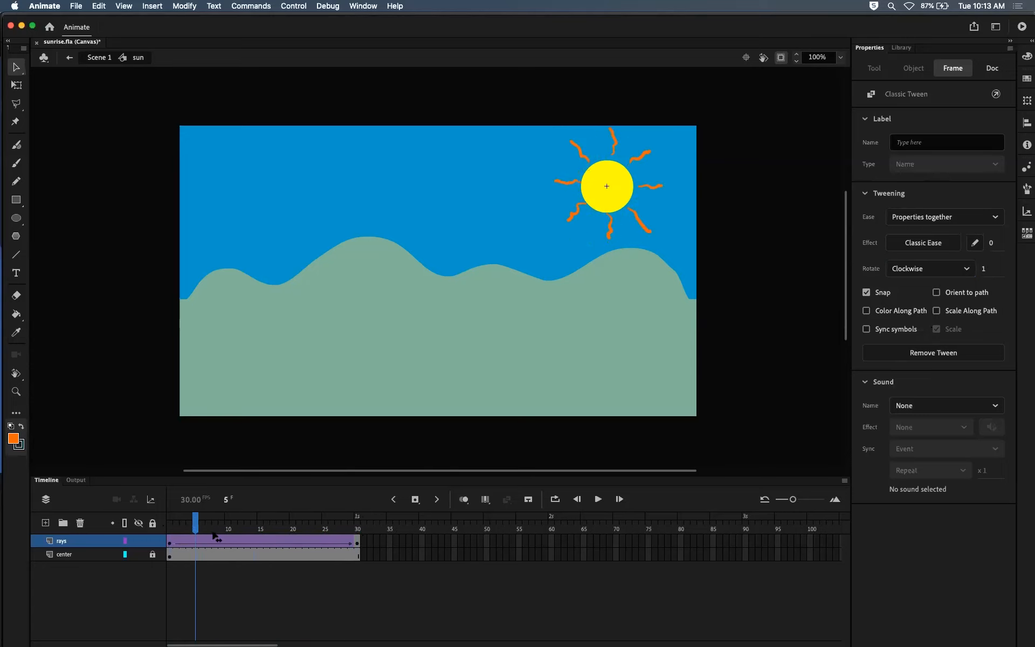
drag(358, 519, 171, 523)
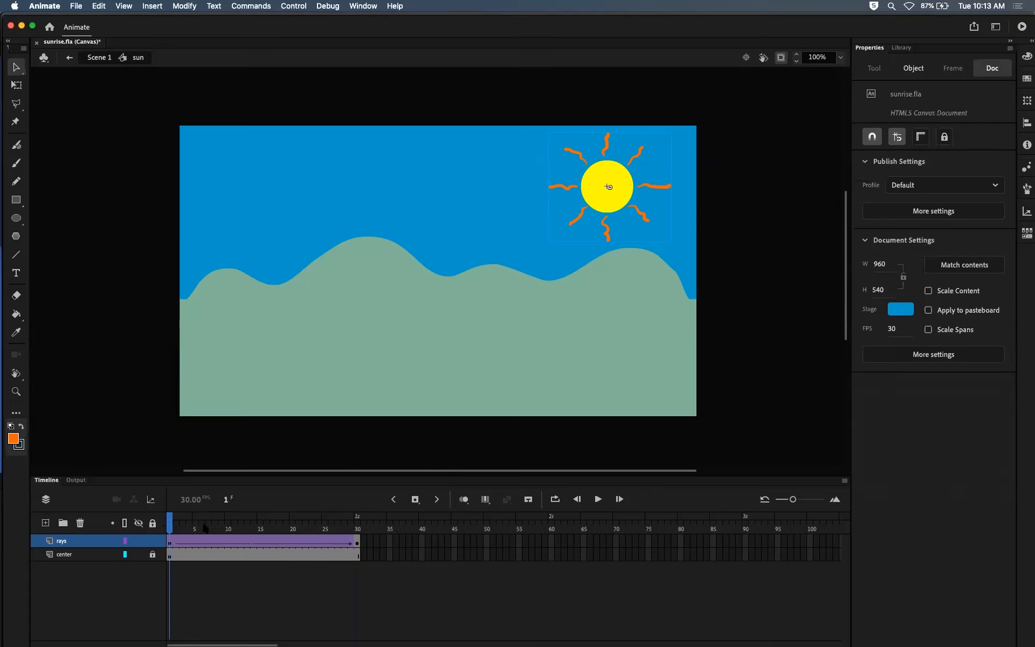
Step: Play through the tween on the rays layer inside the sun symbol to check the rotation
drag(182, 526, 358, 516)
key(Return)
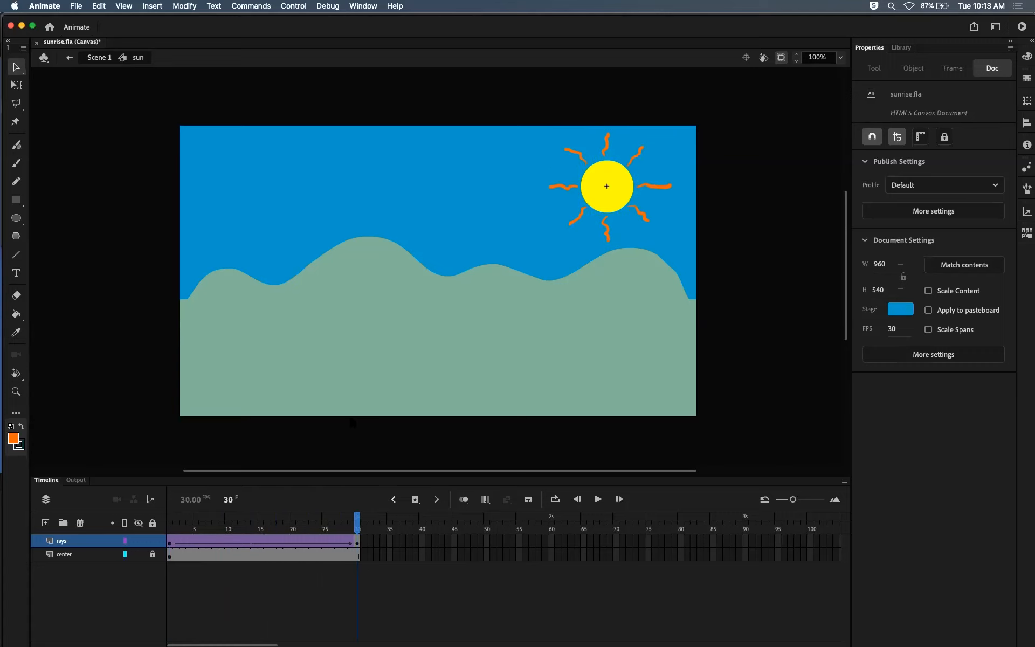
click(167, 540)
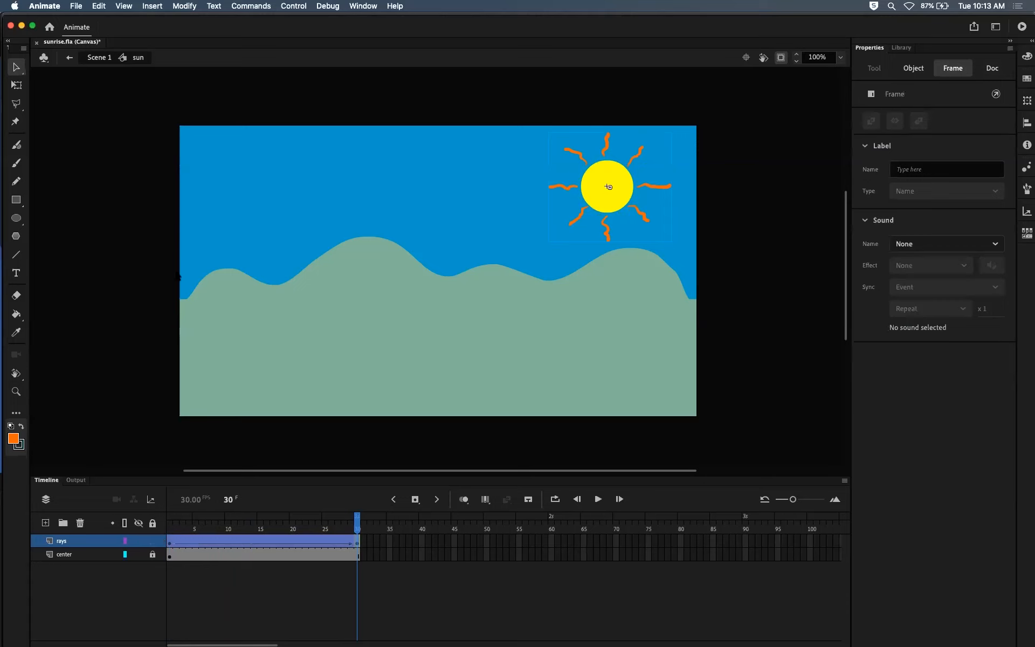
Step: Return to Scene 1 and scrub the main timeline back to frame 1
click(98, 58)
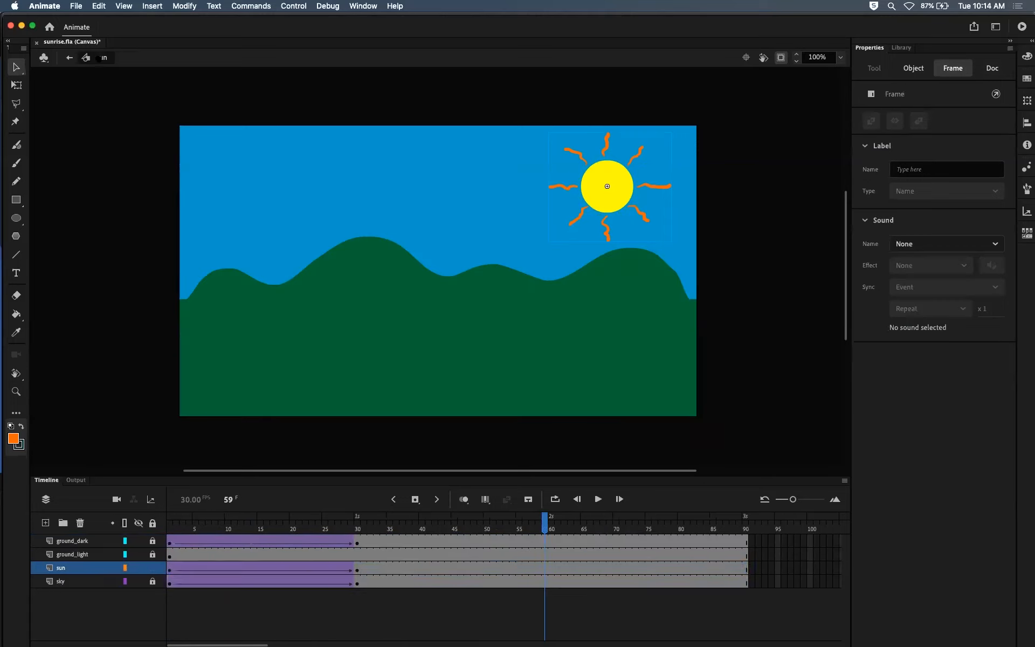
drag(496, 523, 166, 533)
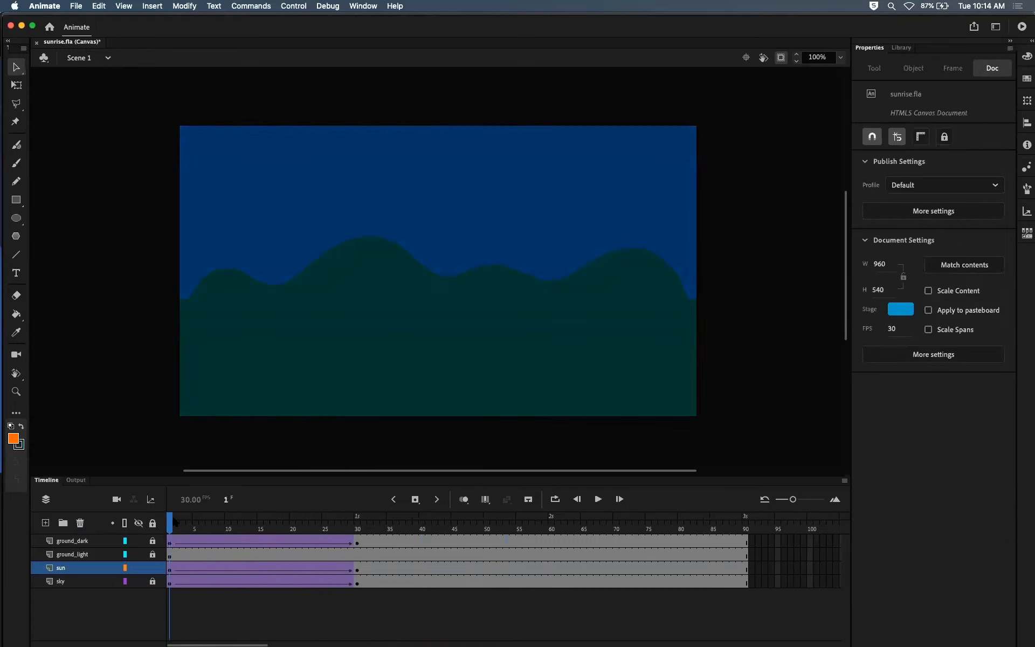
mouse_move(177, 522)
mouse_down()
mouse_move(241, 518)
mouse_move(328, 487)
mouse_move(576, 505)
mouse_move(722, 502)
mouse_move(303, 511)
mouse_move(415, 496)
mouse_move(166, 520)
mouse_up()
Step: Test the sunrise animation in the browser, and switch back to its timeline in Animate
key(super+Return)
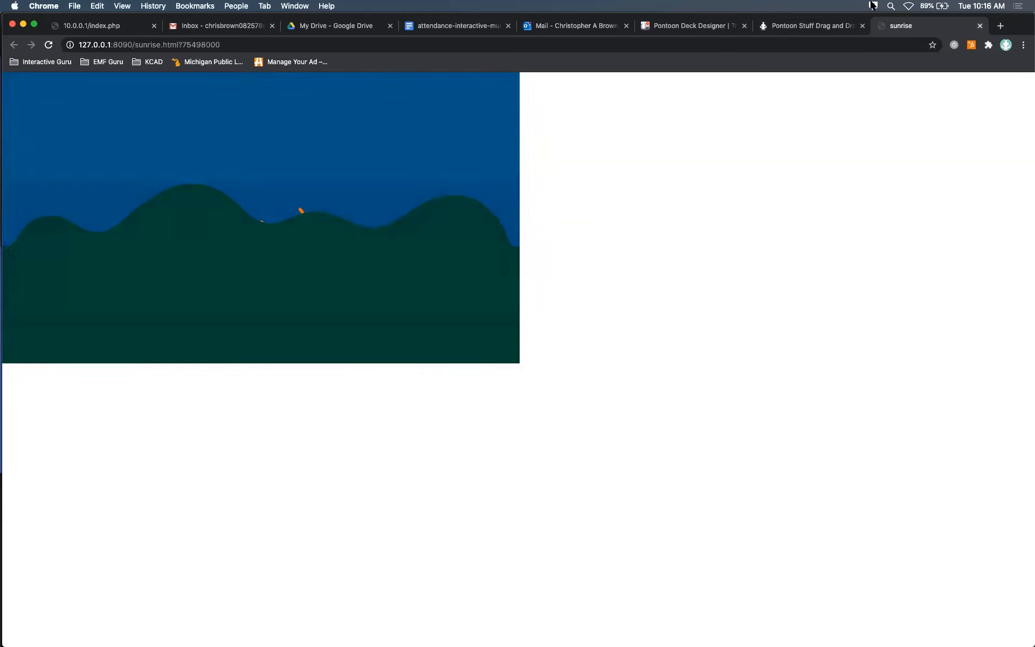
click(980, 26)
key(super+Tab)
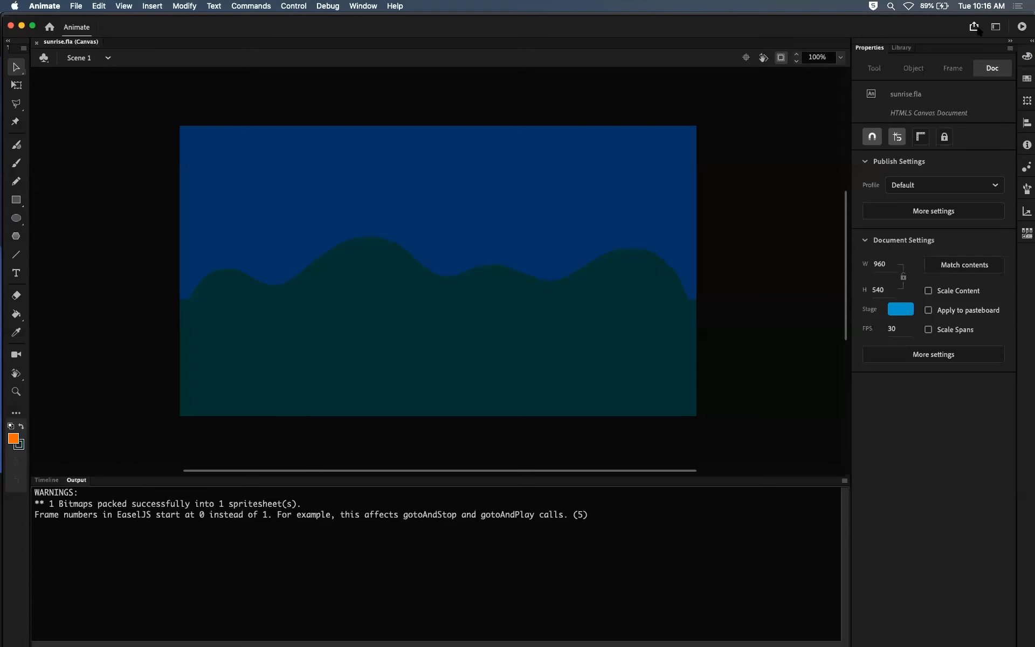
click(47, 480)
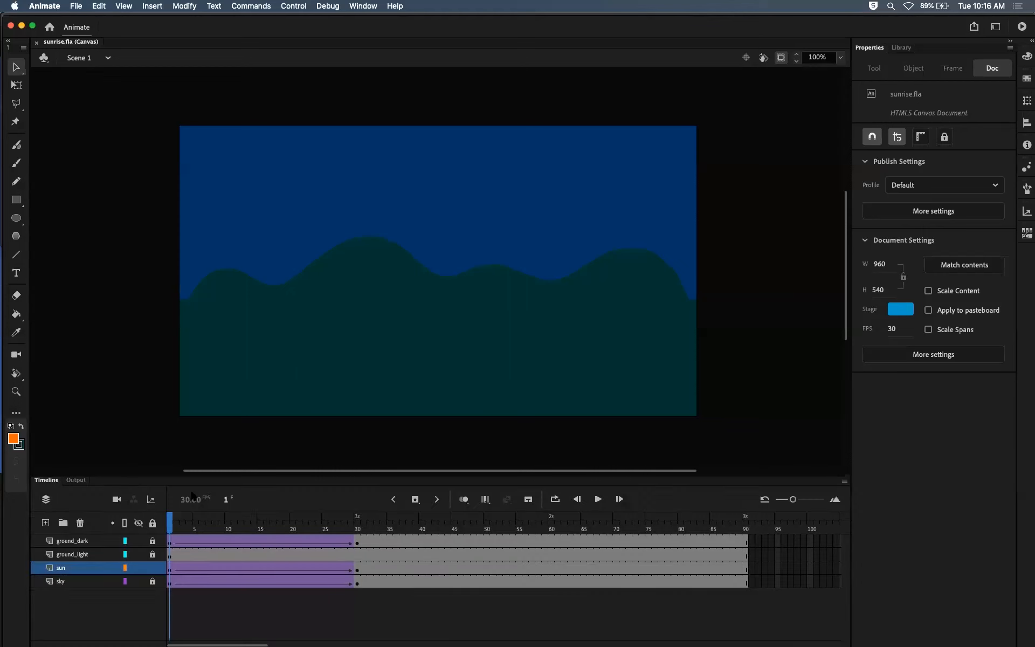
Step: Scrub the main timeline through to frame 30 and inspect the sun layer's classic tween settings
drag(172, 523, 280, 524)
drag(339, 520, 357, 521)
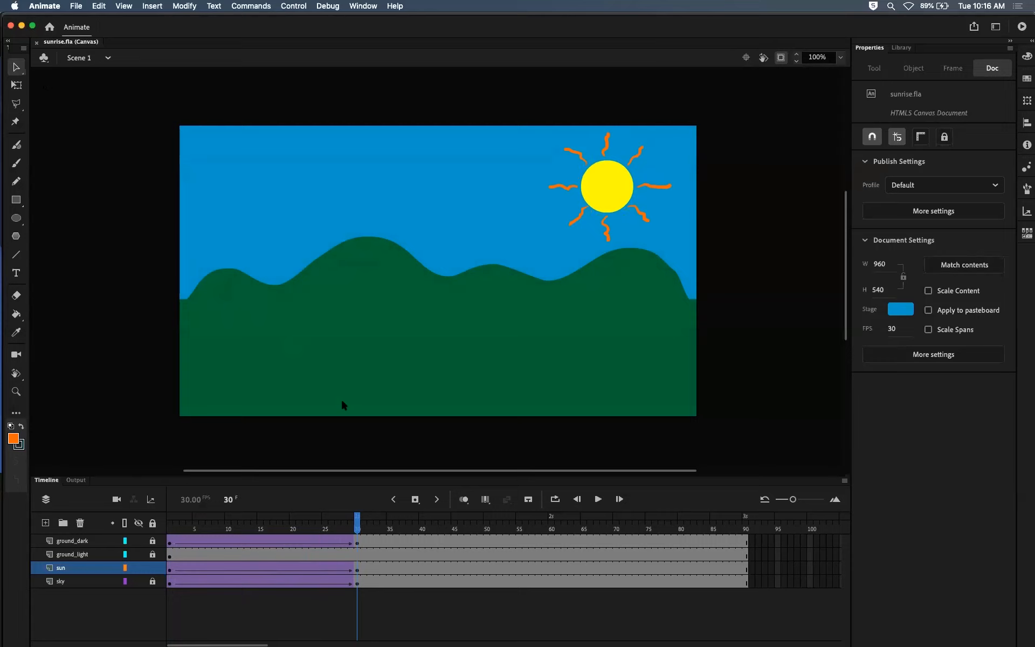
mouse_move(358, 525)
mouse_down()
mouse_move(223, 524)
mouse_move(358, 524)
mouse_up()
click(268, 568)
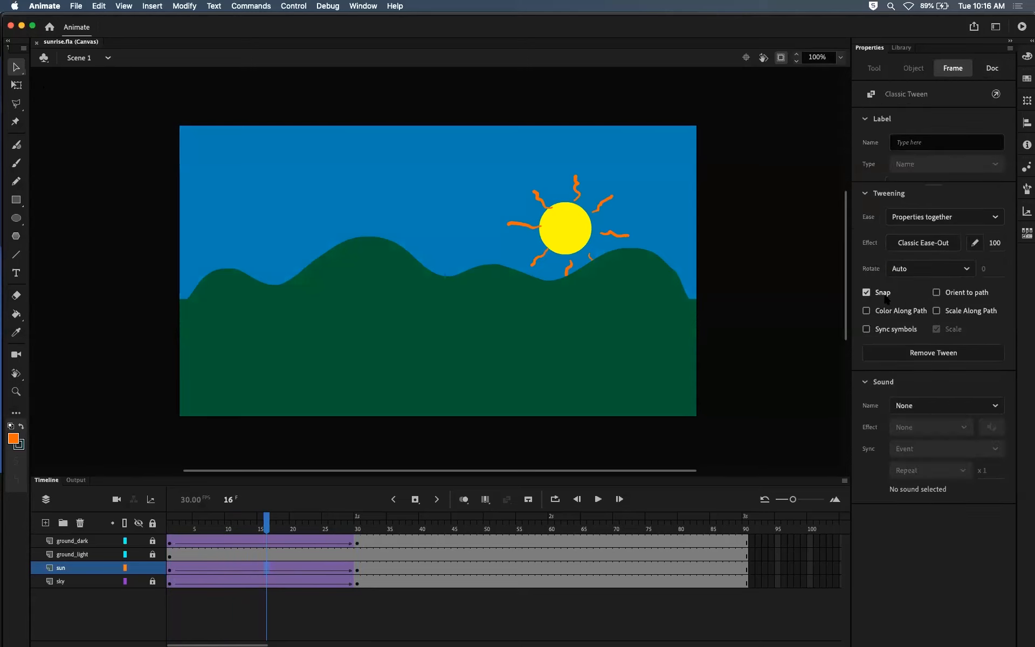
drag(268, 524, 357, 525)
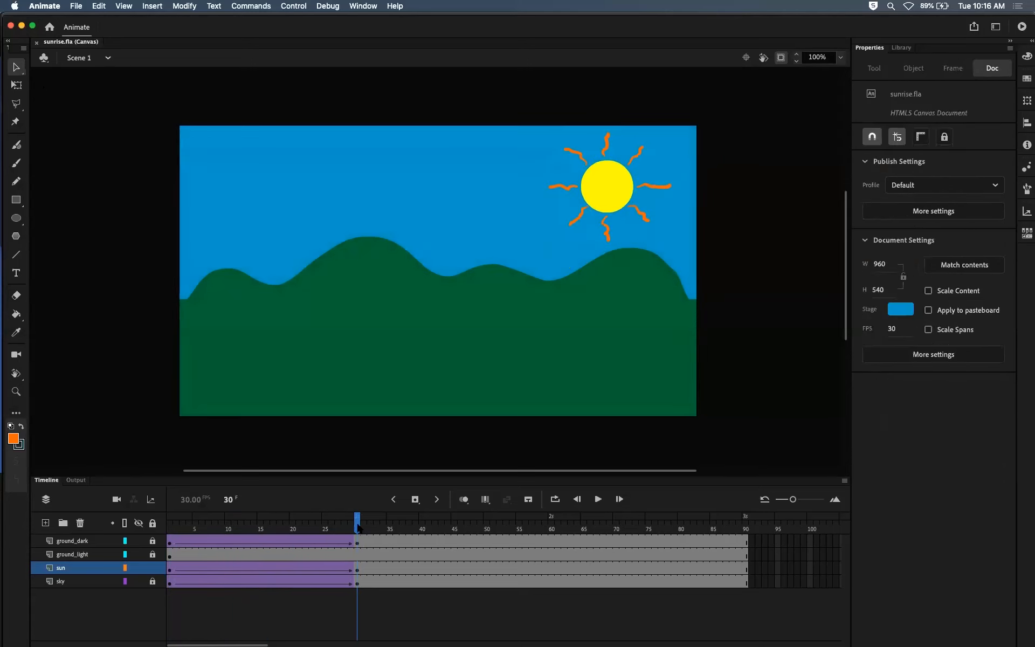
Step: Look inside the sun symbol and its nested rays symbol from frame 30, and return to Scene 1
click(358, 570)
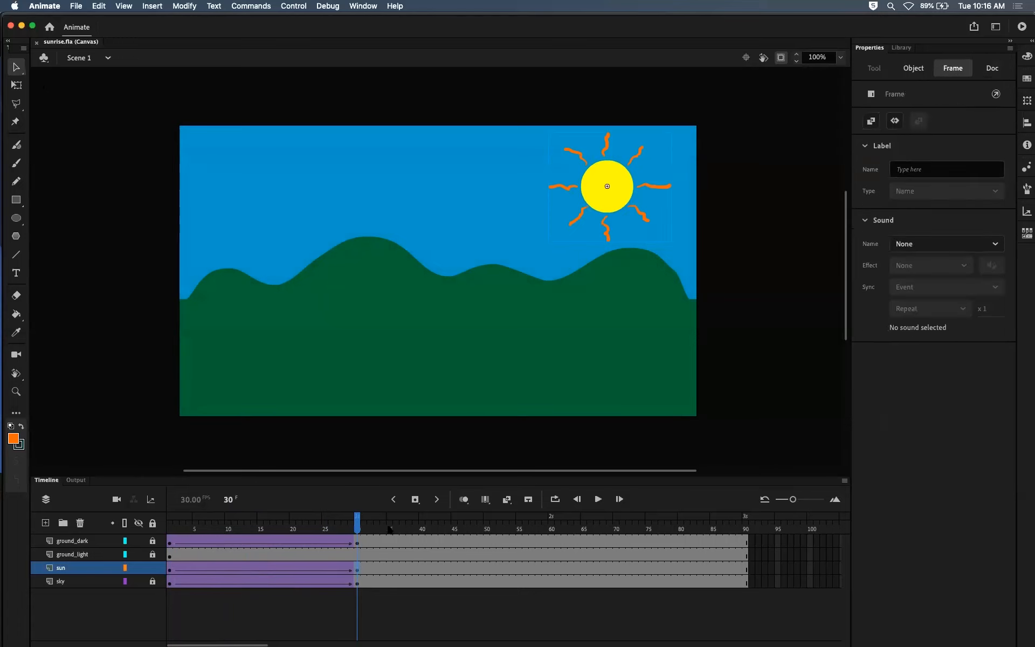
double_click(654, 191)
click(566, 193)
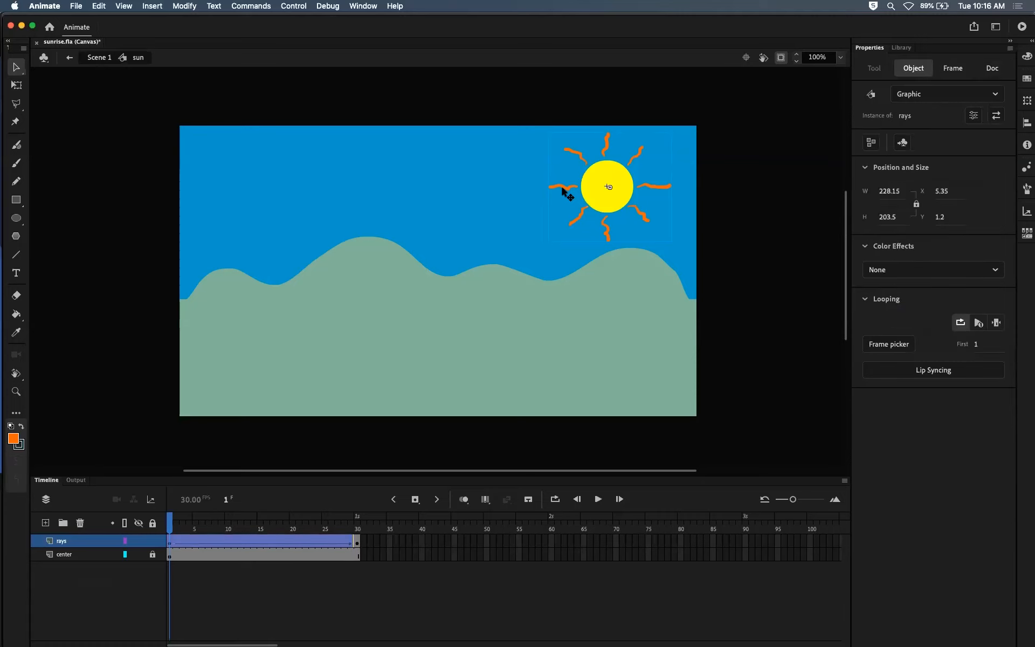
double_click(566, 193)
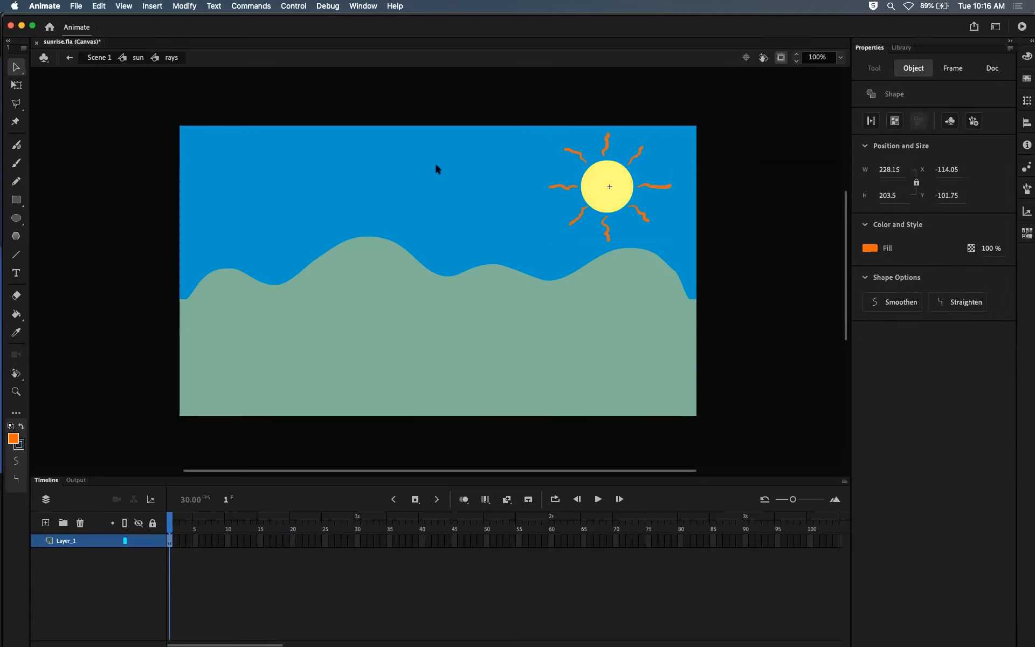
click(69, 57)
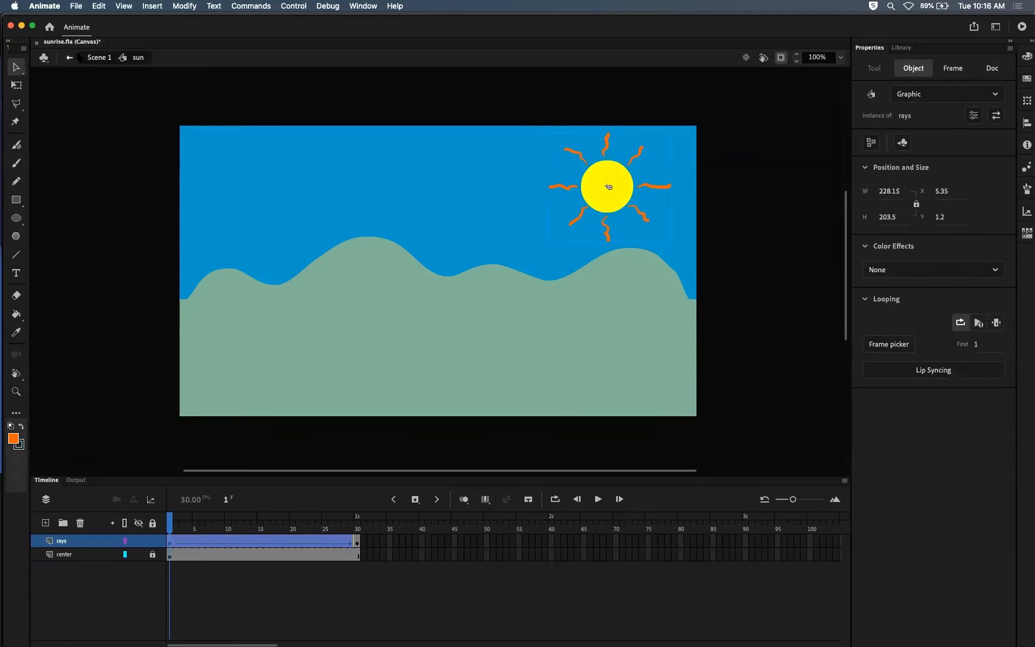
click(100, 59)
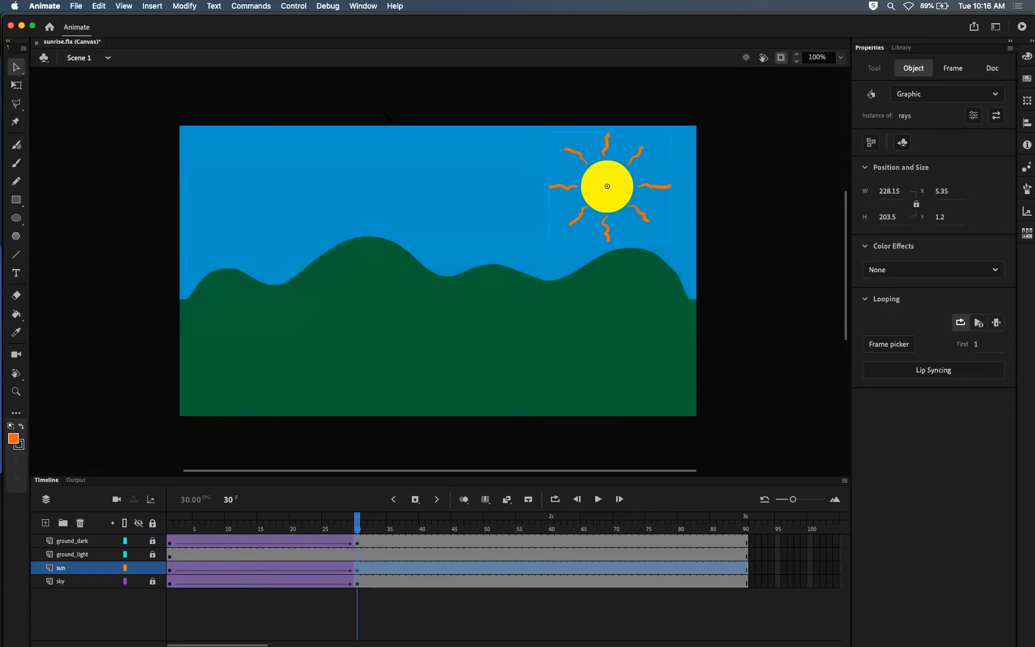
Step: Play the sun symbol's own timeline from frame 1 and look inside its rays symbol before returning to Scene 1
double_click(593, 198)
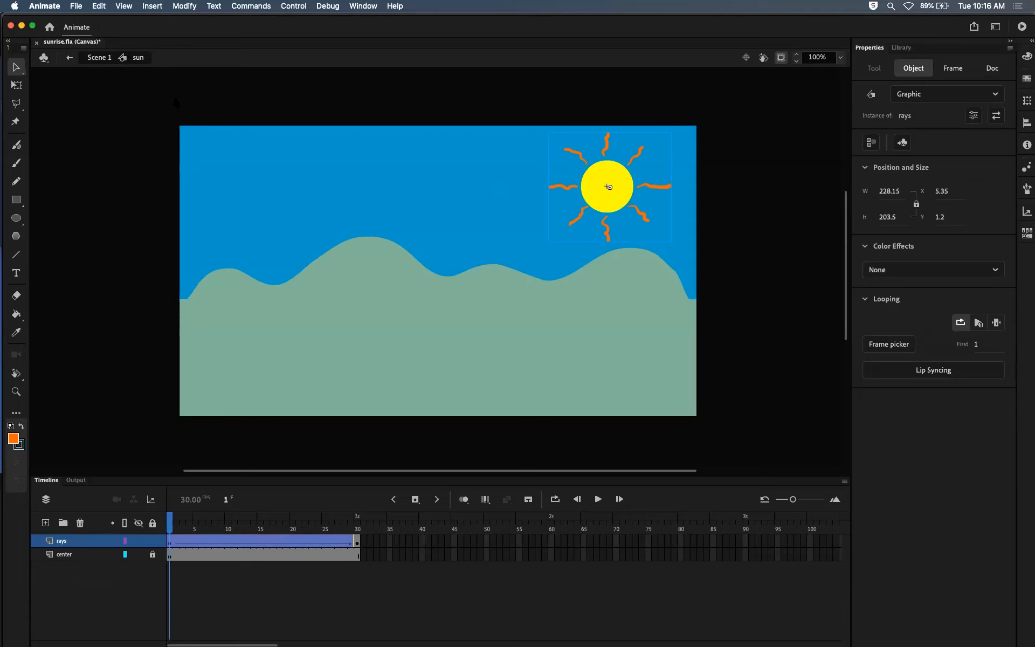
click(173, 530)
key(Return)
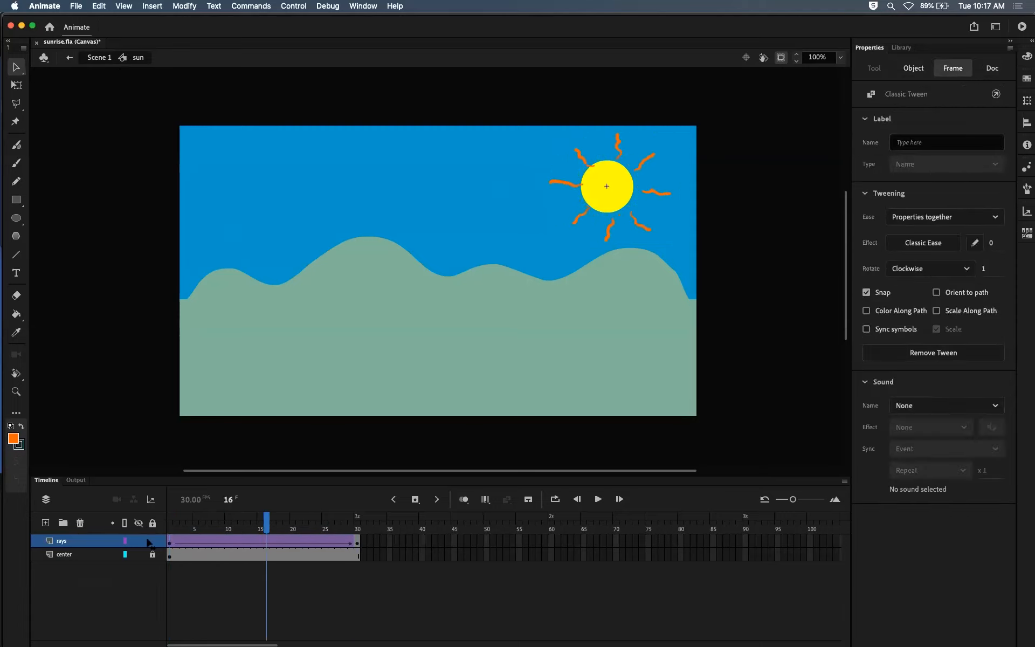
click(539, 273)
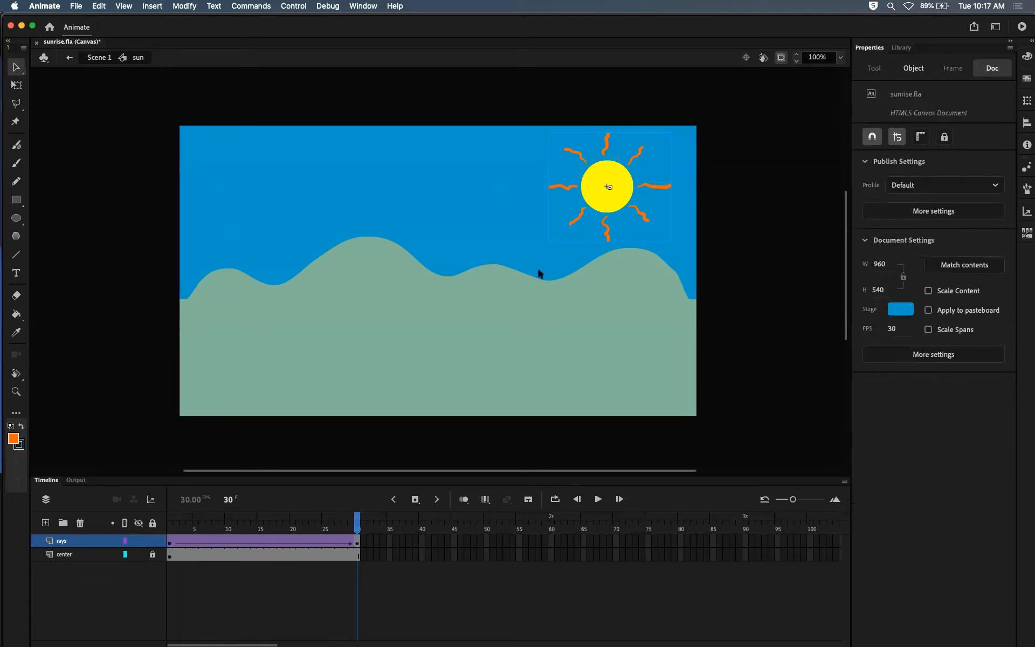
double_click(581, 216)
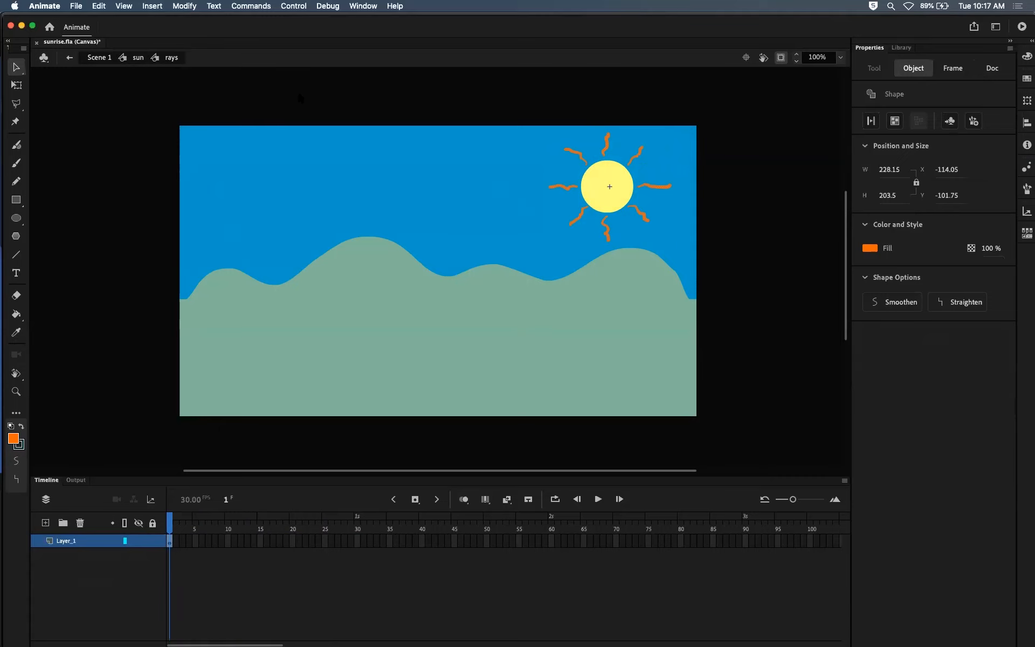
click(100, 57)
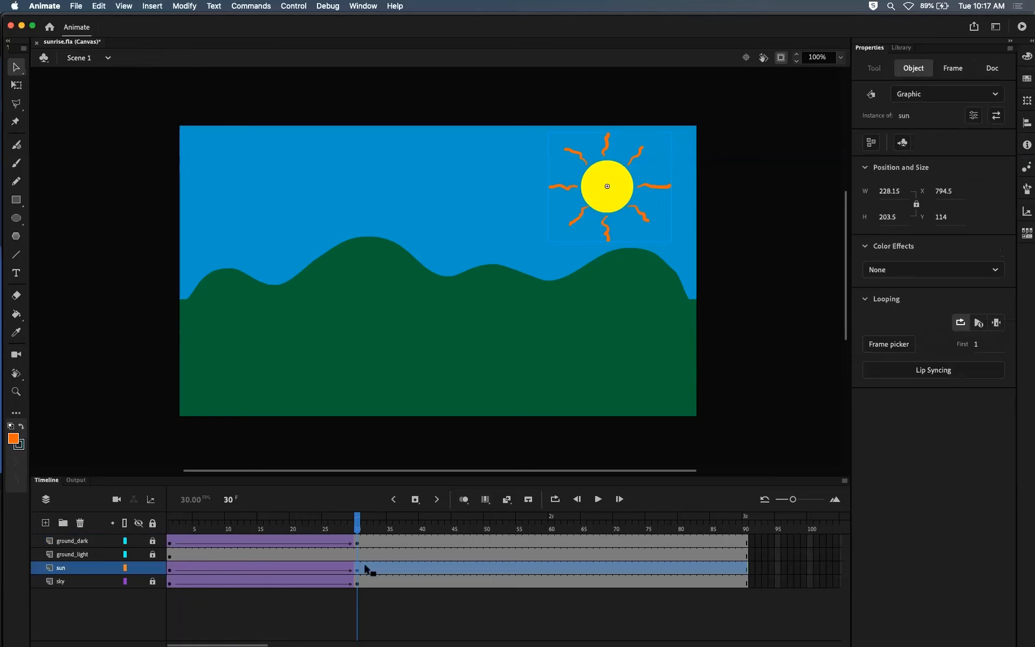
Step: Open the sun symbol and examine its center and rays layers in turn
double_click(608, 182)
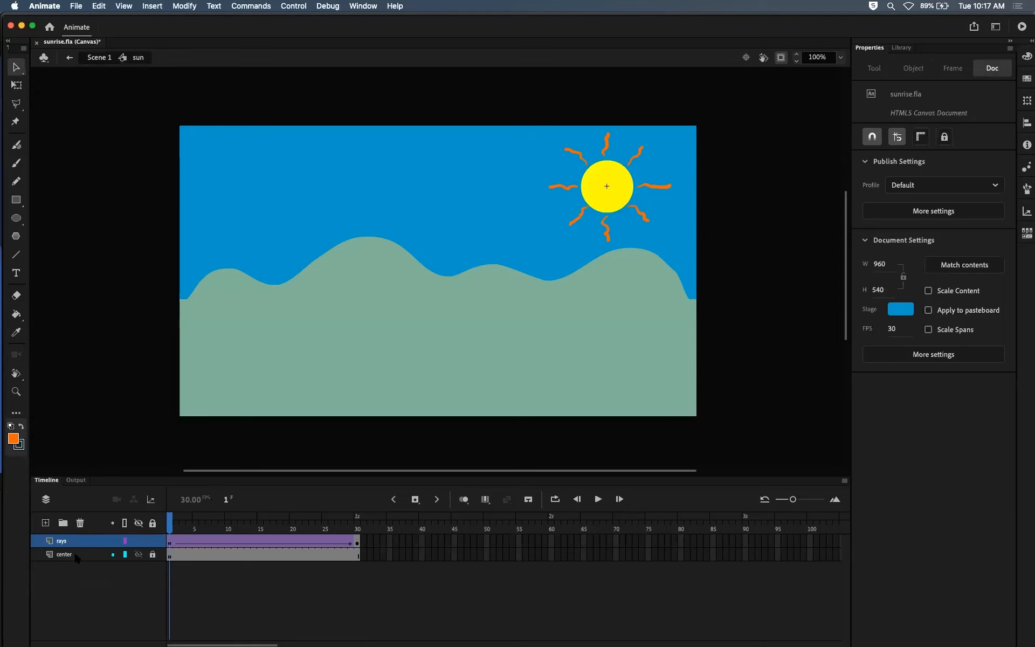
click(73, 552)
click(90, 540)
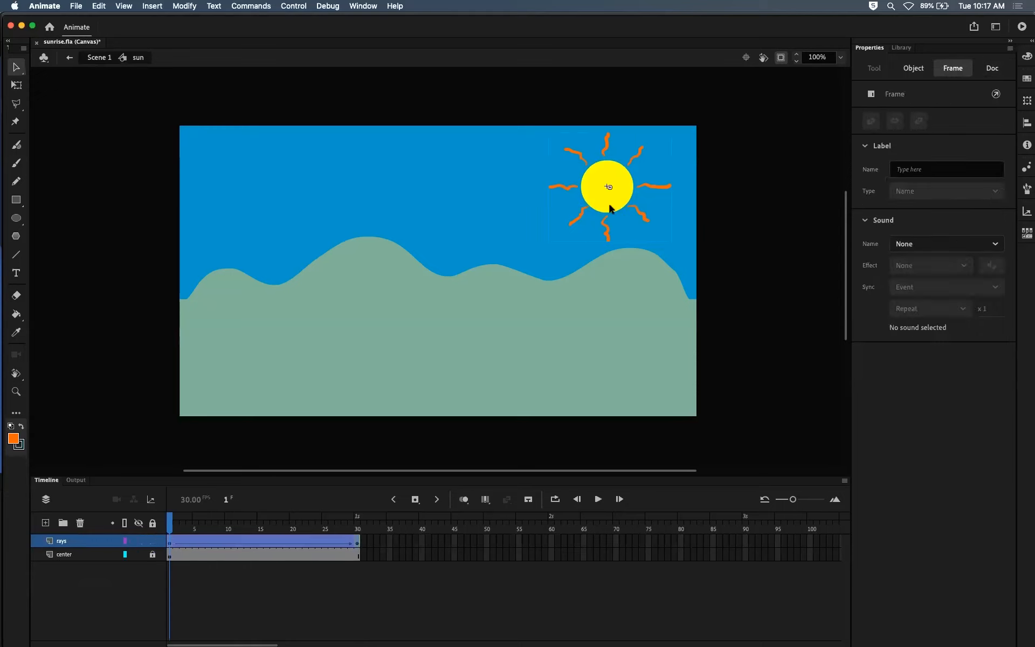
Step: Examine the first frame and one individual ray shape inside the rays symbol, and return to Scene 1
double_click(607, 232)
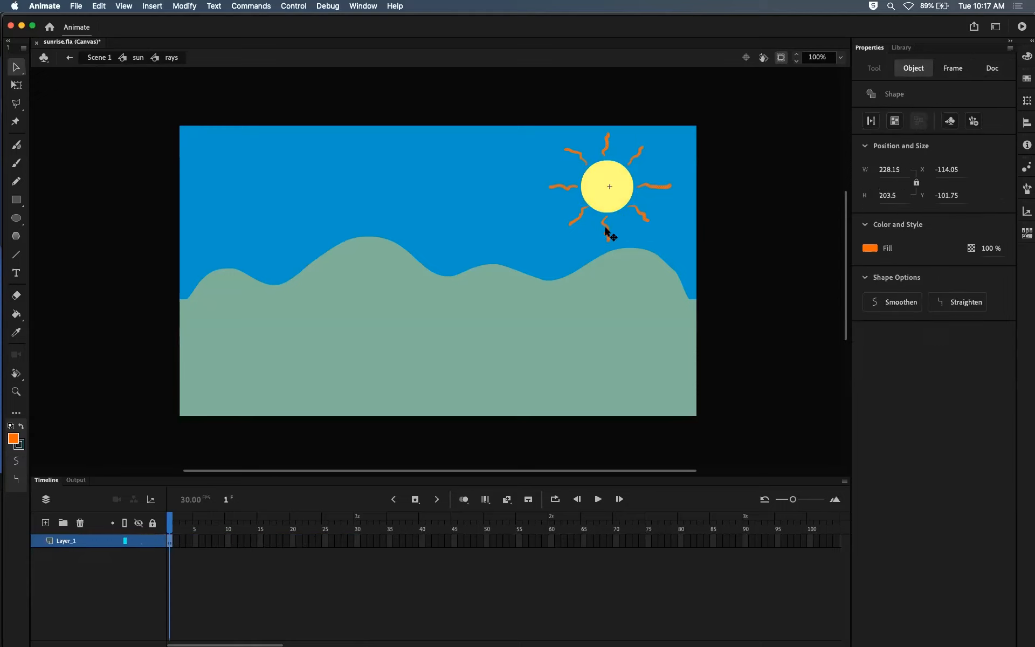
click(171, 541)
click(176, 559)
click(171, 541)
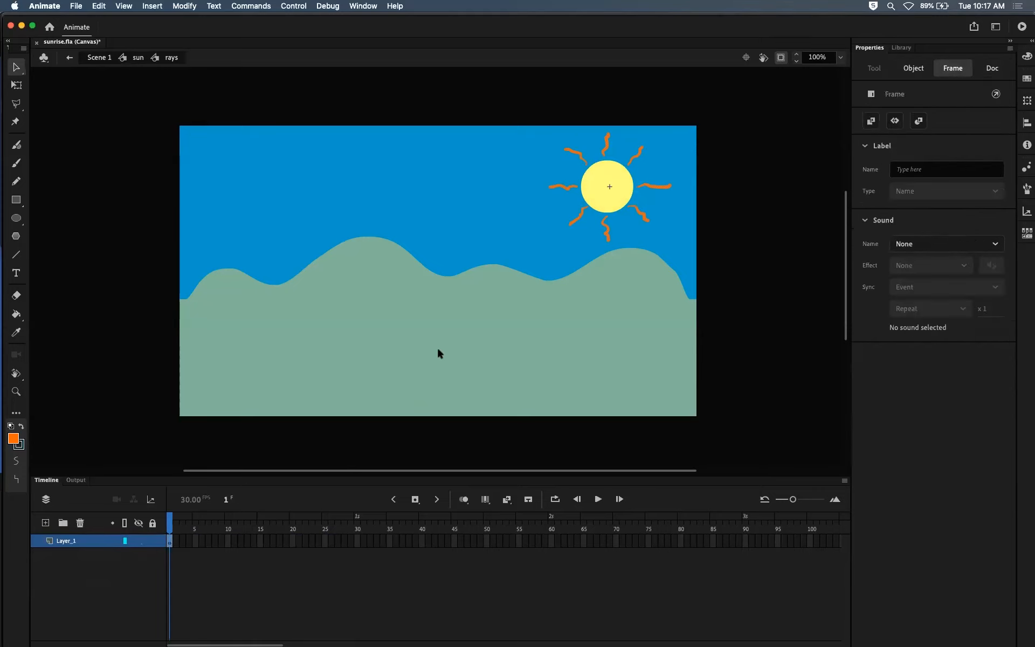
click(563, 175)
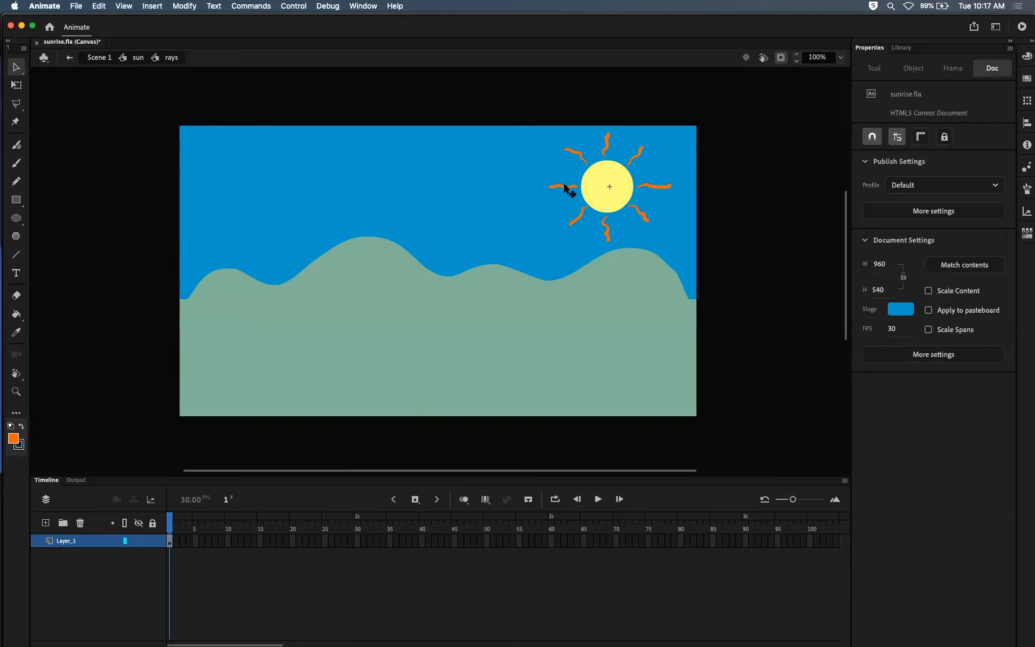
click(564, 188)
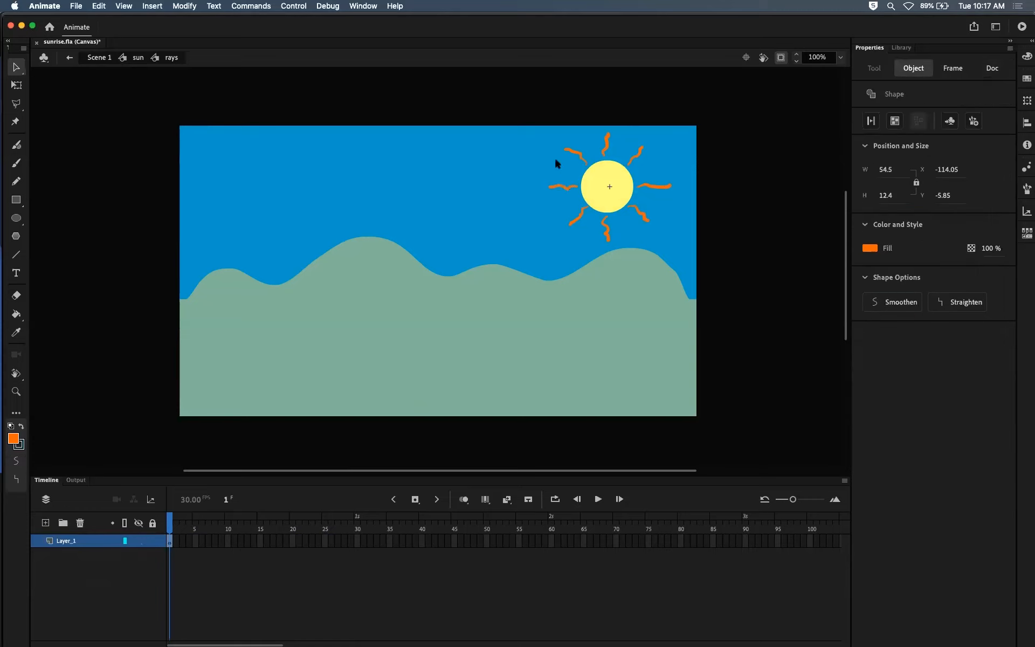
click(556, 163)
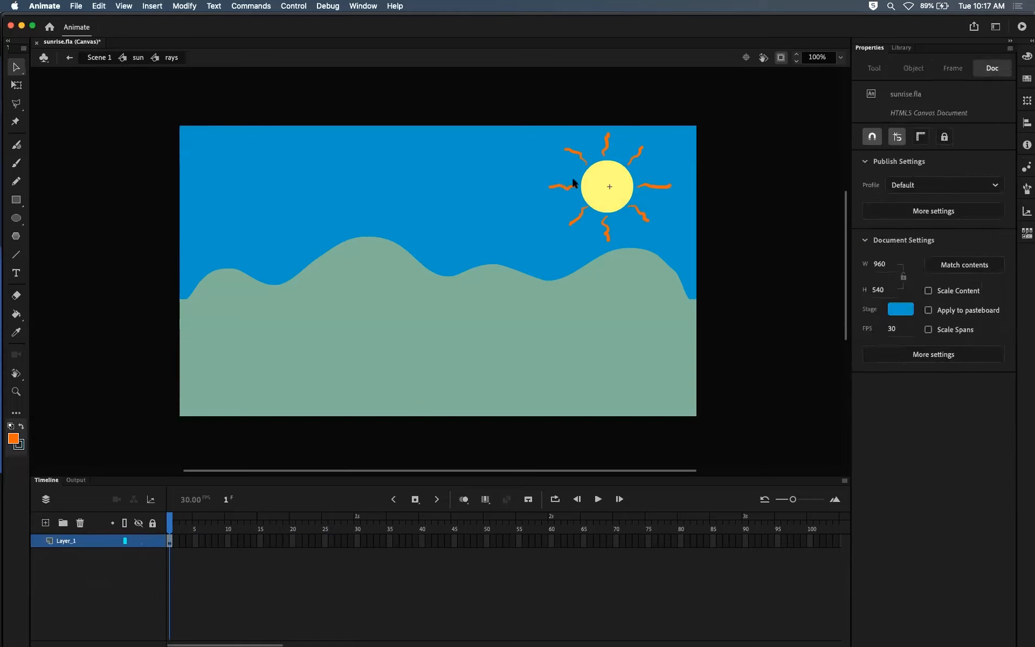
click(135, 55)
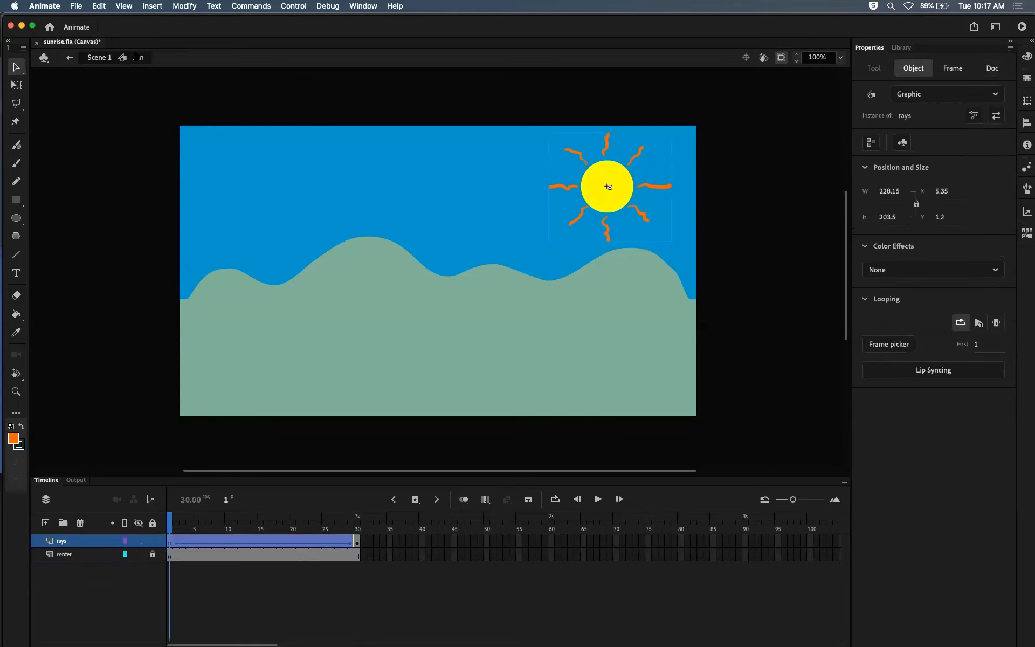
click(102, 57)
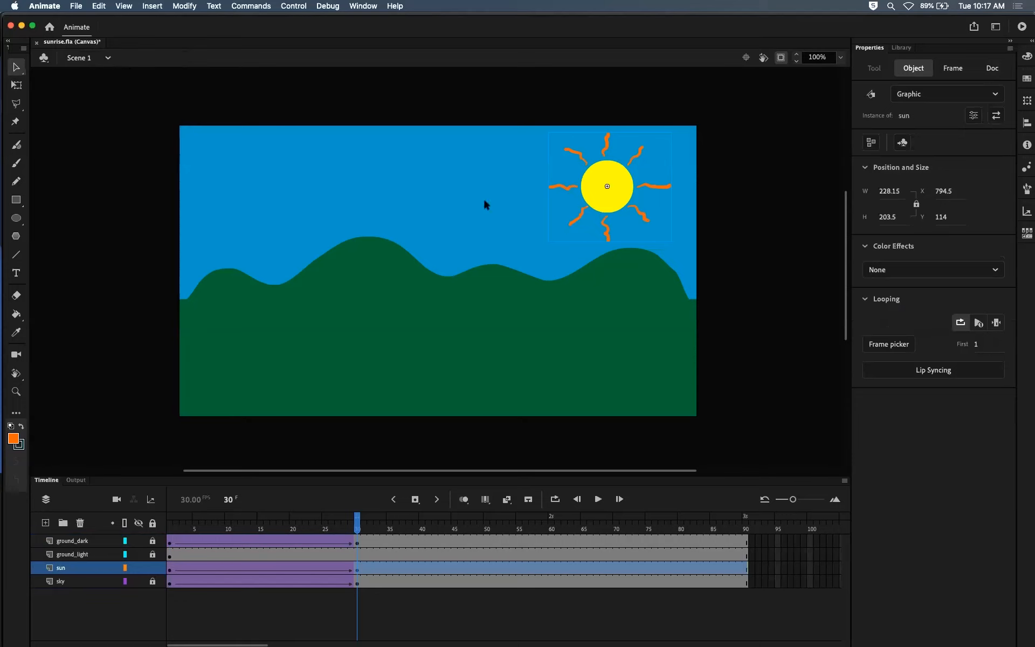